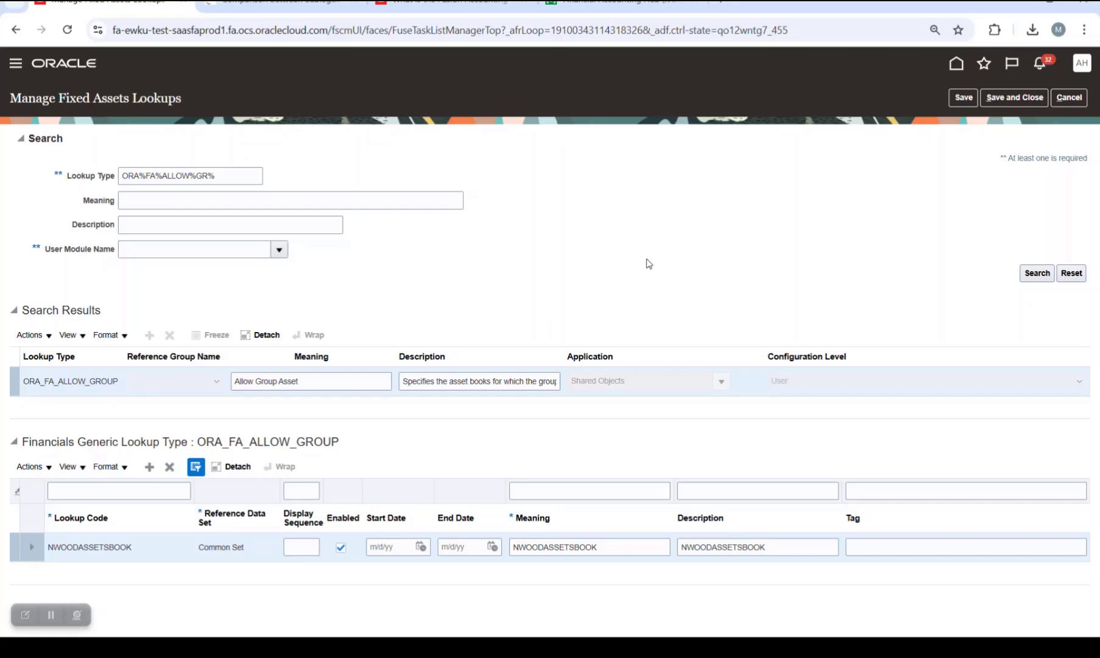
- Leave the Fixed Assets lookups without saving, search the setup tasks for "ASSET BOOK", and open Manage Asset Books
left_click(1070, 100)
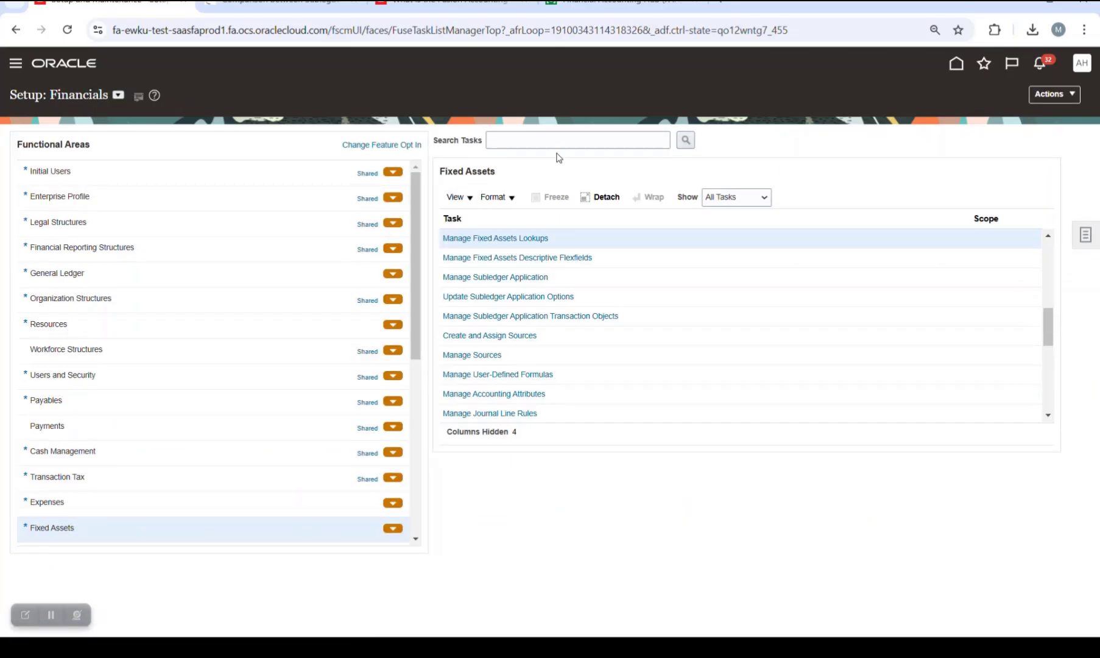
left_click(552, 141)
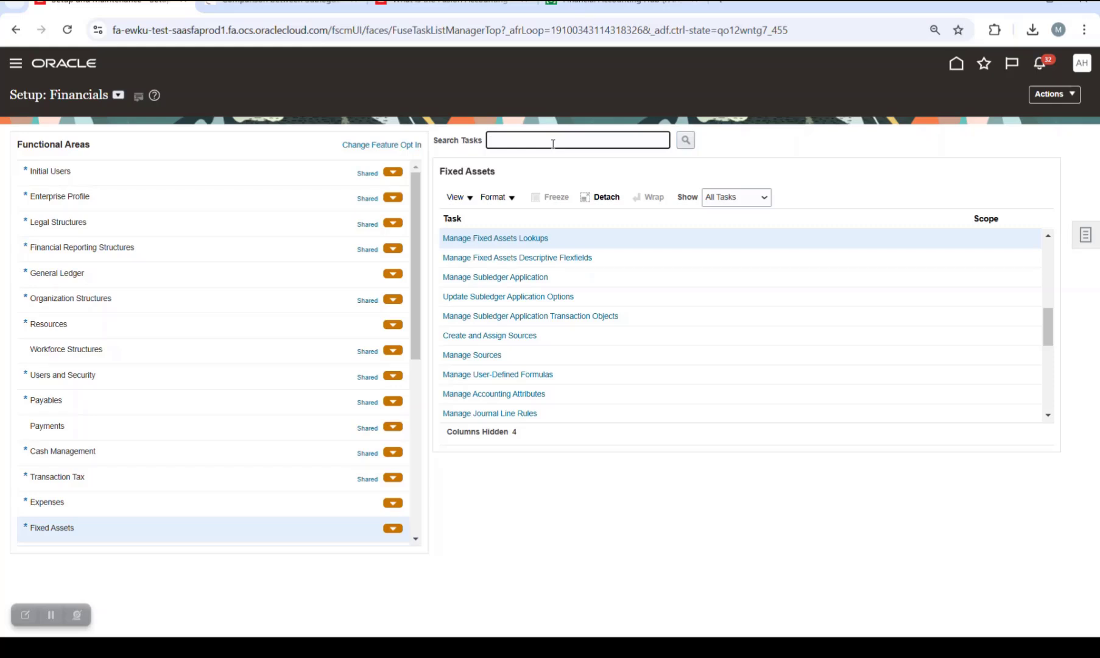
type("ASSET BOOK")
key("Return")
key("Caps_Lock")
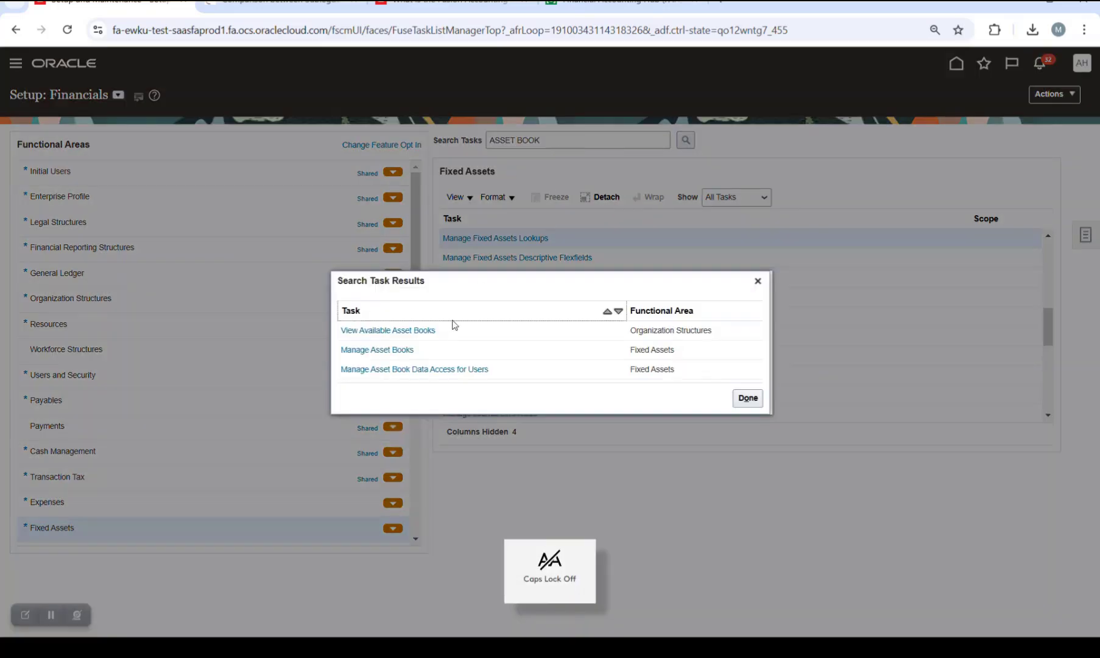
left_click(401, 350)
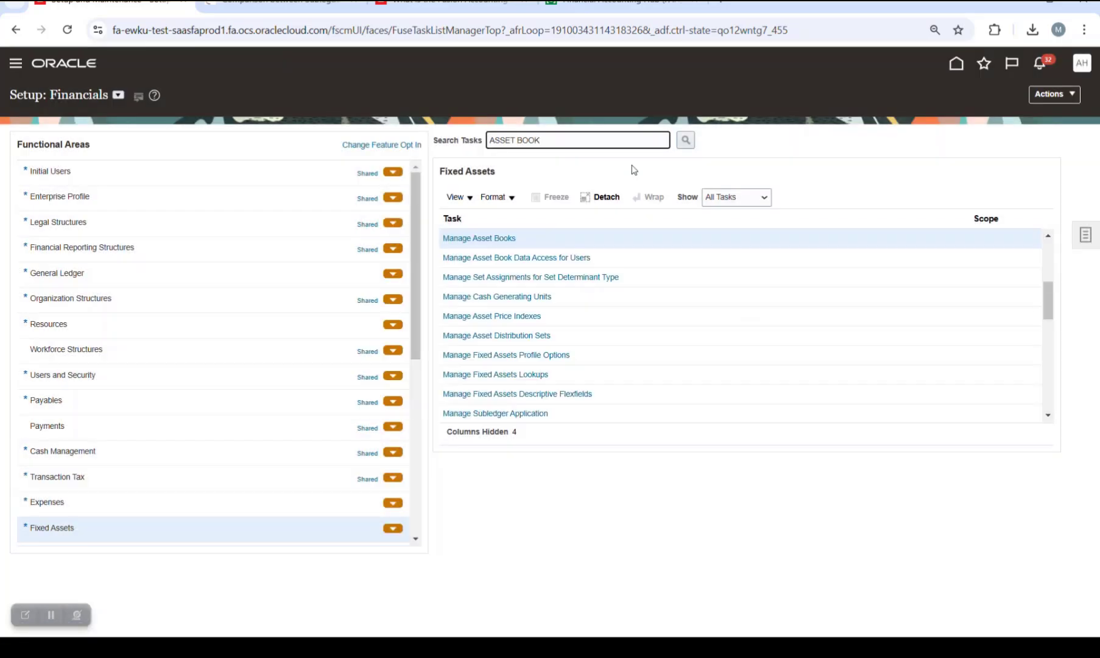
left_click(481, 241)
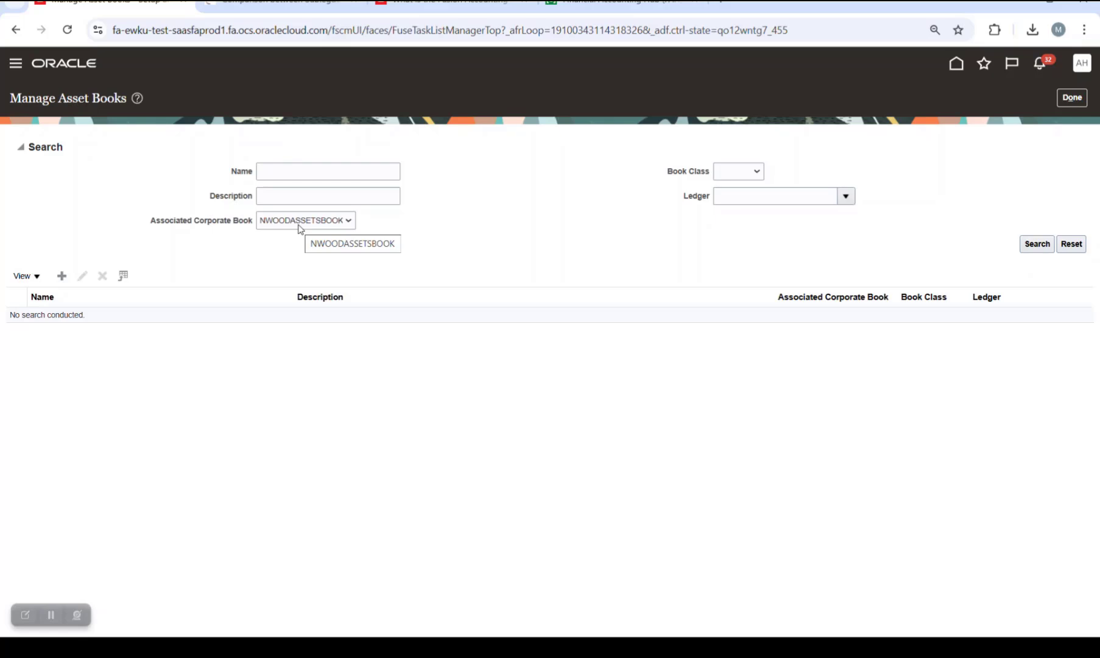
- Open the corporate book NWOODASSETSBOOK to review its Advanced Rules for group assets, leaving it without saving
left_click(1036, 244)
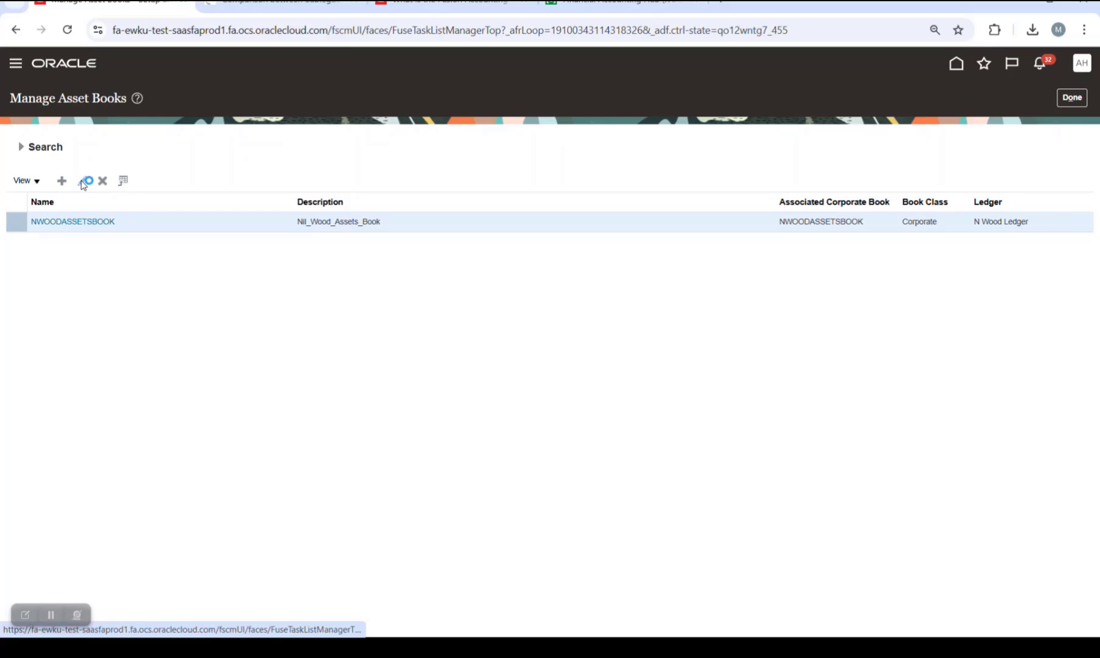
left_click(86, 182)
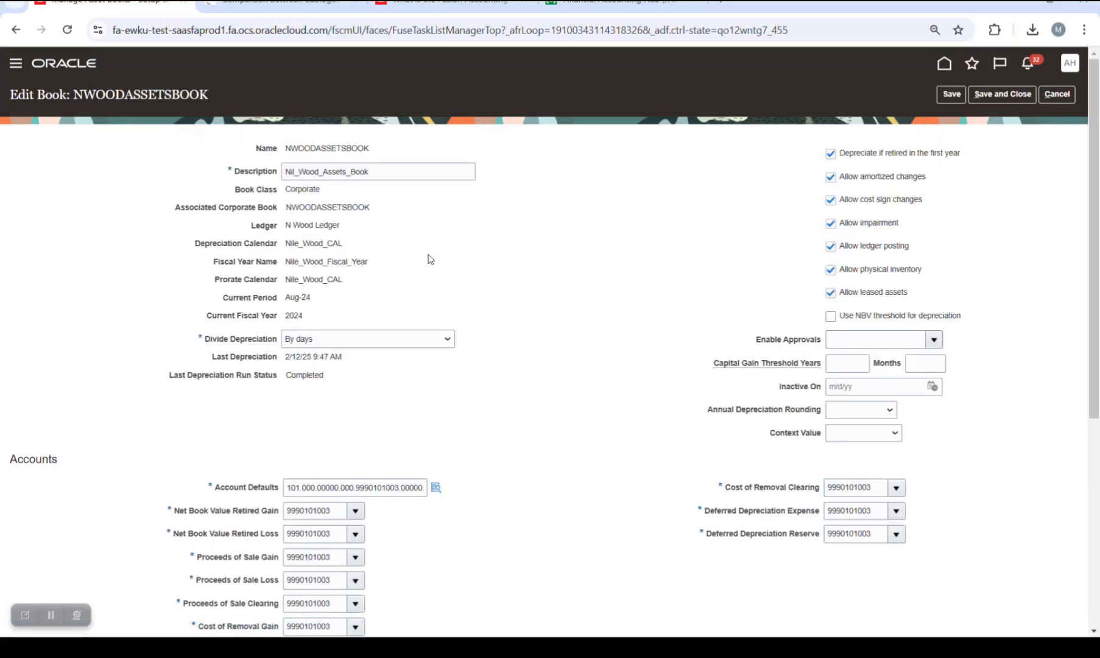
scroll(525, 265, "down", 5)
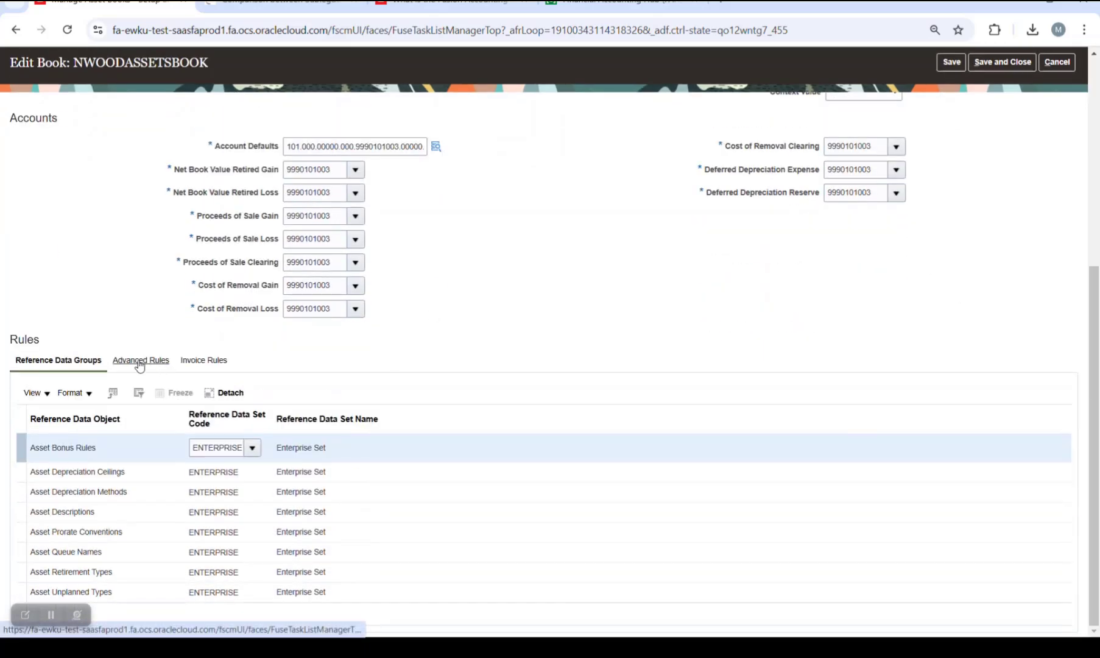
left_click(139, 361)
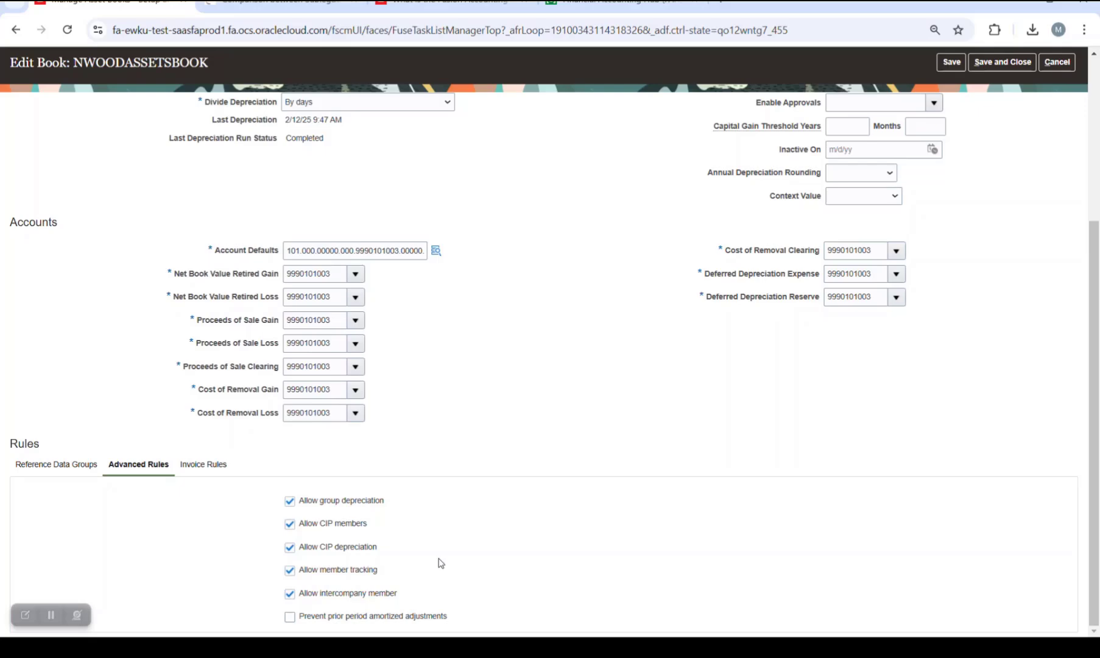
left_click(1053, 63)
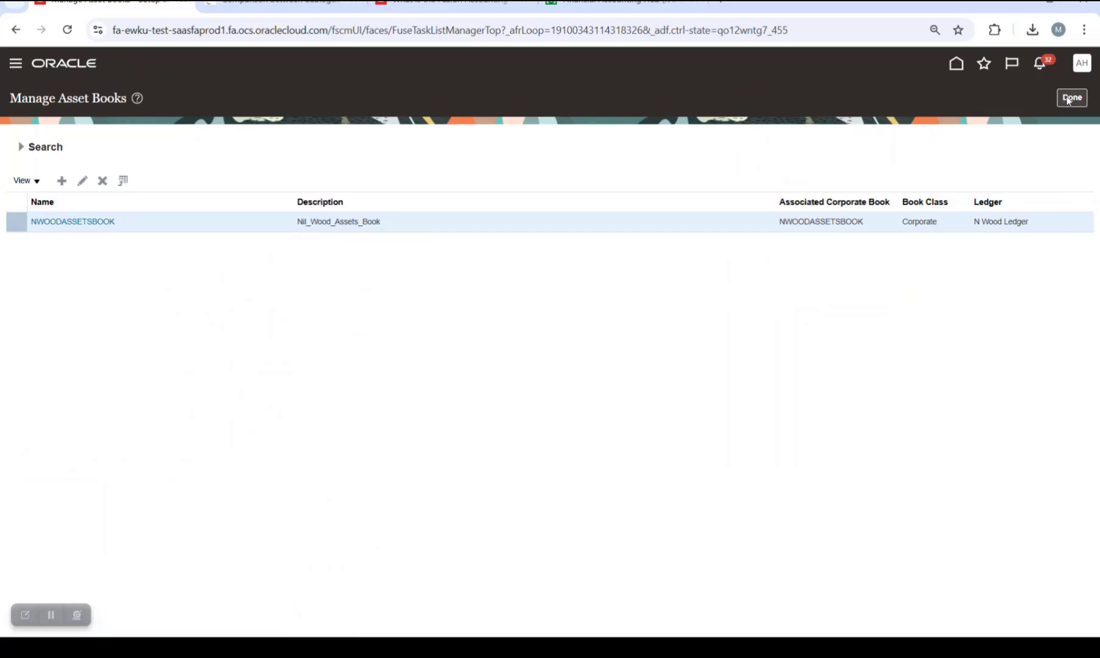
left_click(1067, 101)
key("alt+Tab")
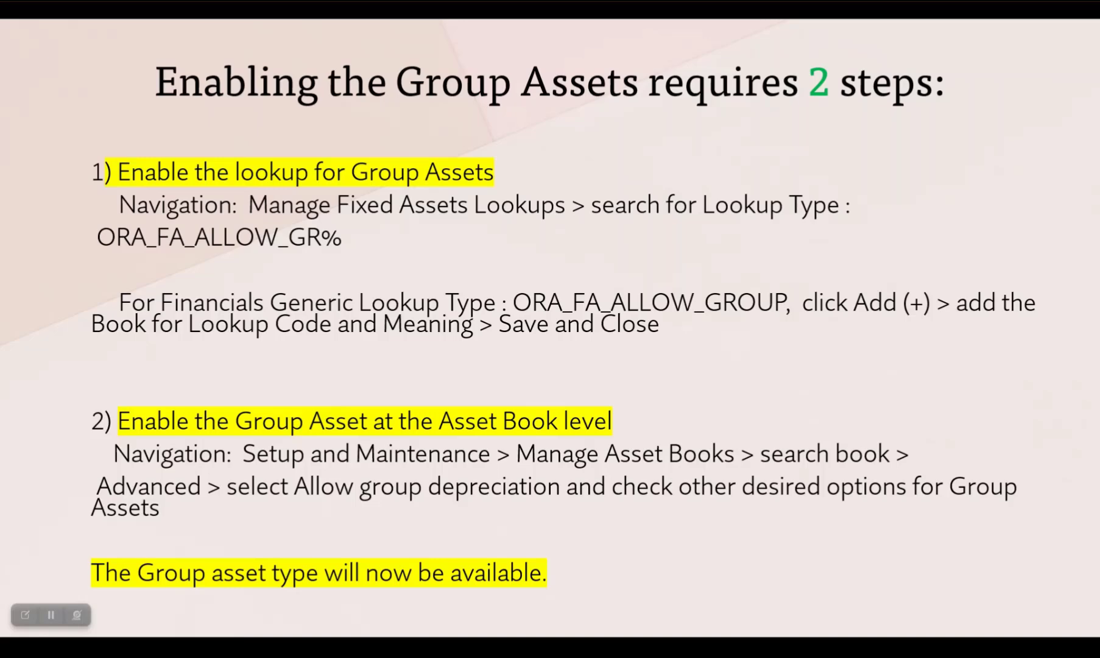
key("Right")
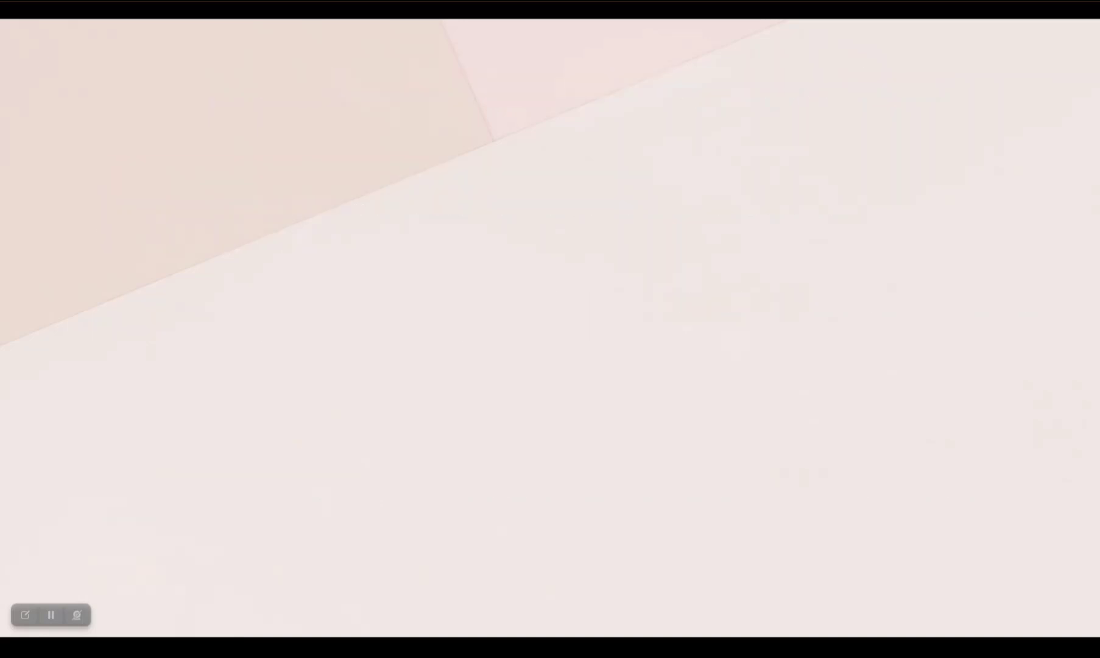
key("Right")
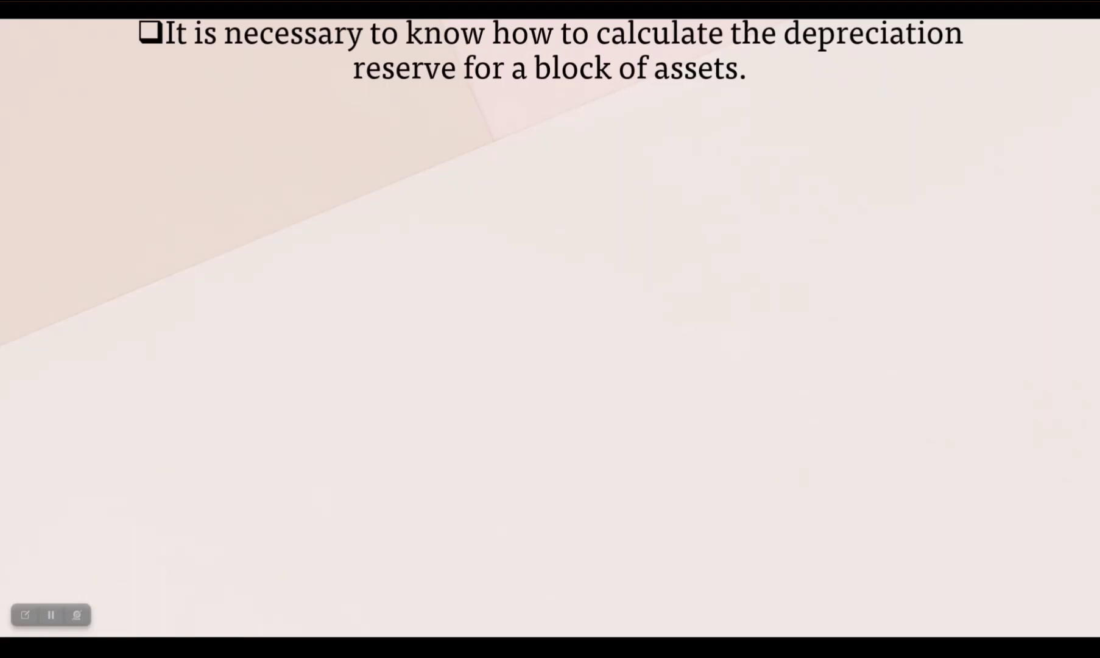
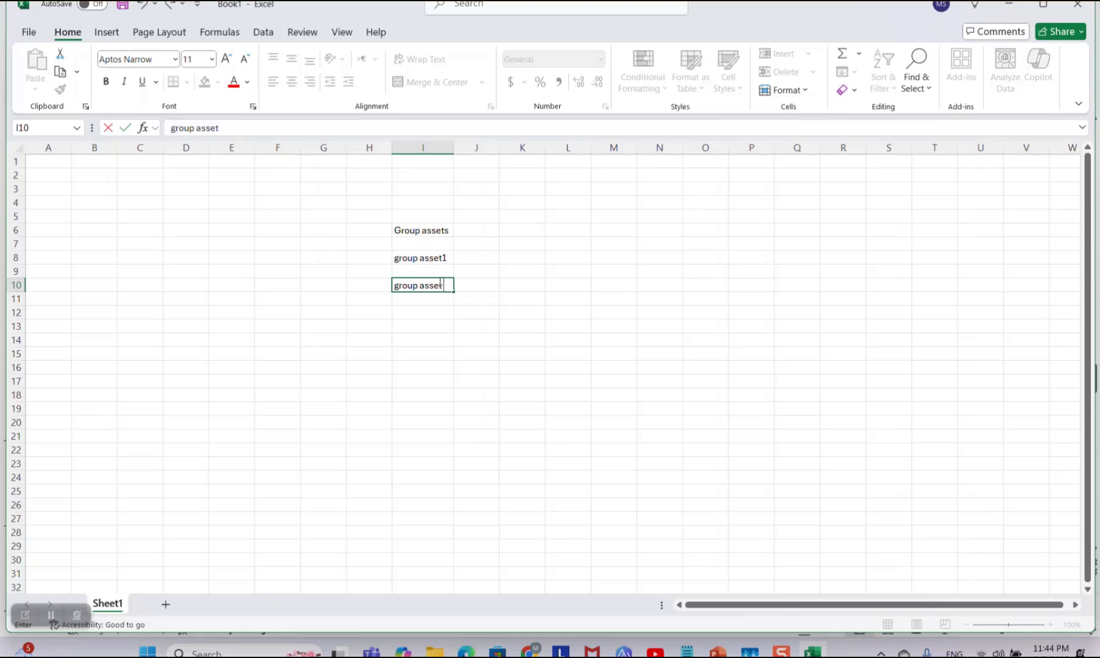
- In the Excel workbook, complete cell I10 as "group asset 2" and enter "group asset 3" in cell I12
type("2")
key("Return")
key("Return")
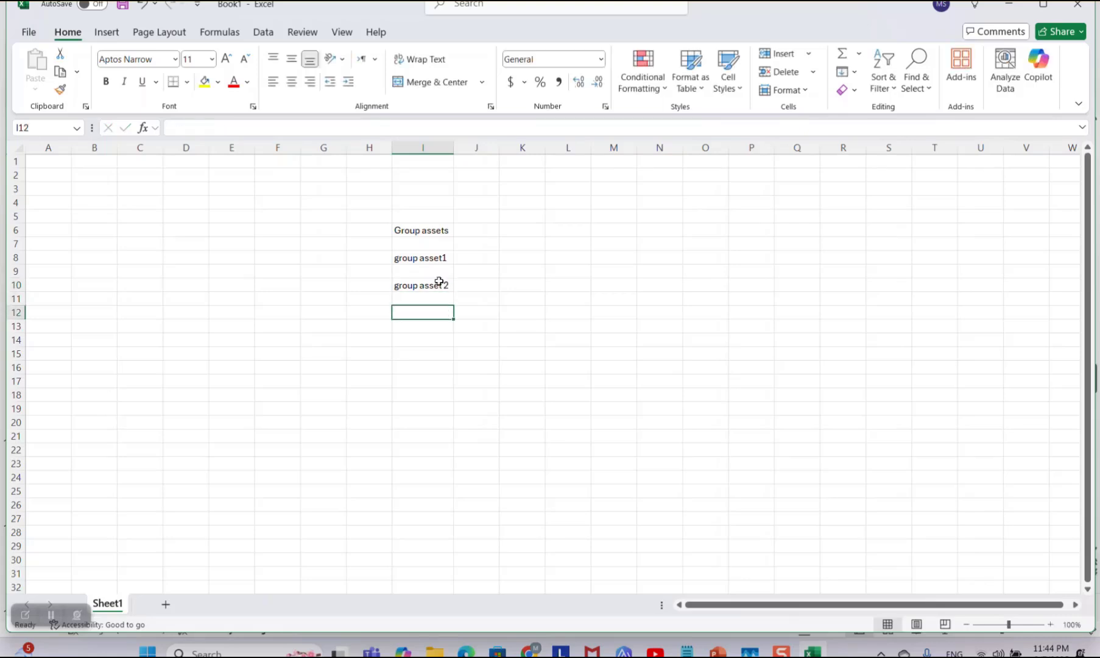
type("group ")
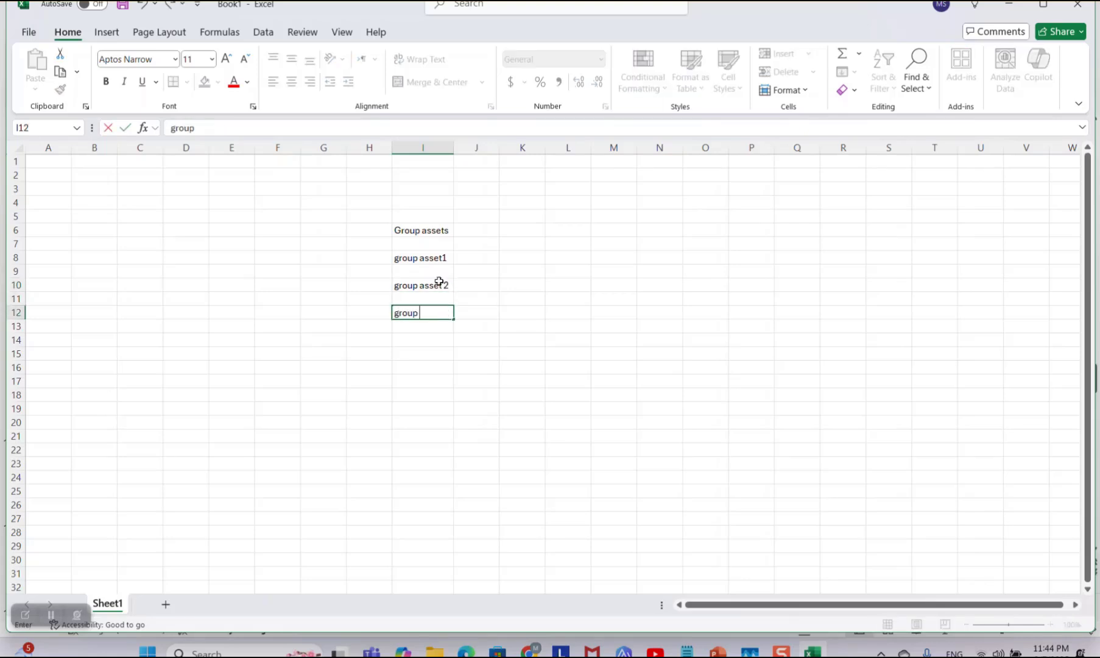
type("asset")
right_click(439, 281)
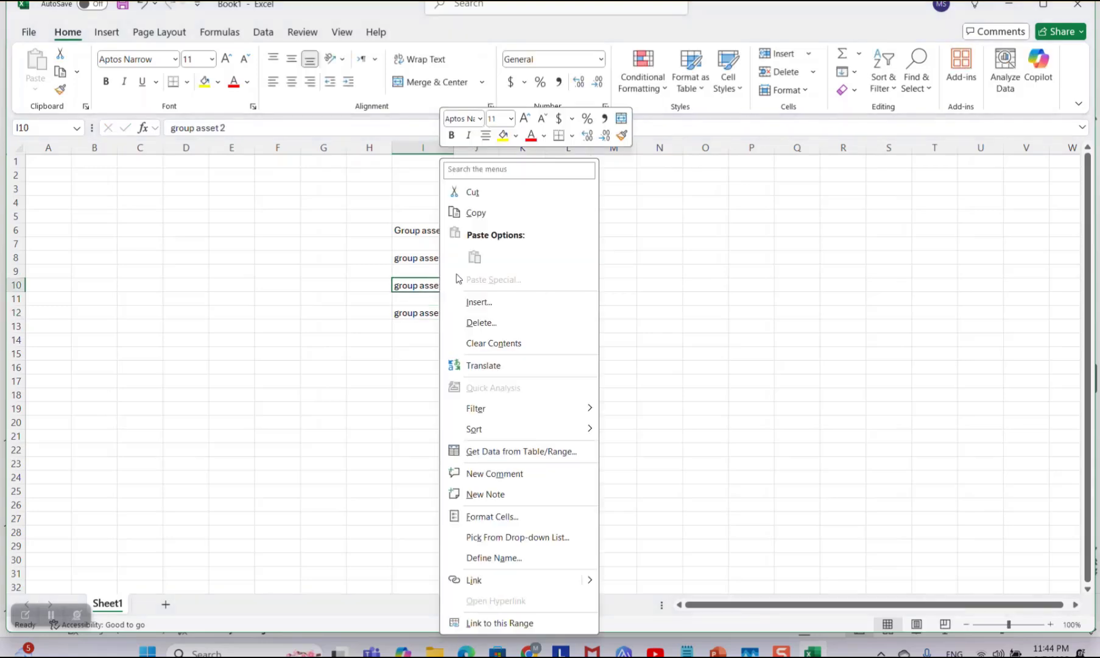
key("Escape")
left_click(434, 306)
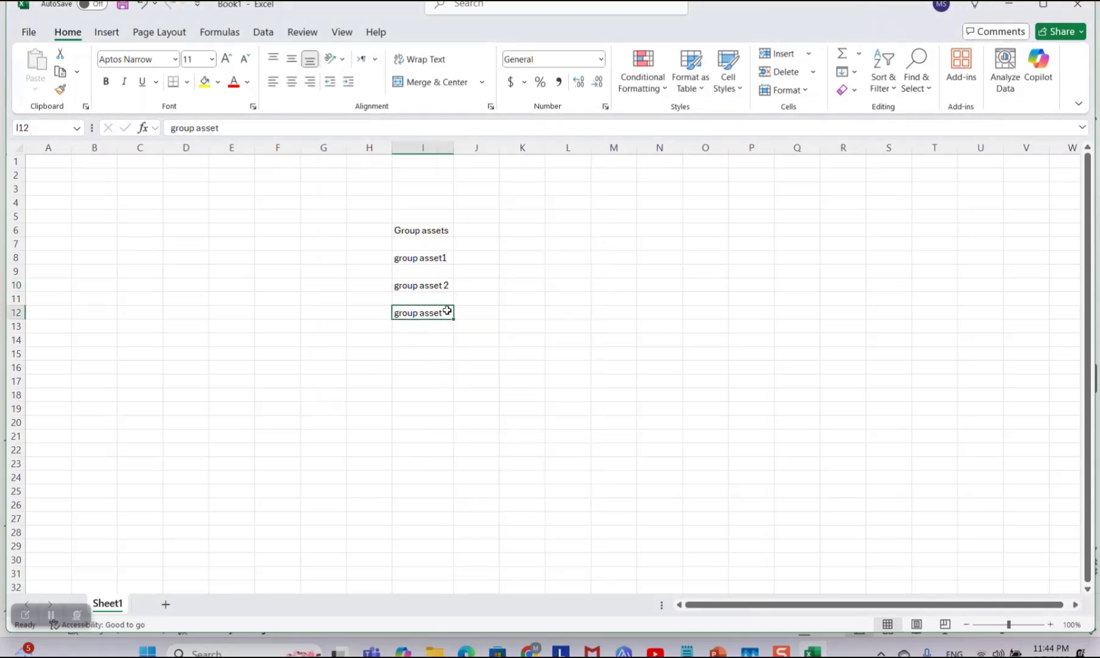
key("F2")
type("3")
left_click(567, 275)
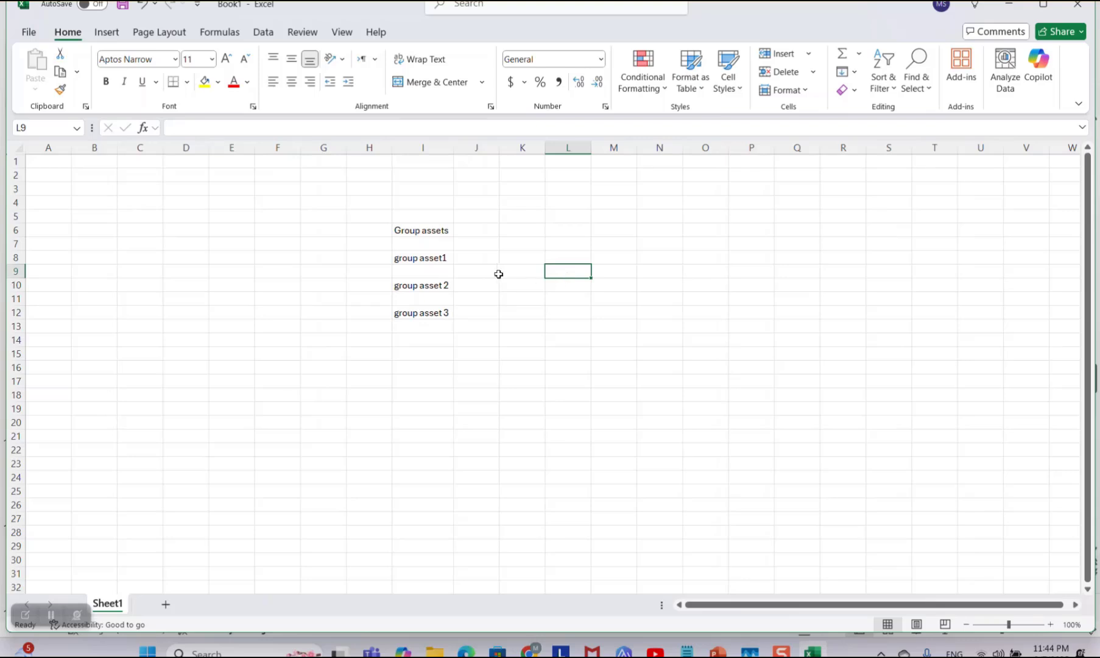
- Fill the cells from group asset1 to group asset 2 (I8:I10) with yellow and the group asset 3 cell with green
left_click_drag(443, 257, 434, 283)
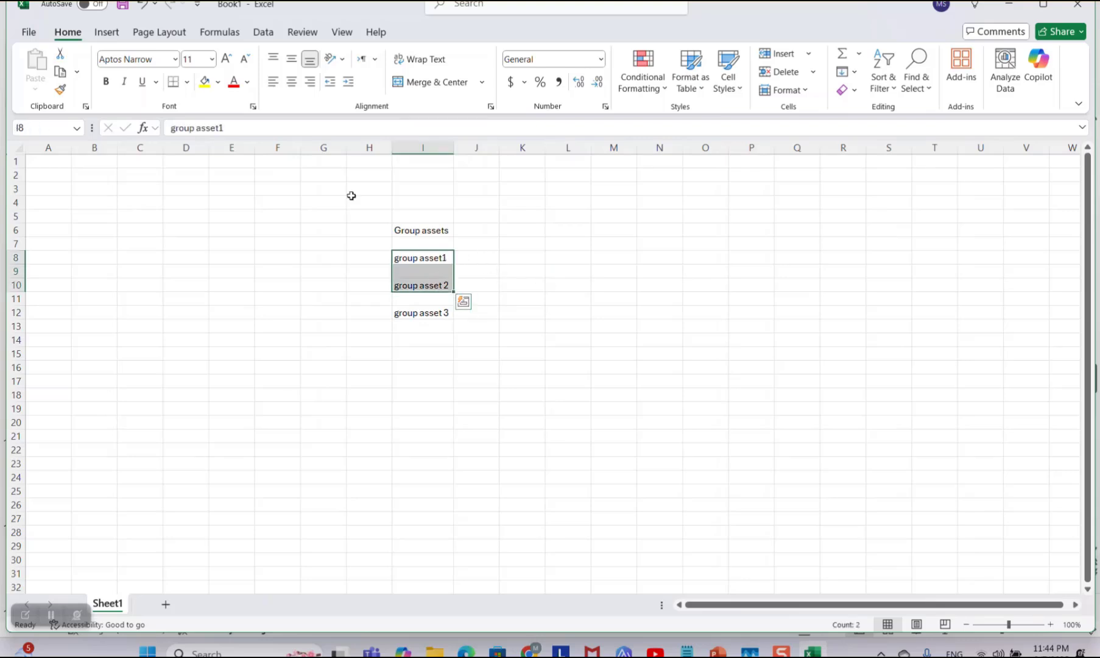
left_click(206, 81)
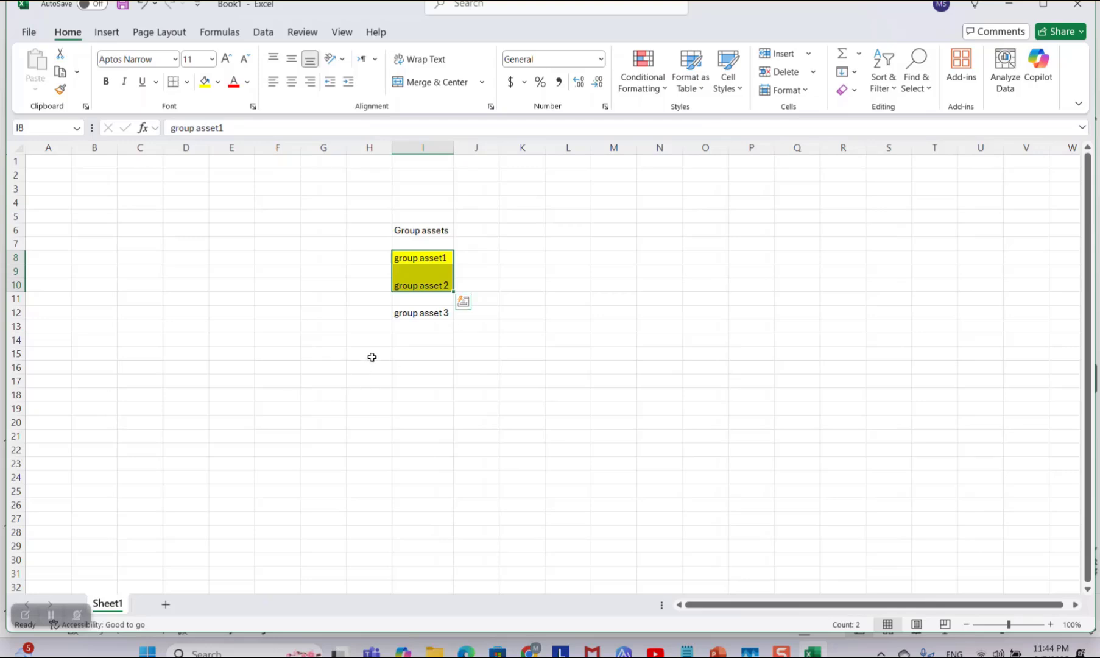
left_click(409, 313)
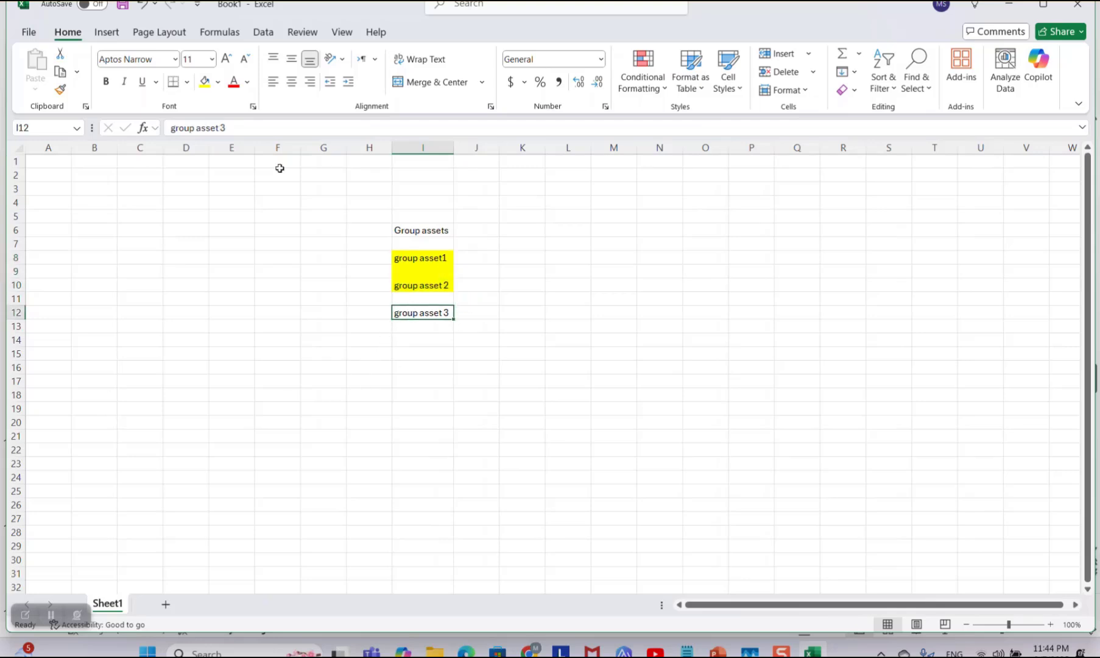
left_click(218, 81)
left_click(284, 298)
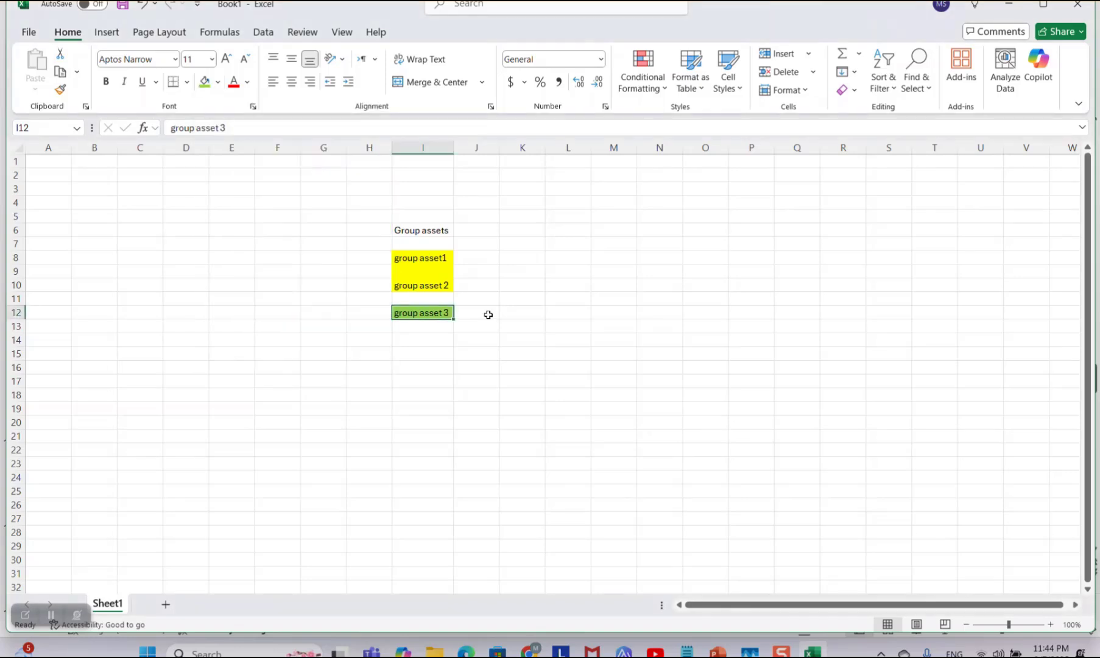
left_click(481, 351)
- Enter the label "asset members 3" in cell I16 below the group assets
left_click(423, 362)
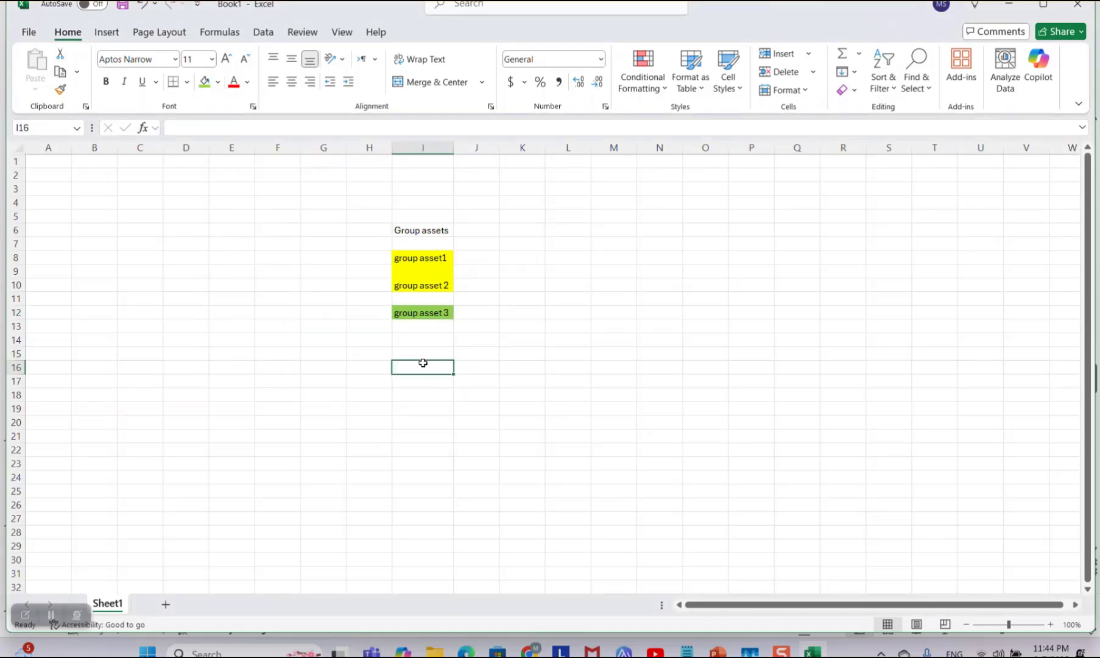
type("asset")
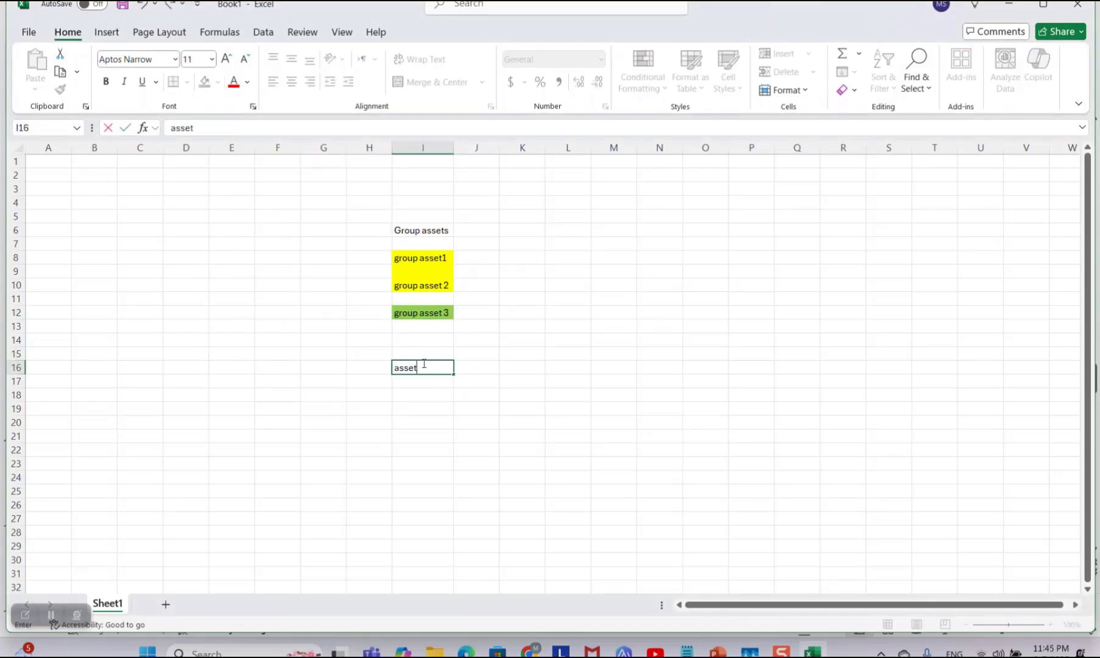
type(" members 3")
left_click(451, 433)
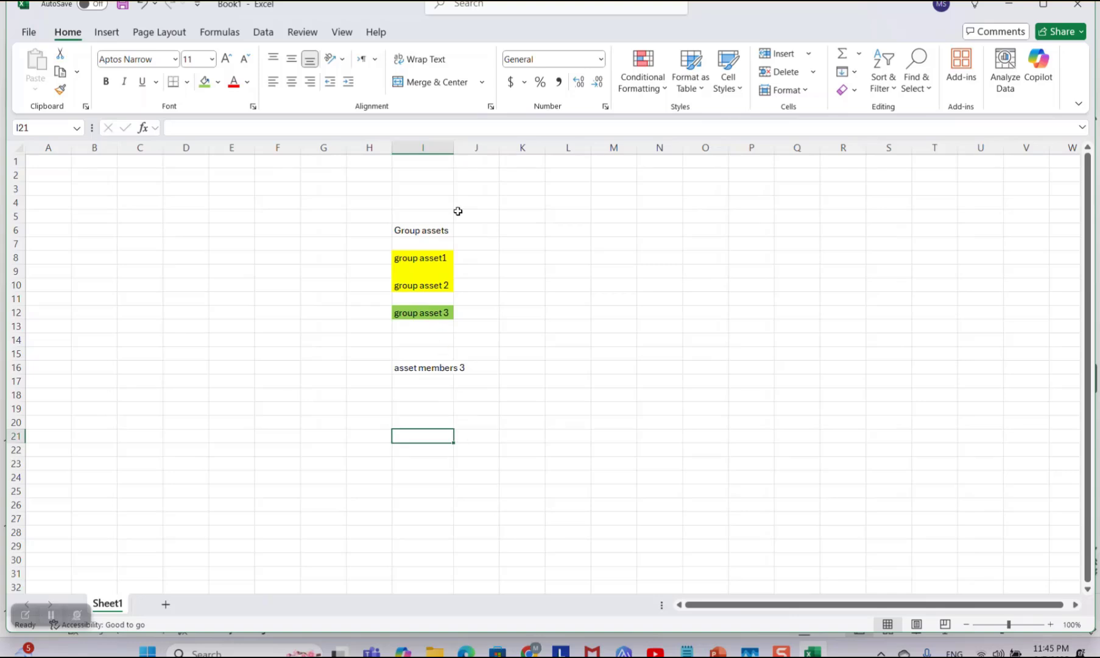
- Change the label in cell I16 to "asset members 1"
double_click(422, 367)
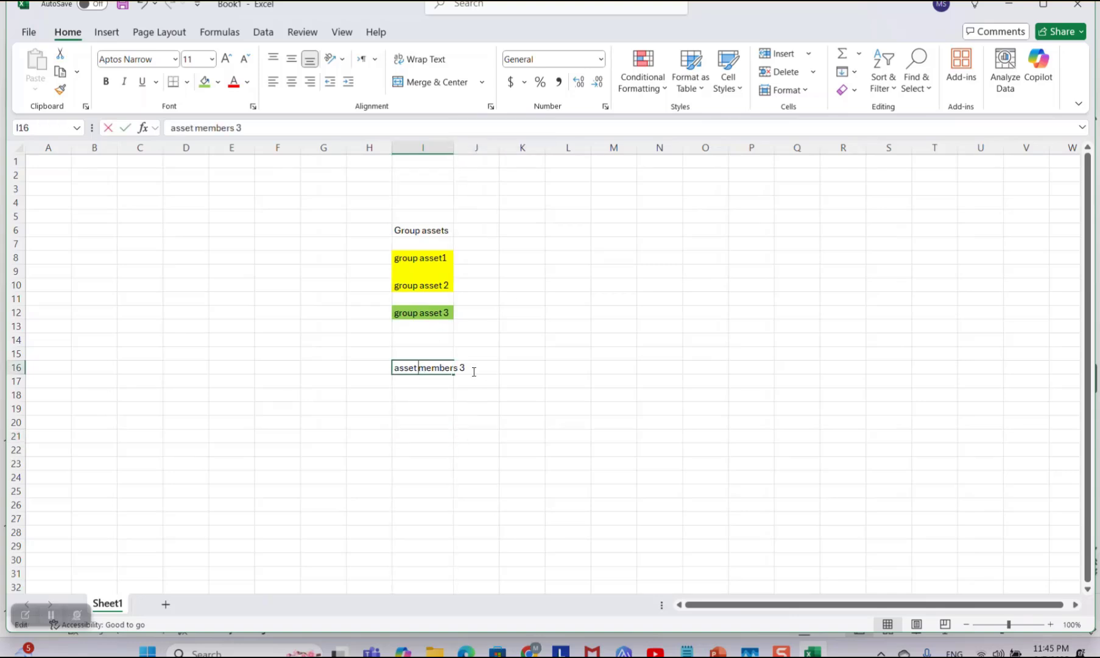
left_click(262, 129)
type("1")
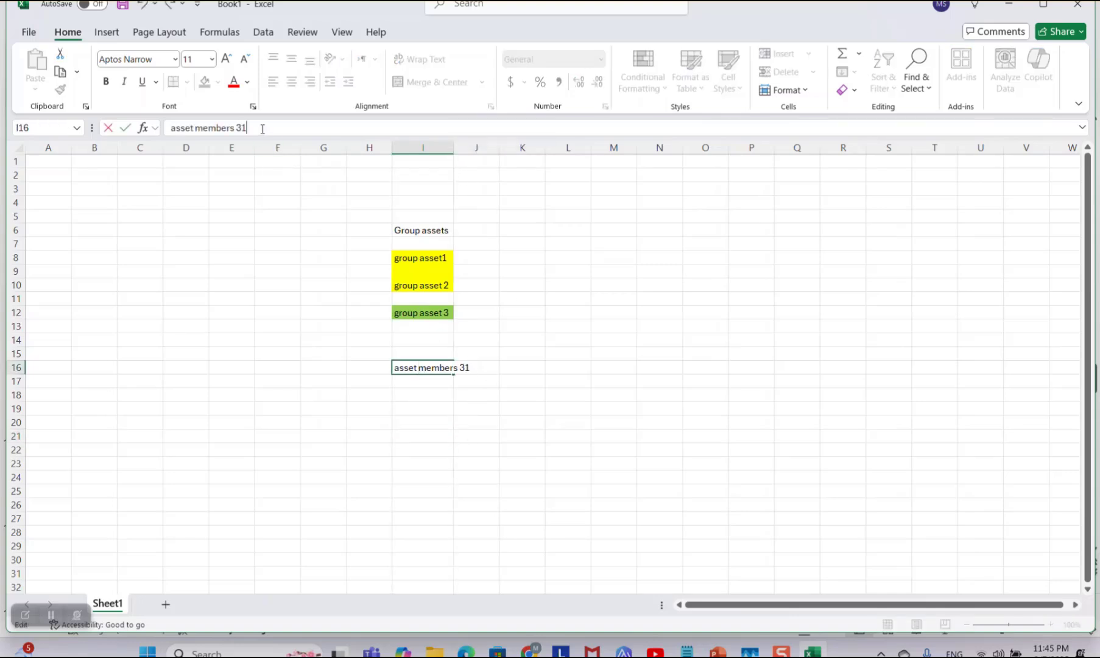
key("BackSpace")
key("BackSpace")
type("1")
left_click(531, 336)
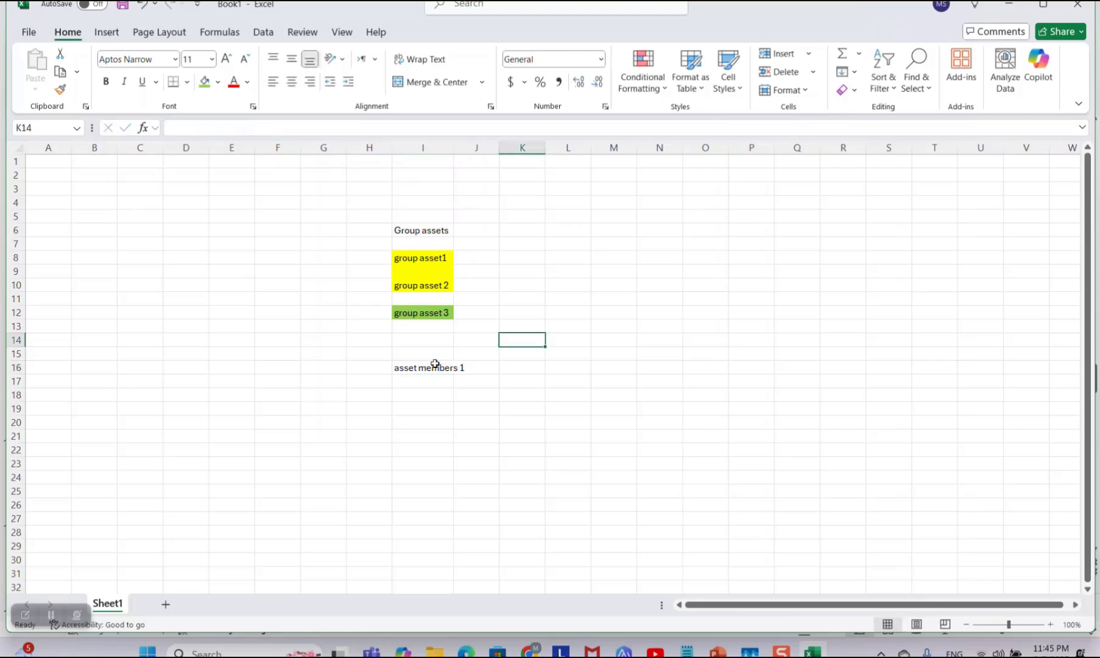
- Copy the asset members label from I16 into cells I19 and I23
left_click(434, 363)
key("ctrl+c")
left_click(425, 406)
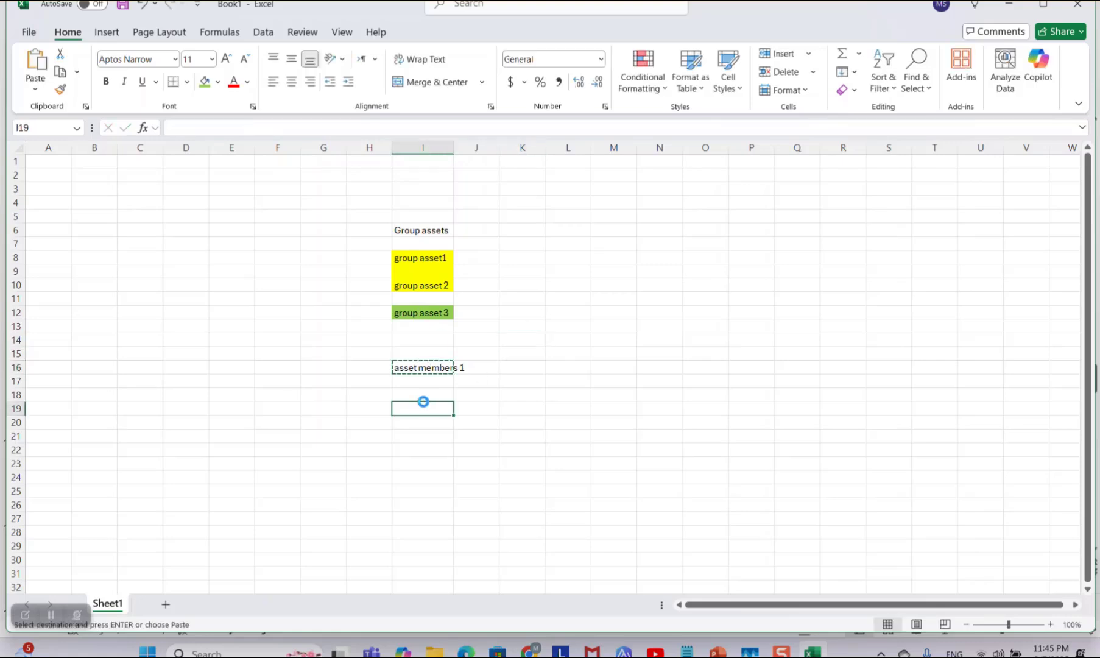
key("ctrl+v")
left_click(429, 465)
key("ctrl+v")
- Change the copied label in cell I19 to "asset members 2"
left_click(436, 407)
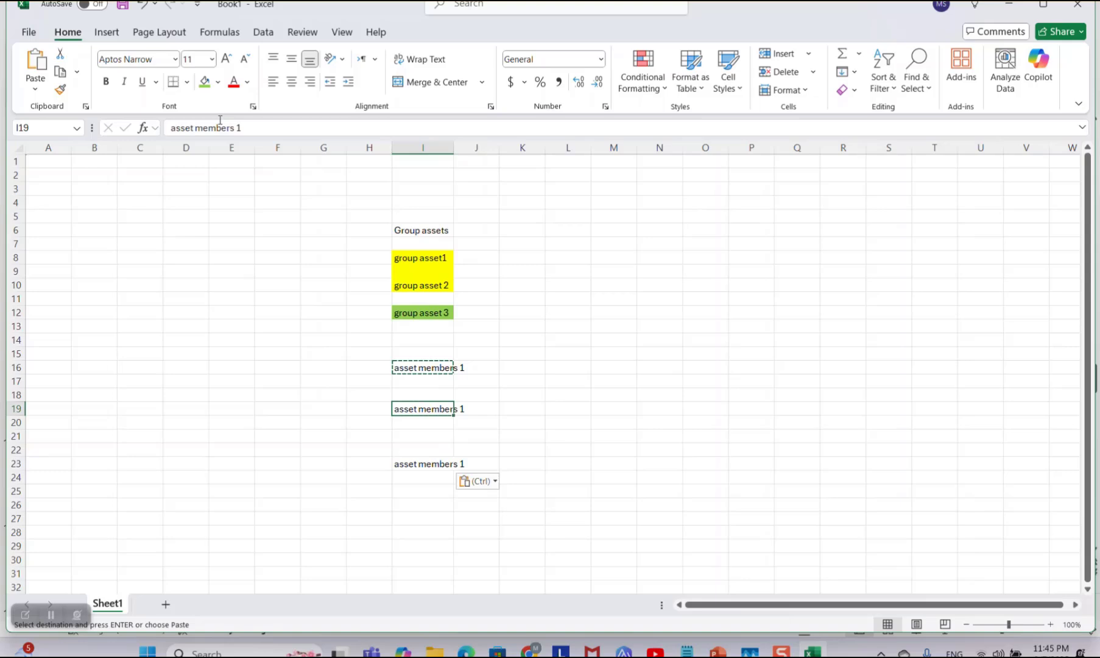
left_click(272, 129)
key("BackSpace")
type("3")
key("BackSpace")
type("2")
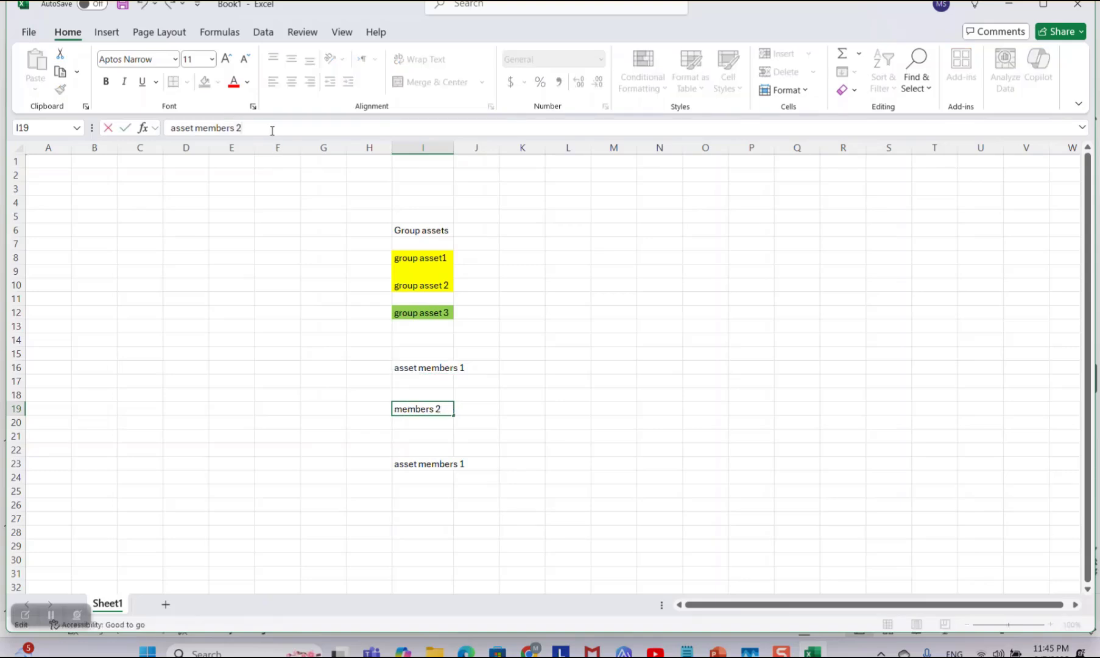
- Change the copied label in cell I23 to "asset members 3"
left_click(425, 461)
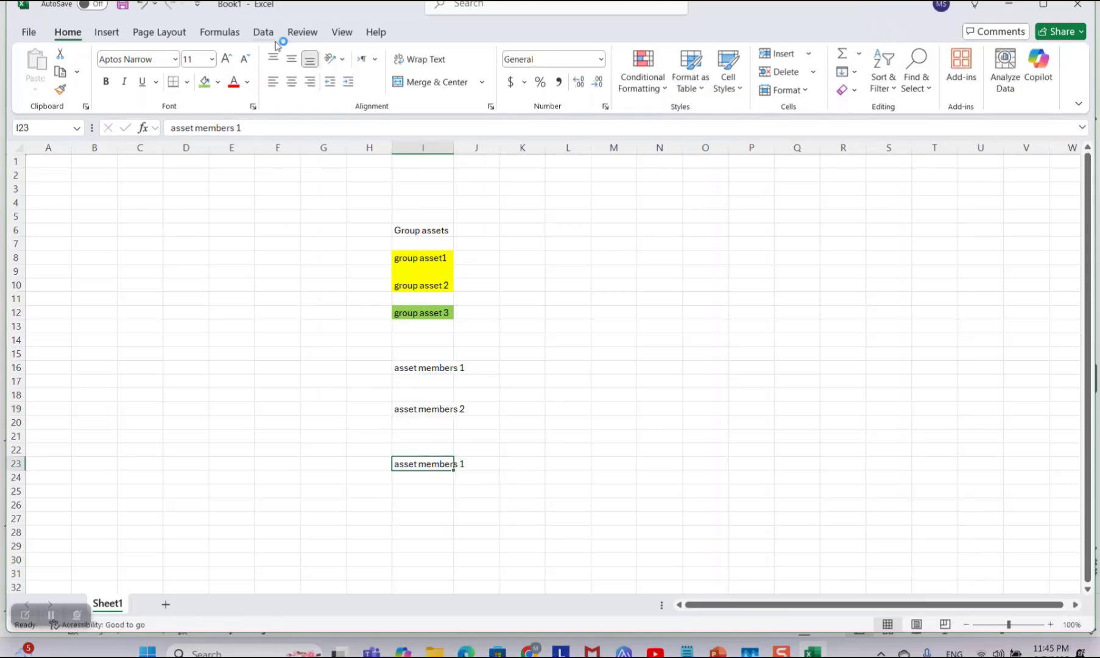
left_click(268, 147)
left_click(432, 452)
left_click(433, 460)
left_click(253, 129)
key("BackSpace")
type("3")
left_click(475, 216)
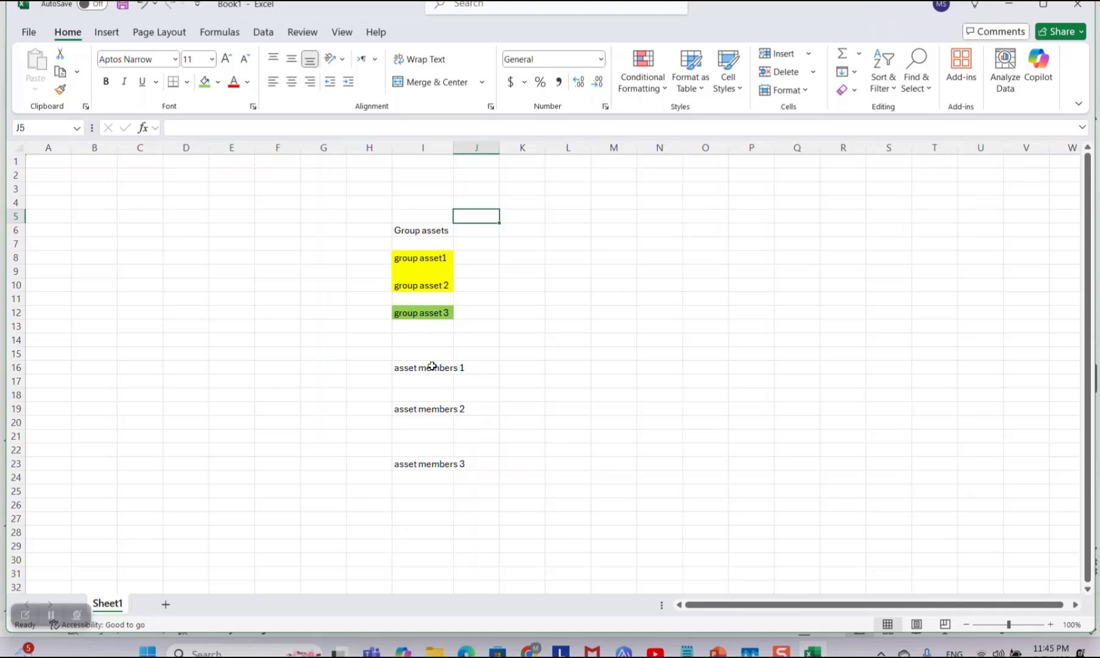
- Examine which asset members row belongs to each of the three group assets in column I
left_click_drag(413, 369, 408, 463)
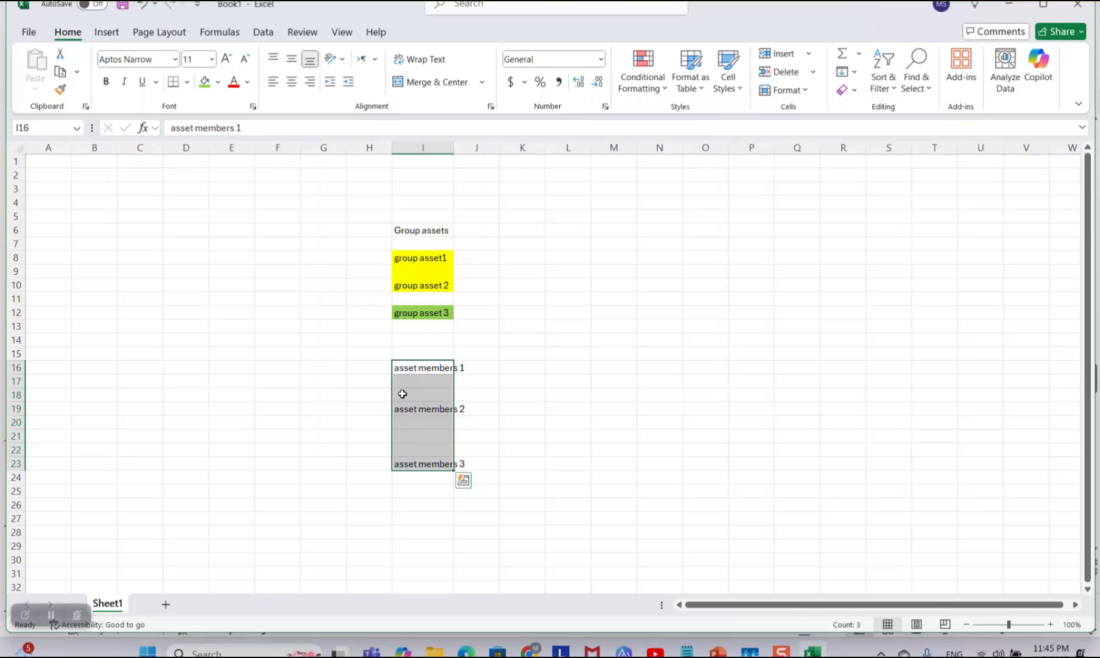
left_click_drag(429, 257, 511, 262)
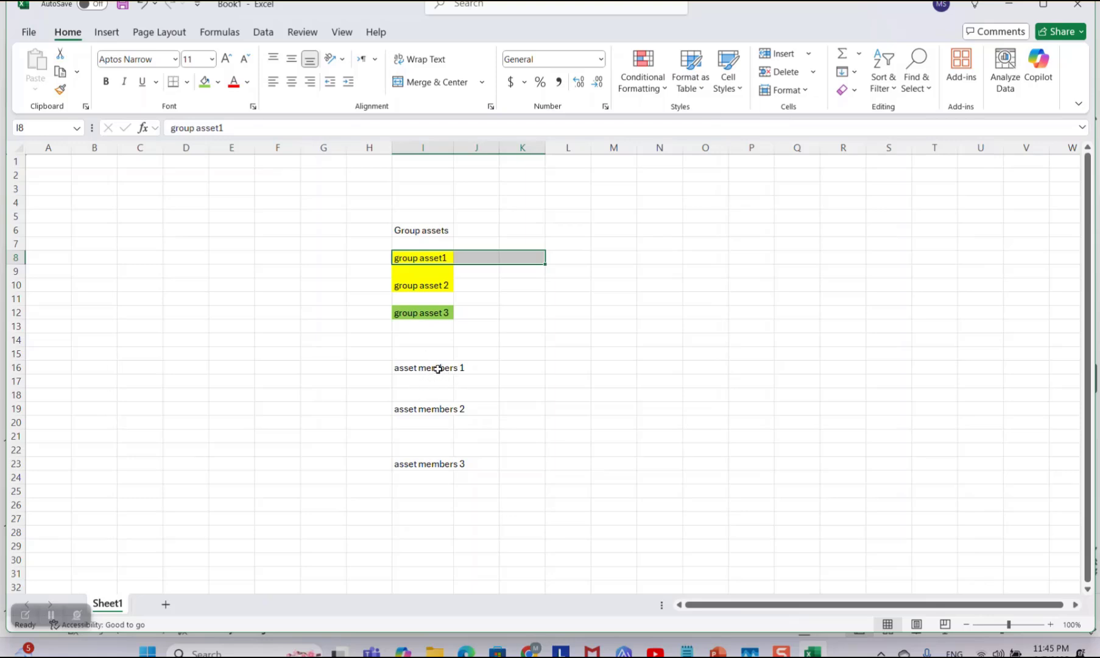
left_click(419, 288)
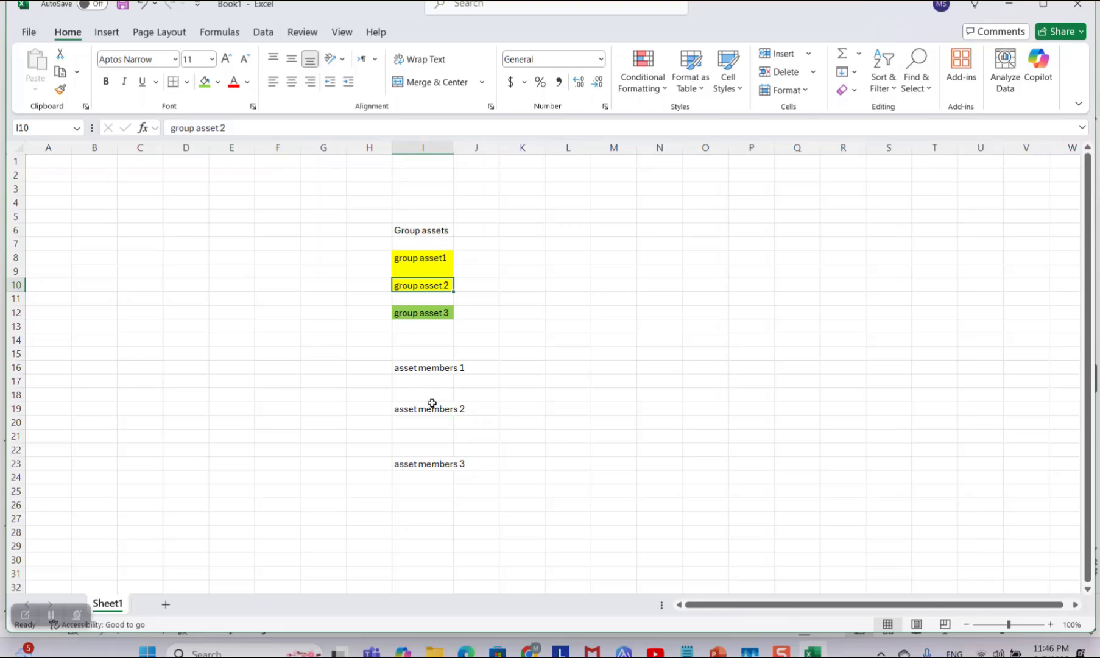
left_click(423, 458)
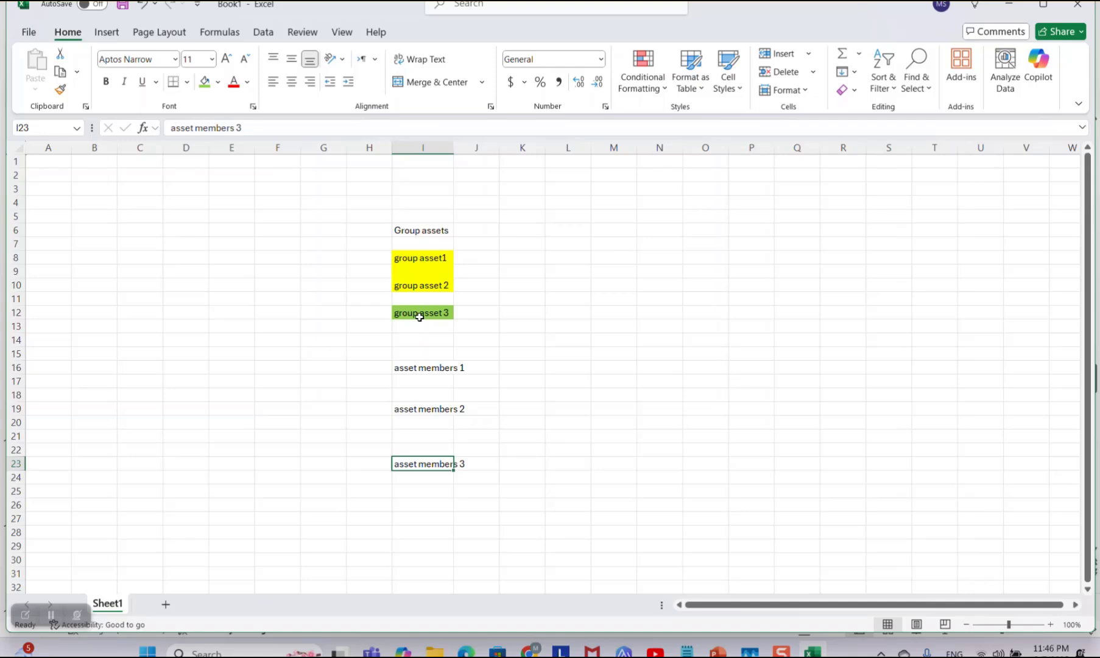
left_click(430, 372)
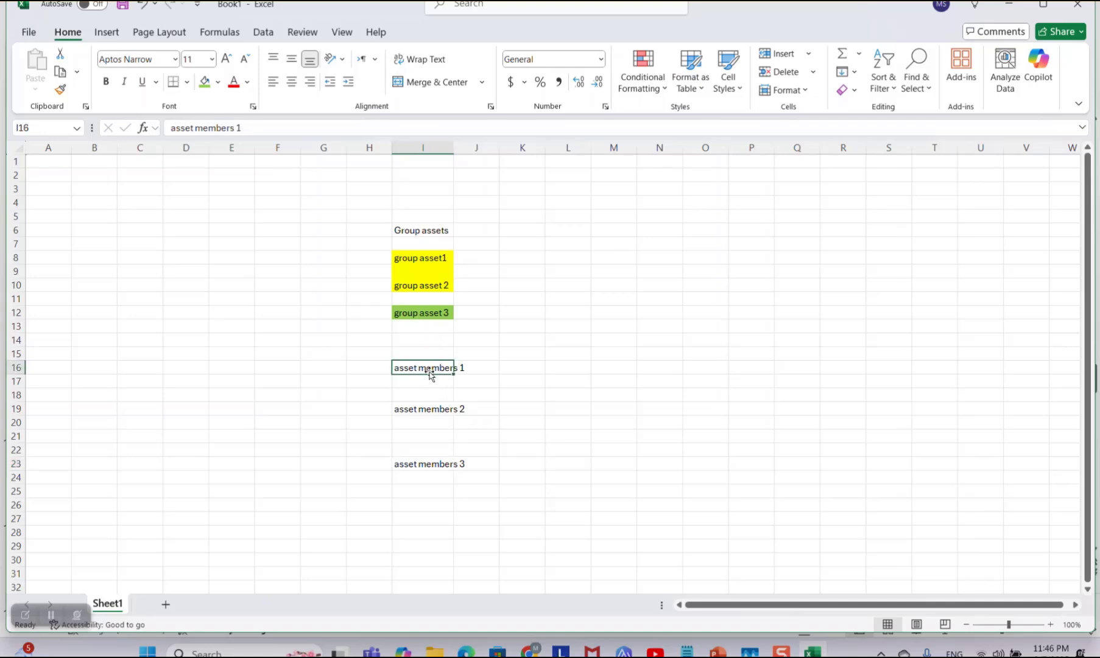
left_click(414, 258)
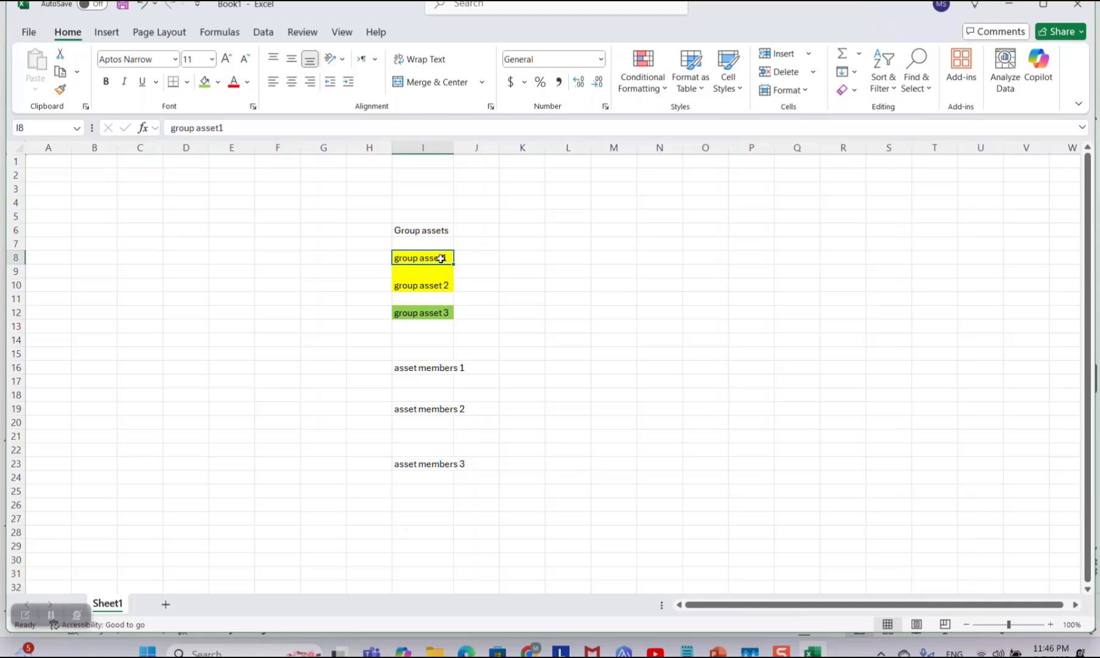
left_click(437, 285)
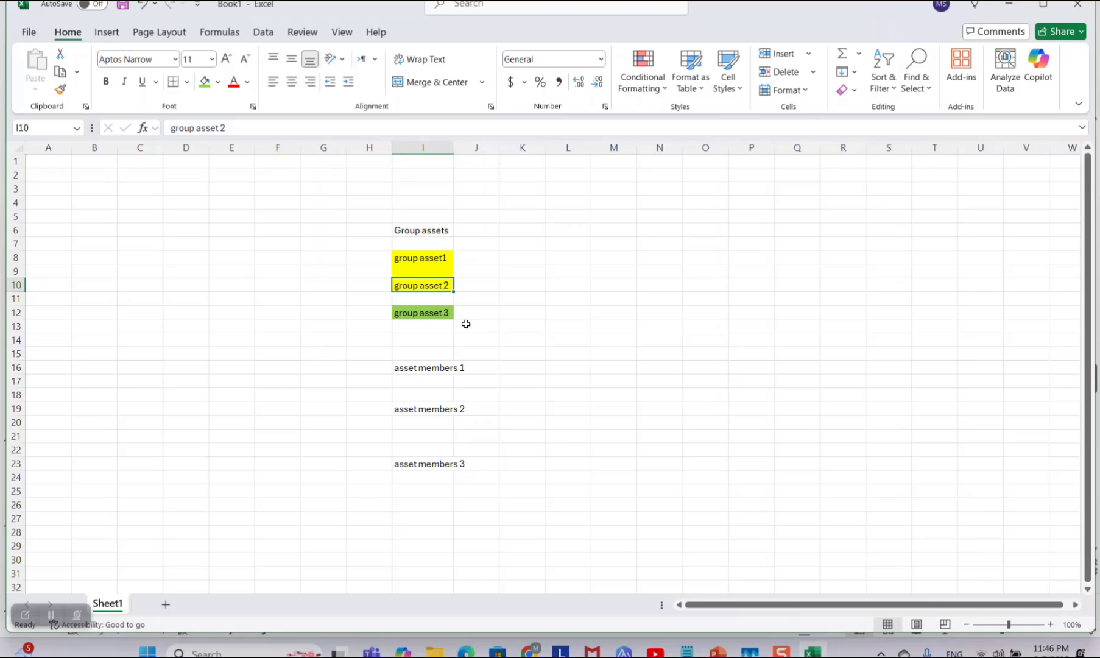
left_click(449, 312)
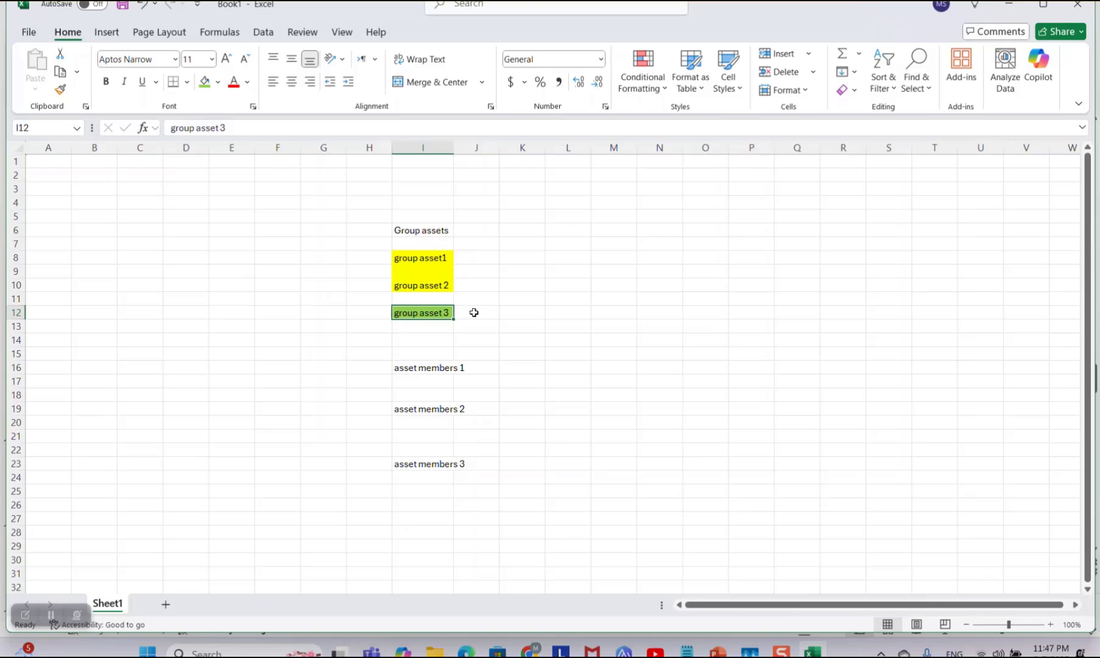
left_click(425, 438)
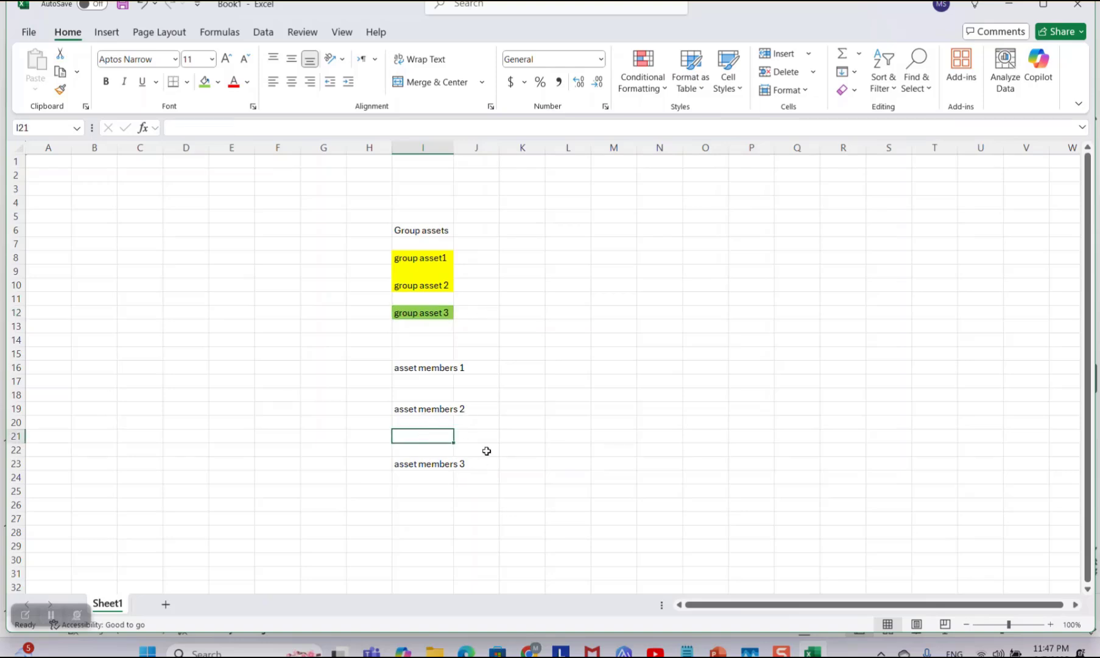
- Switch to the Oracle Fusion Assets work area in the browser
key("alt+Tab")
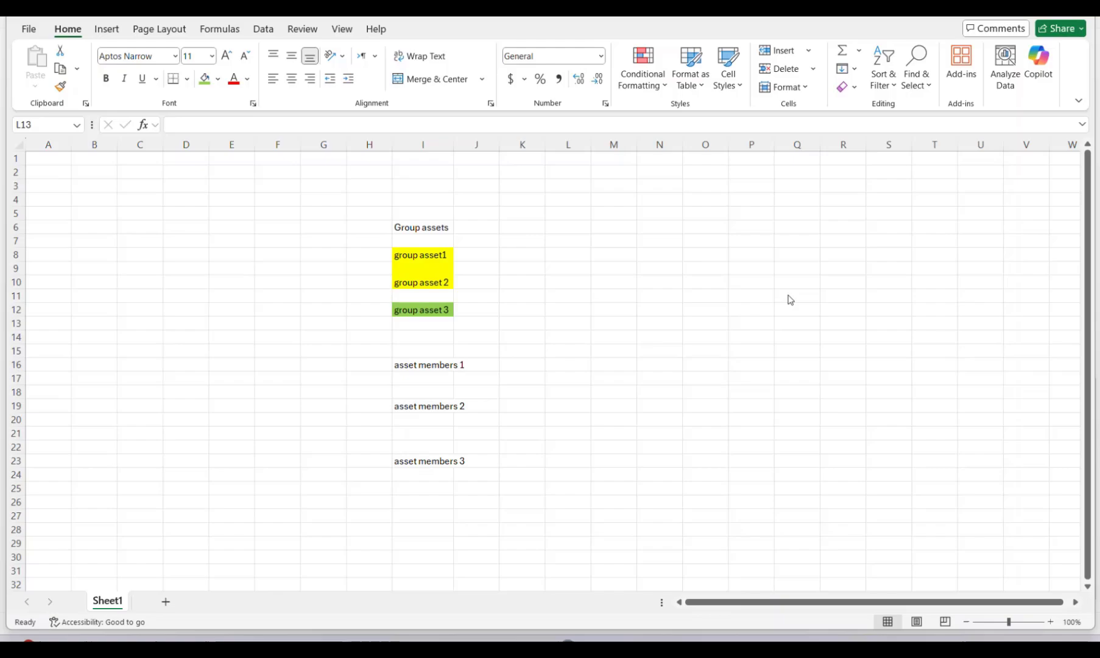
key("alt+Tab")
key("alt+Tab")
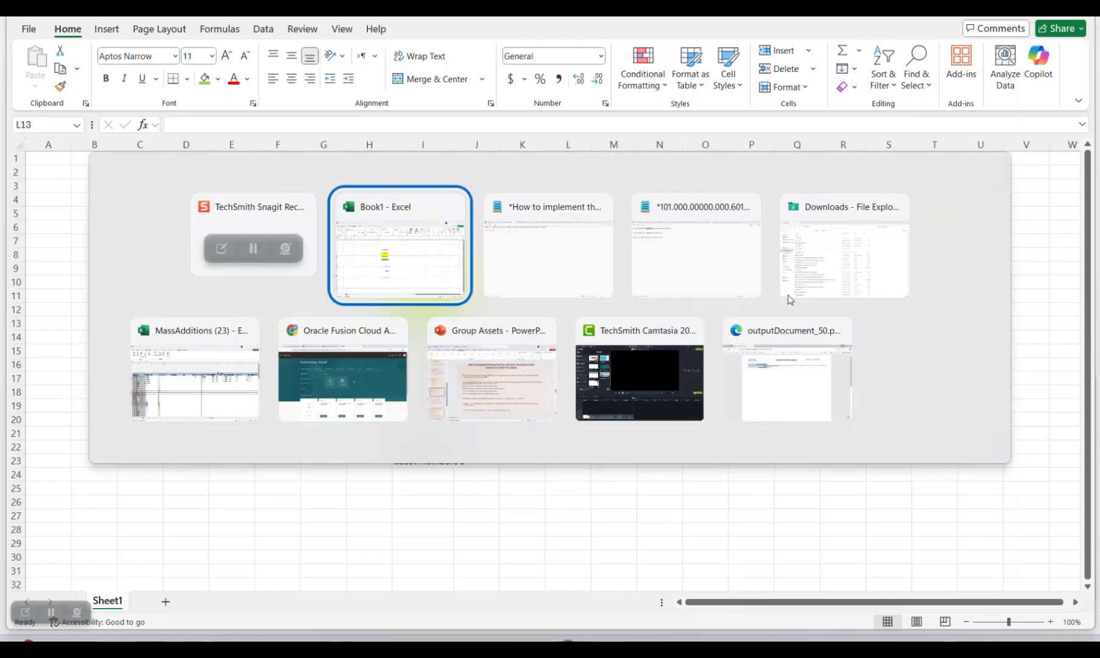
key("alt+Tab")
key("alt+Tab")
key("alt+Tab")
key("alt+Tab")
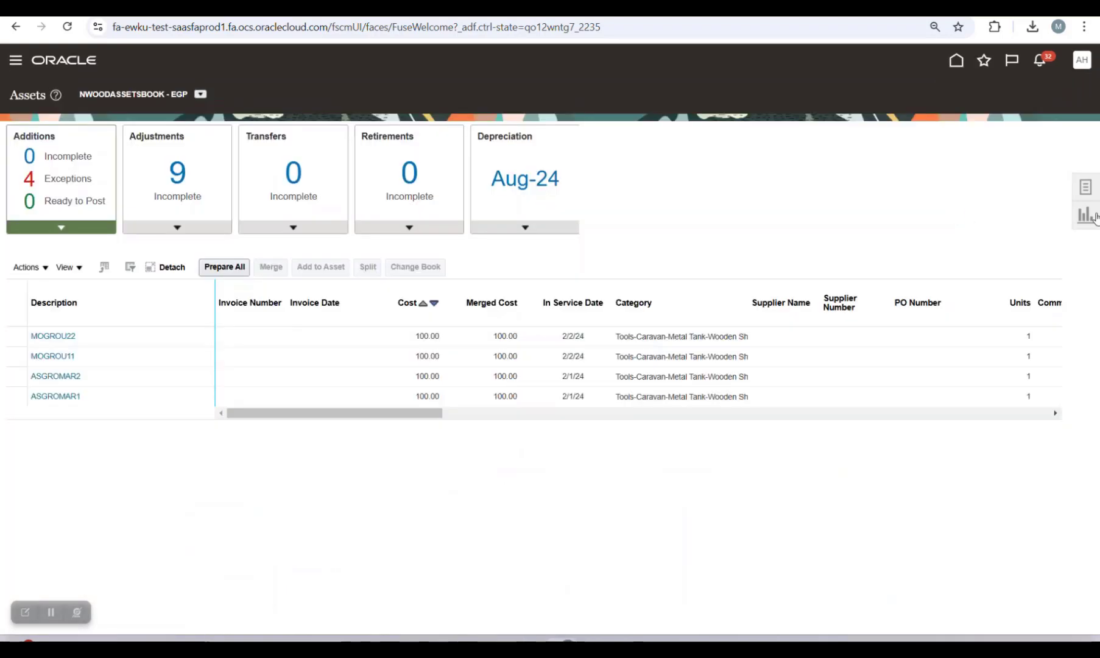
- Generate an Add Assets in Spreadsheet file for the NWOODASSETSBOOK book with asset type Group
left_click(1085, 187)
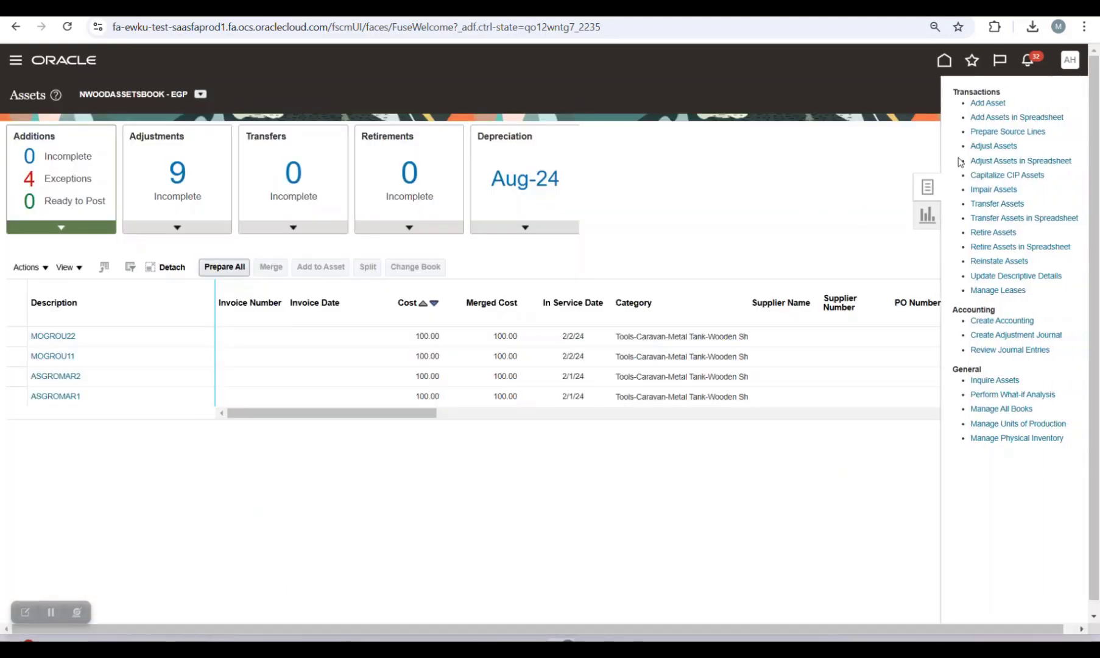
left_click(988, 122)
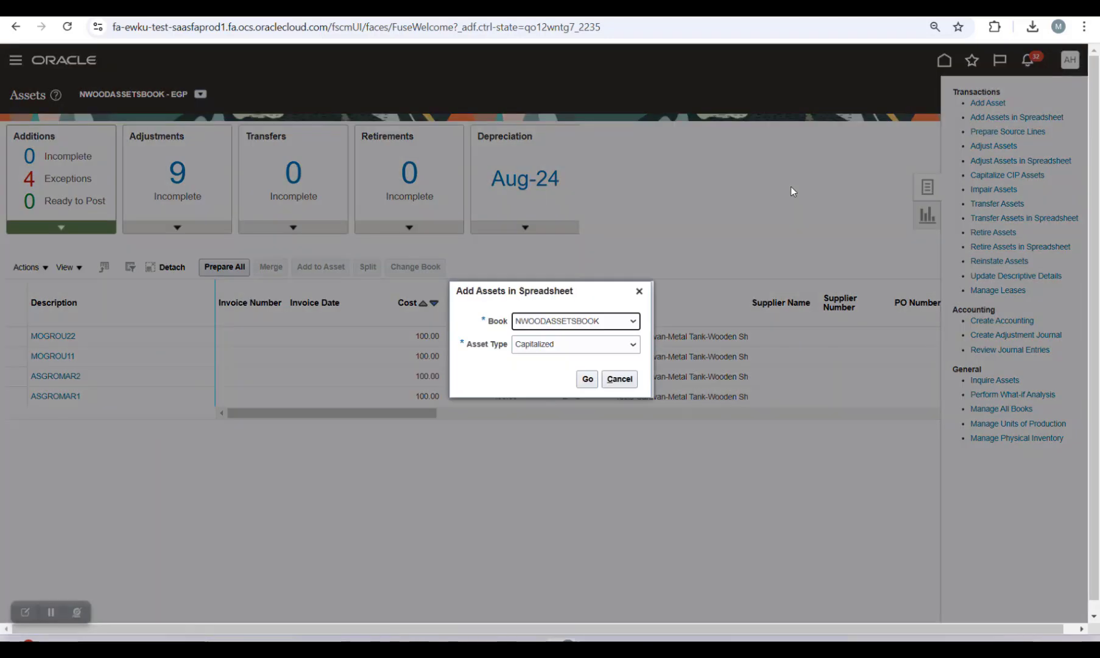
left_click(527, 347)
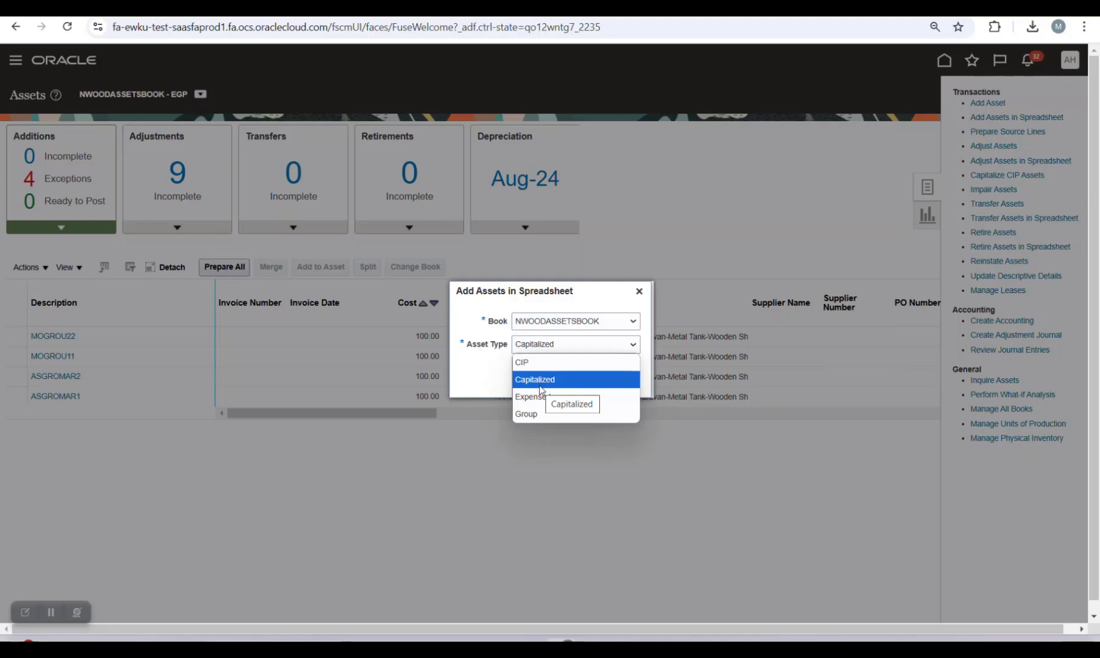
left_click(527, 413)
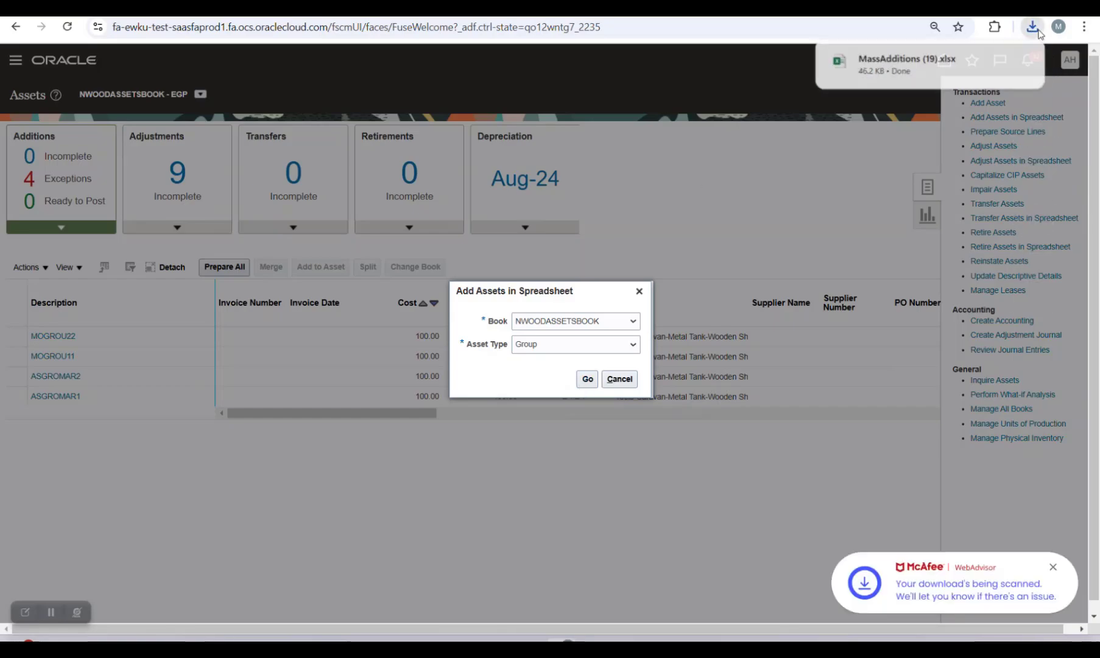
- Unblock the downloaded MassAdditions (19) file in its properties and open it in Excel connected to the Oracle application
left_click(995, 61)
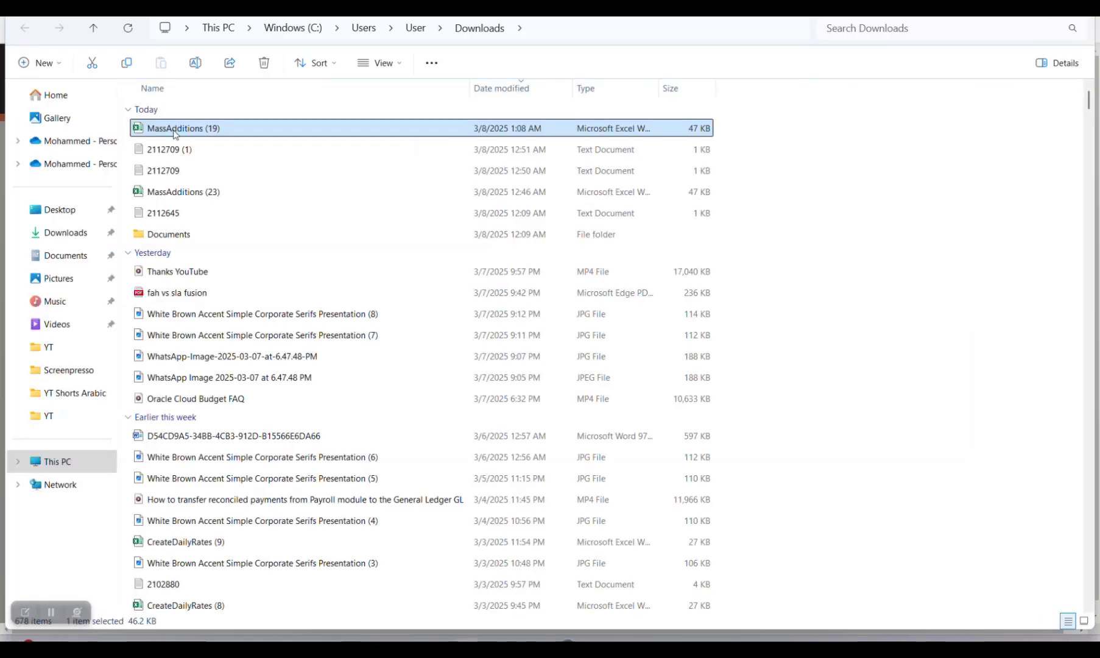
right_click(174, 131)
left_click(255, 322)
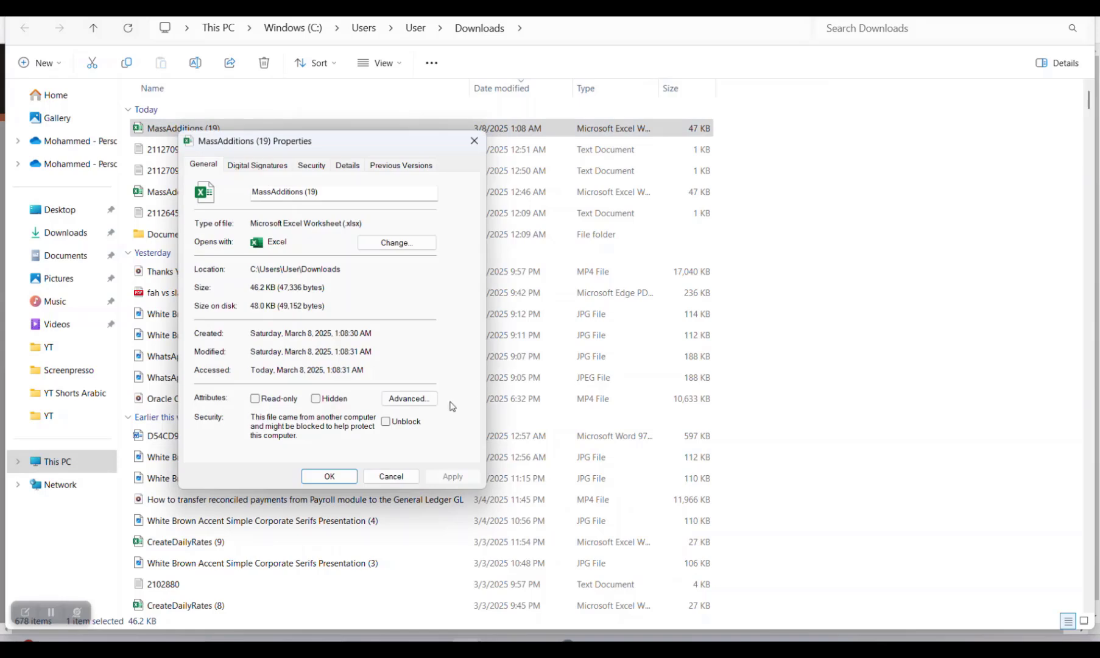
left_click(406, 420)
left_click(452, 476)
left_click(333, 476)
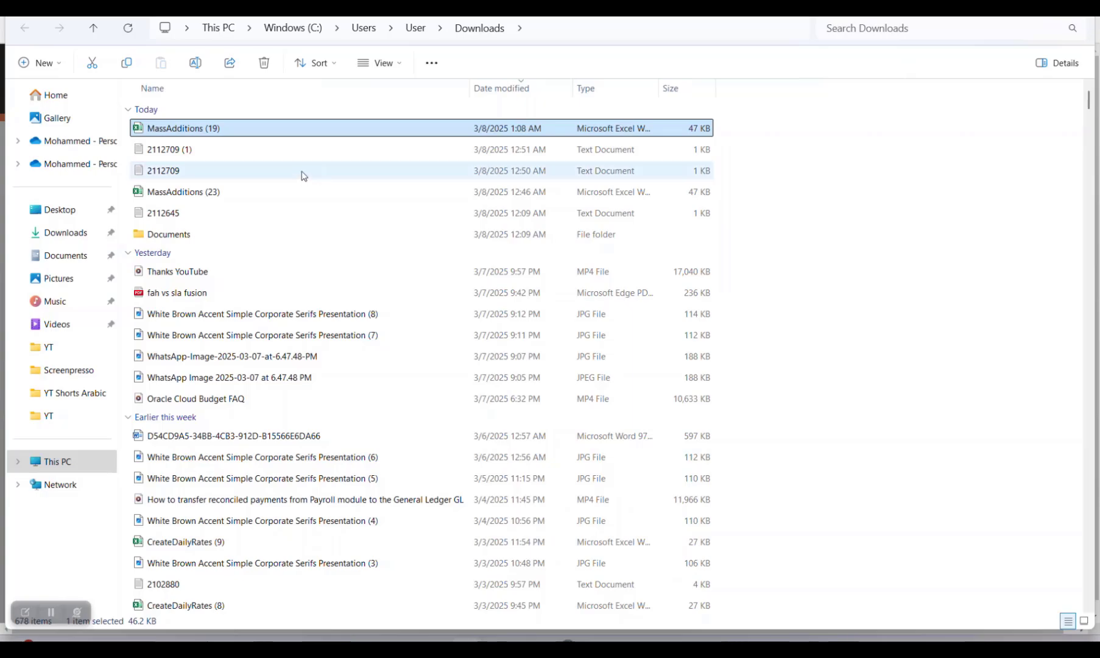
key("alt+Tab")
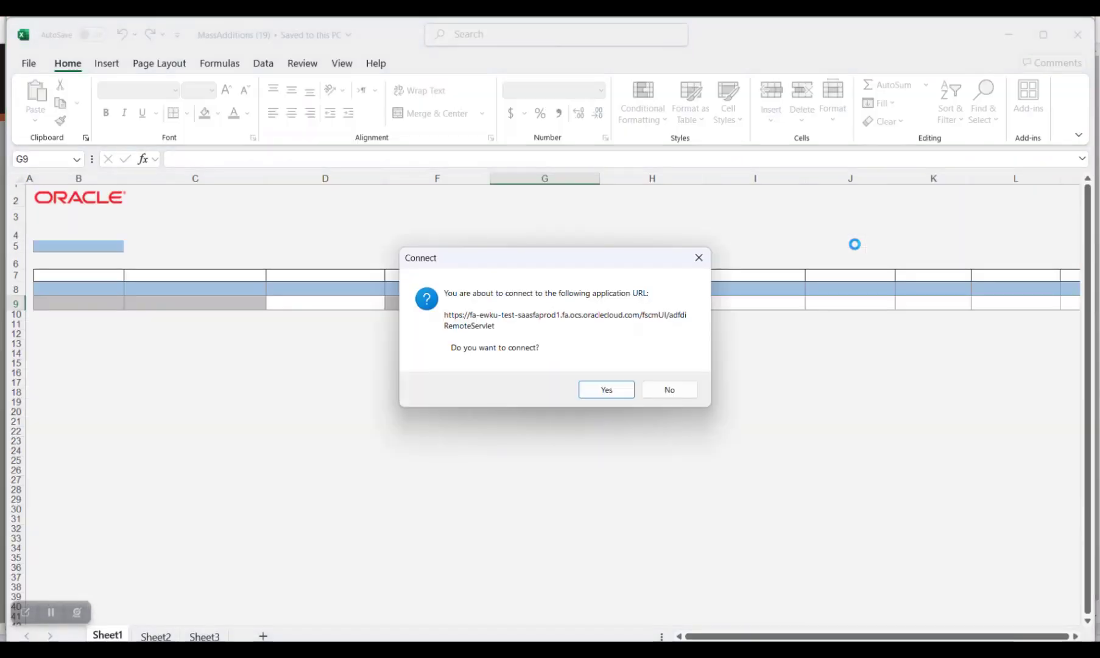
left_click(604, 389)
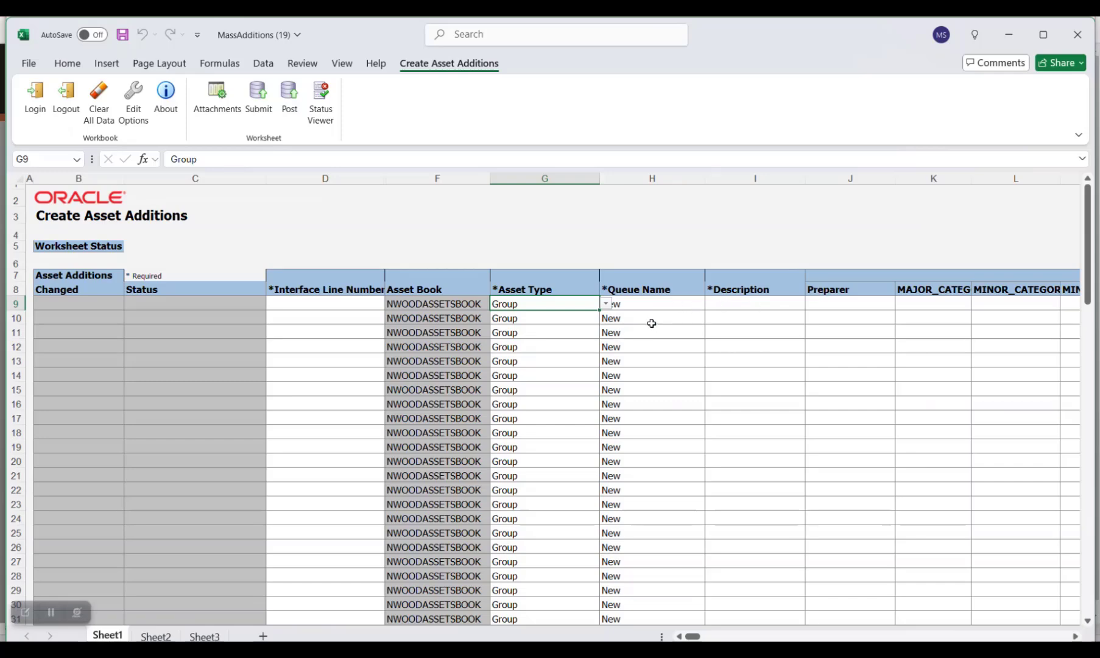
- Enter interface line numbers 1, 2, 3 and 4 in cells D9 to D12
left_click(362, 305)
type("1")
key("Return")
type("2")
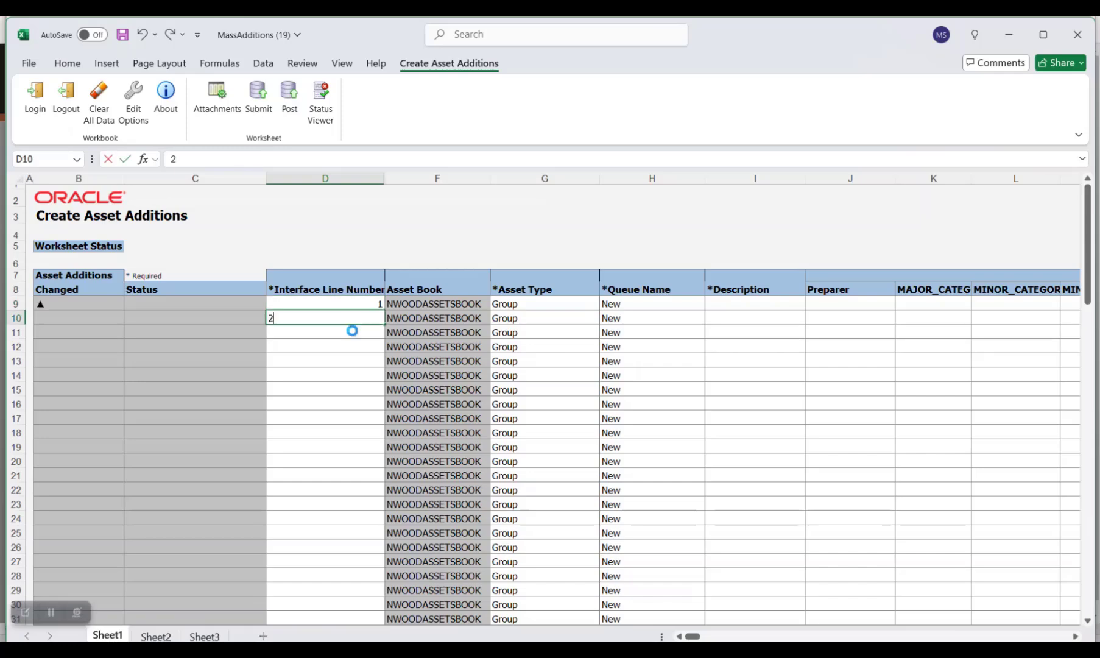
key("Return")
type("3")
key("Return")
type("4")
- Set the queue name to Post for the four asset lines in H9 to H12
left_click(658, 305)
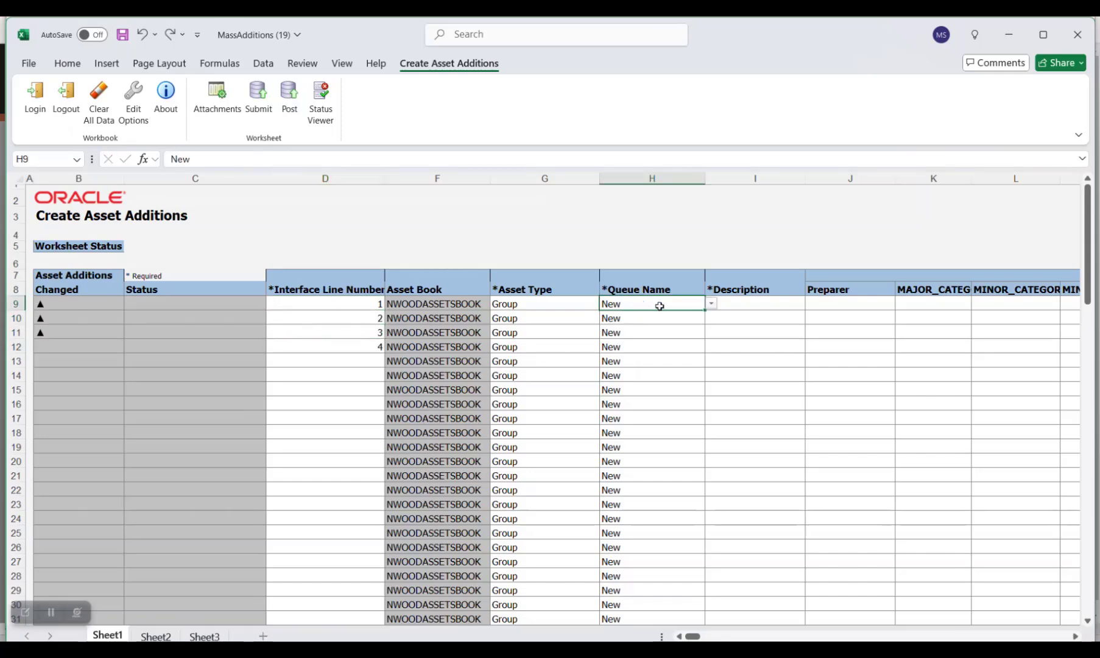
left_click(711, 303)
left_click(645, 399)
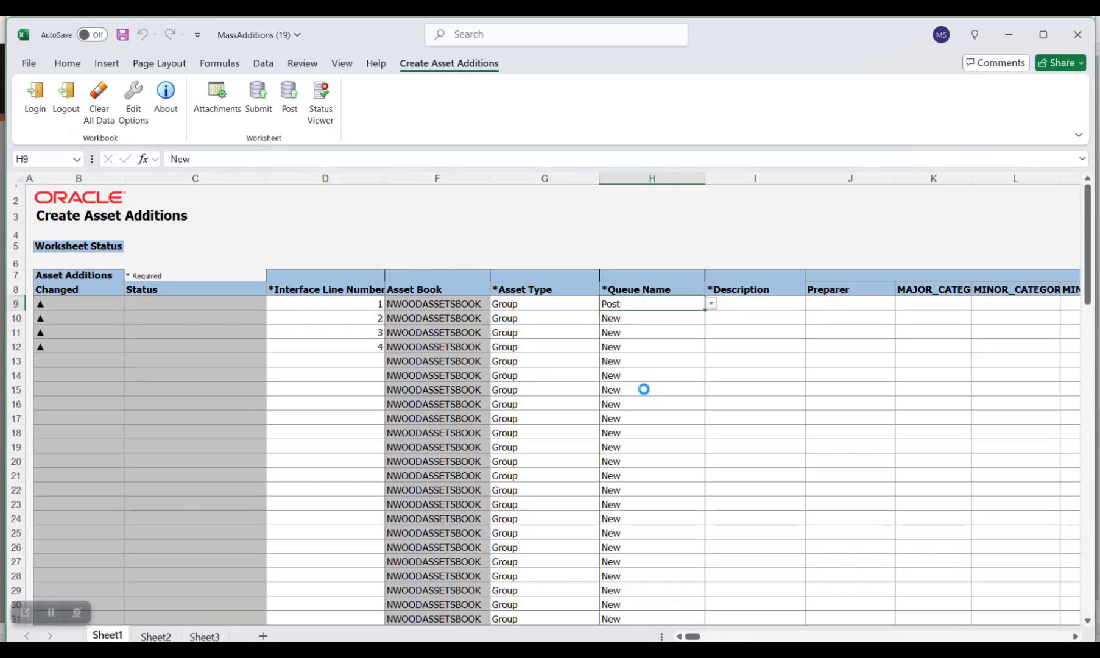
left_click(688, 316)
left_click(711, 317)
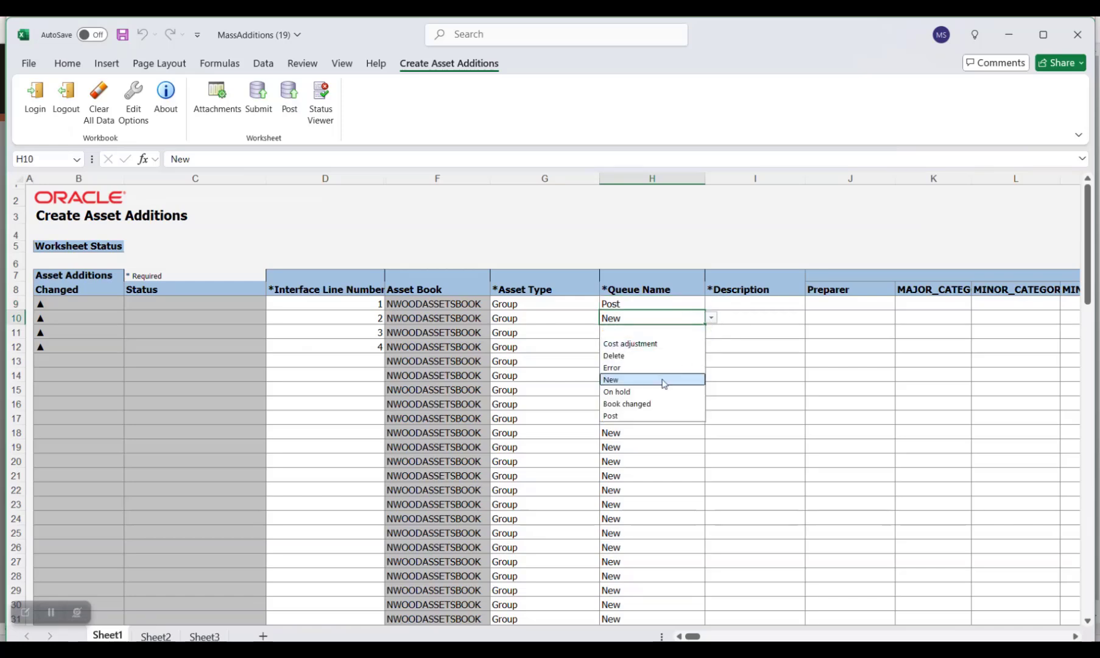
left_click(645, 414)
left_click(688, 332)
left_click(711, 333)
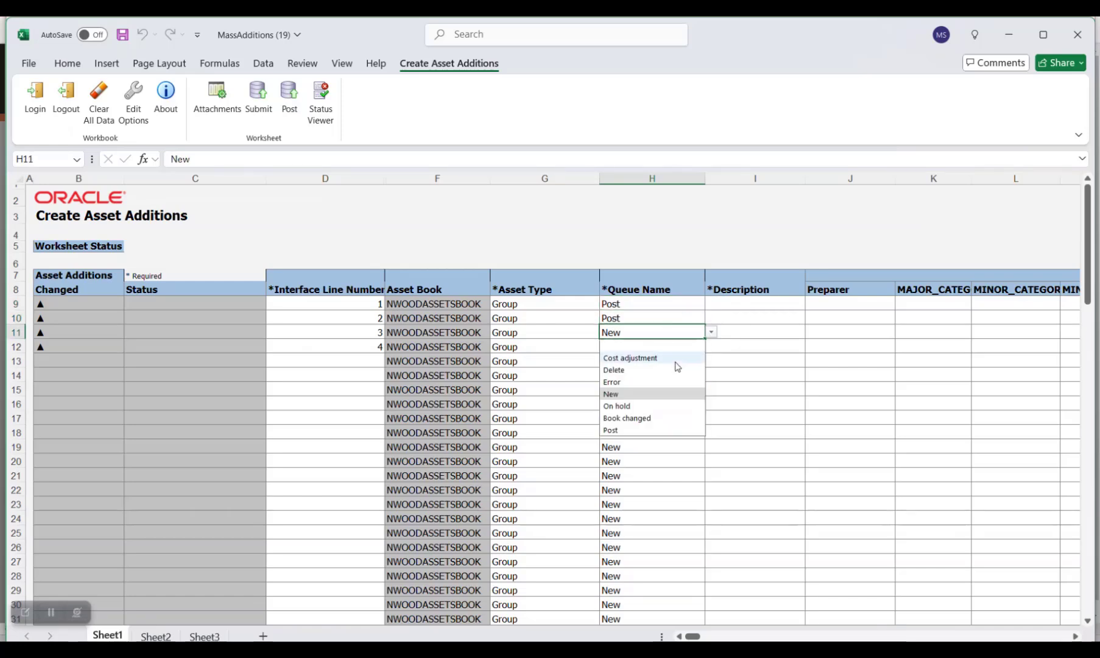
left_click(643, 429)
left_click(680, 347)
left_click(711, 346)
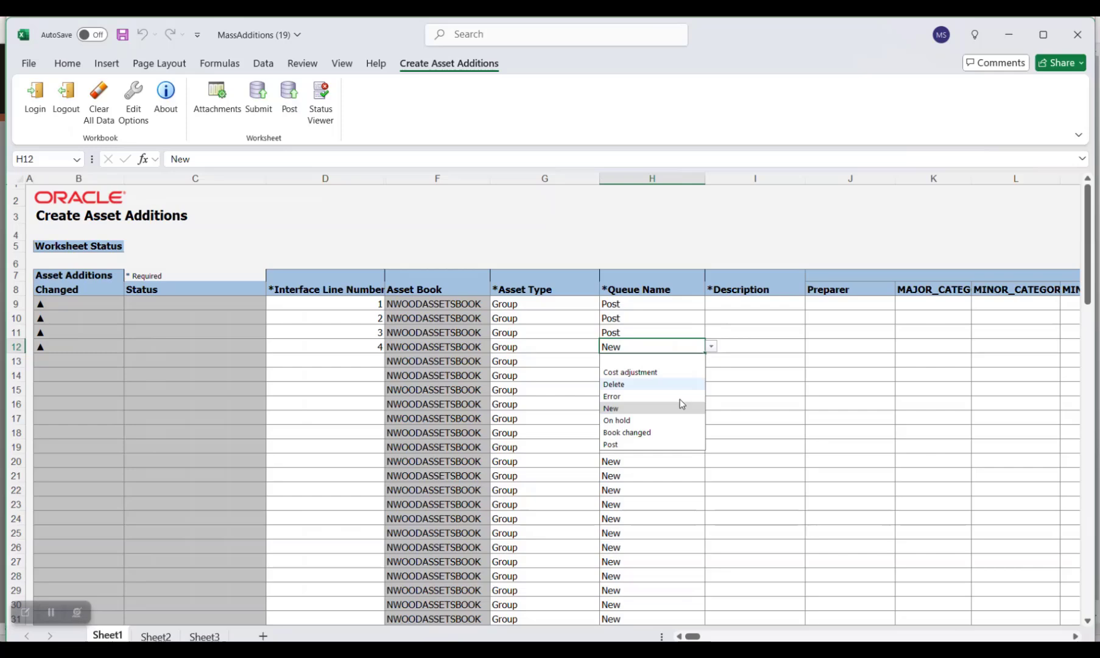
left_click(646, 444)
- Enter the description GROUPASSET1 in cell I9 and copy it to cells I10 through I12
left_click(755, 306)
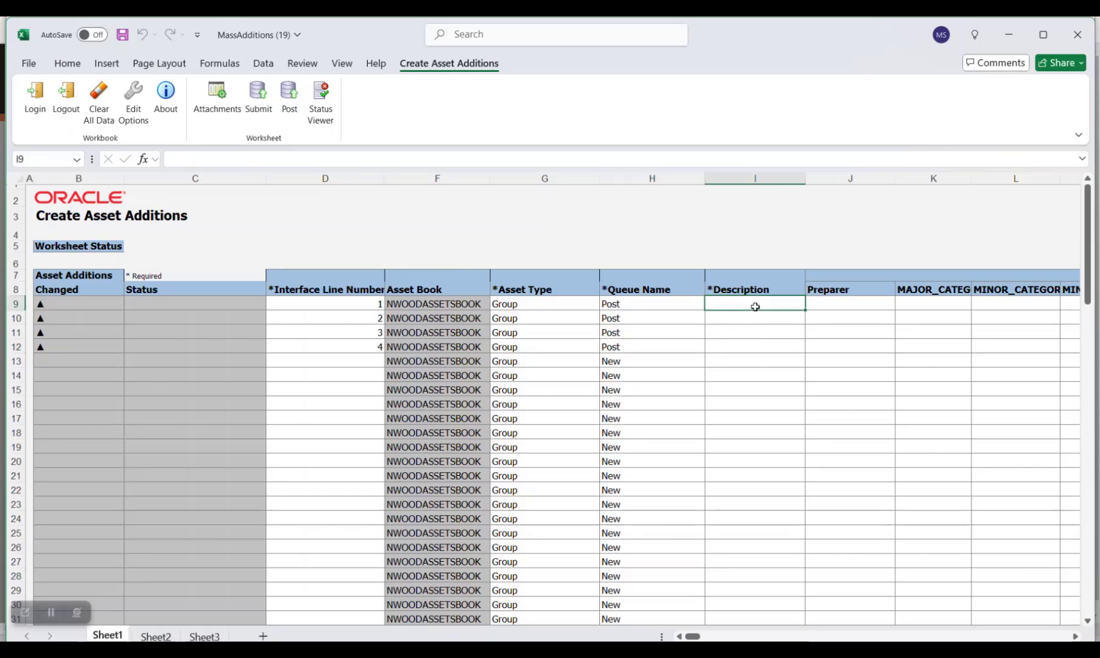
key("Caps_Lock")
type("GROUPAS")
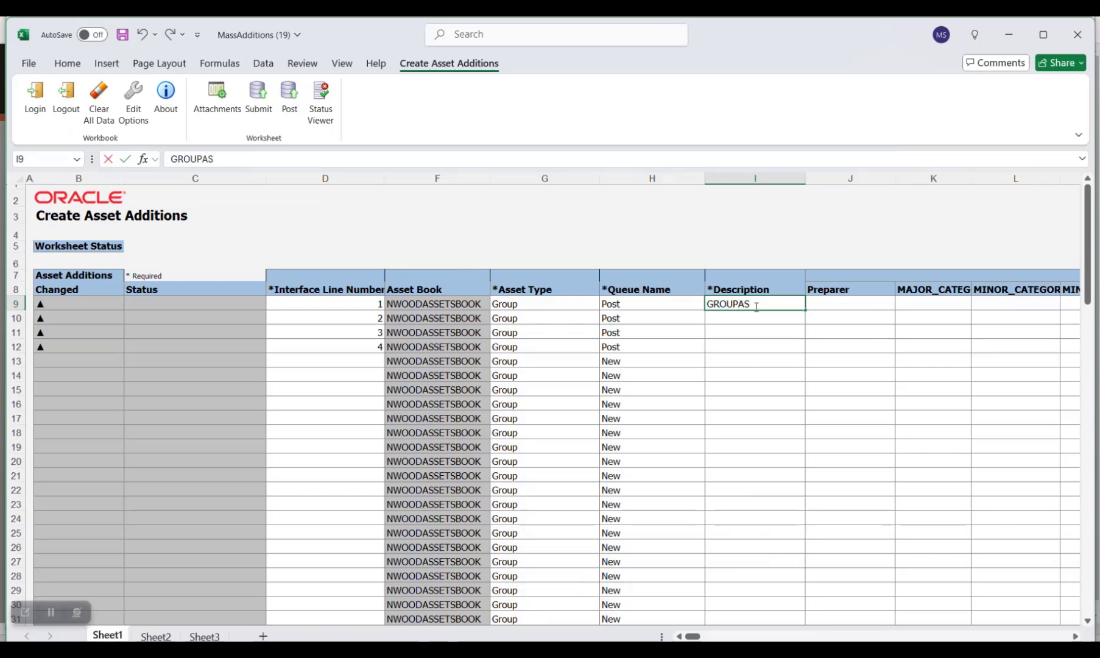
type("SET1")
left_click(770, 315)
left_click(767, 307)
key("ctrl+c")
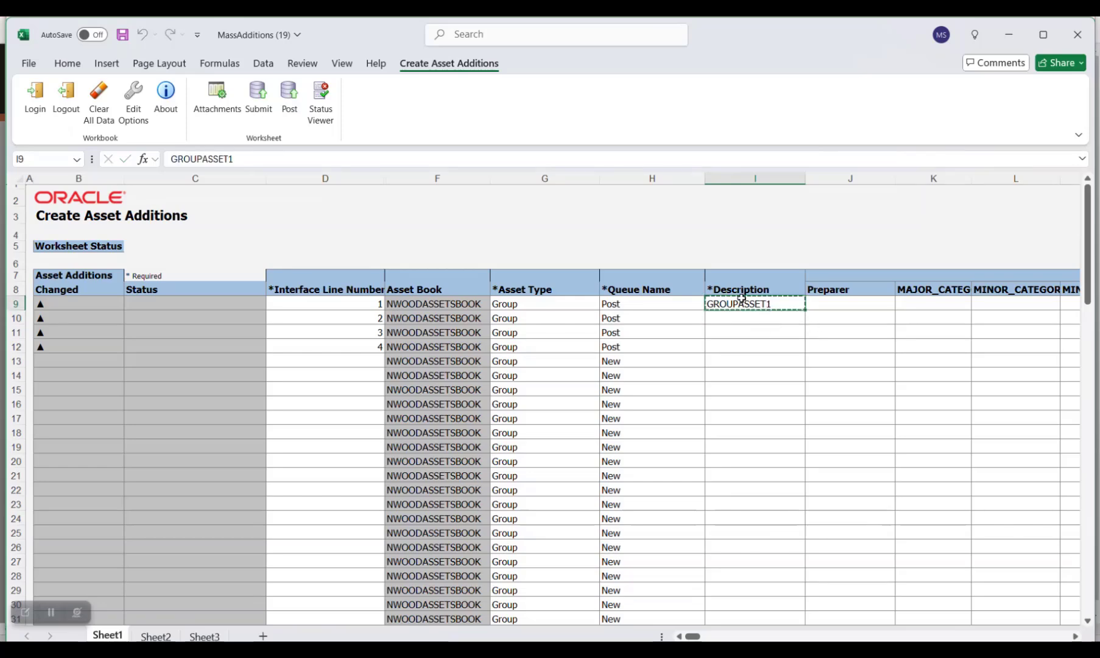
left_click_drag(741, 315, 744, 348)
key("ctrl+v")
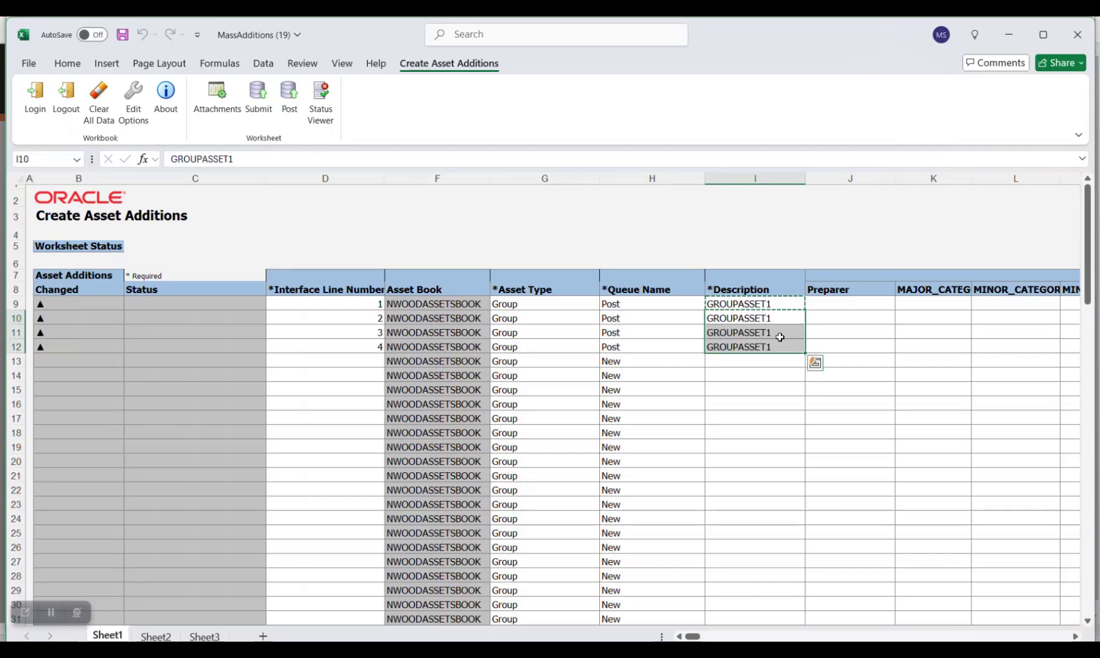
key("ctrl+Down")
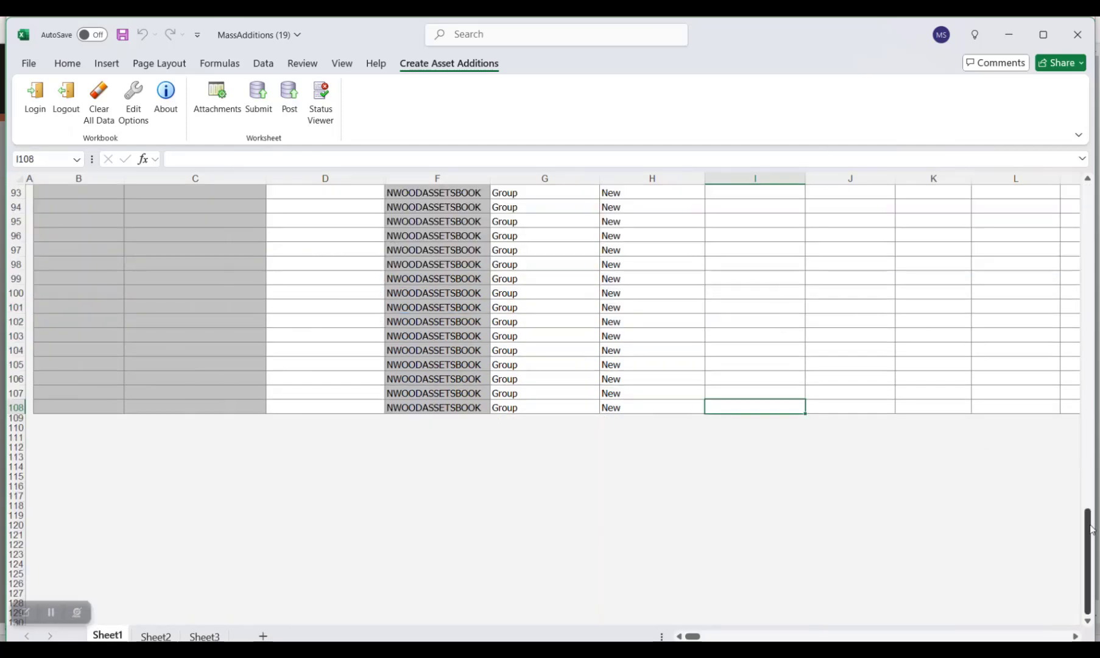
left_click_drag(1087, 527, 1075, 191)
double_click(791, 323)
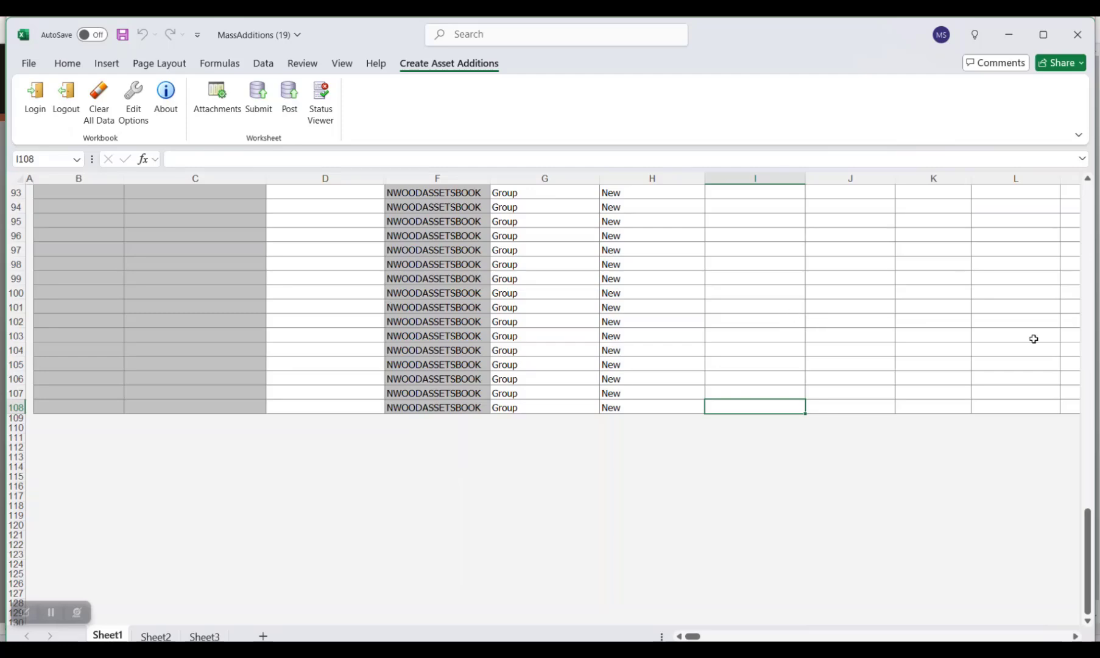
scroll(1039, 329, "up", 20)
scroll(1038, 328, "up", 3)
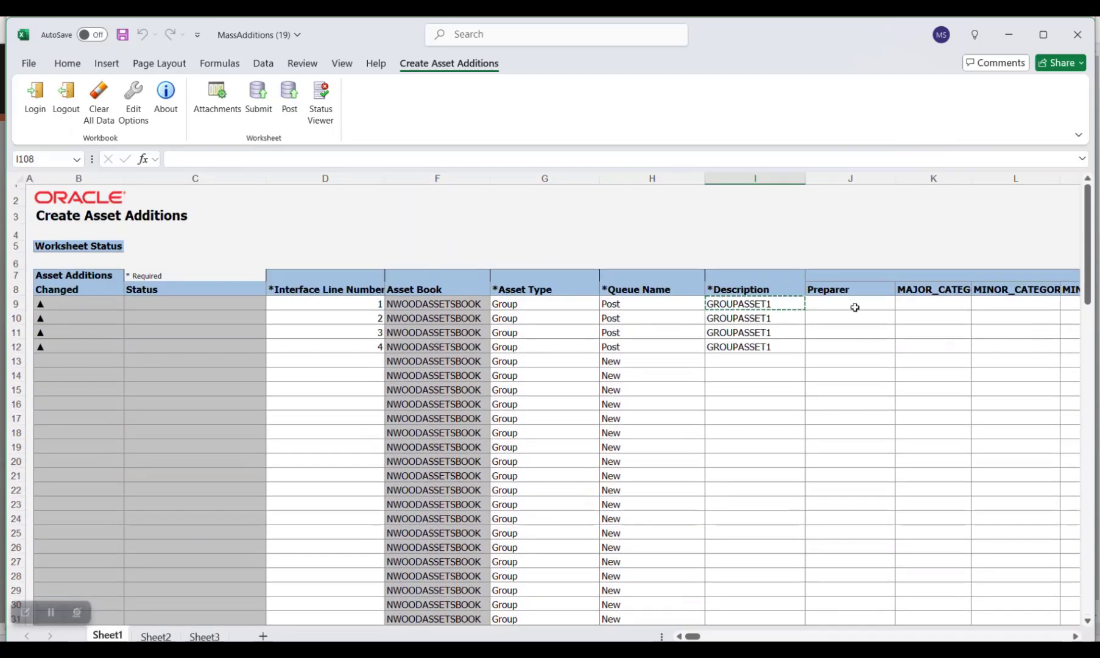
- Change the descriptions in cells I10, I11 and I12 to GROUPASSET2, GROUPASSET3 and GROUPASSET4
left_click(768, 318)
left_click(250, 159)
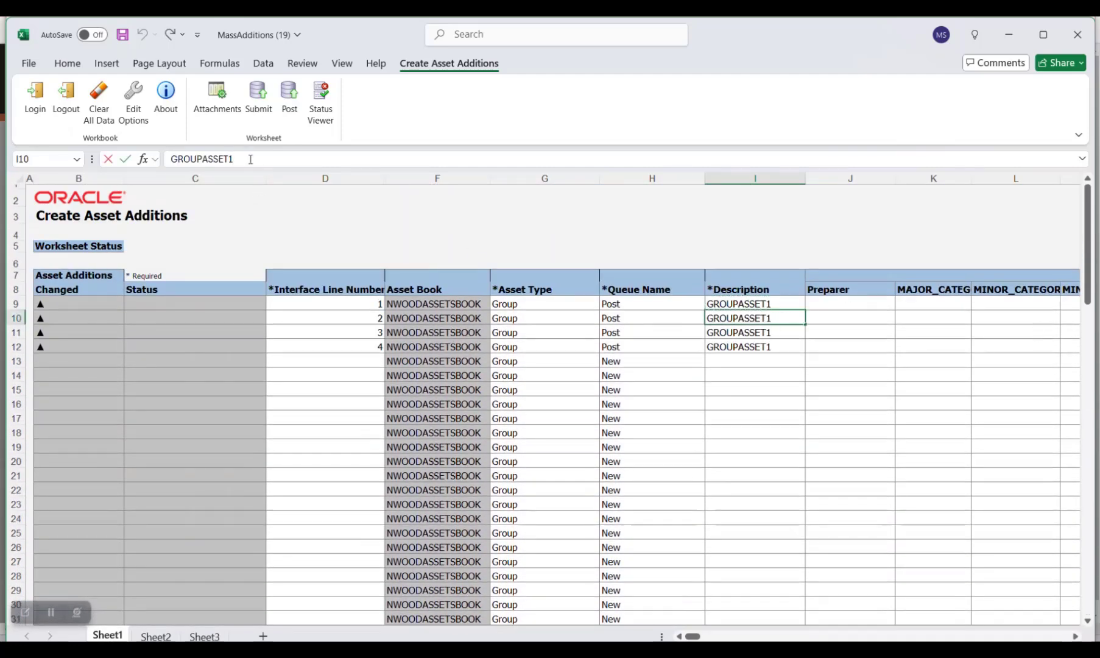
key("BackSpace")
type("2")
left_click(740, 330)
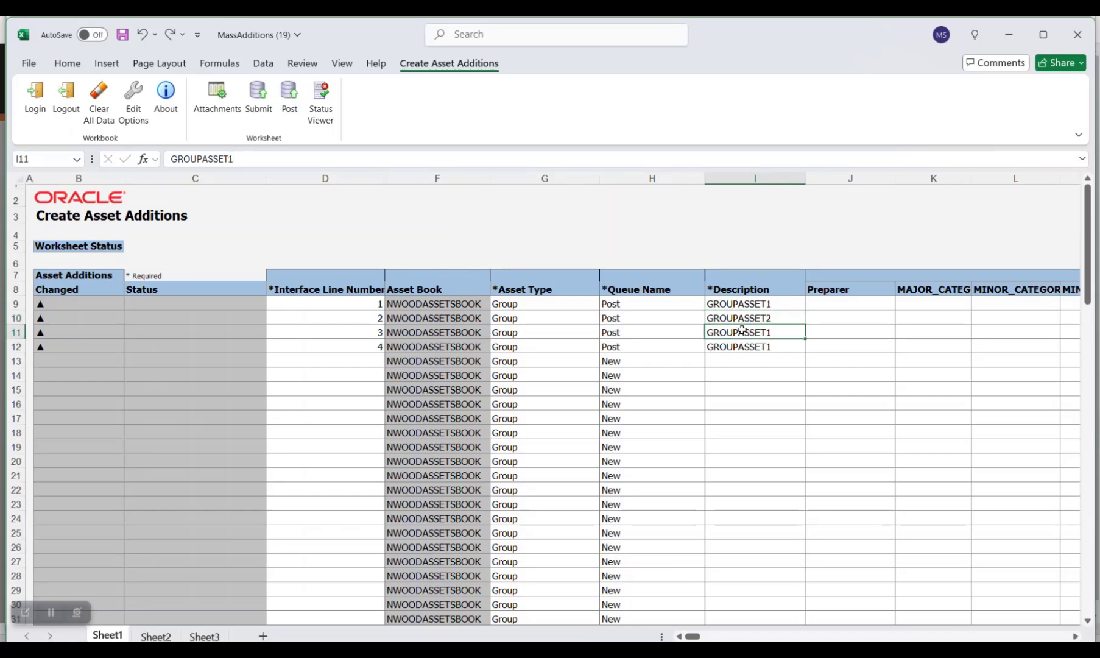
left_click(267, 163)
key("BackSpace")
type("3")
left_click(756, 345)
left_click(256, 157)
key("BackSpace")
type("4")
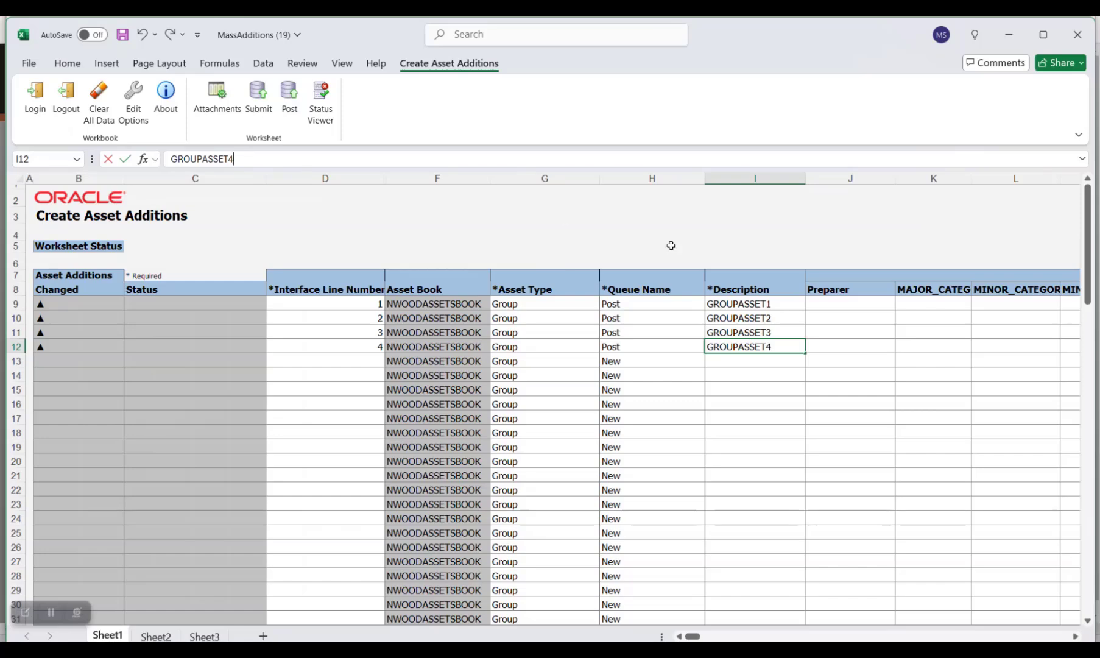
- Switch to the MassAdditions (23) workbook and copy the asset details in K9:EC13, from the major category through the Comments column
left_click(857, 302)
left_click(923, 302)
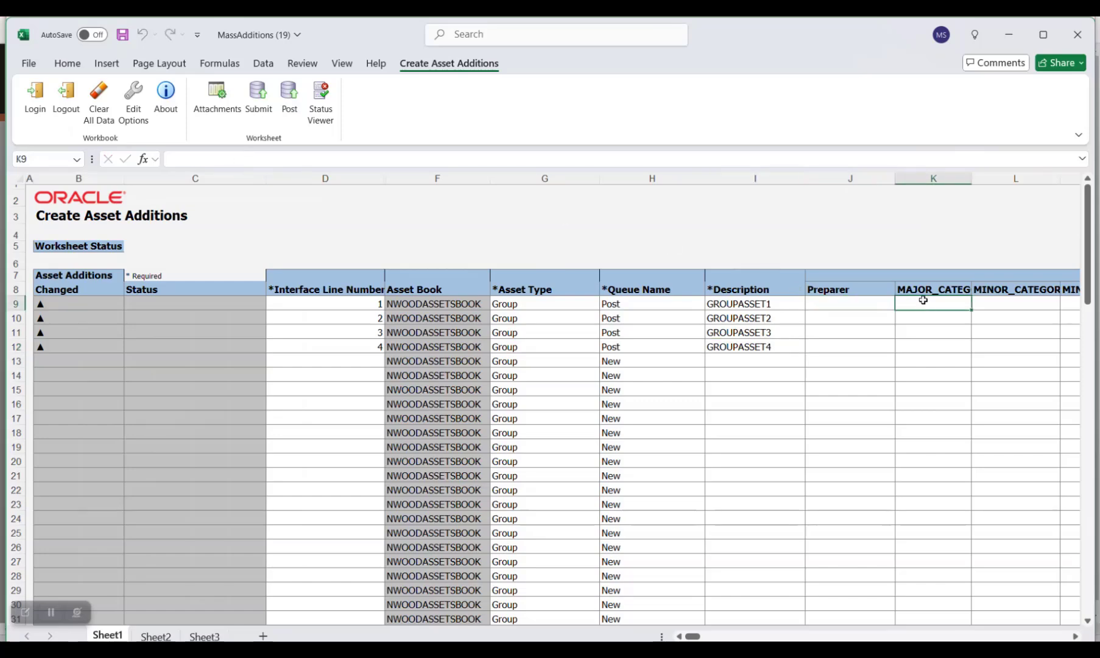
key("alt+Tab")
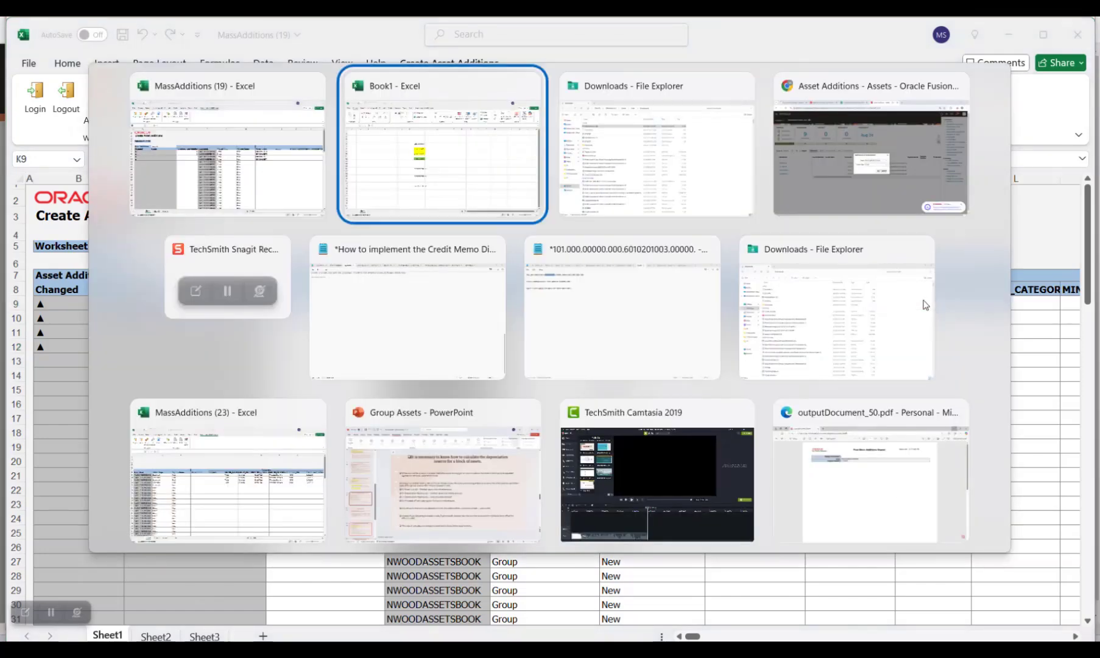
key("Down")
key("Right")
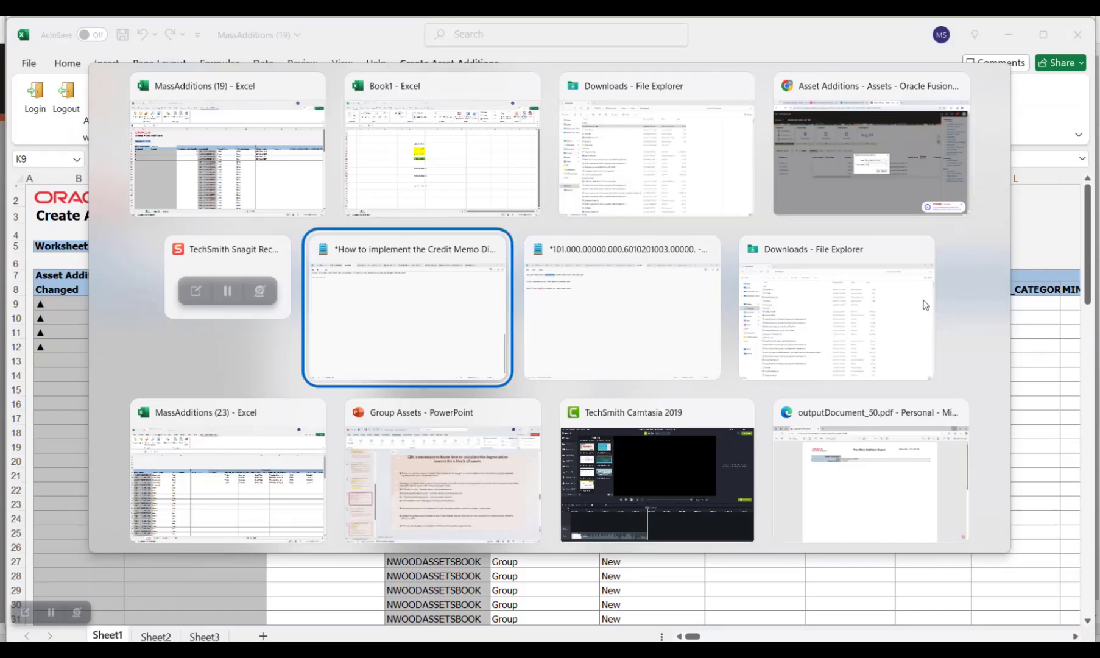
key("Down")
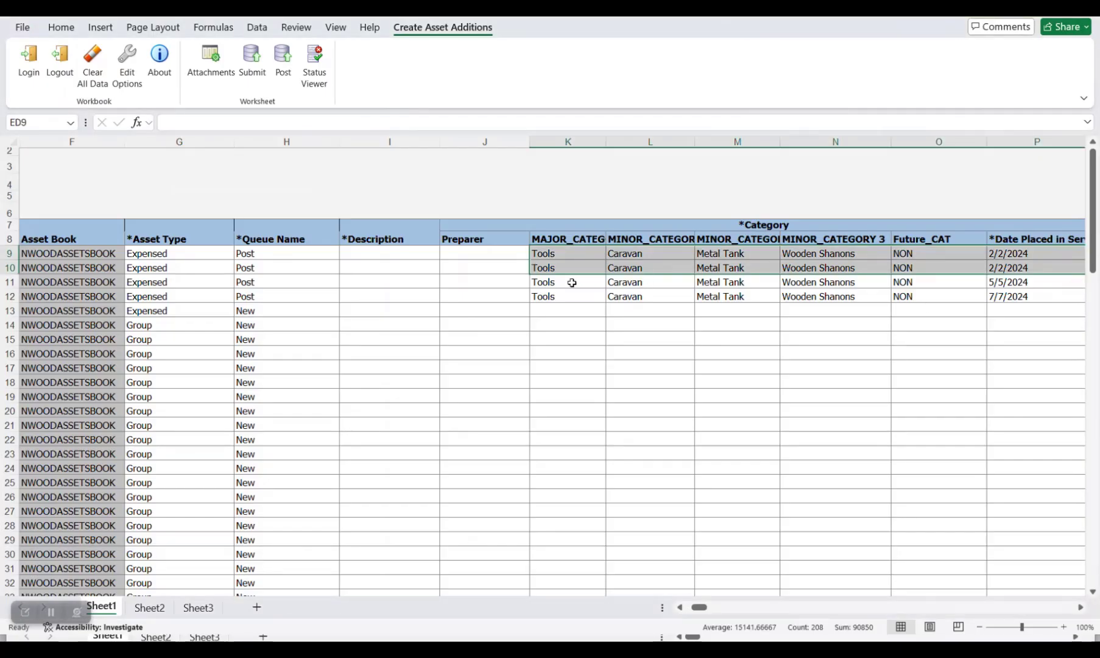
left_click_drag(544, 254, 1001, 308)
key("ctrl+c")
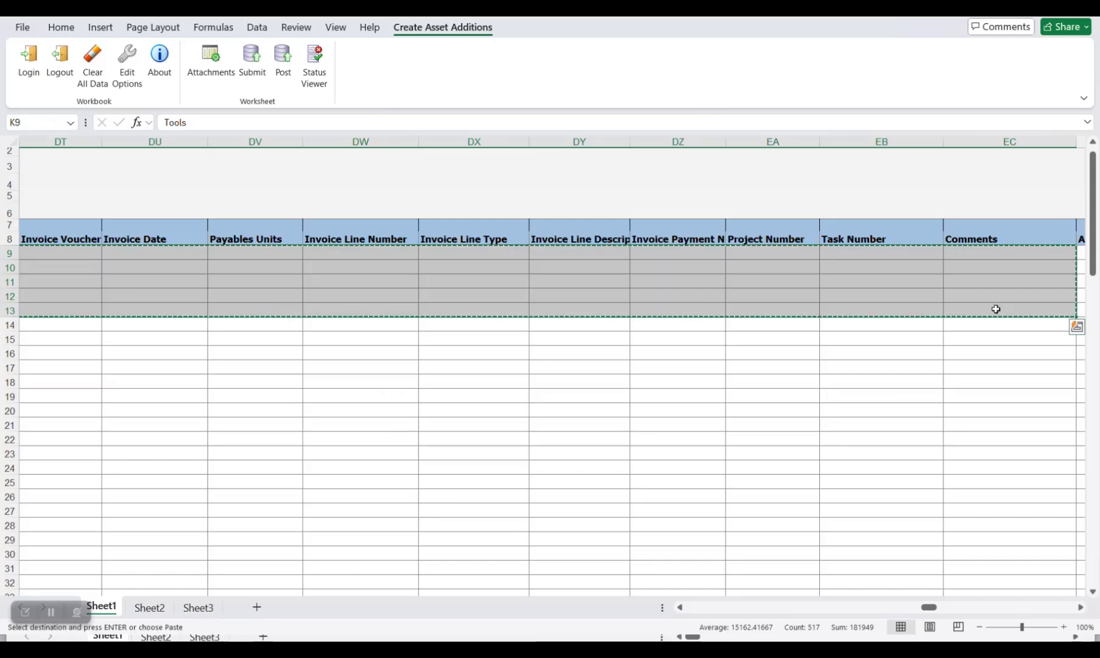
- Paste the copied asset details into MassAdditions (19) starting at cell K9, keeping the existing version of all conflicting names
key("alt+Tab")
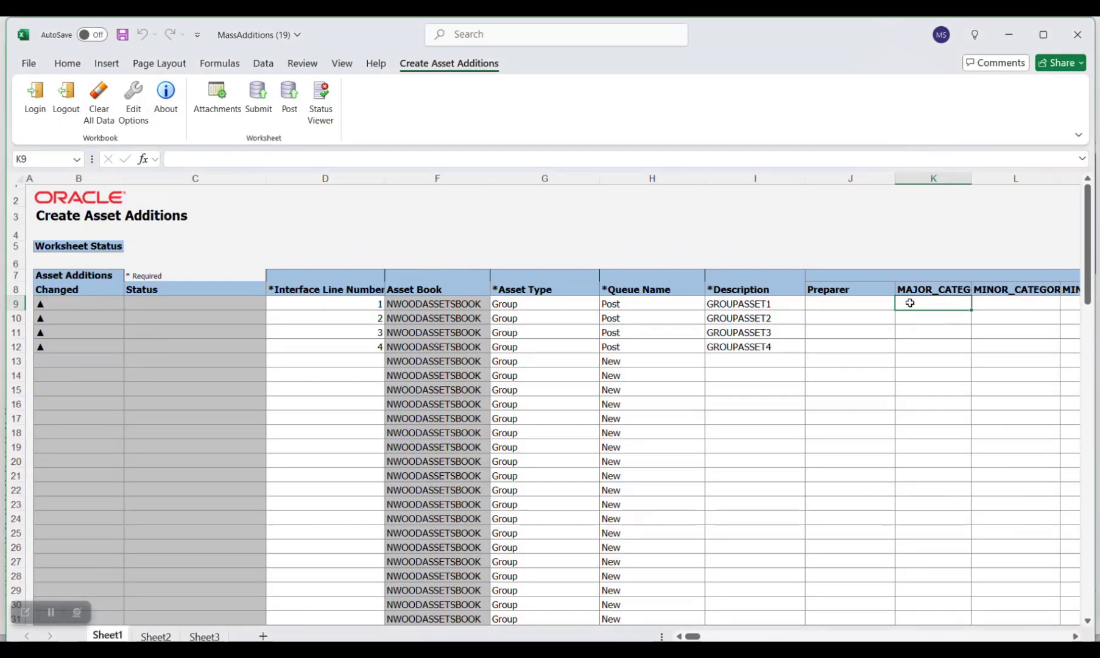
key("ctrl+v")
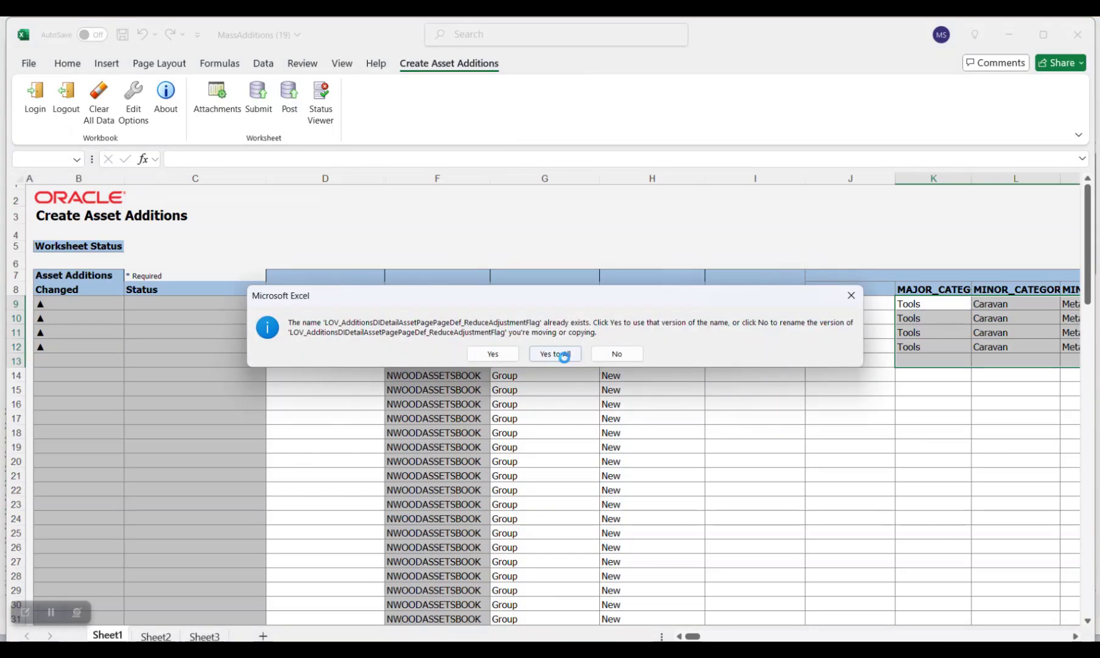
left_click(564, 354)
left_click(564, 354)
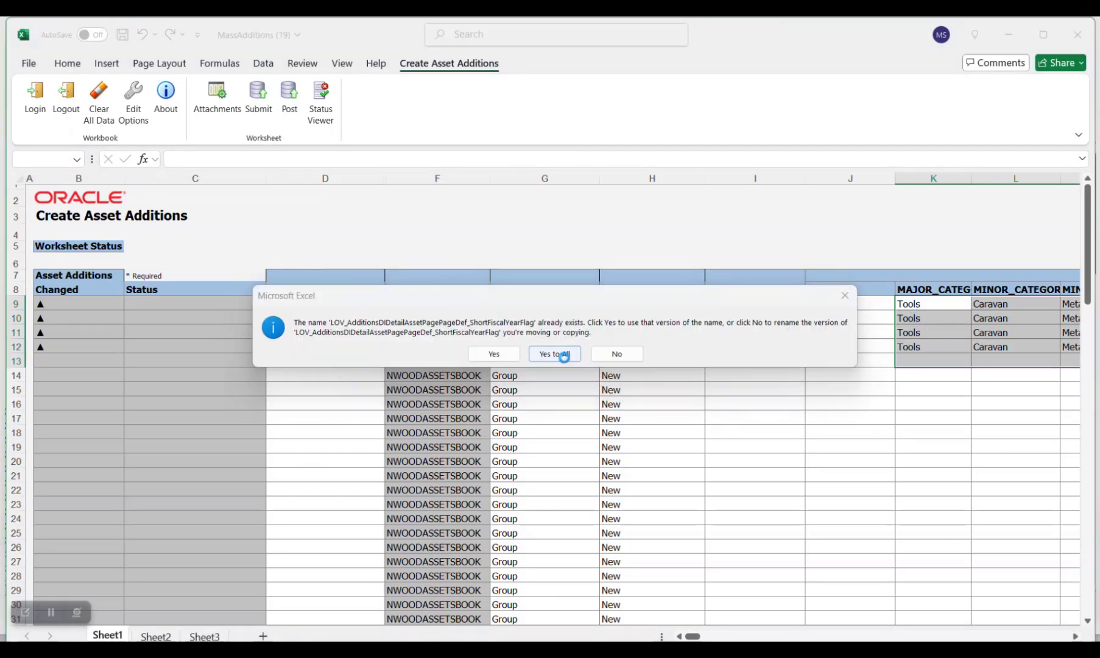
left_click(565, 358)
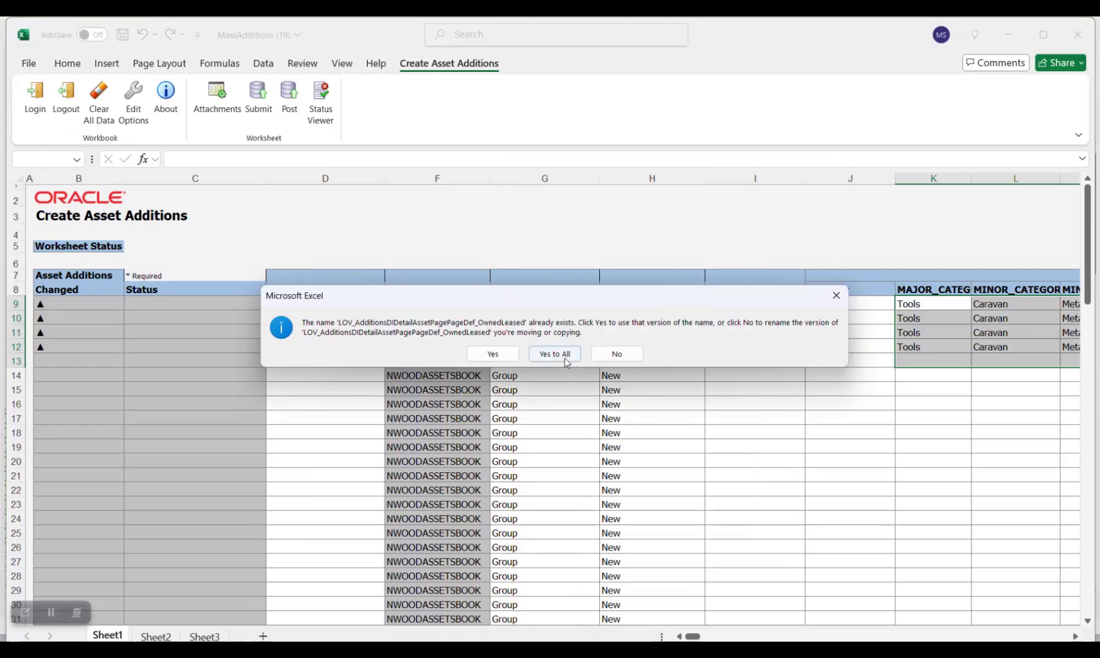
left_click(564, 357)
left_click(565, 359)
- Review the pasted category, date placed in service, cost and units of the four group asset lines
left_click(923, 328)
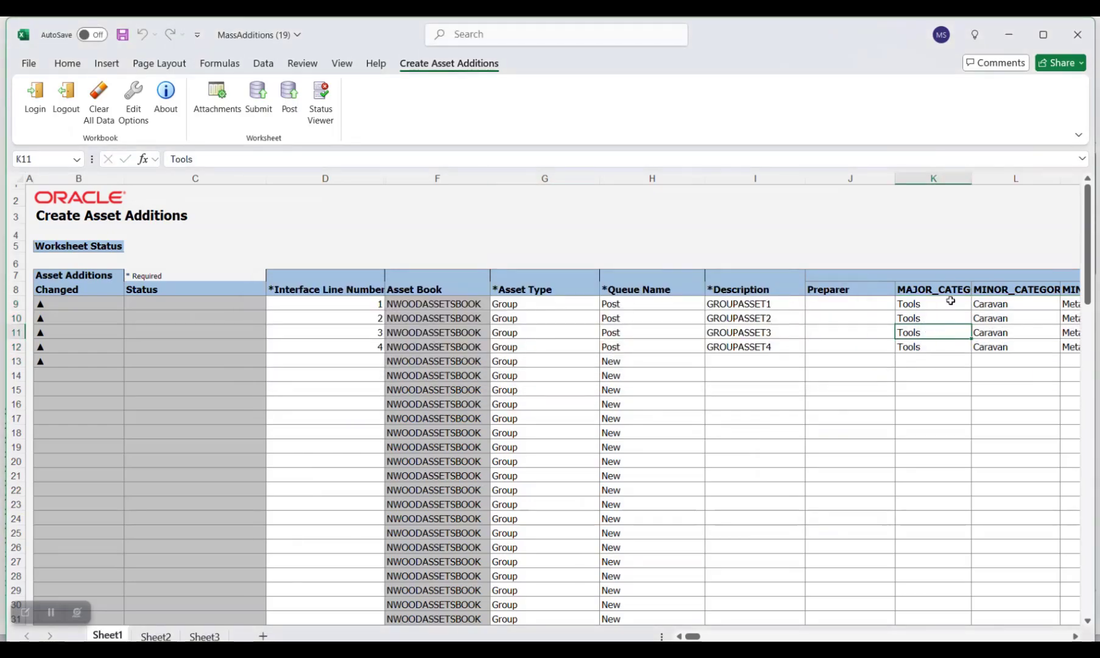
key("Right")
key("Right")
key("Right")
key("Right")
key("Right")
key("Right")
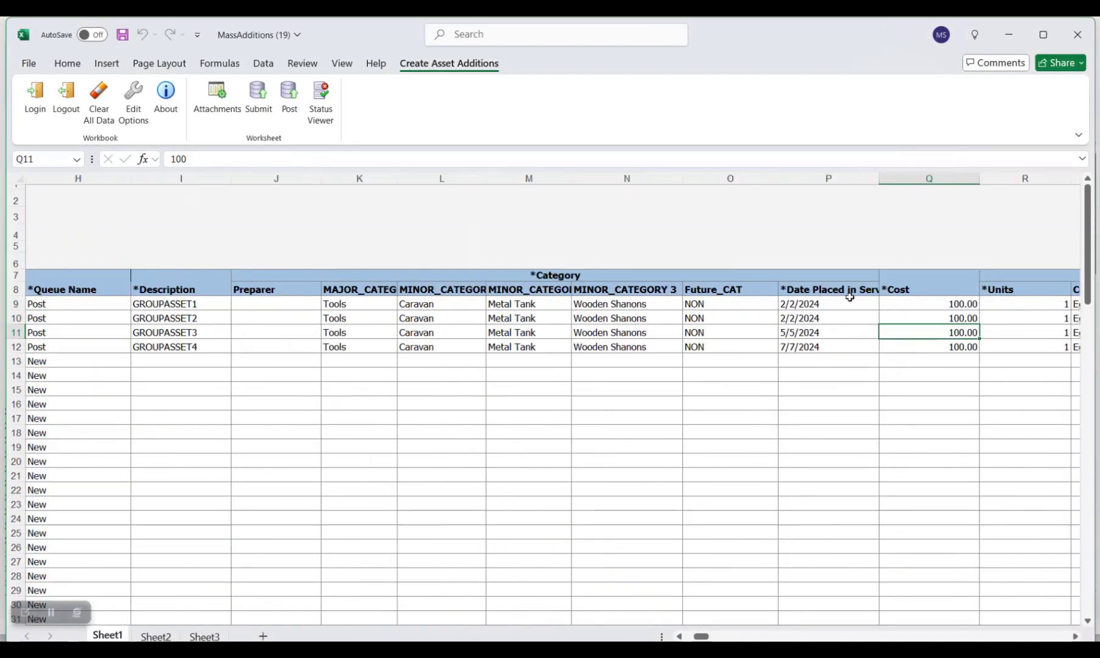
key("Right")
key("Right")
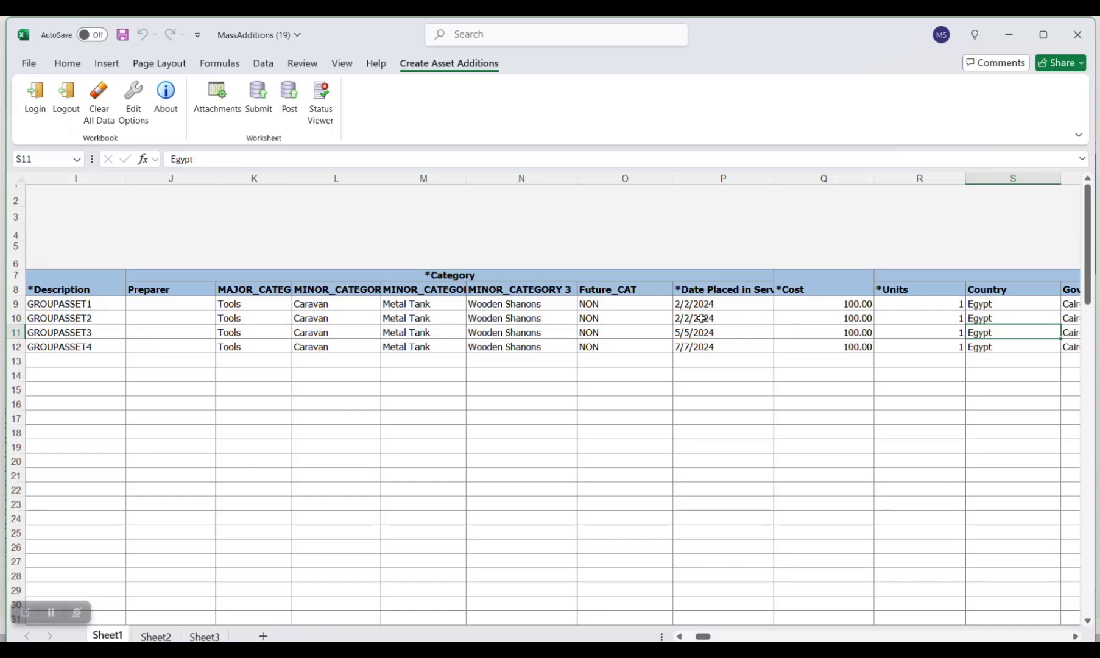
- Review the location segments and depreciation expense account segments of the four group asset lines
left_click(947, 317)
key("Right")
key("Right")
key("Right")
key("Right")
key("Right")
key("Right")
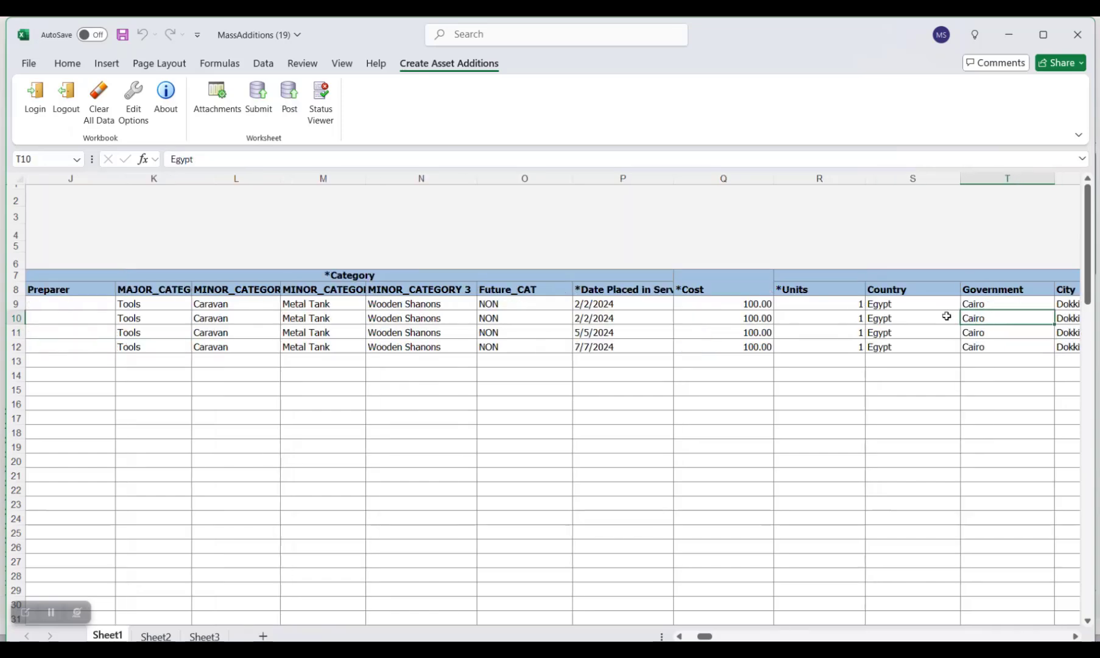
key("Right")
key("Right")
key("Right")
key("Right")
key("Right")
key("Right")
key("Right")
key("Right")
key("Right")
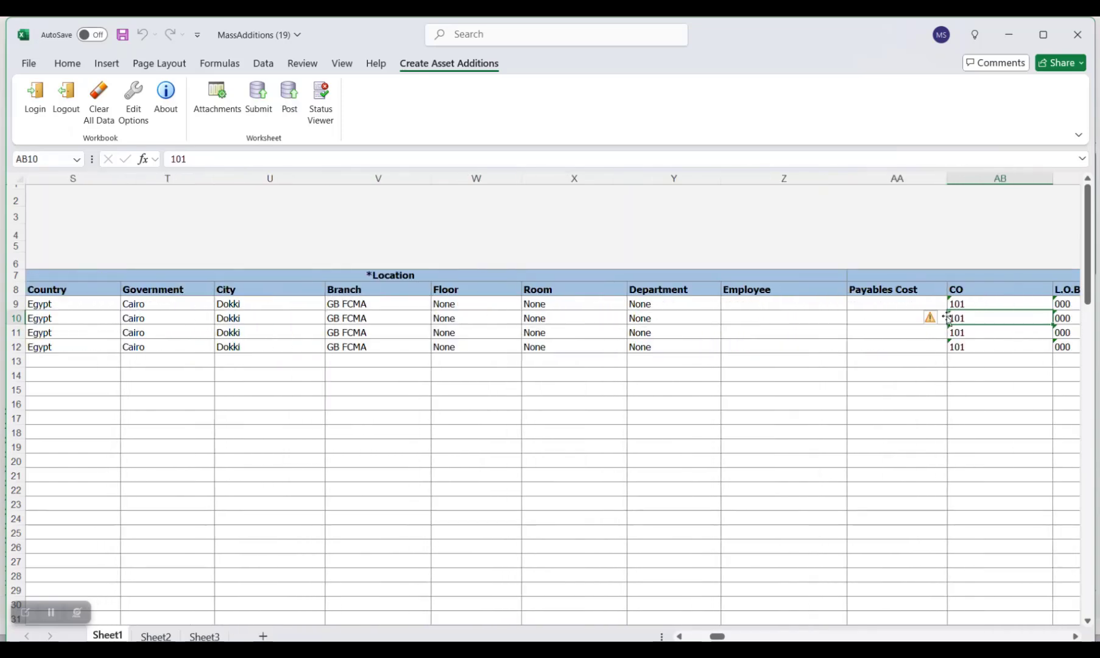
key("Right")
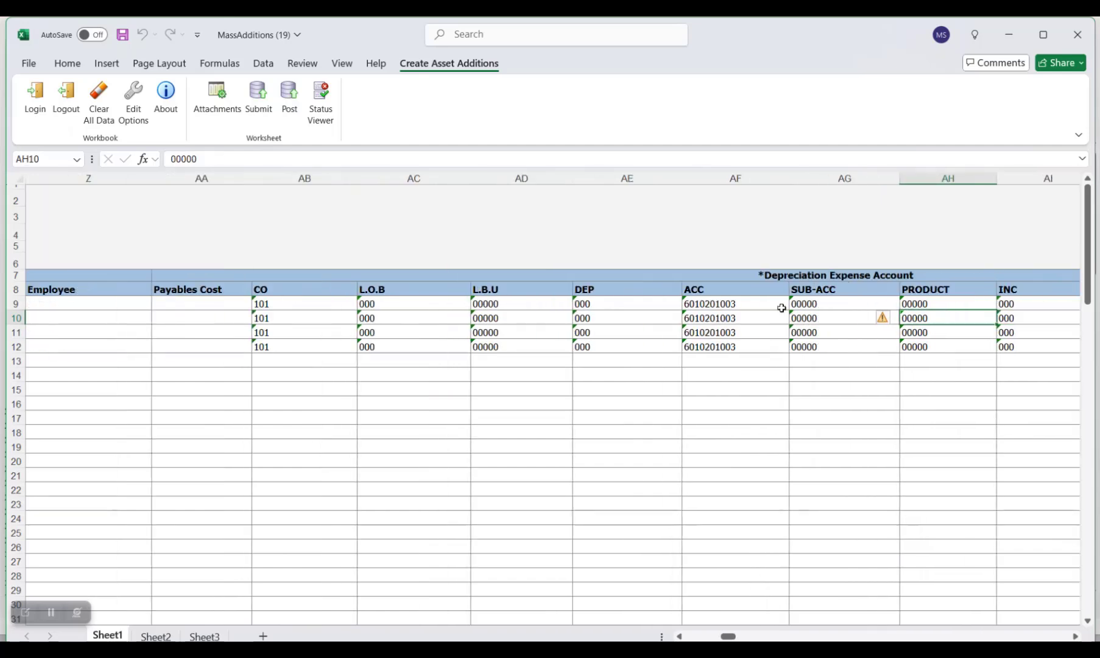
key("Right")
key("Right")
key("Right")
key("Right")
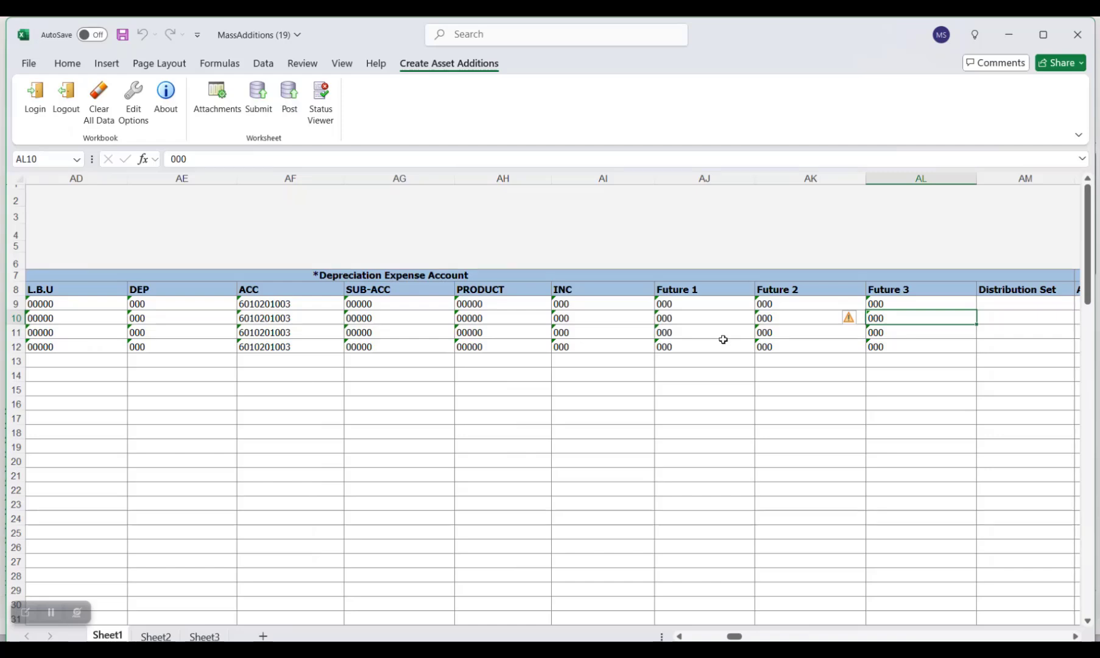
- Look through the remaining columns from Distribution Set to Allocate to fully retired for filled-in group asset values
key("Right")
key("Right")
key("Right")
key("Right")
key("Right")
key("Right")
key("Right")
key("Right")
key("Right")
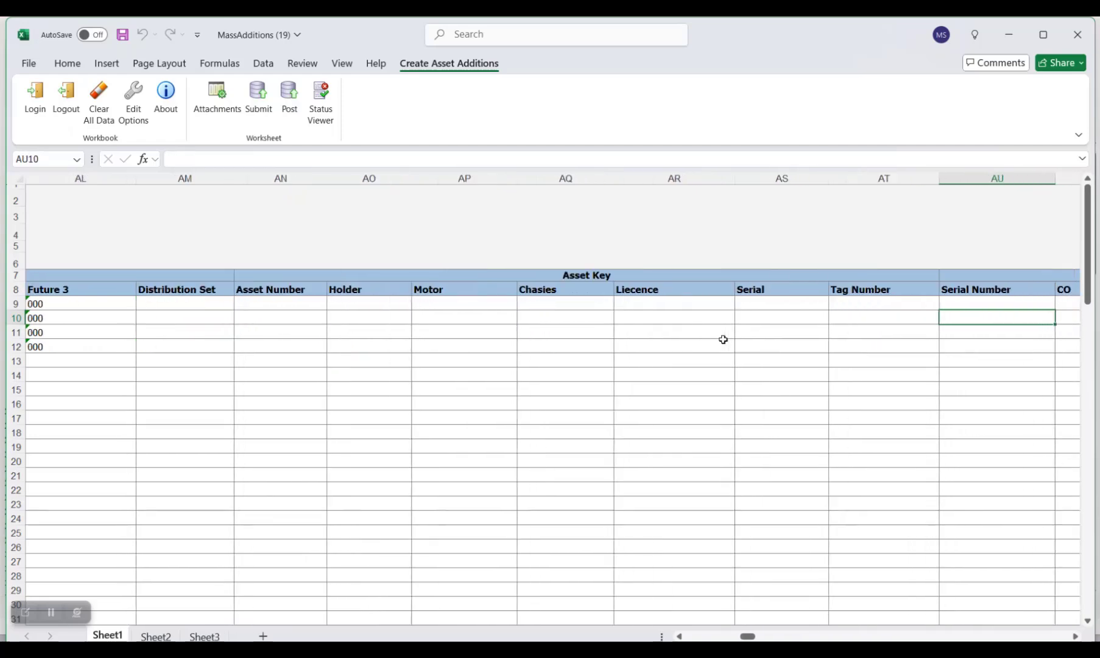
key("Right")
key("Right")
key("Right")
key("Right")
key("Right")
key("Right")
key("Right")
key("Right")
key("Right")
key("Right")
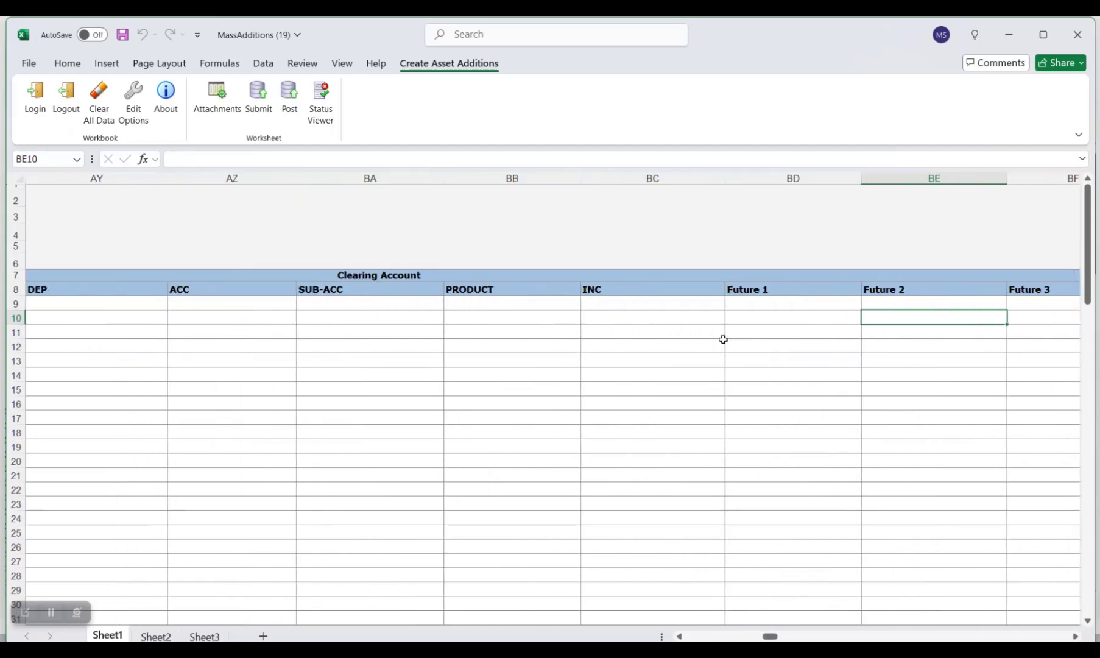
key("Right")
key("Right")
key("Right")
key("Right")
key("Right")
key("Right")
key("Right")
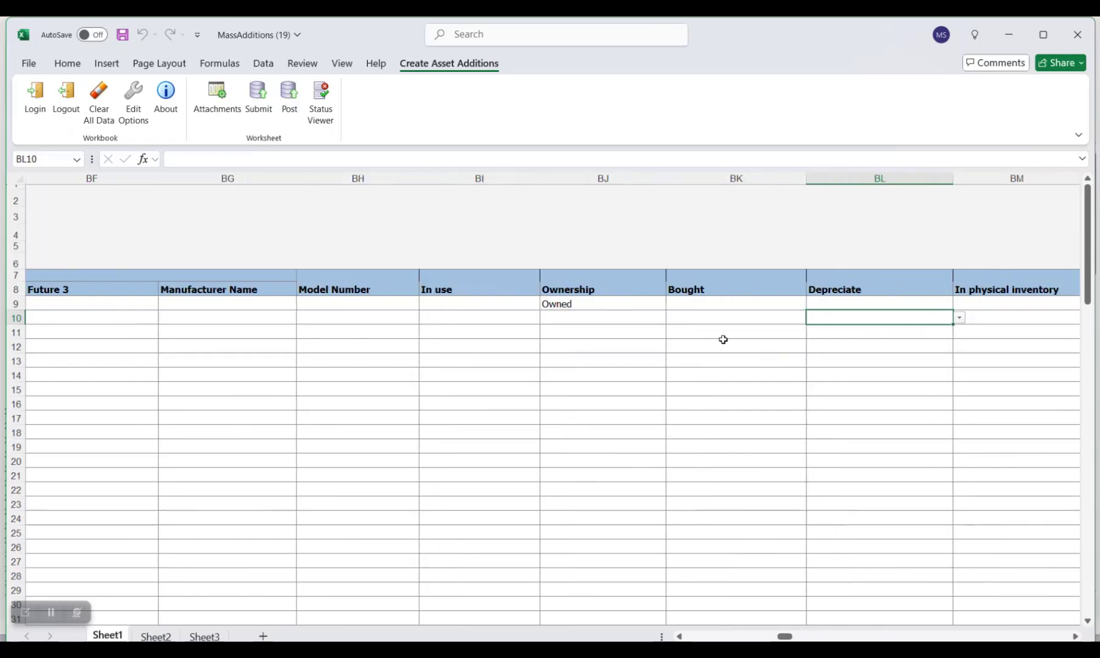
key("Right")
key("Right")
key("Right")
key("Right")
key("Right")
key("Right")
key("Right")
key("Right")
key("Right")
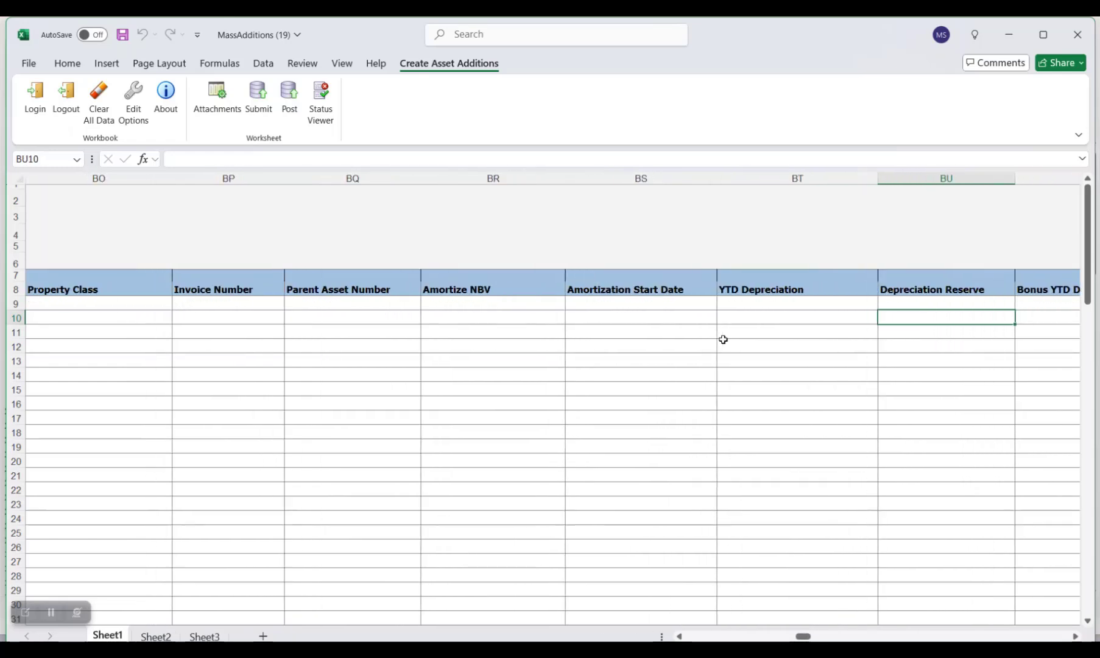
key("Right")
key("Right")
key("Right")
key("Right")
key("Right")
key("Right")
key("Right")
key("Right")
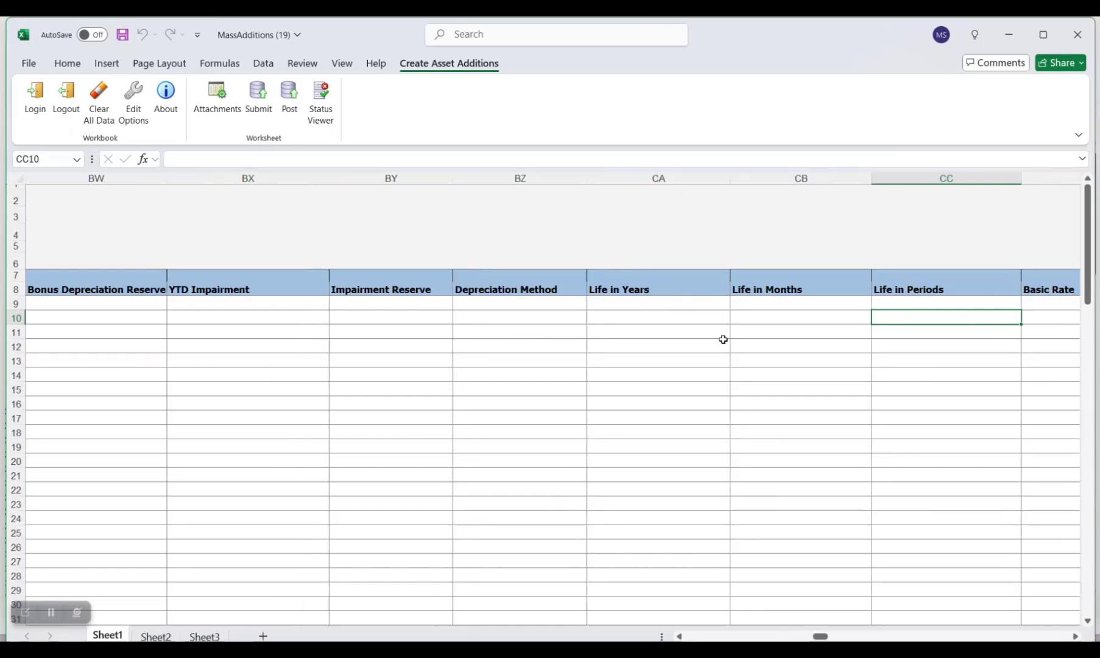
key("Right")
key("Right")
key("Right")
key("Right")
key("Right")
key("Right")
key("Right")
key("Right")
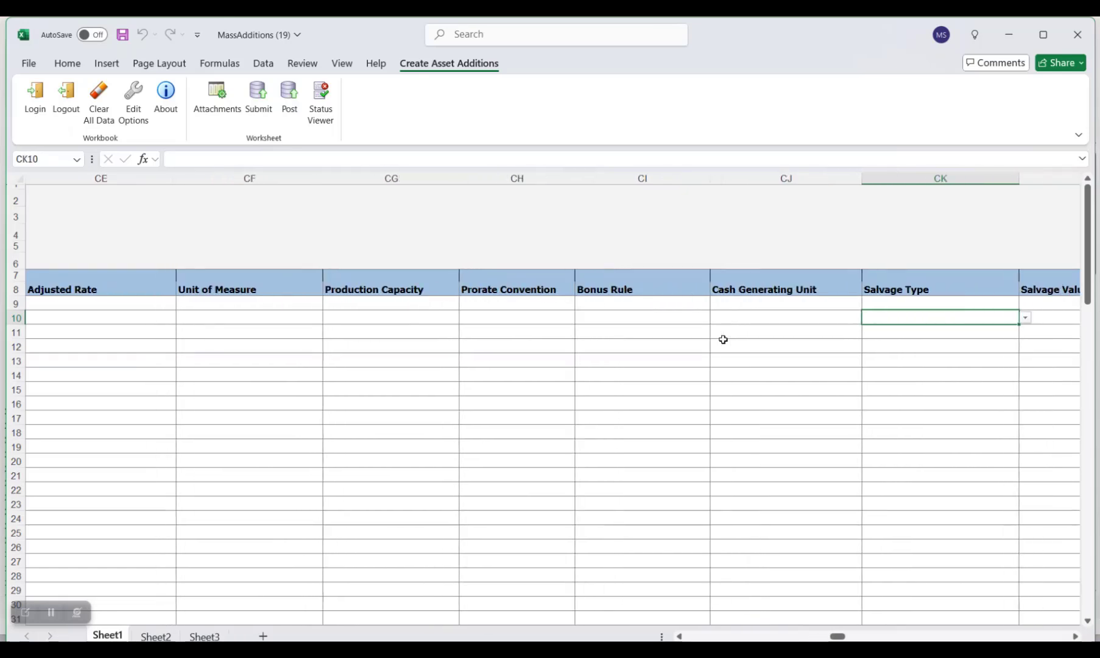
key("Right")
key("Right")
key("Right")
key("Right")
key("Right")
key("Right")
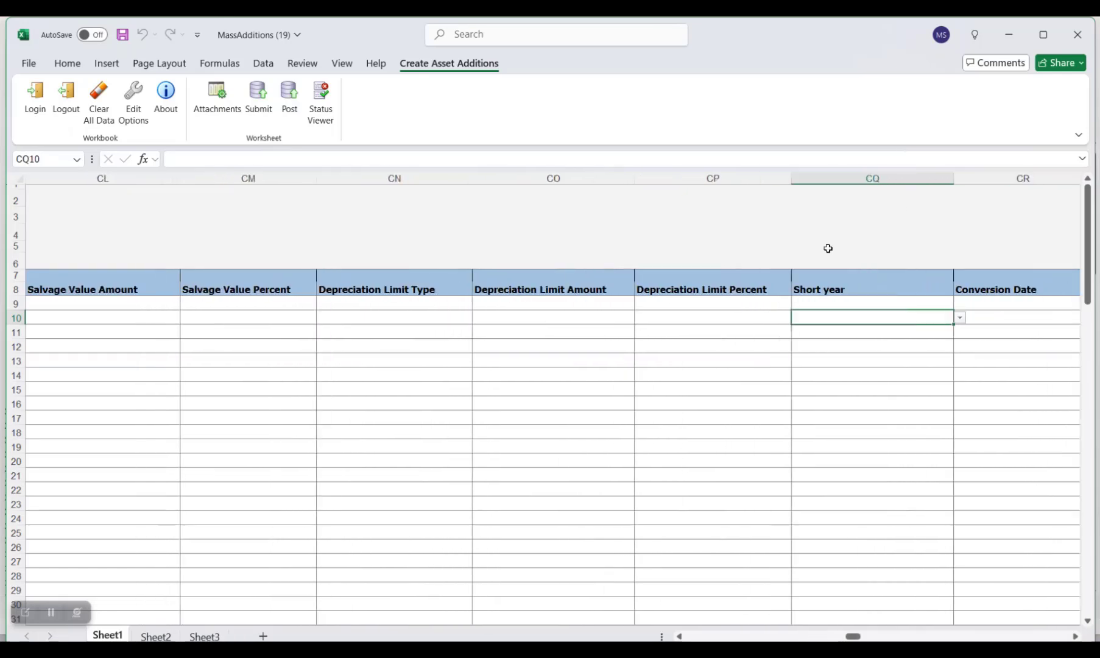
key("Right")
key("Right")
key("Right")
key("Right")
key("Right")
key("Right")
key("Right")
key("Right")
key("Right")
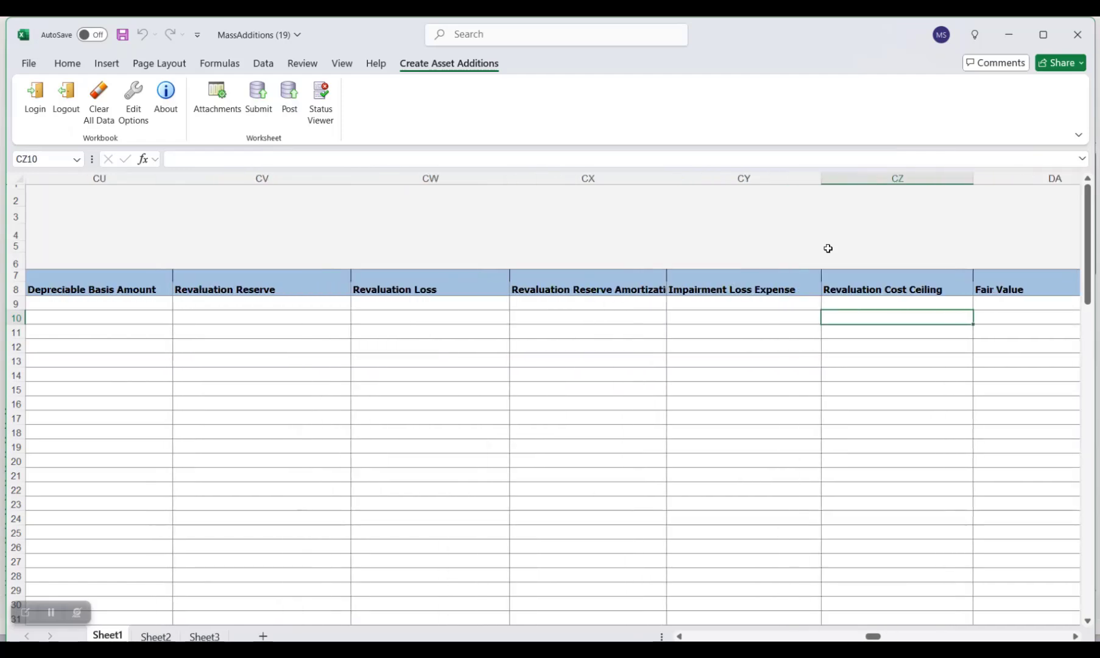
key("Right")
key("Right")
key("Right")
key("Right")
key("Right")
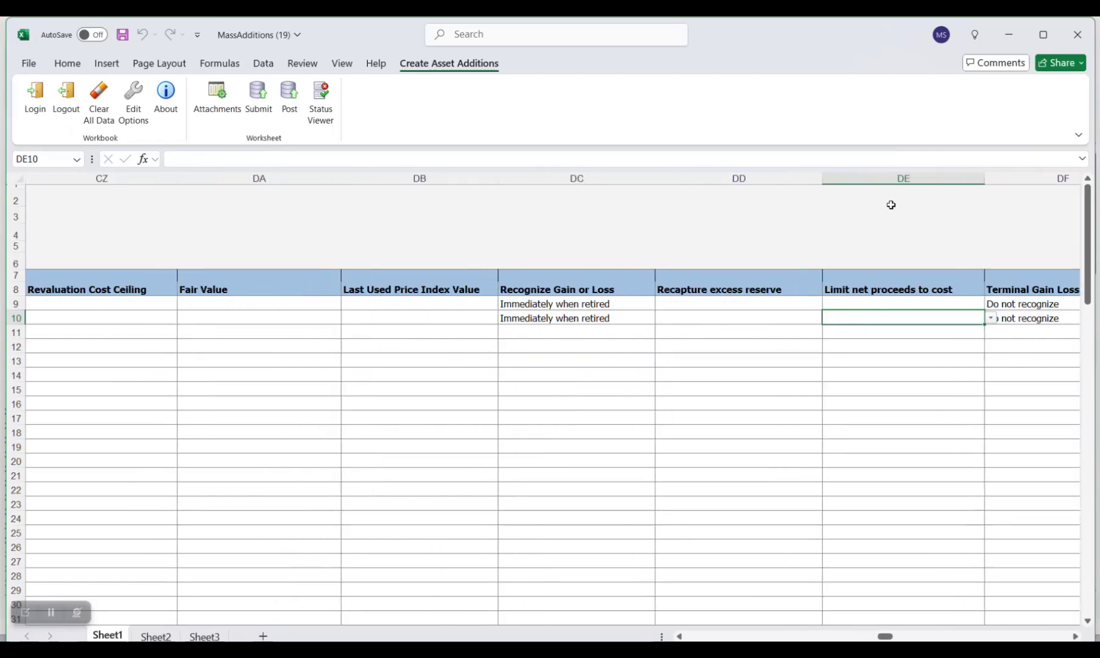
key("Right")
key("Right")
key("Right")
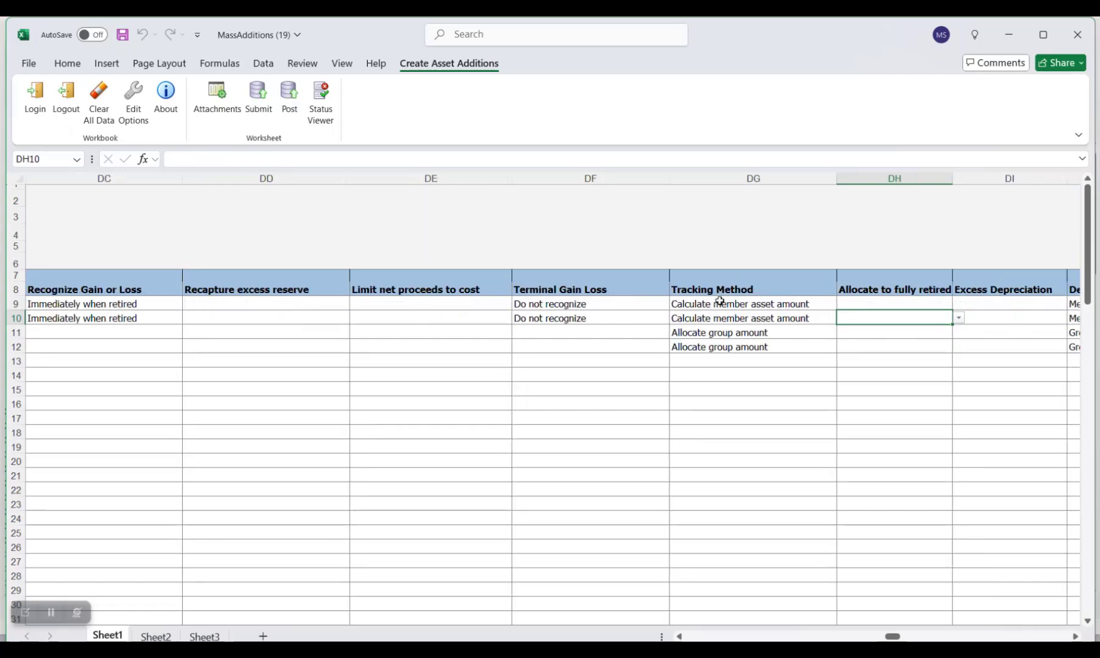
- Examine the available Tracking Method choices for the first group asset in cell DG9
left_click(755, 307)
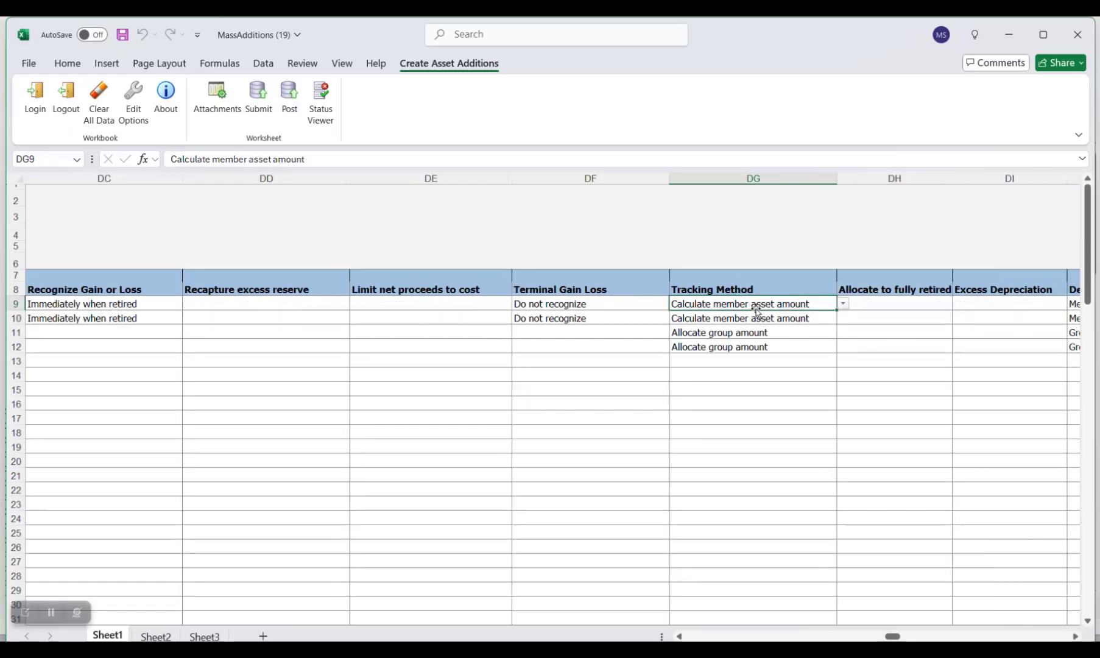
left_click(843, 306)
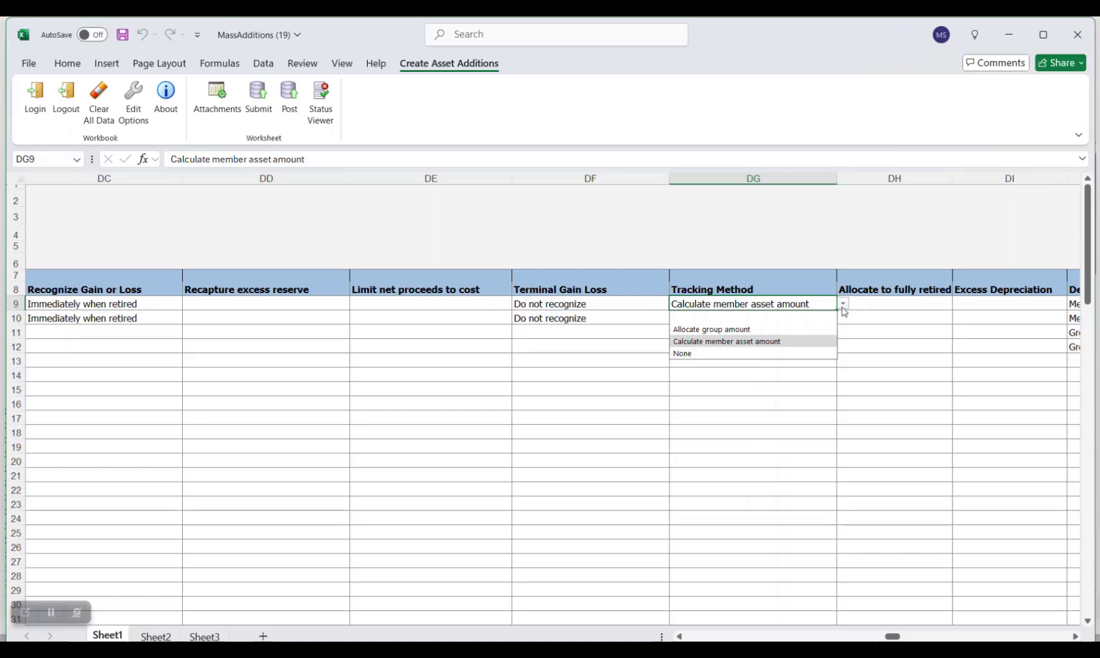
left_click(907, 358)
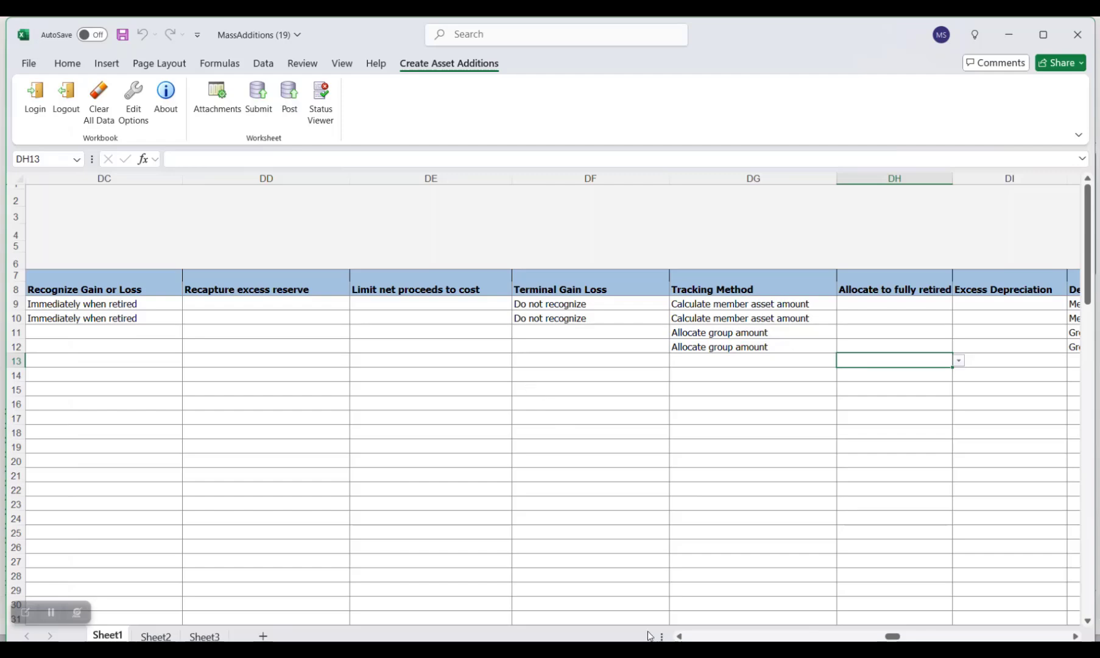
- Examine the available choices for Recognize Gain or Loss in DC9 and Terminal Gain Loss in DF9
left_click(680, 636)
left_click(679, 636)
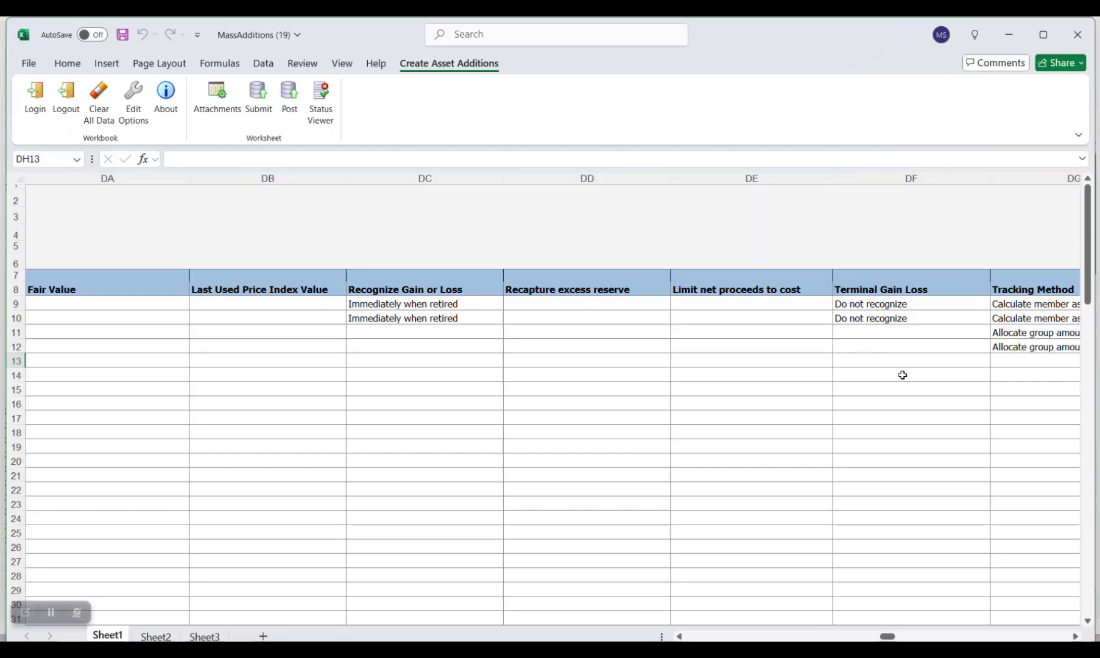
left_click(481, 303)
left_click(510, 305)
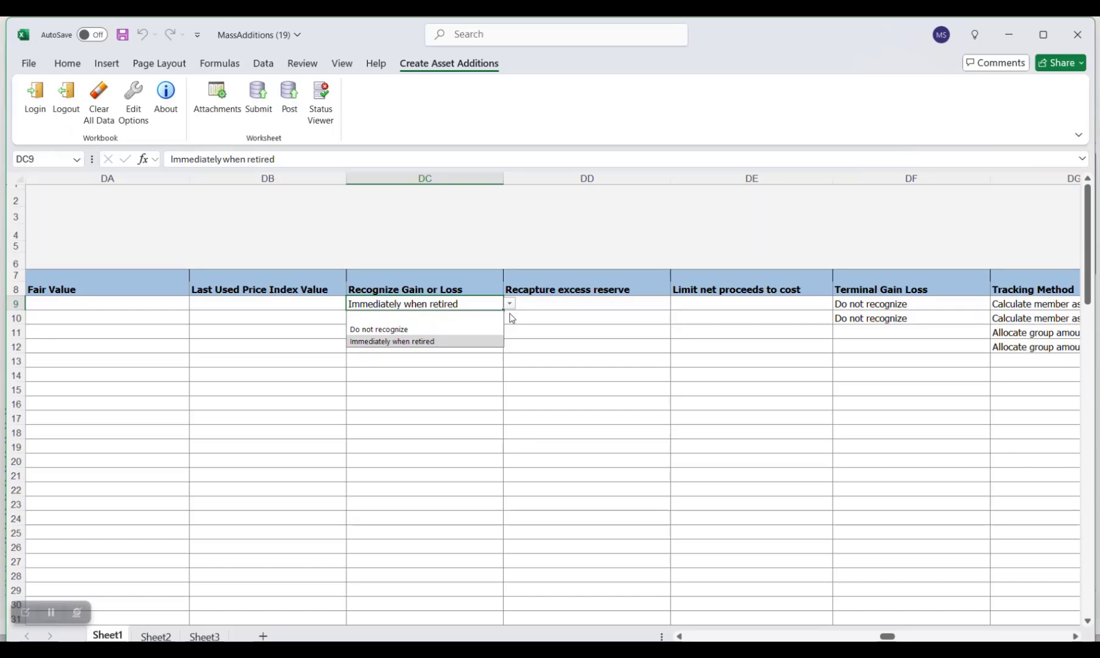
left_click(979, 307)
left_click(997, 305)
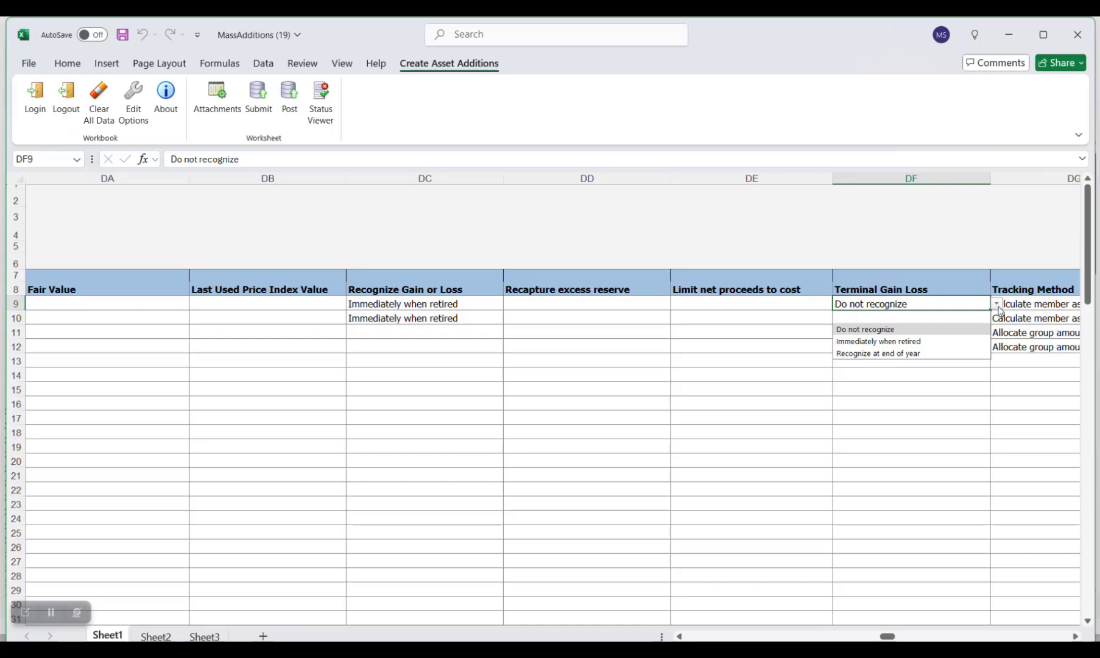
- Set Terminal Gain Loss to Immediately when retired for the first two group assets, in cells DF9 and DF10
left_click(997, 362)
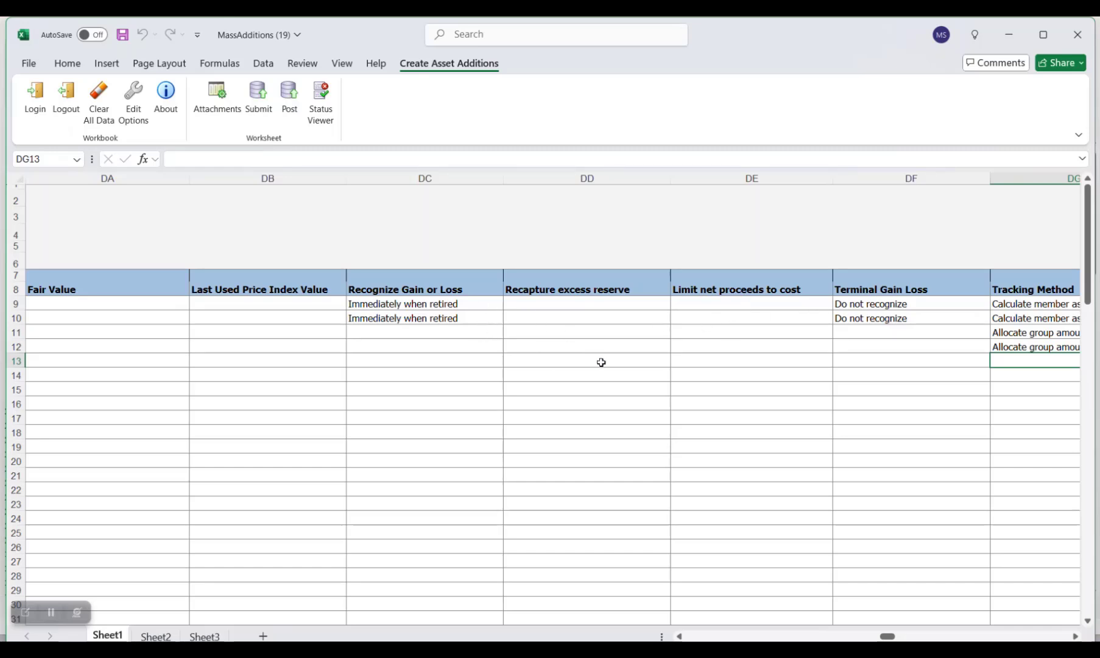
left_click(1074, 637)
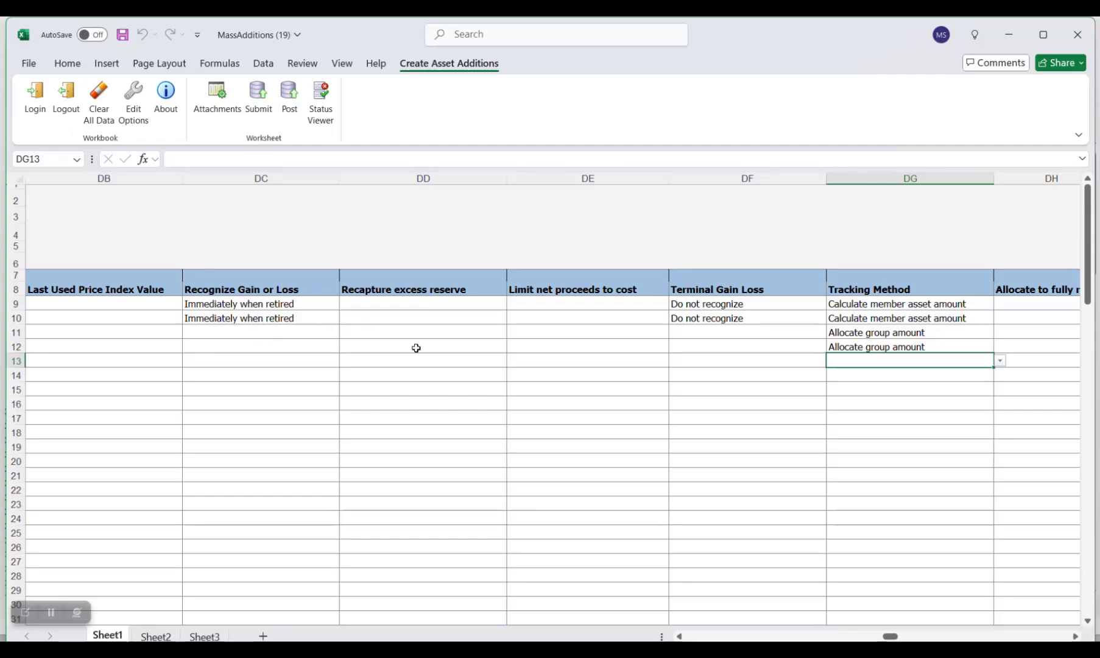
left_click(726, 305)
left_click(833, 308)
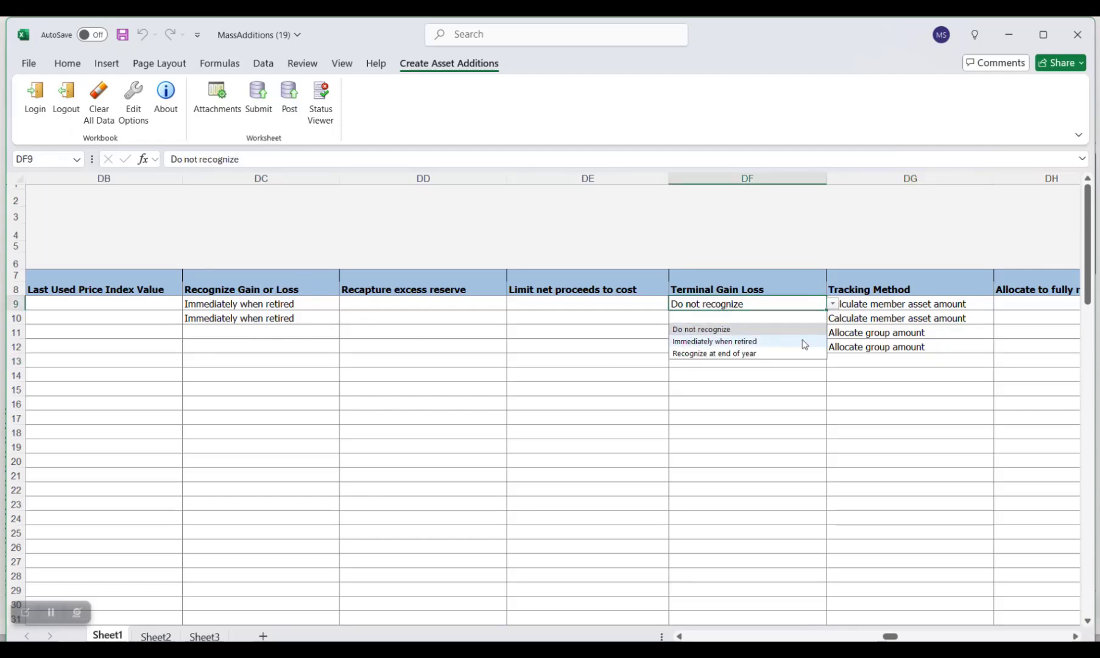
left_click(801, 339)
left_click(802, 320)
left_click(832, 319)
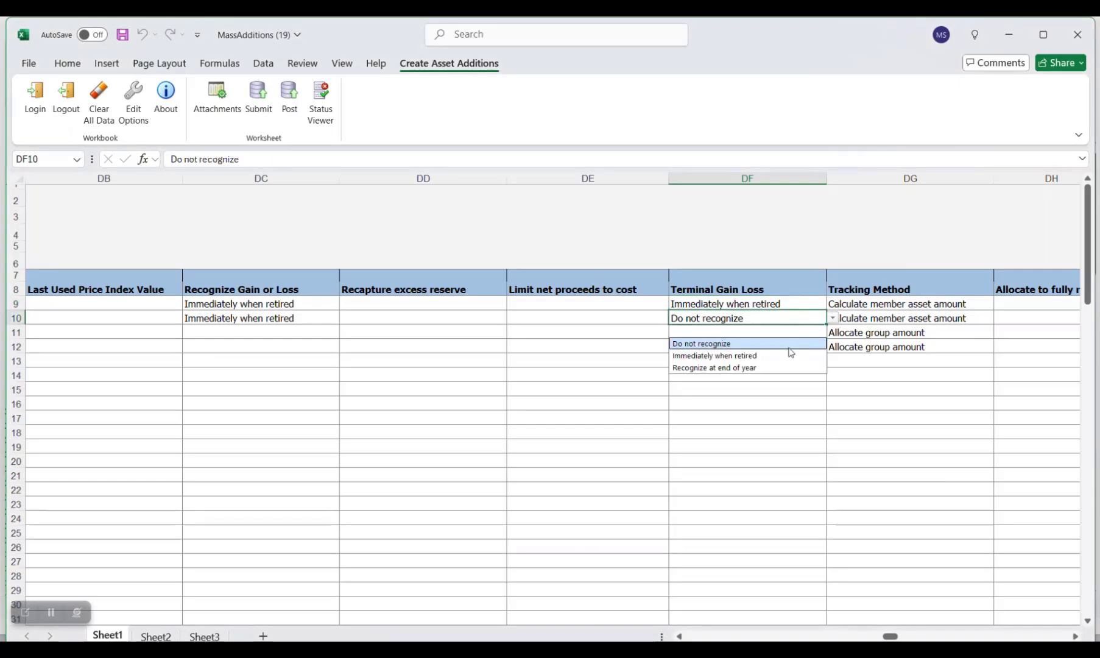
left_click(791, 352)
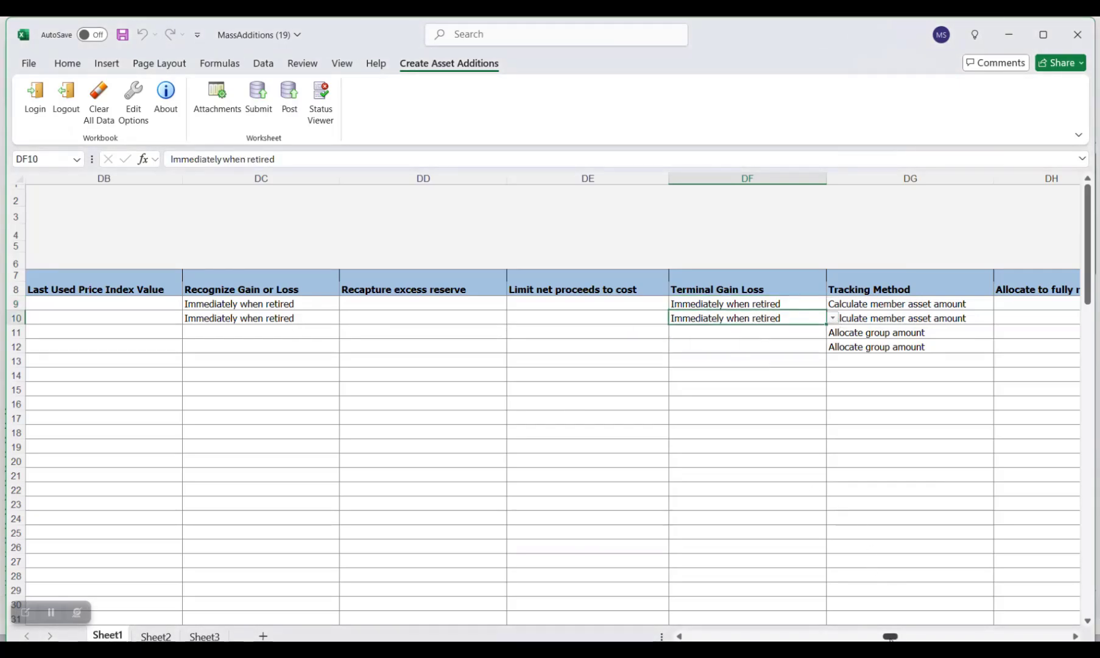
- Review the Sum member asset amount to group asset settings of the group asset lines in column DK
left_click_drag(893, 636, 901, 636)
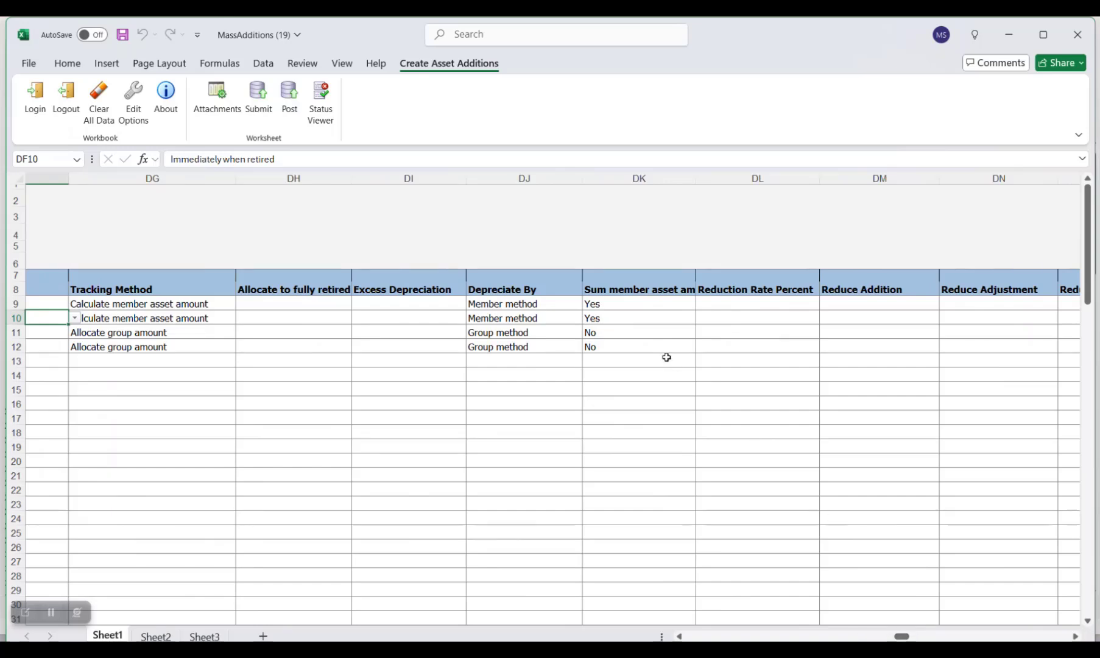
left_click(636, 292)
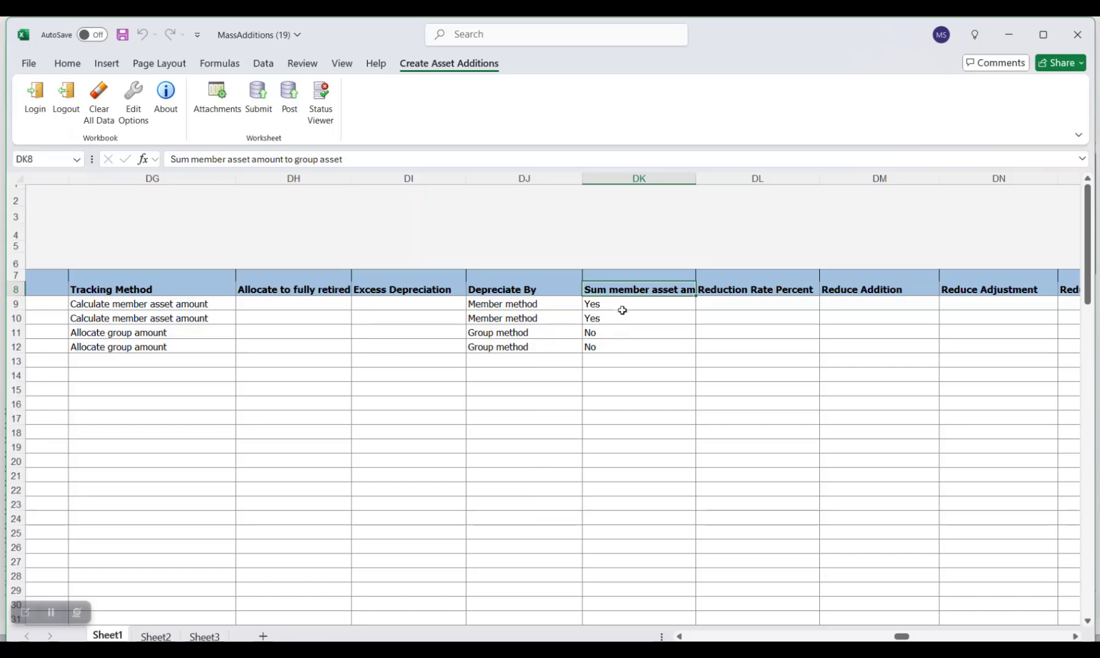
left_click(622, 308)
left_click(618, 332)
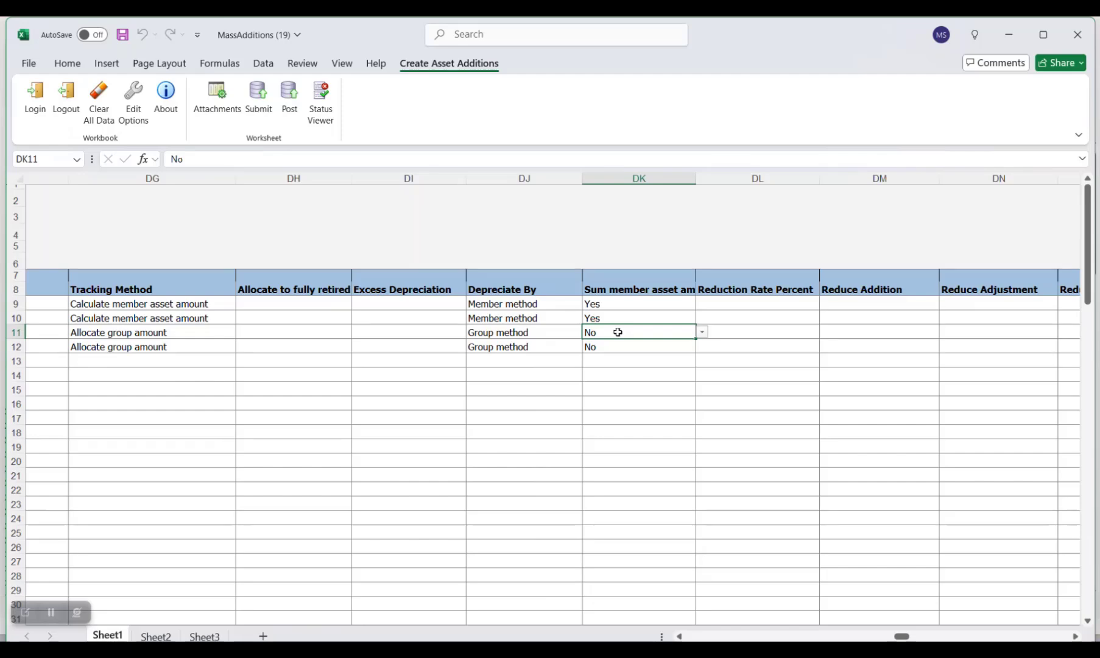
left_click(636, 303)
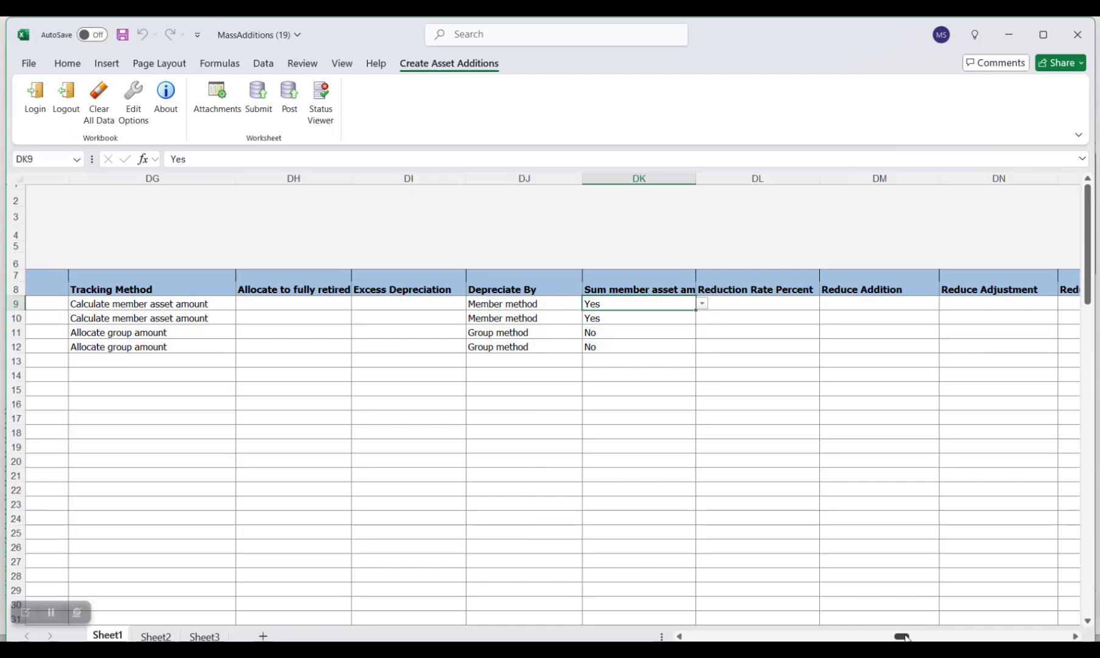
- Submit the four group asset lines from the Create Asset Additions worksheet and acknowledge the submission confirmation
left_click_drag(901, 637, 675, 636)
left_click(550, 214)
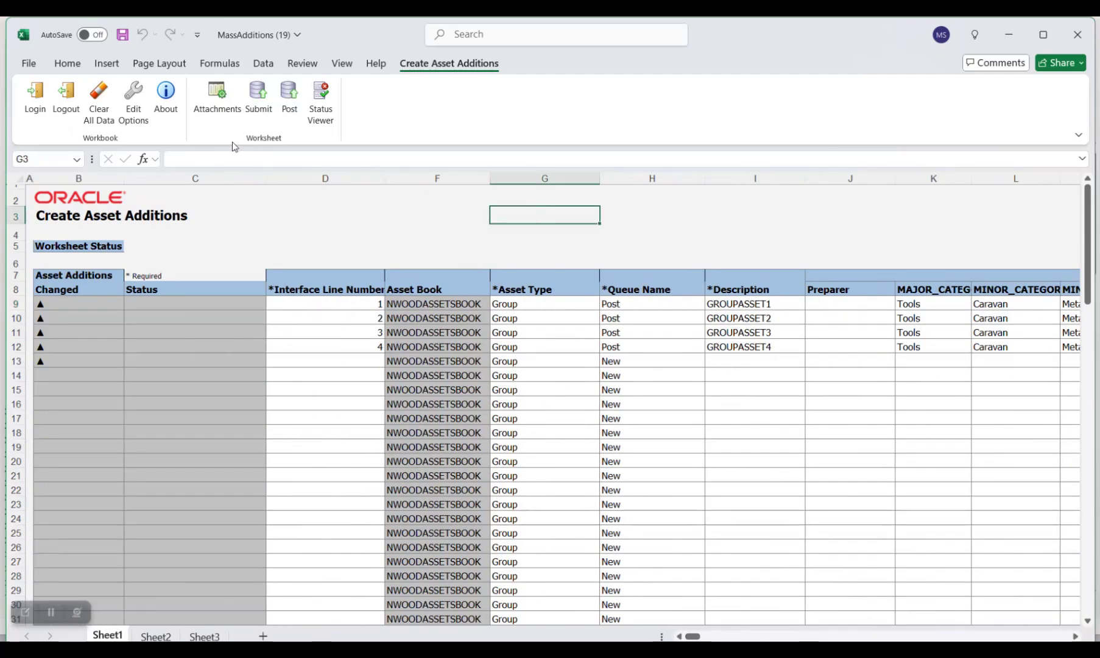
left_click(259, 97)
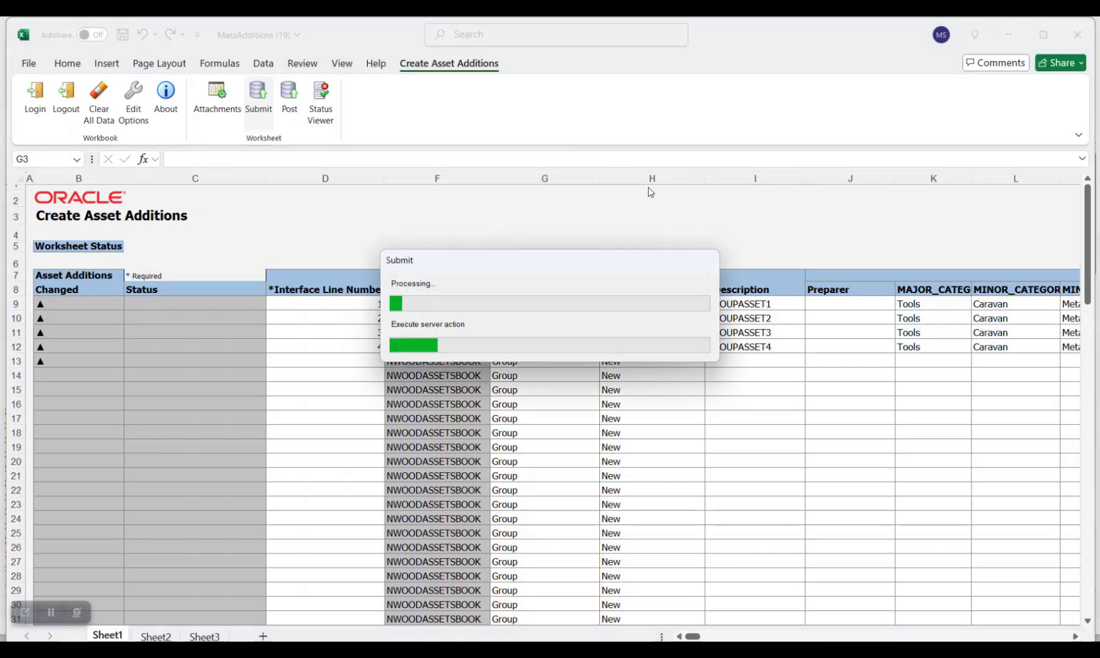
left_click(562, 367)
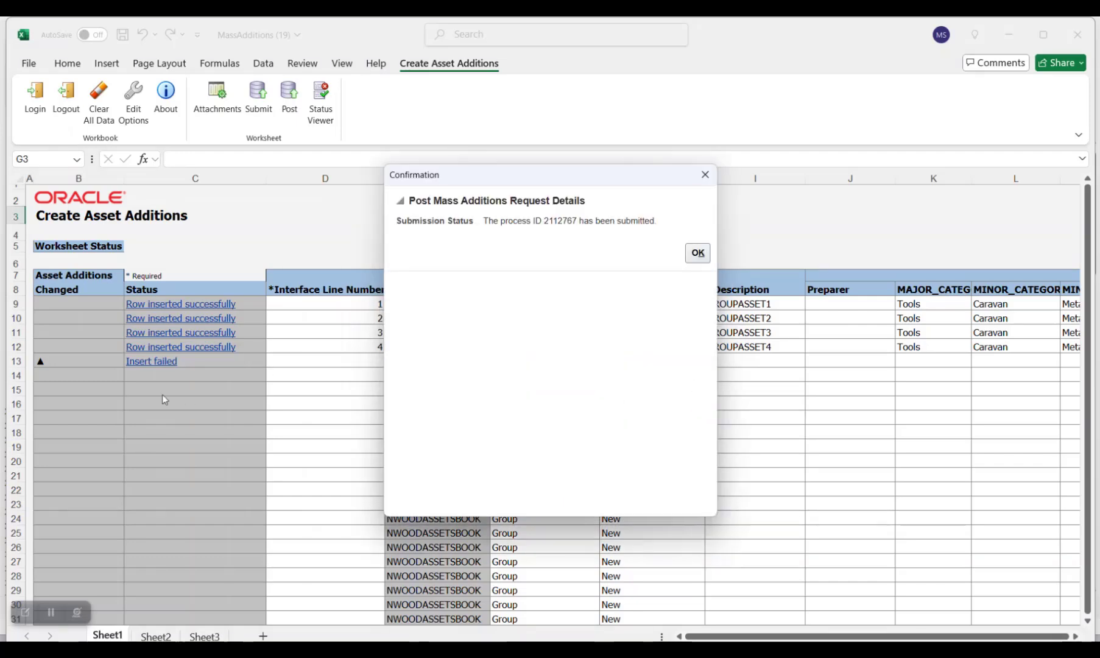
left_click(697, 253)
- Switch to Oracle Fusion in the browser, dismiss the Add Assets in Spreadsheet dialog, and open and refresh the recently used Monitor Processes page
key("alt+Tab")
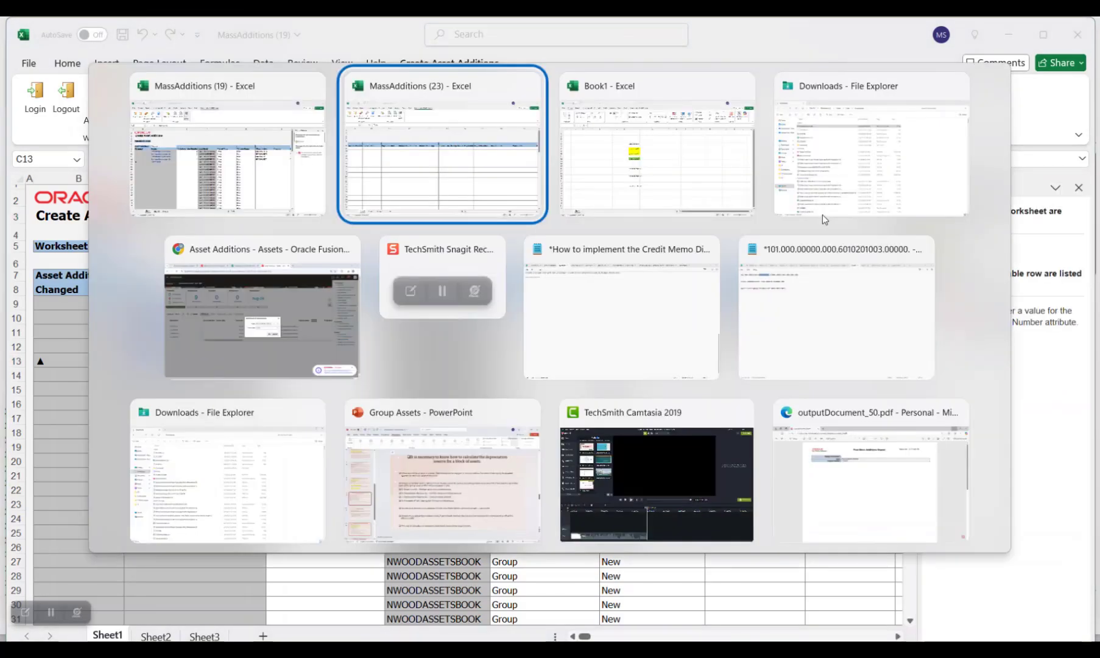
key("alt+Tab")
key("alt+Tab")
key("alt+Tab")
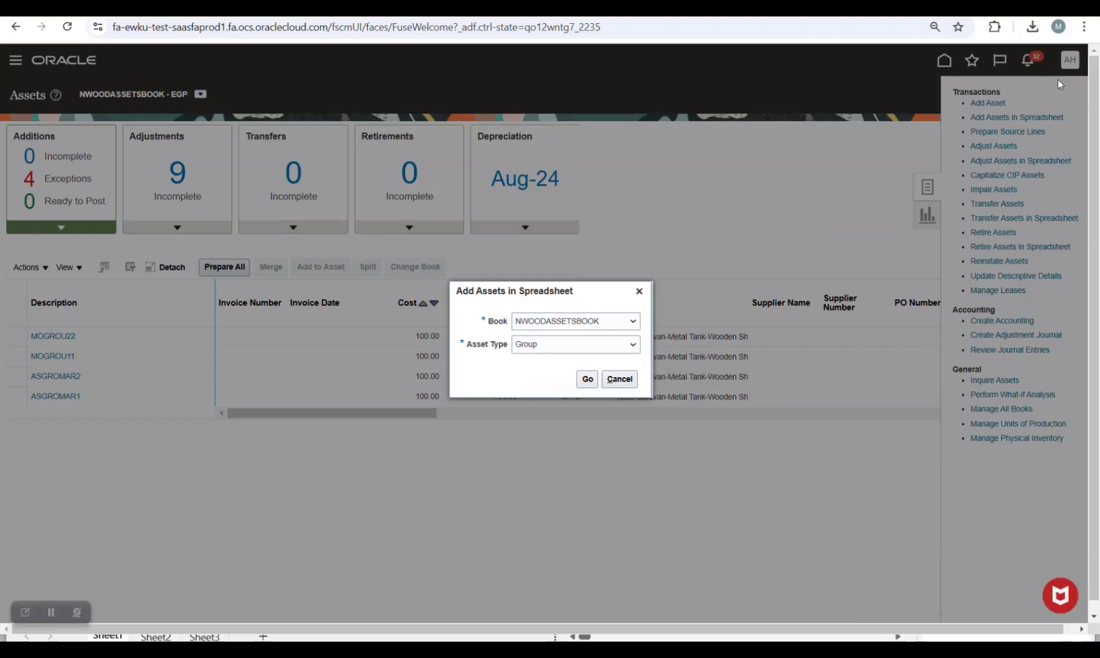
left_click(636, 379)
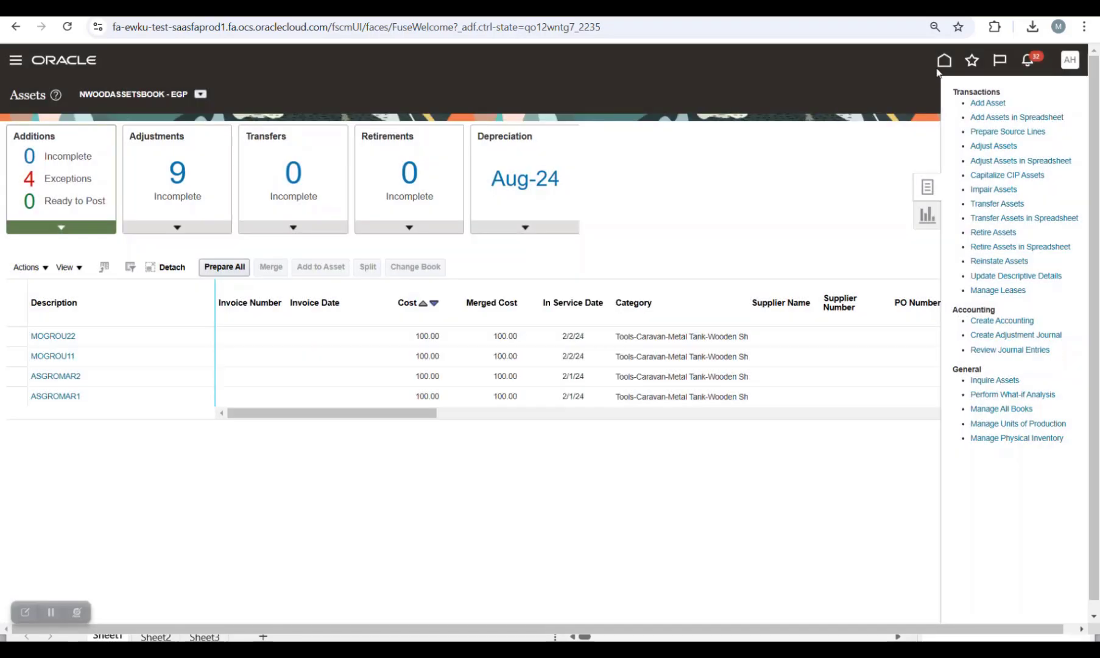
left_click(973, 60)
left_click(790, 154)
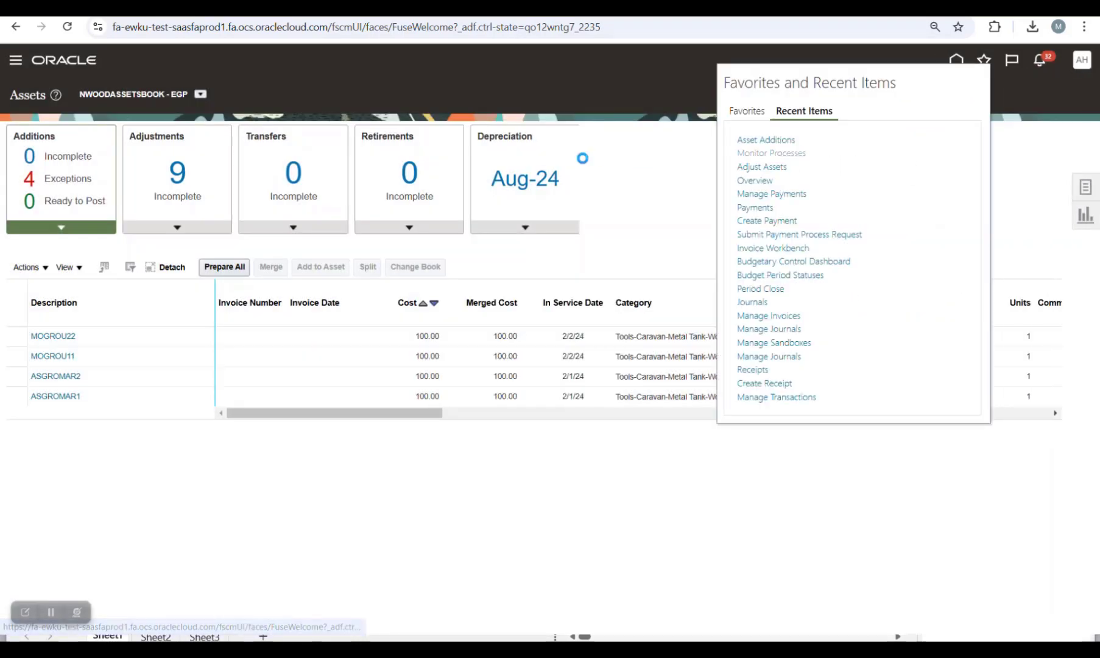
left_click(503, 223)
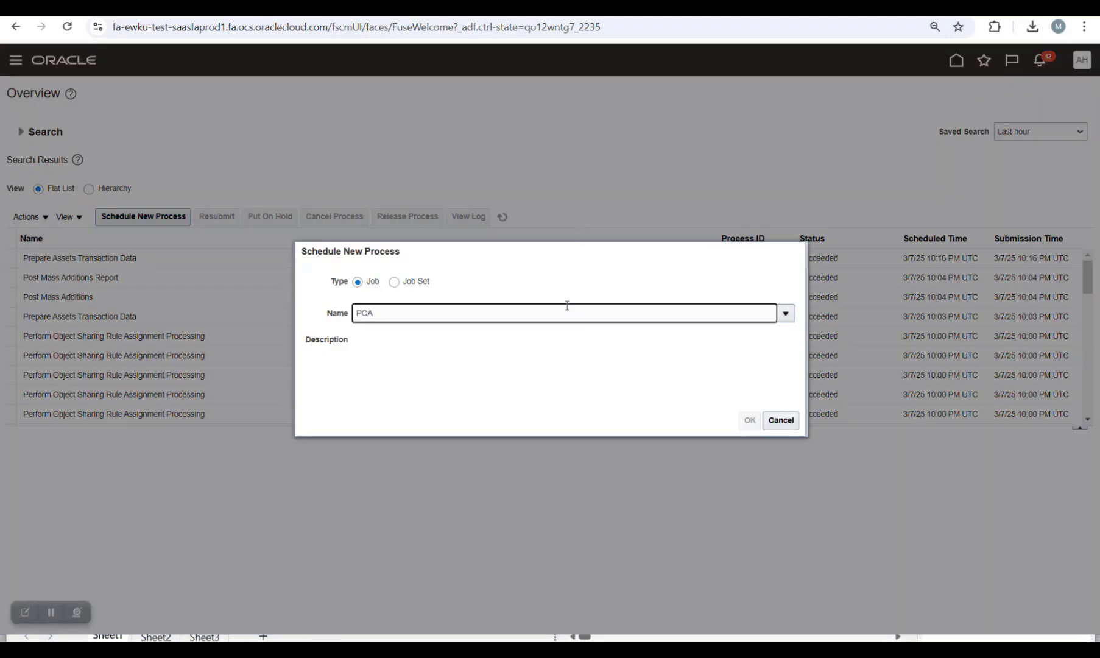
- Schedule and submit the Post Mass Additions process for the NWOODASSETSBOOK book
key("BackSpace")
type("ST")
key("Caps_Lock")
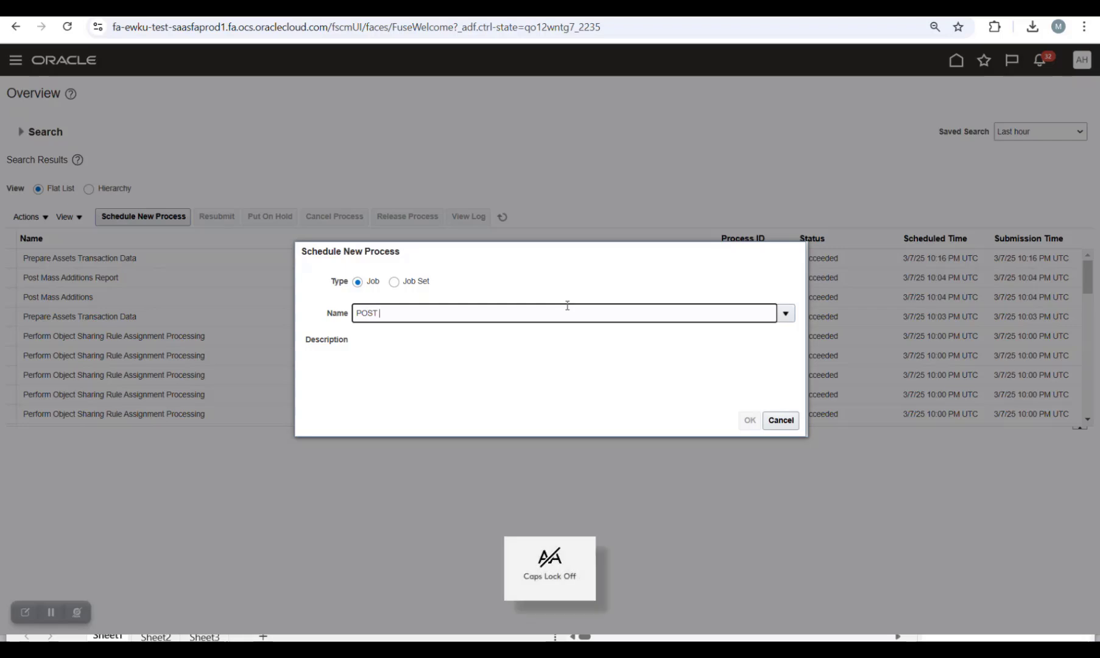
type("mass")
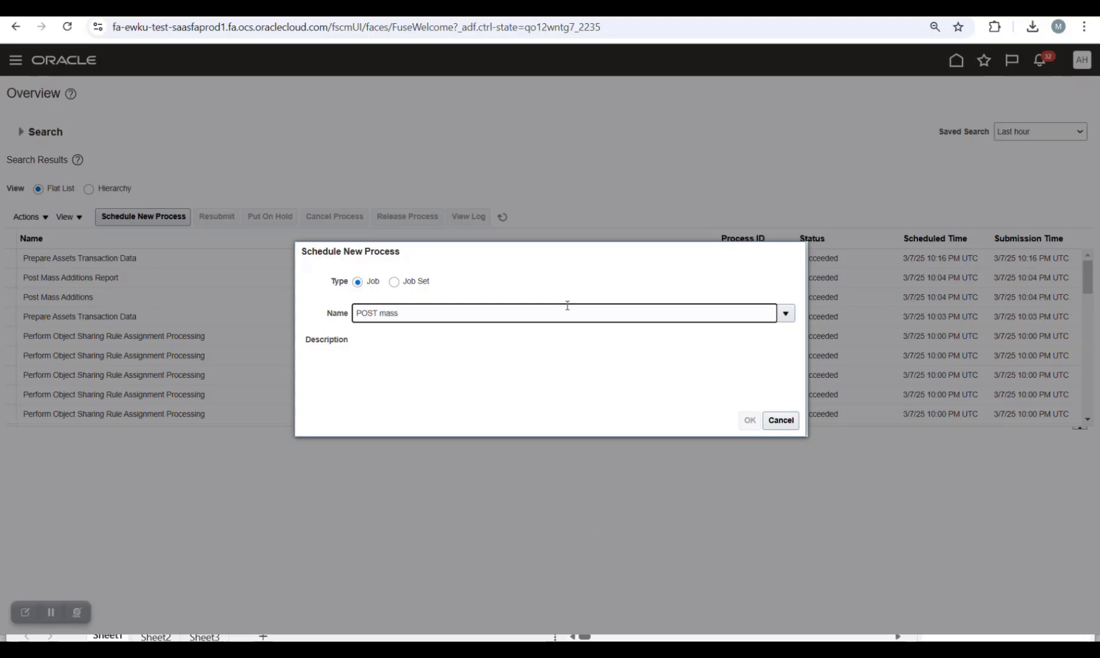
key("Tab")
left_click(385, 340)
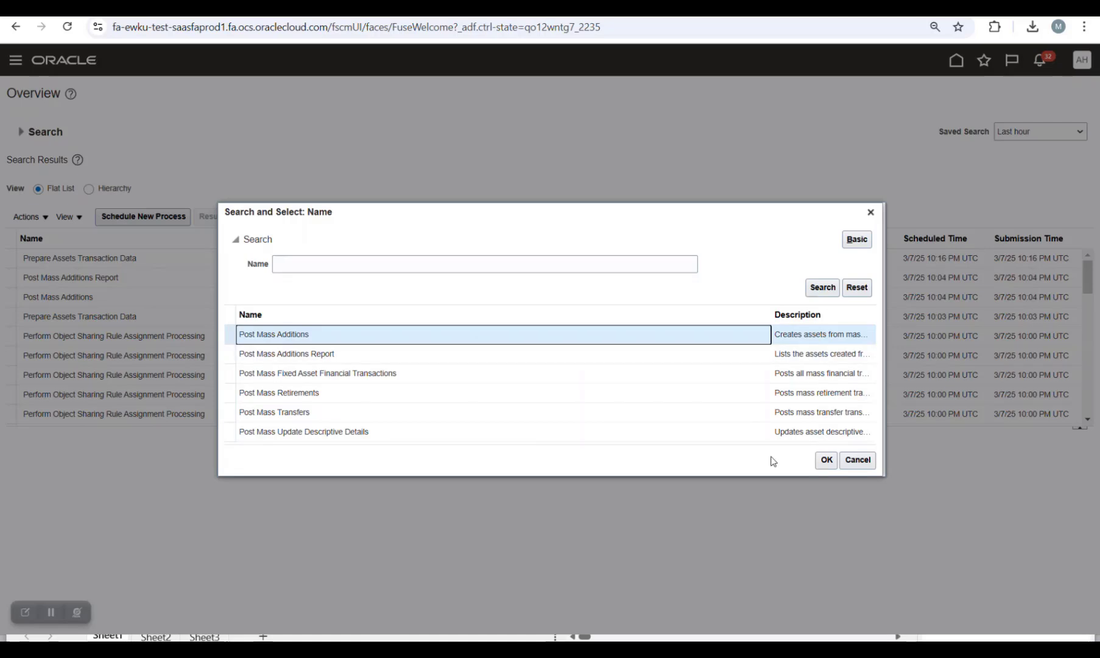
left_click(825, 460)
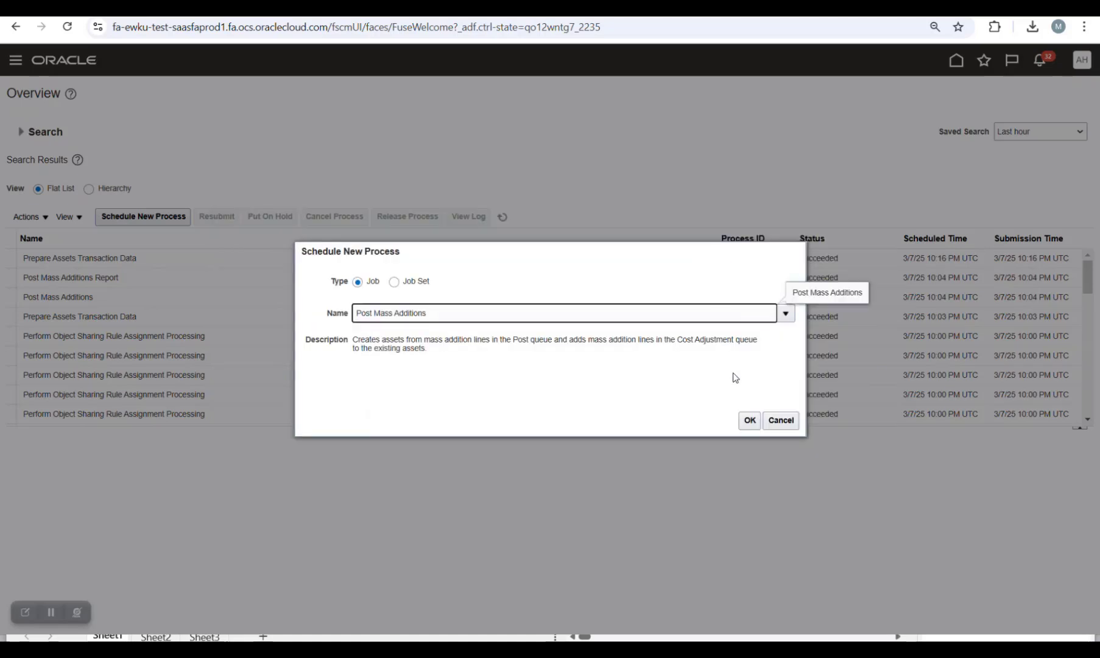
left_click(748, 420)
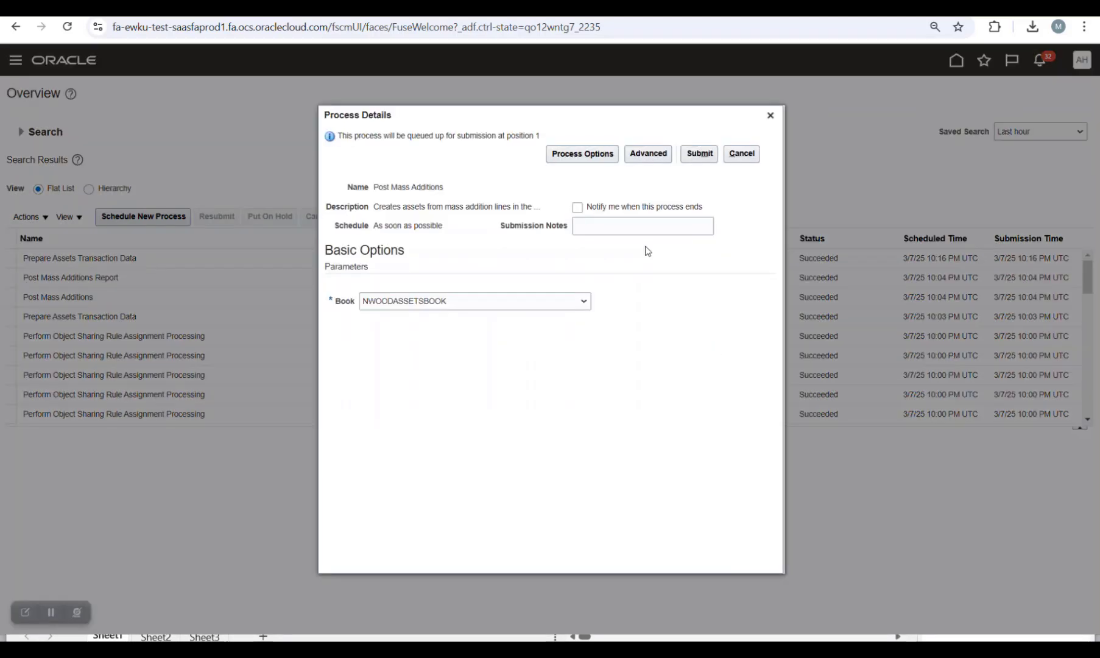
left_click(698, 155)
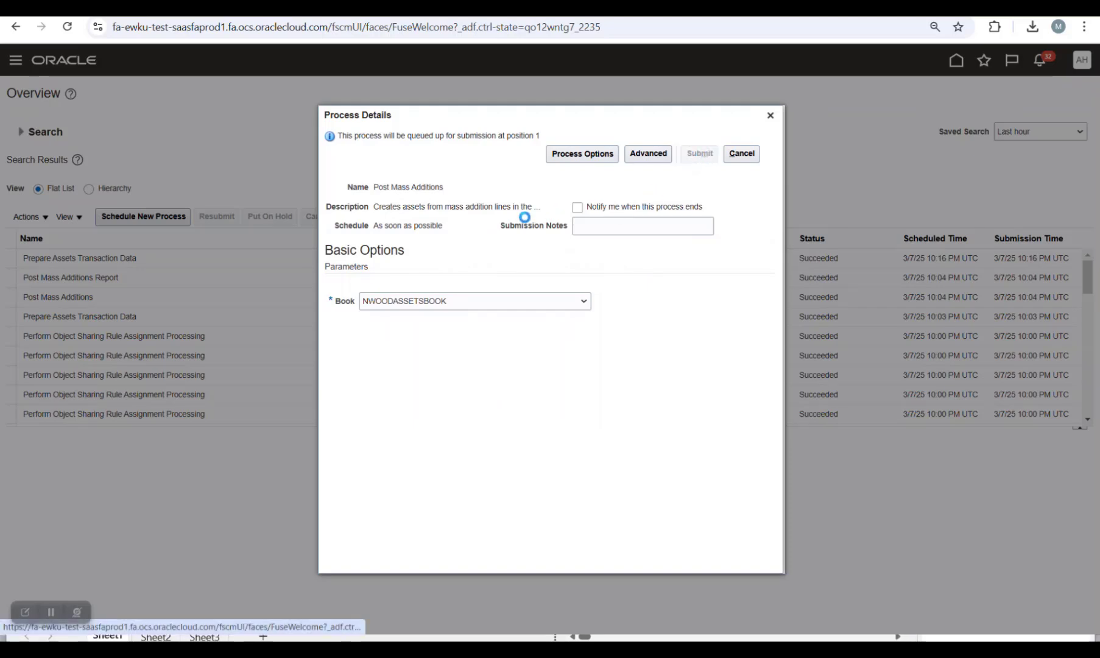
left_click(695, 241)
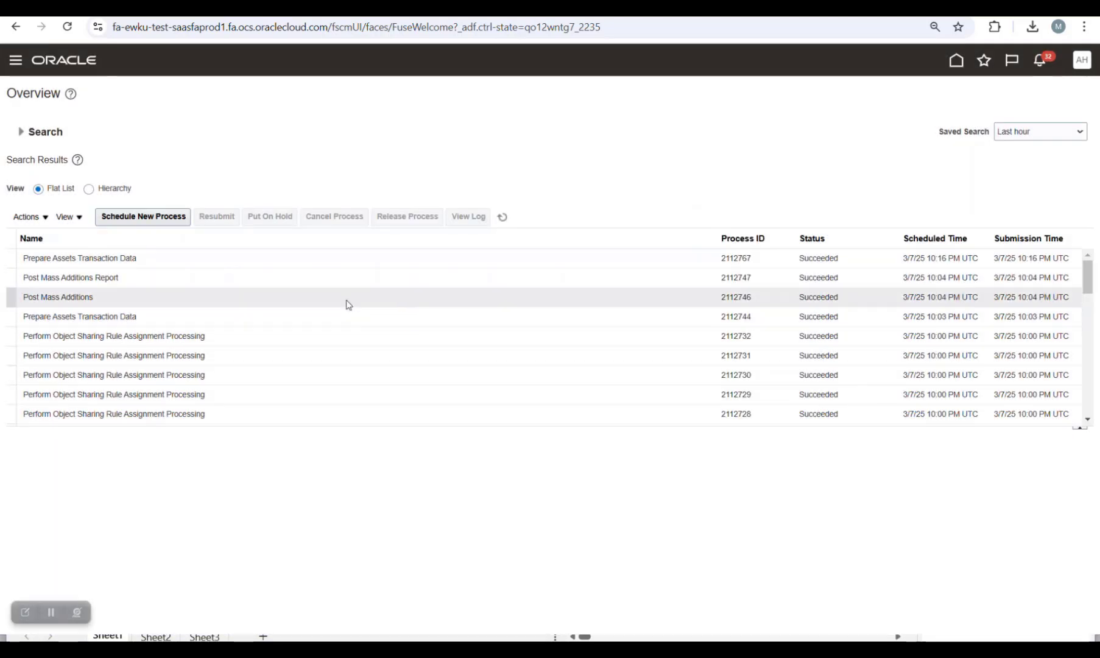
- Refresh the scheduled process list to monitor the Post Mass Additions process and its report until both finish
left_click(504, 221)
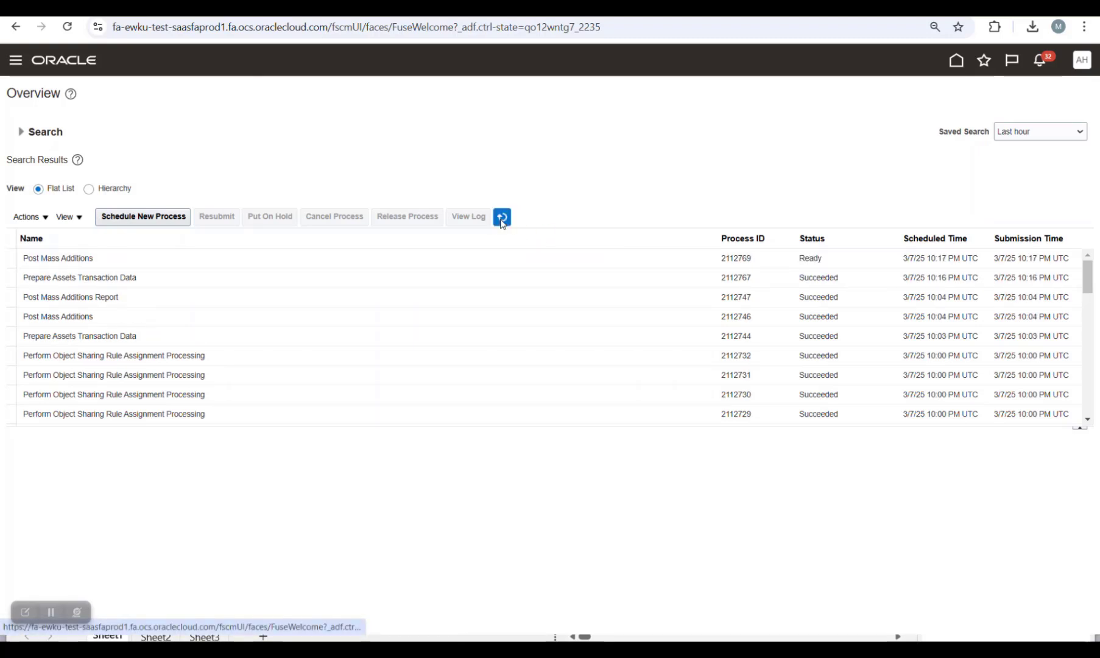
left_click(503, 222)
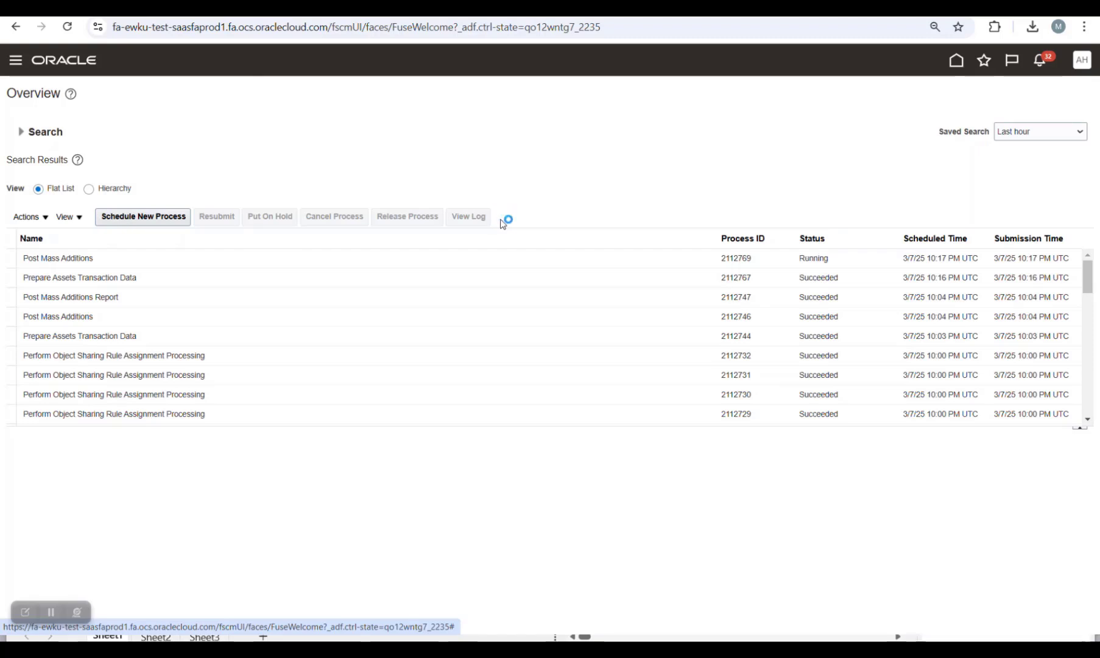
left_click(504, 222)
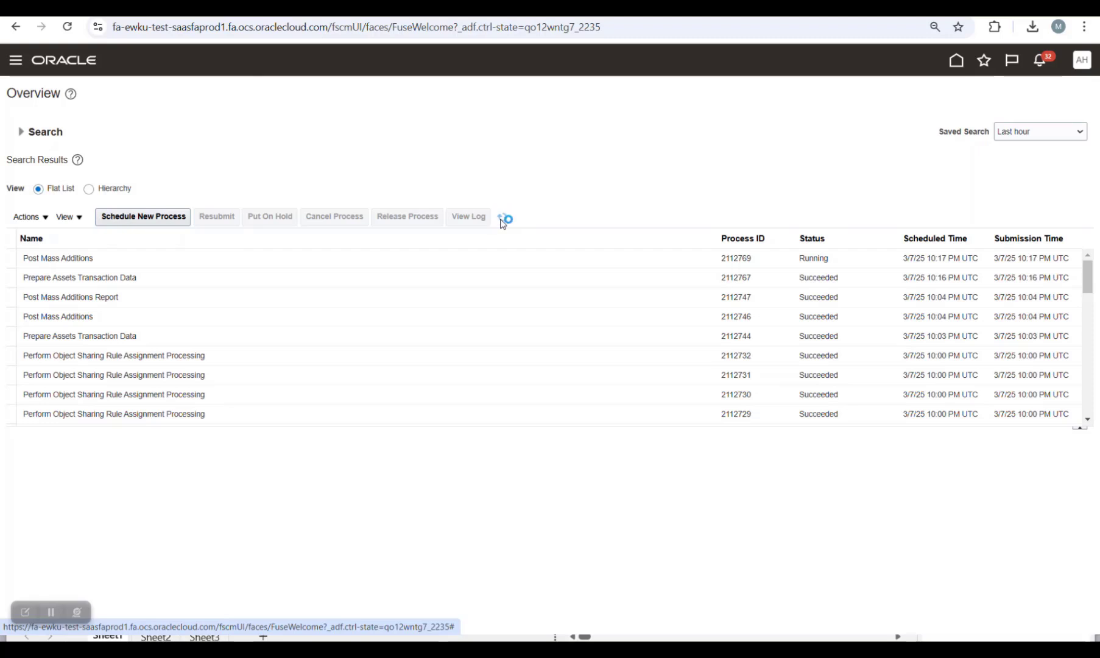
left_click(502, 217)
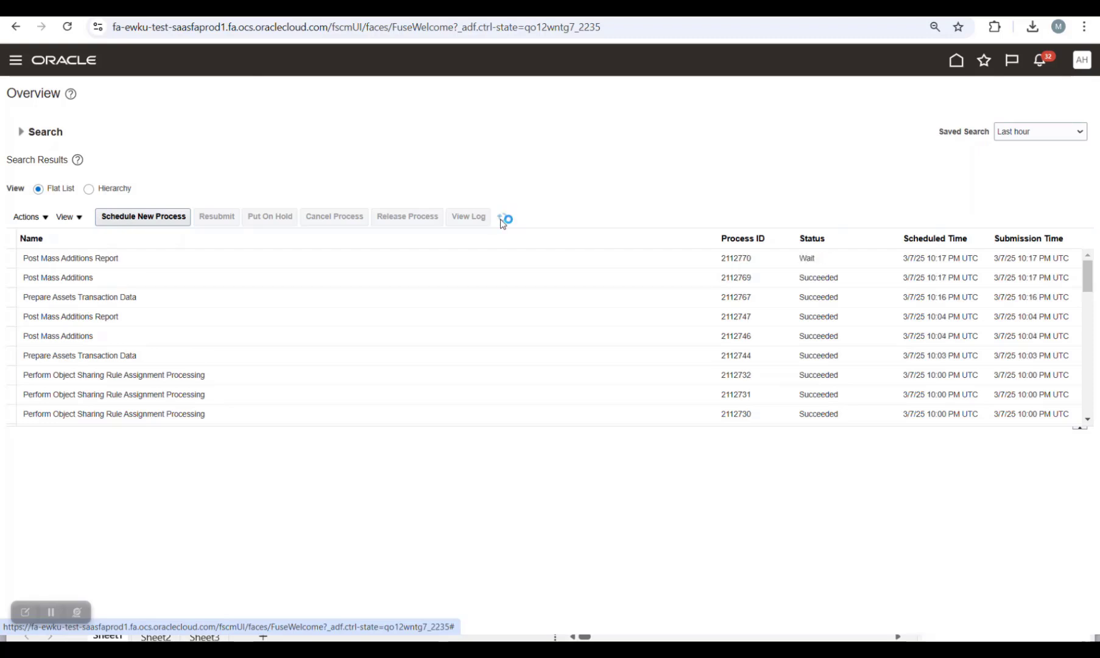
left_click(503, 216)
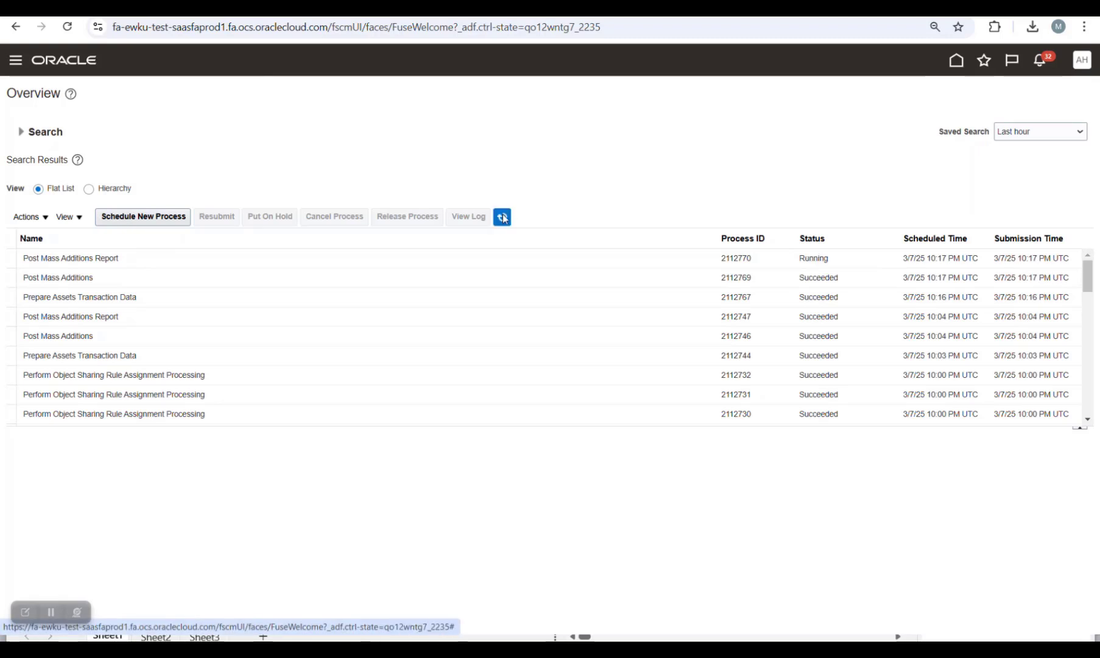
left_click(503, 217)
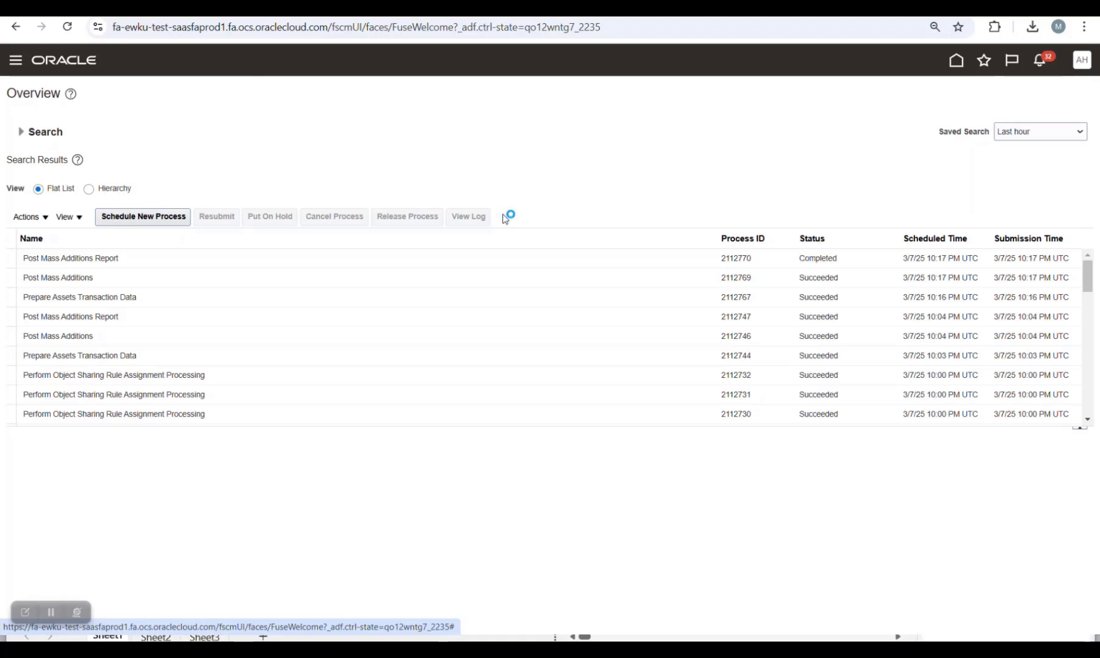
- Open the latest Post Mass Additions Report output as a PDF and examine the posted group asset lines
left_click(511, 262)
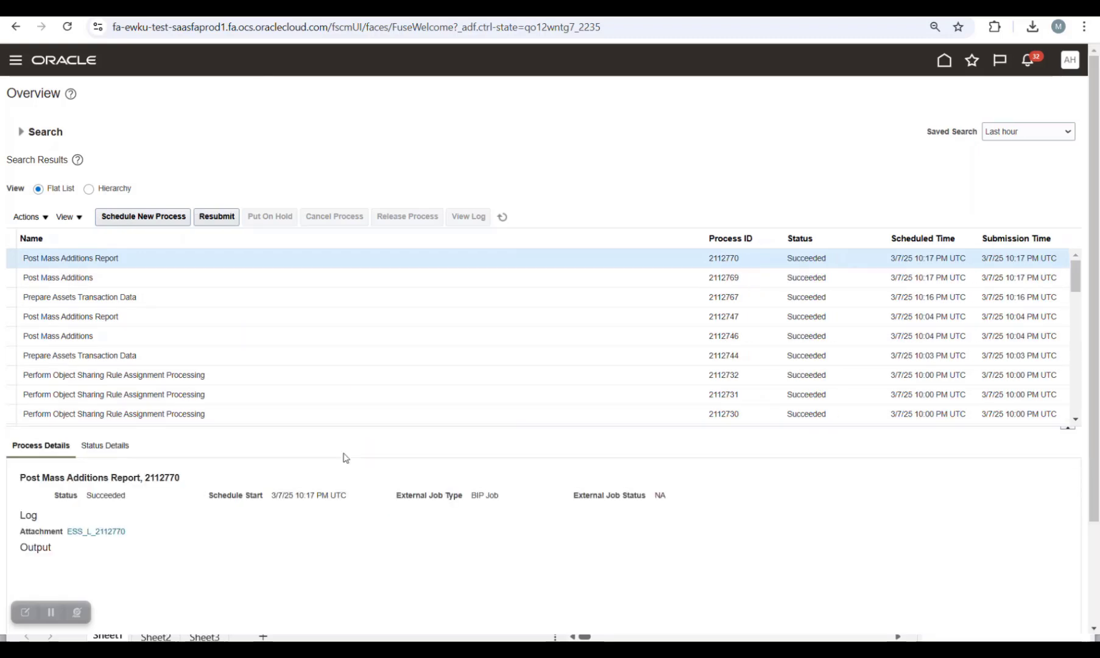
scroll(345, 457, "down", 2)
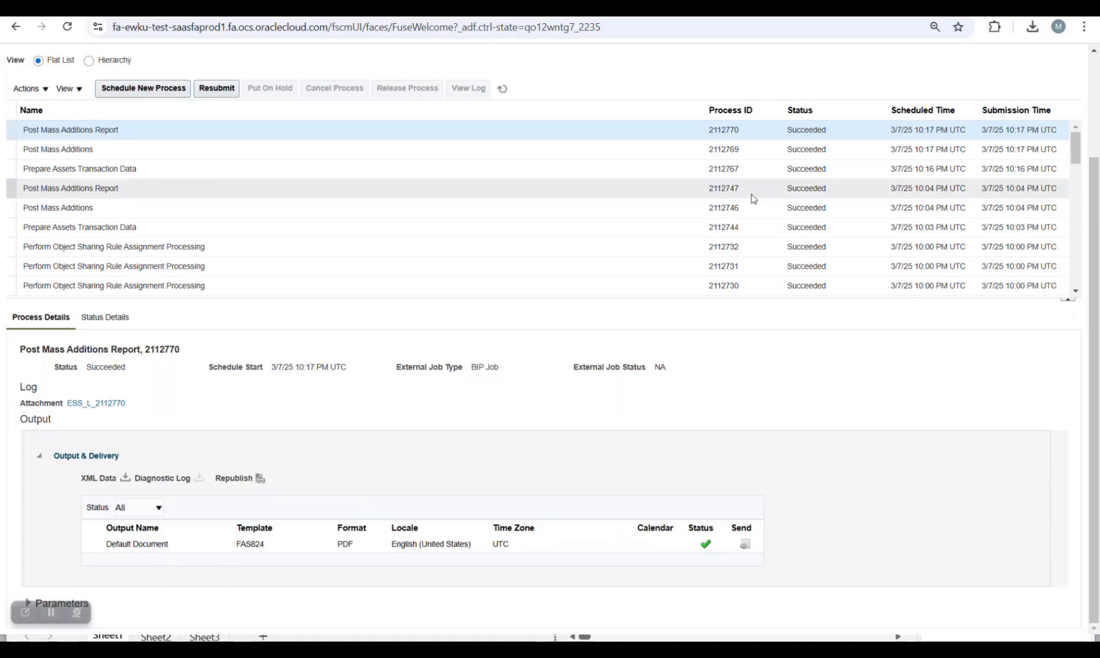
left_click(525, 377)
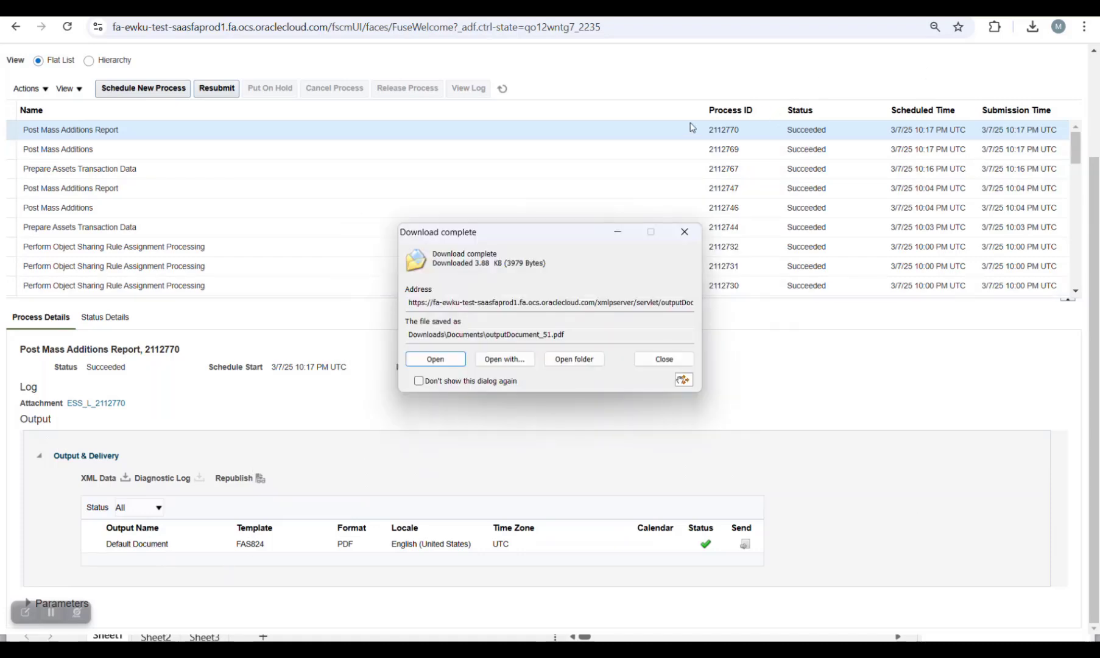
left_click(456, 359)
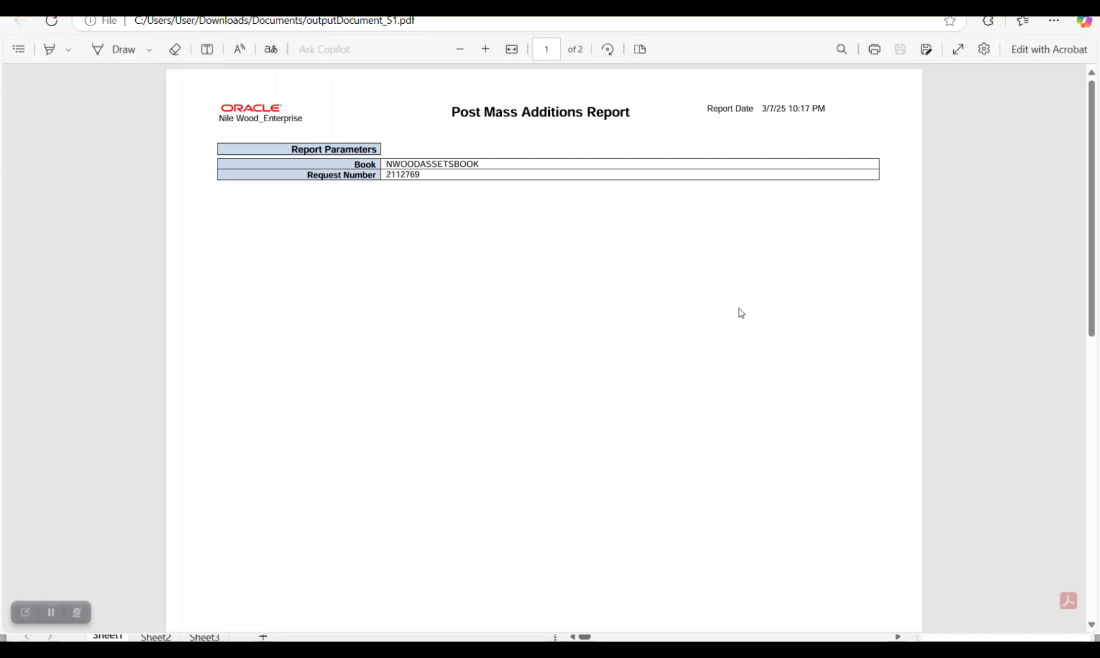
scroll(741, 312, "down", 10)
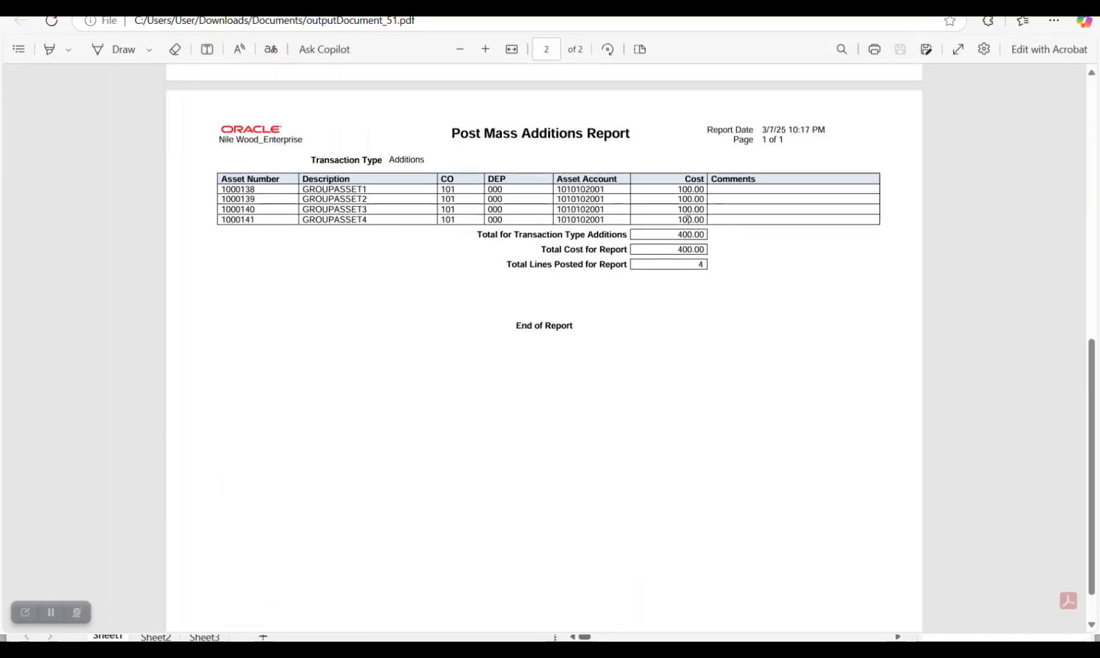
- Copy GROUPASSET1's asset number from the Post Mass Additions Report, switch to Oracle Fusion, and return to the Assets work area
double_click(245, 189)
double_click(245, 189)
key("ctrl+c")
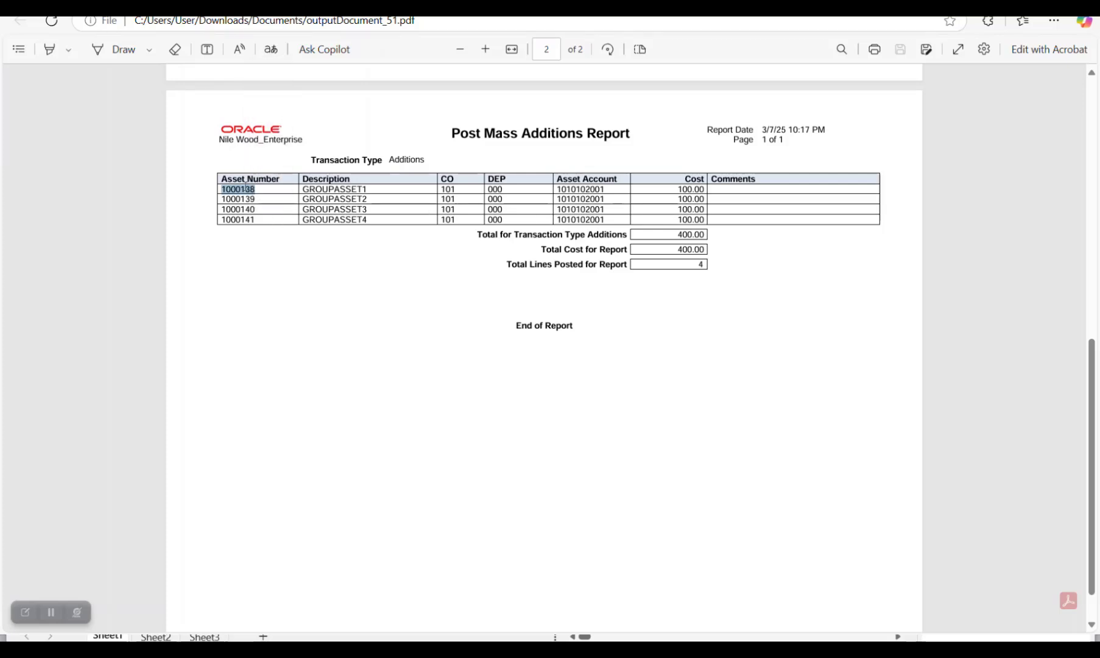
key("alt+Tab")
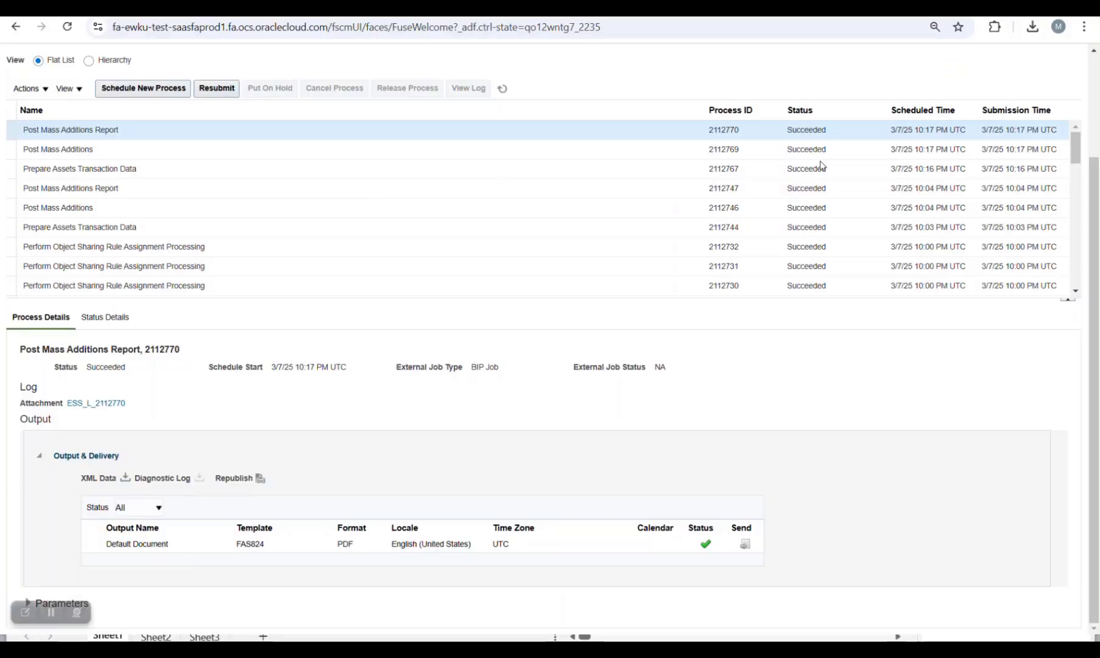
scroll(865, 173, "up", 3)
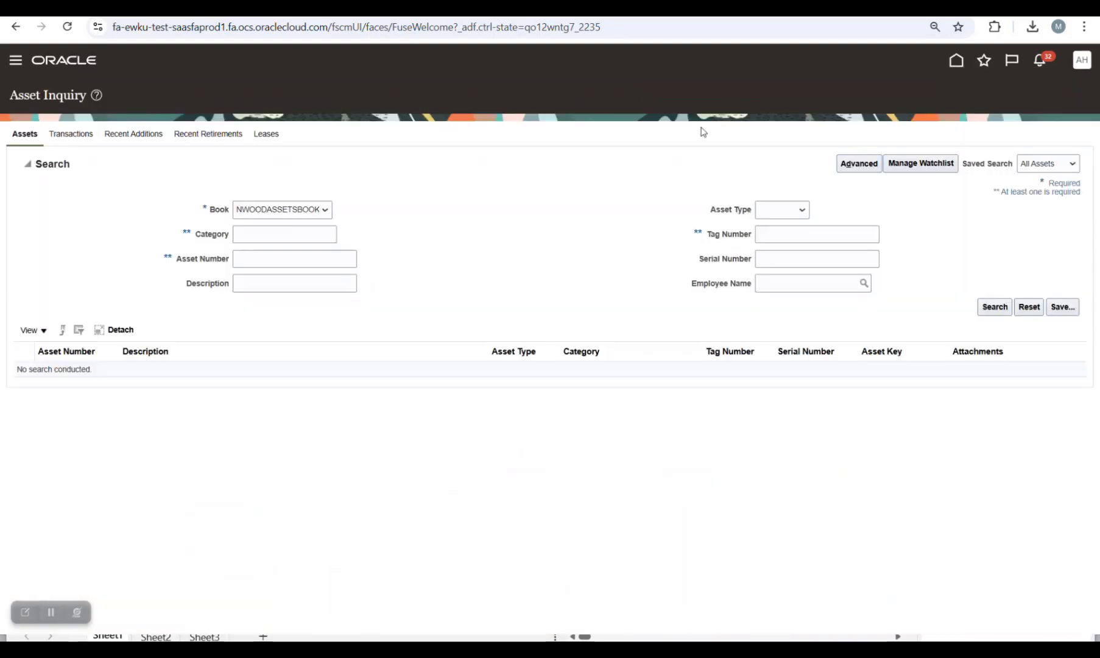
left_click(956, 62)
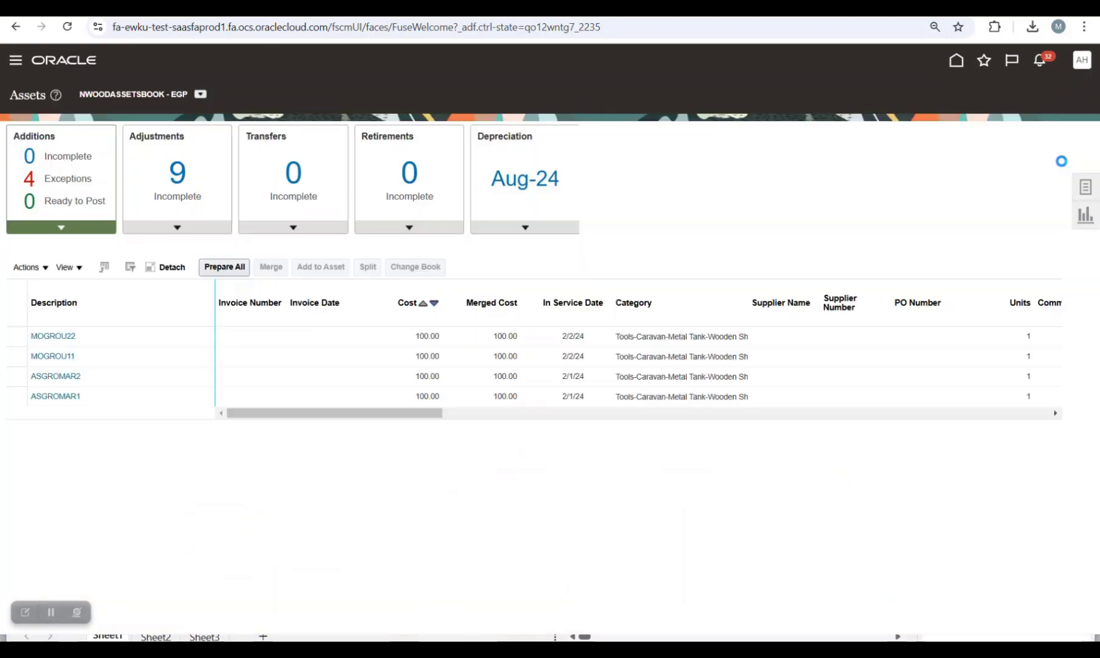
- Open the Adjust Assets task and search NWOODASSETSBOOK for asset number 1000138
left_click(1082, 186)
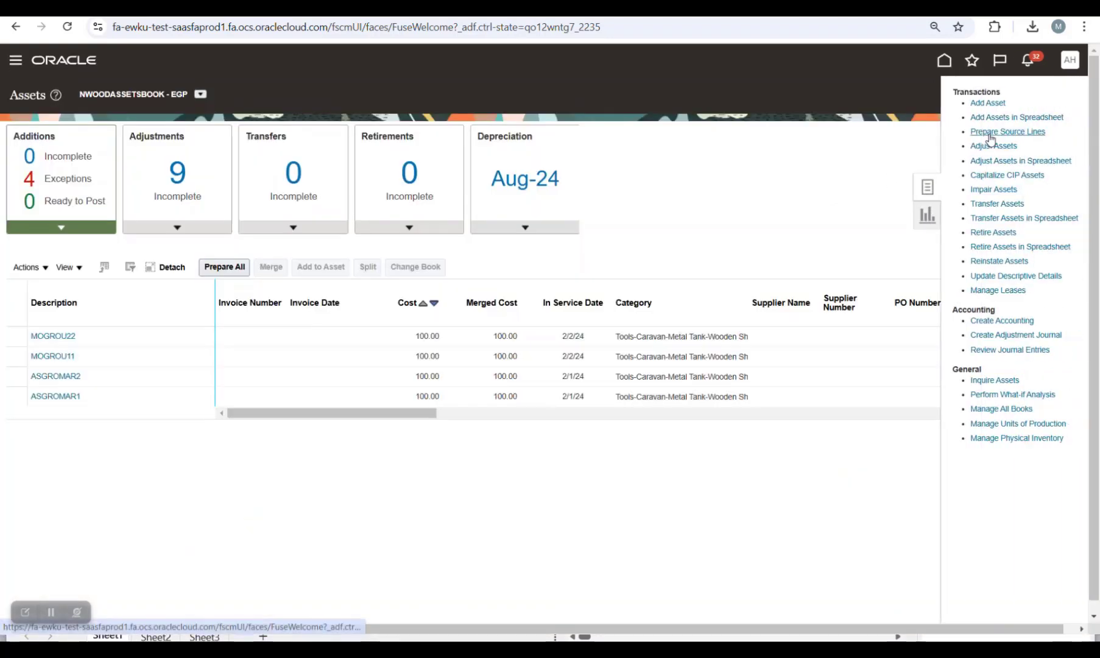
left_click(990, 148)
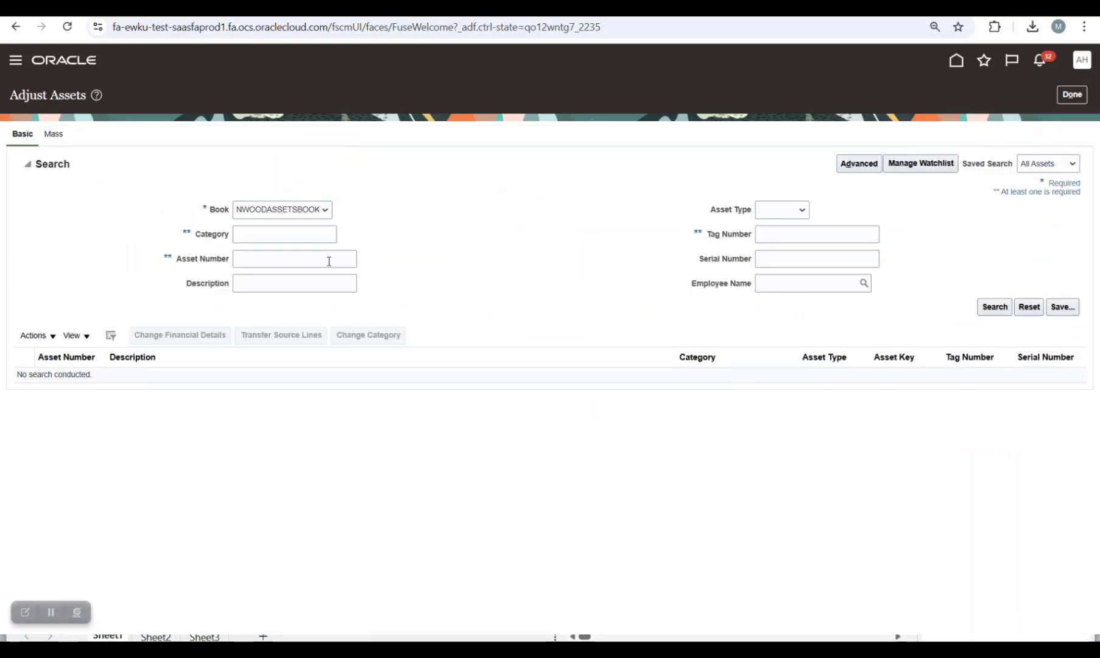
left_click(311, 258)
key("ctrl+v")
left_click(994, 307)
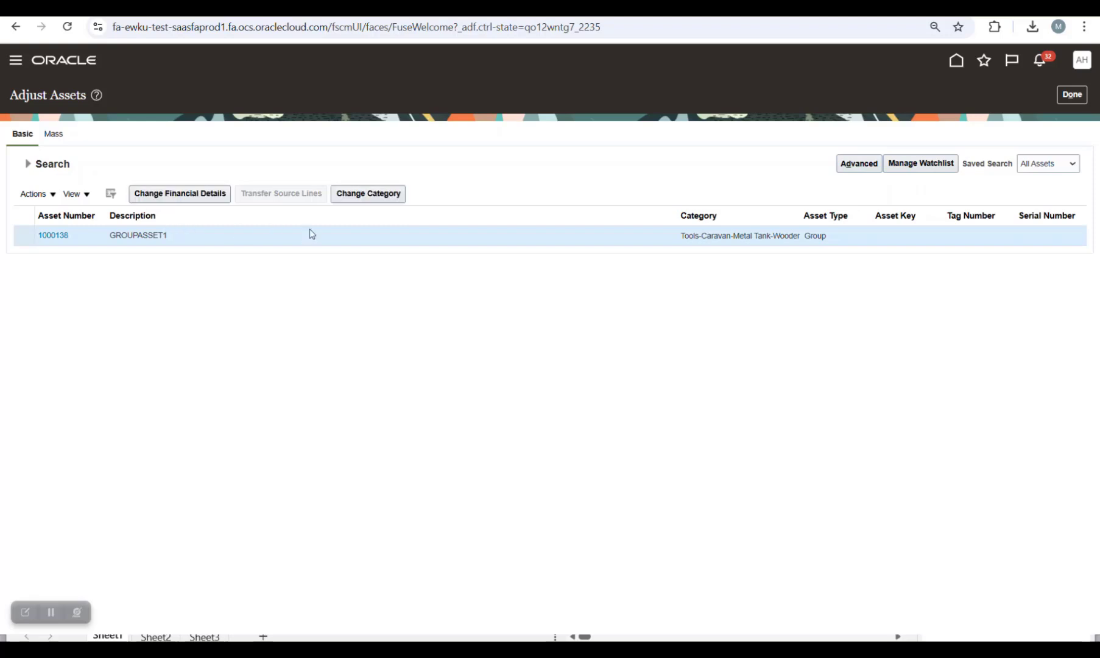
- Compare GROUPASSET1's group rules in Change Financial Details with the MassAdditions (19) workbook, and return to the Assets page without saving
left_click(205, 194)
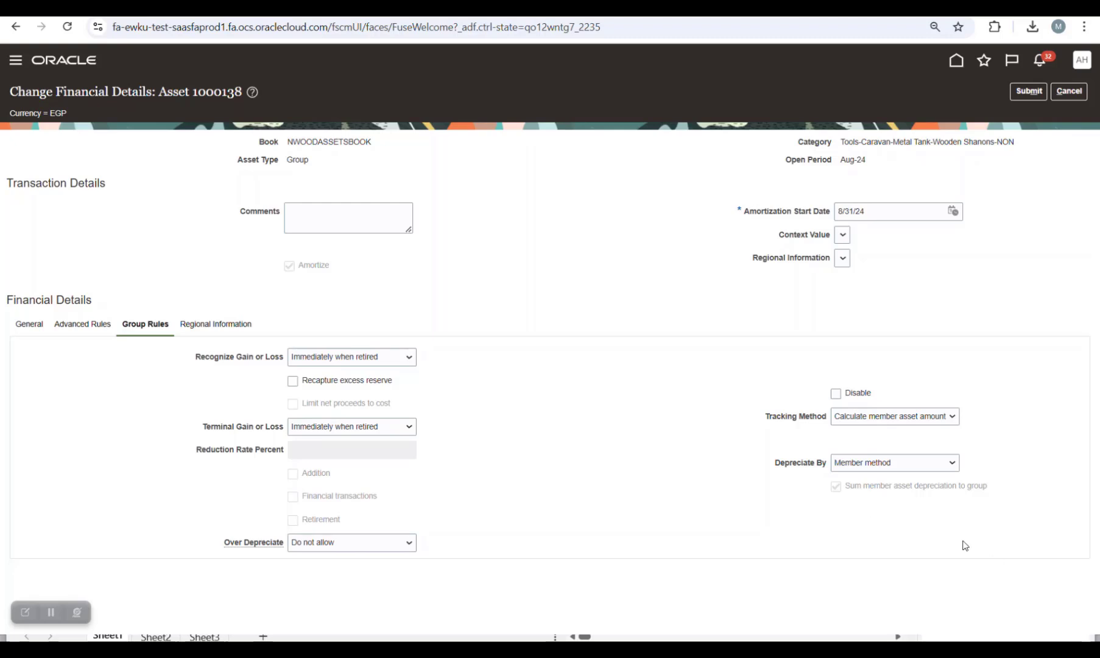
key("alt+Tab")
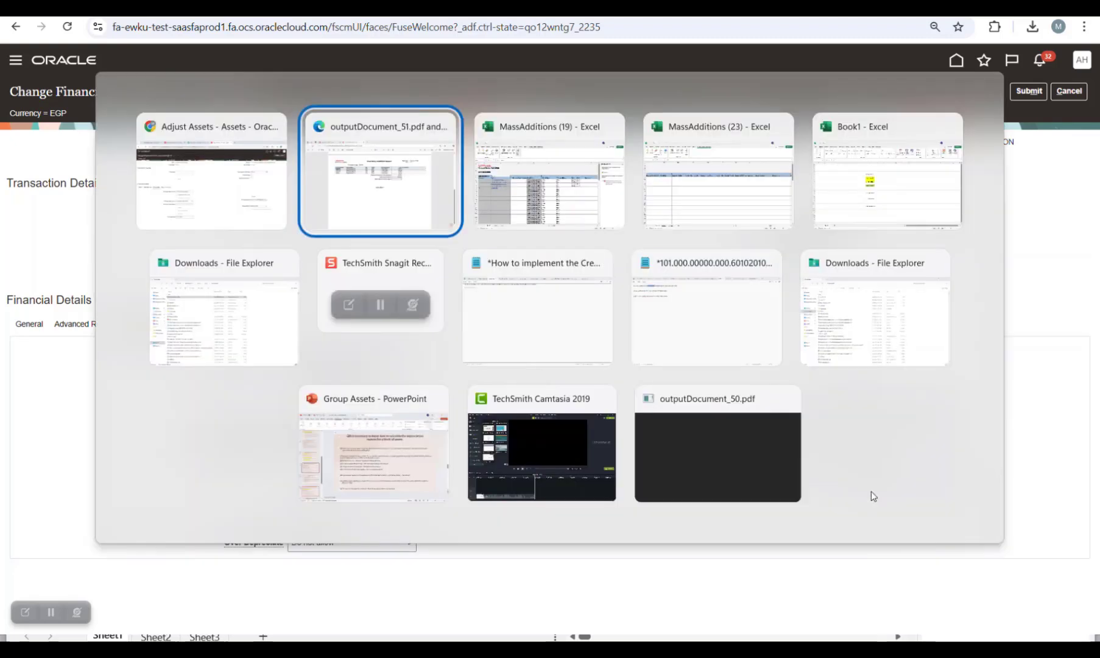
left_click_drag(591, 636, 754, 635)
left_click(700, 290)
left_click_drag(711, 177, 803, 177)
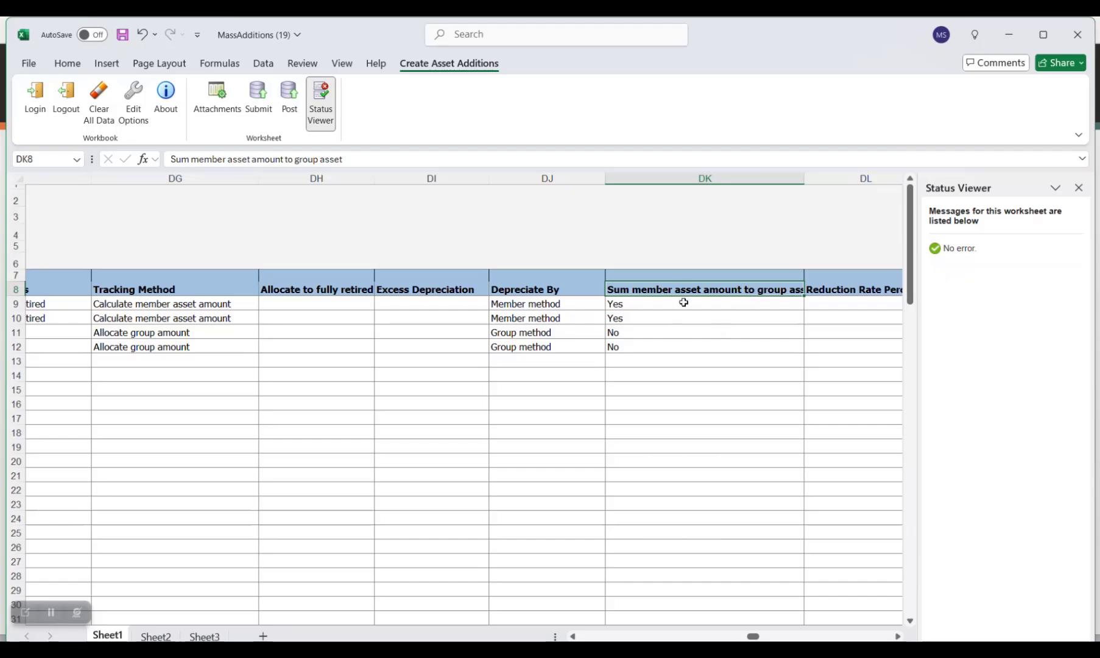
key("alt+Tab")
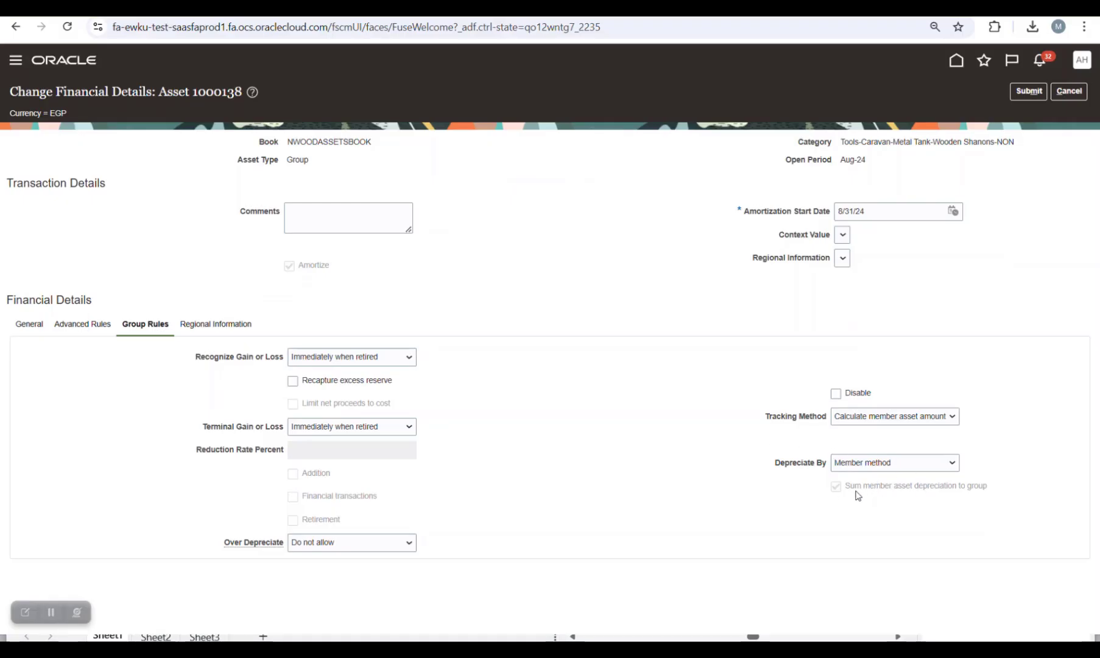
left_click(1069, 91)
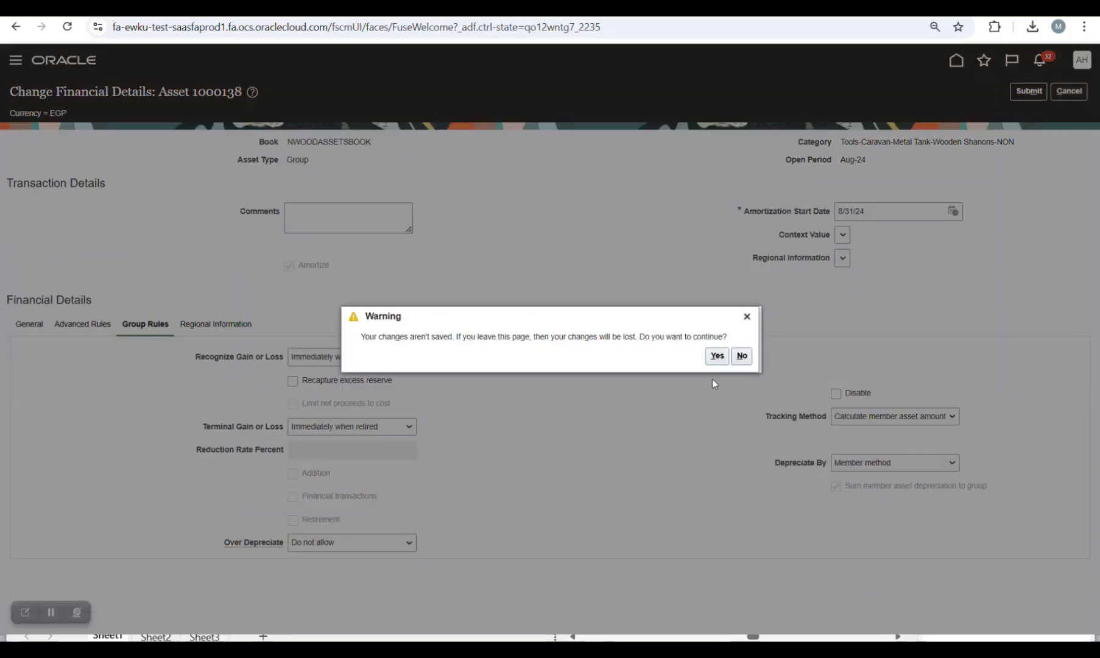
left_click(717, 356)
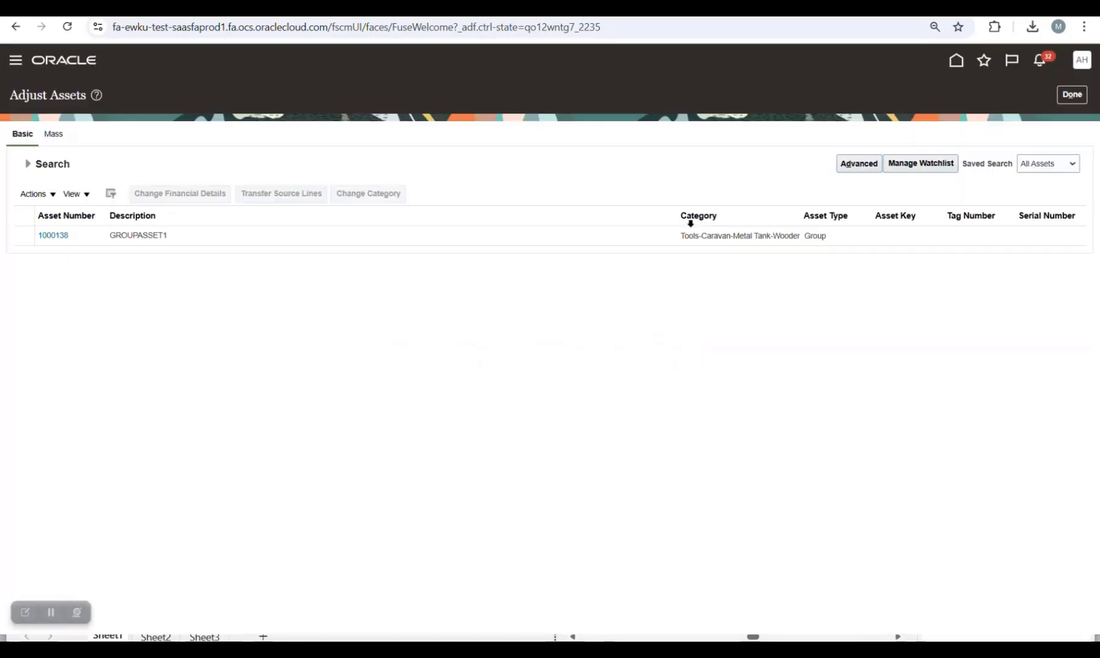
left_click(1073, 100)
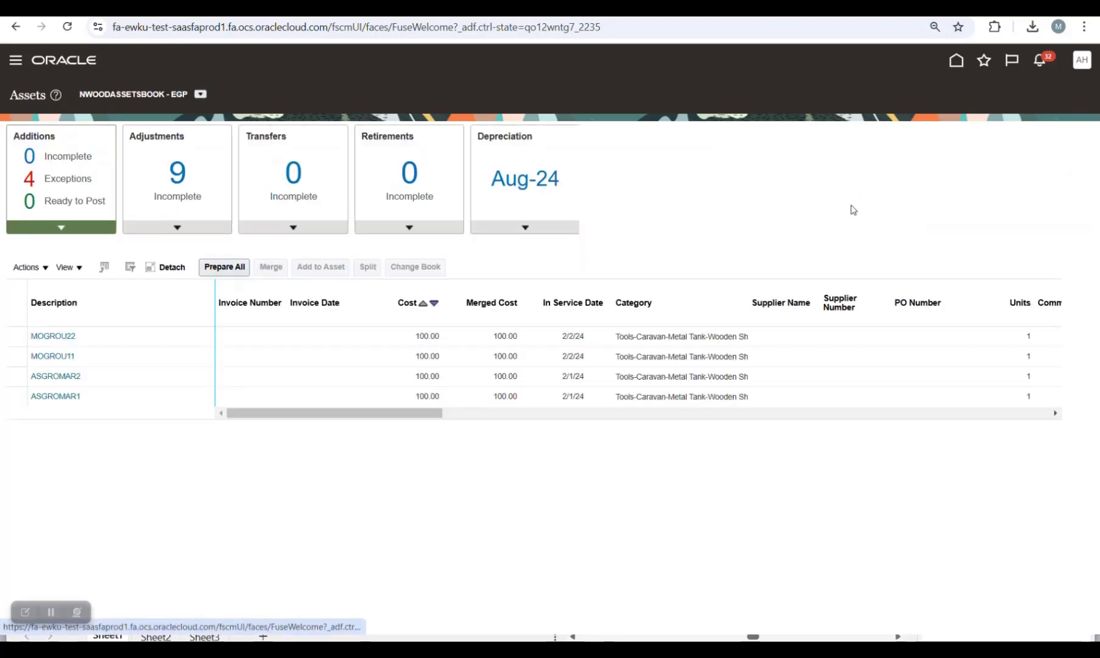
- Download the Add Assets in Spreadsheet file for NWOODASSETSBOOK with asset type Capitalized
left_click(1085, 187)
left_click(963, 120)
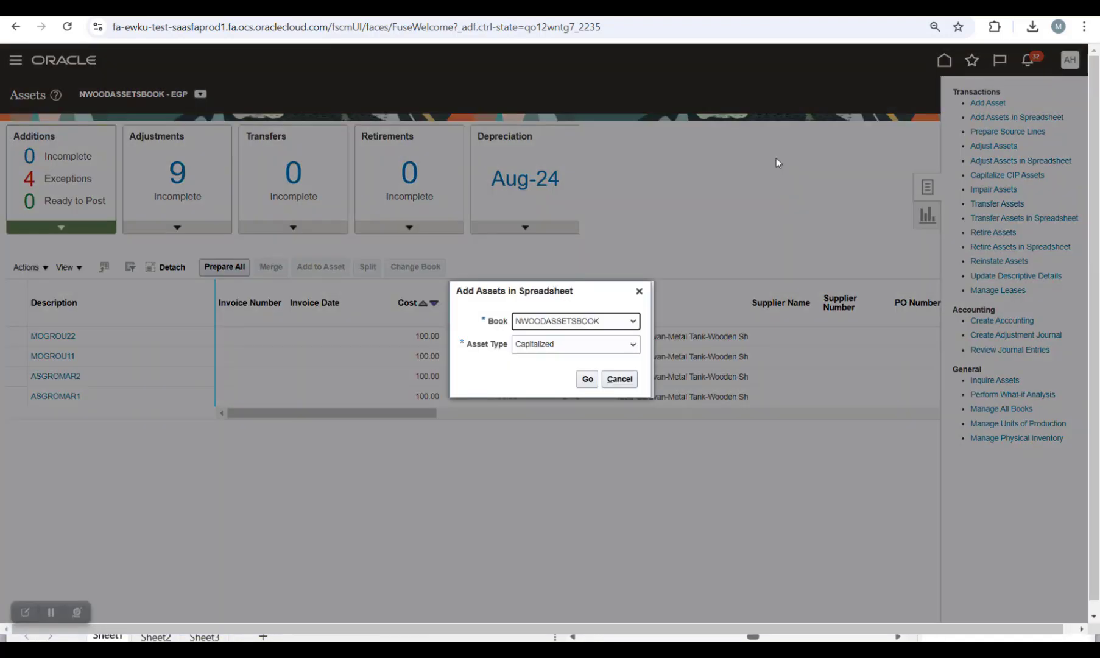
left_click(574, 345)
left_click(573, 345)
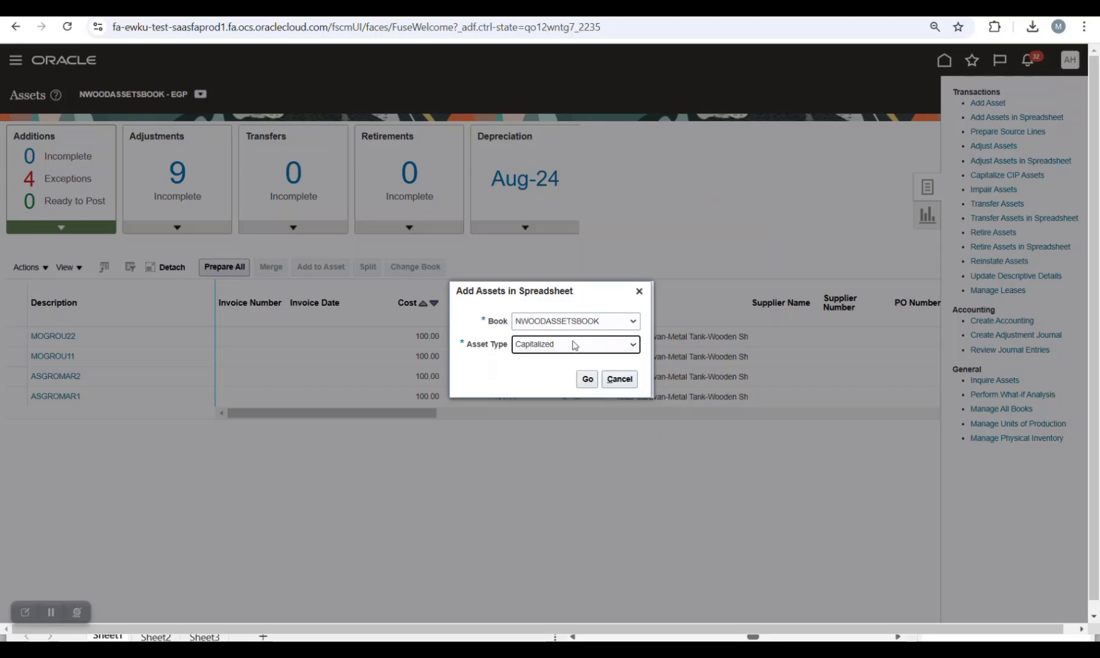
left_click(588, 384)
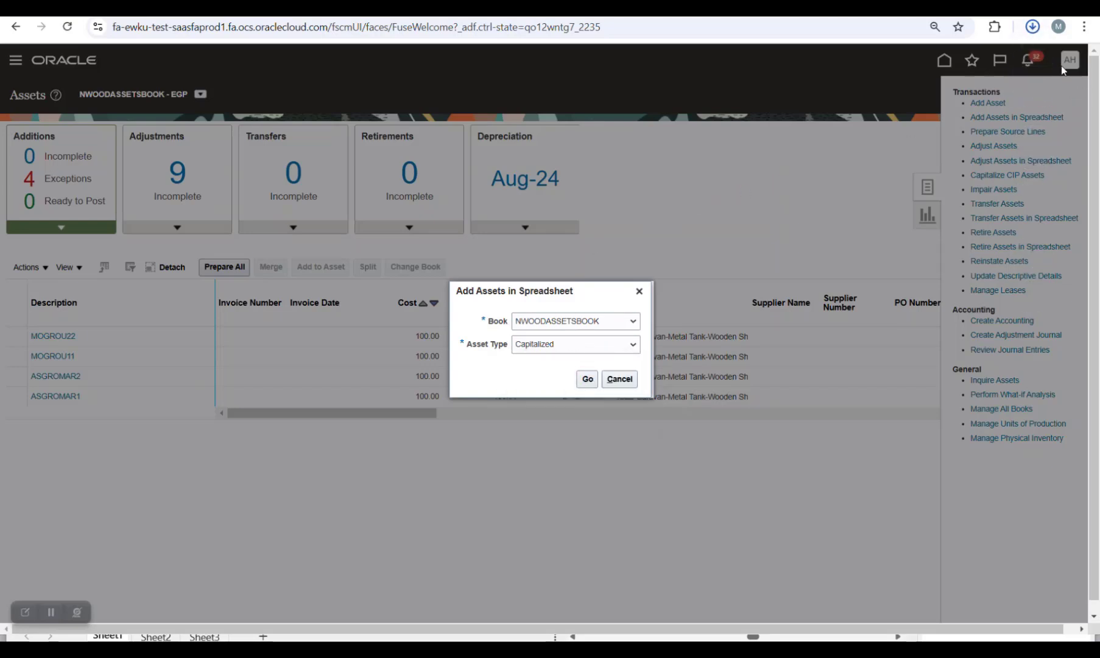
- Unblock the MassAdditions (20) file in the Downloads folder, open it in Excel, and connect it to the Oracle application
left_click(994, 59)
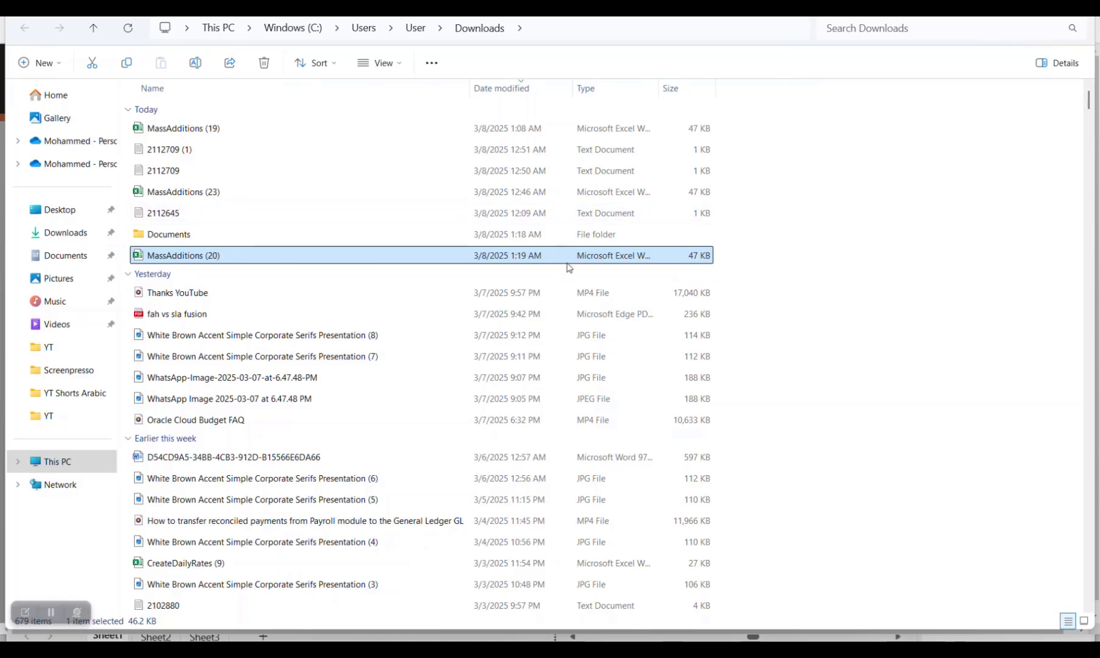
right_click(315, 261)
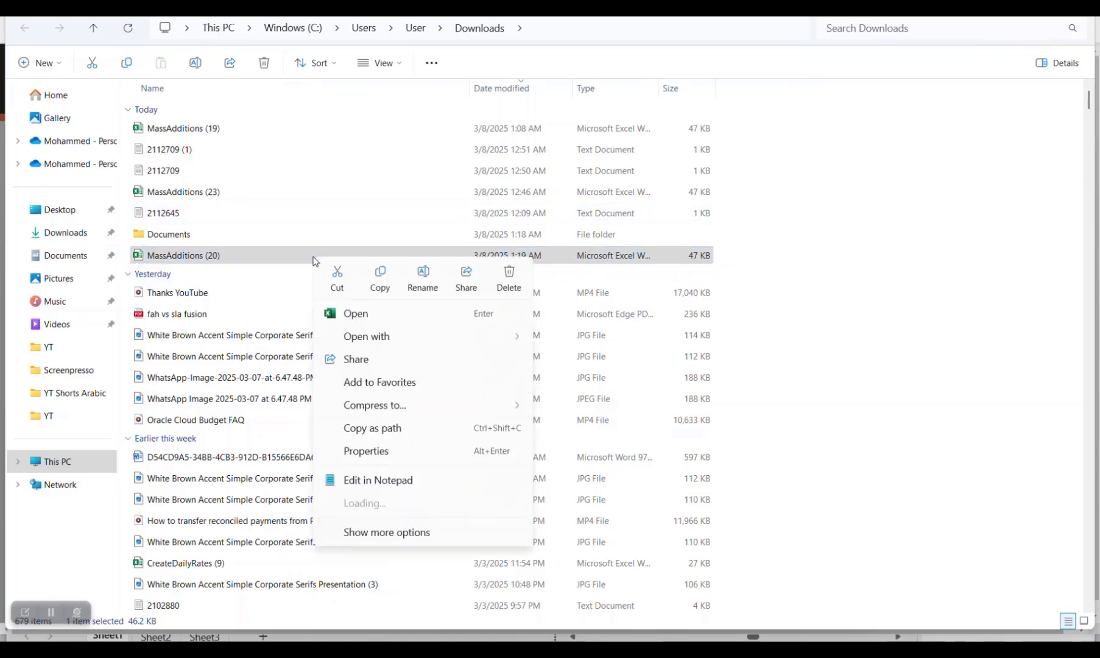
left_click(371, 451)
left_click(524, 547)
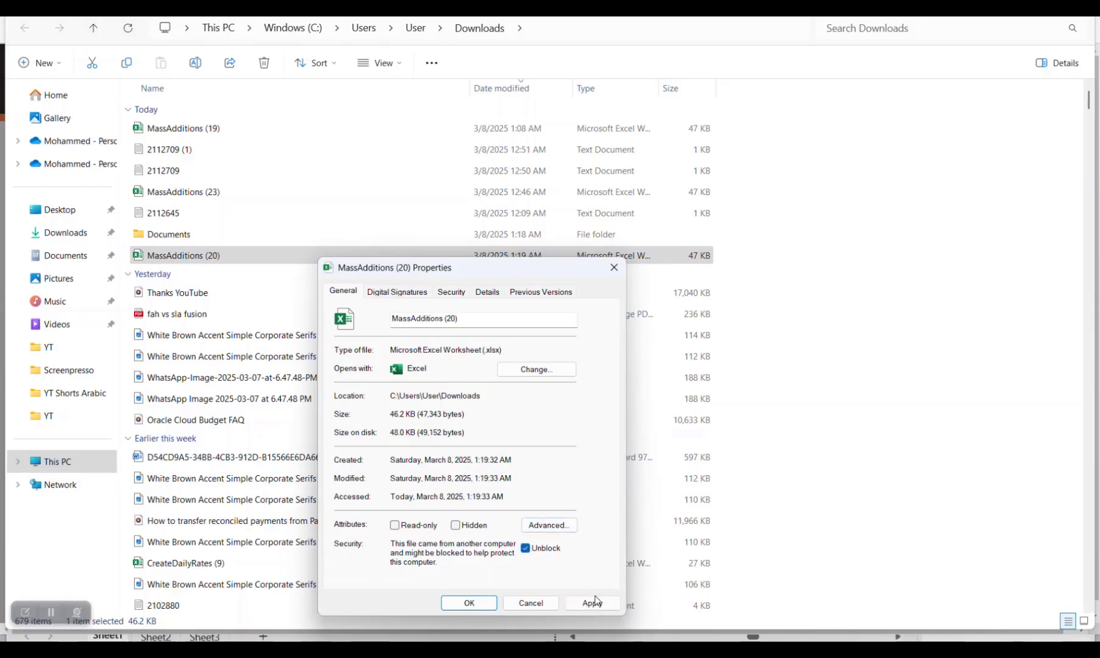
left_click(592, 602)
left_click(492, 607)
double_click(195, 257)
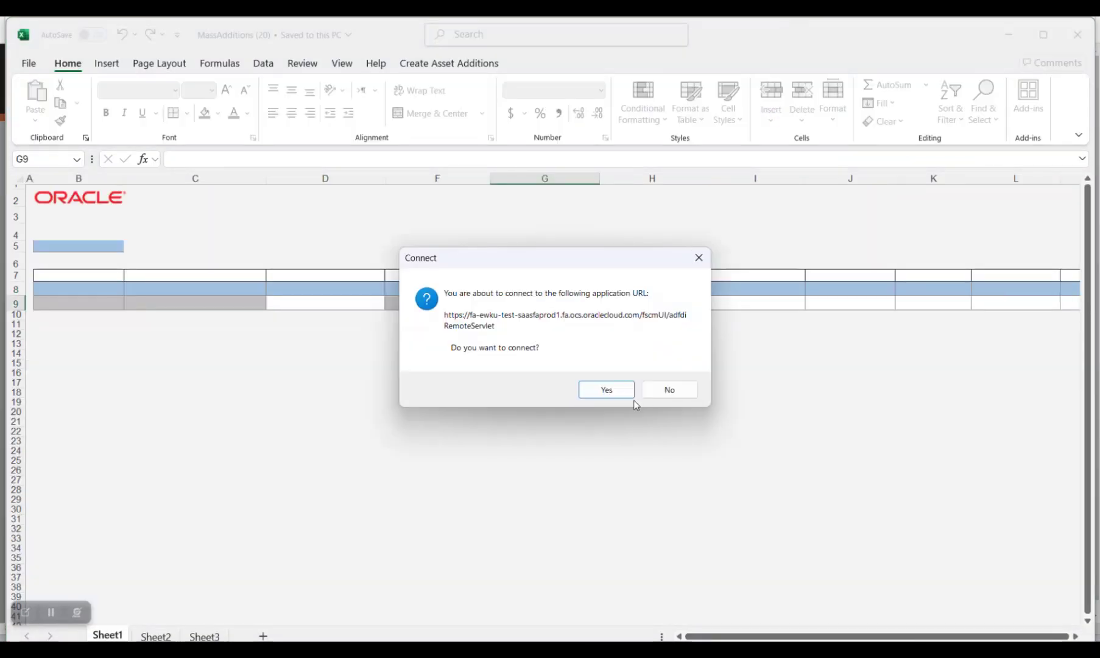
left_click(622, 391)
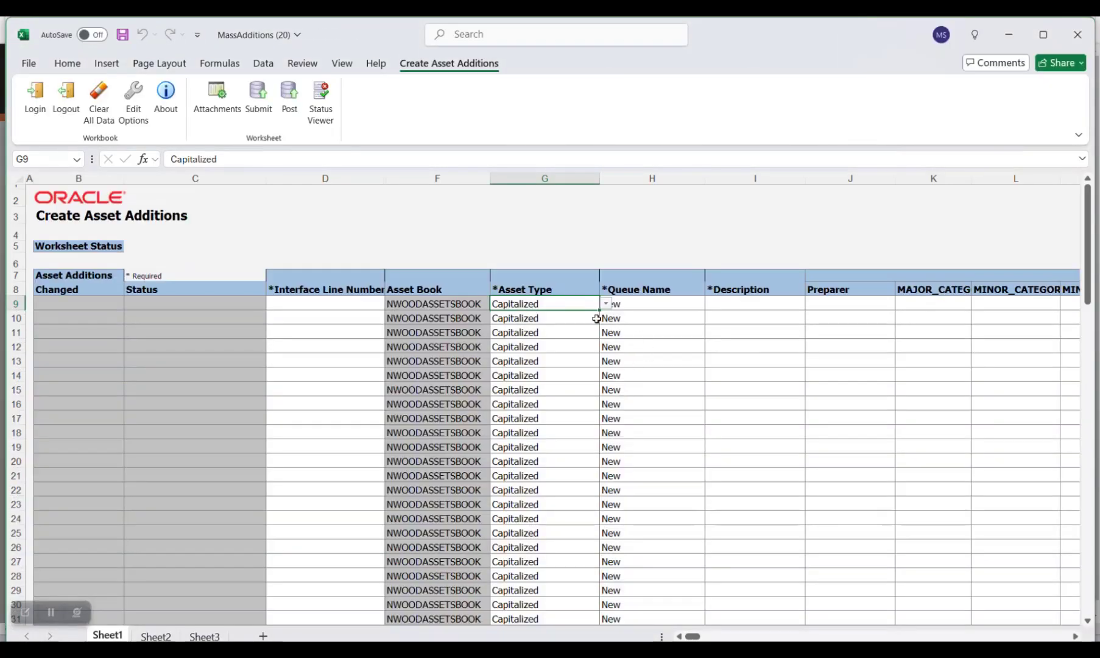
- Set the Queue Name to Post for the first five asset lines, rows 9 to 13
left_click(653, 307)
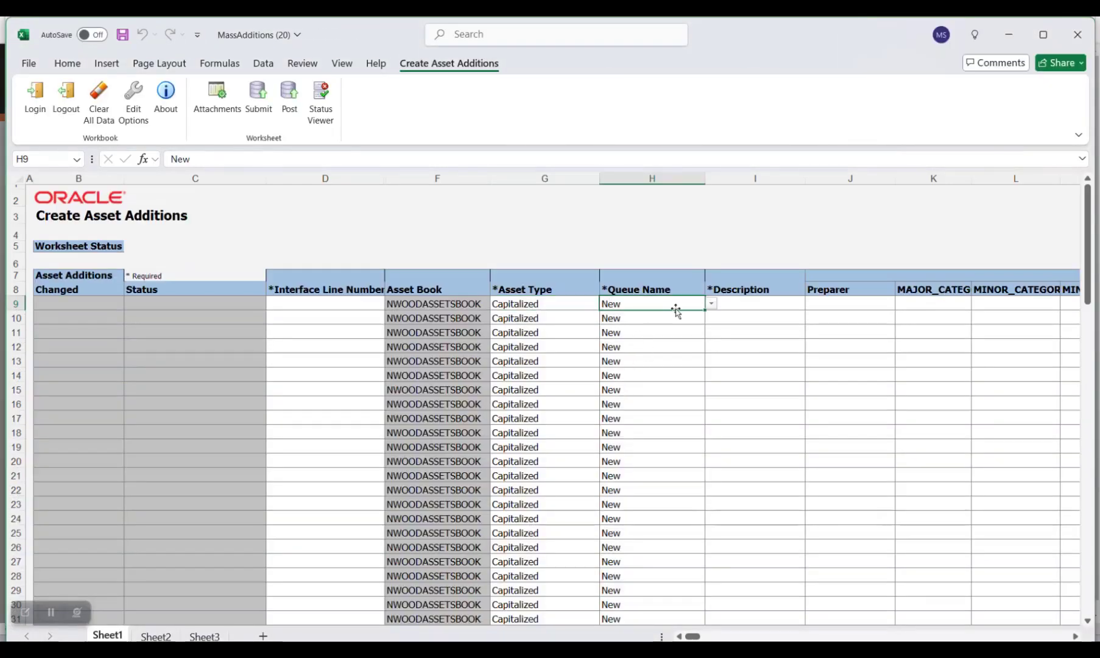
left_click(711, 303)
left_click(662, 403)
left_click(700, 319)
left_click(711, 318)
left_click(663, 414)
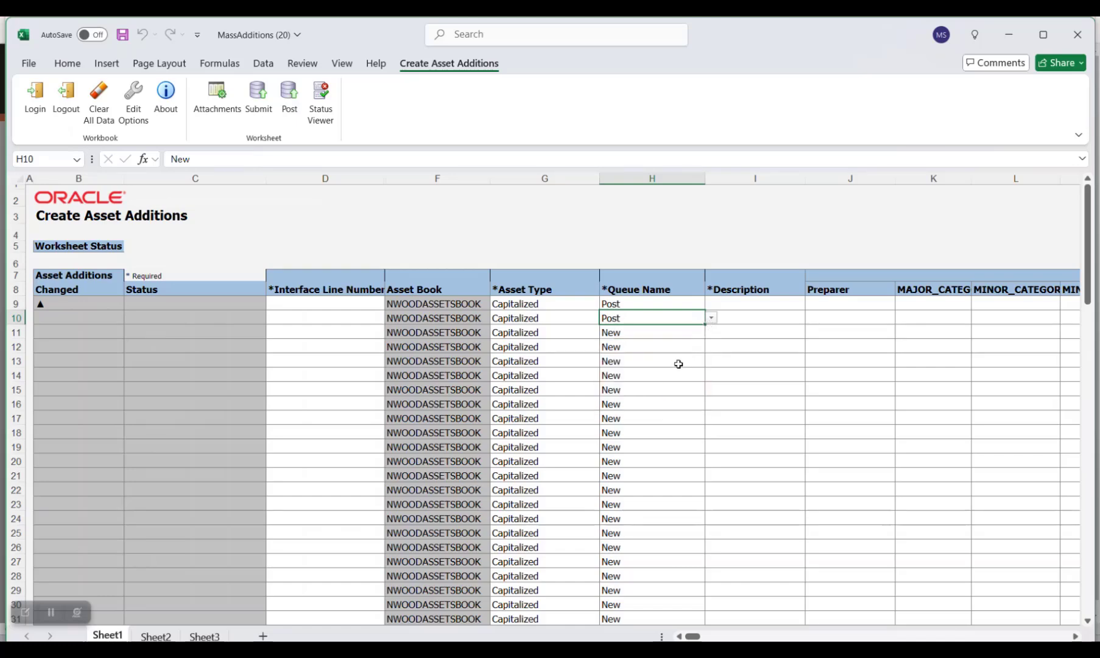
left_click(674, 333)
left_click(712, 334)
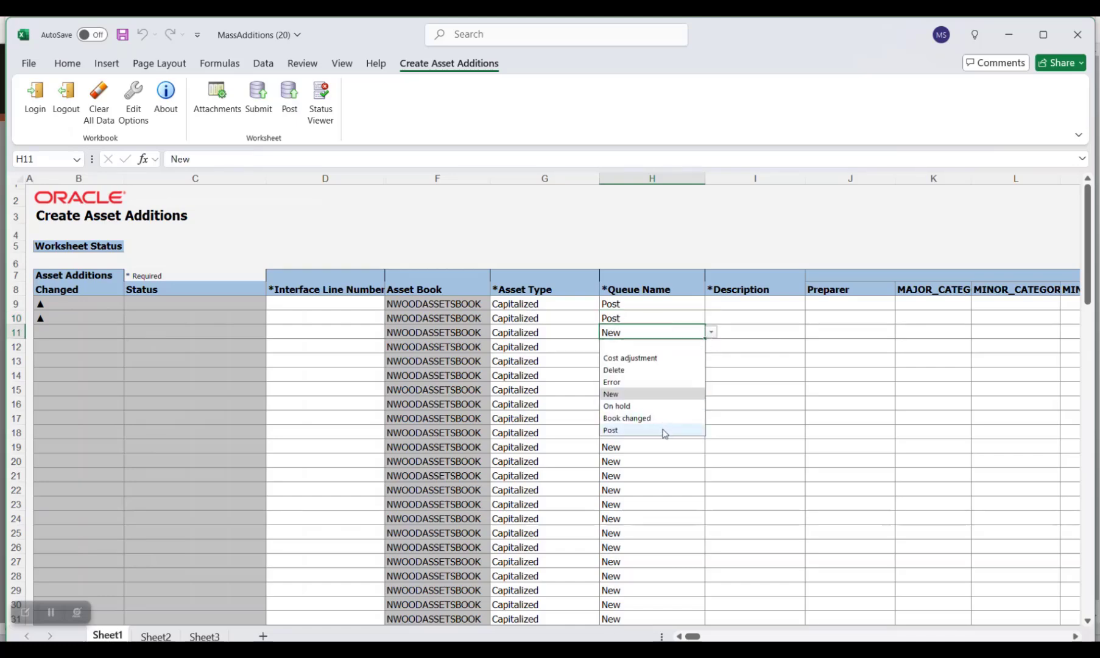
left_click(663, 430)
left_click(675, 346)
left_click(711, 348)
left_click(664, 444)
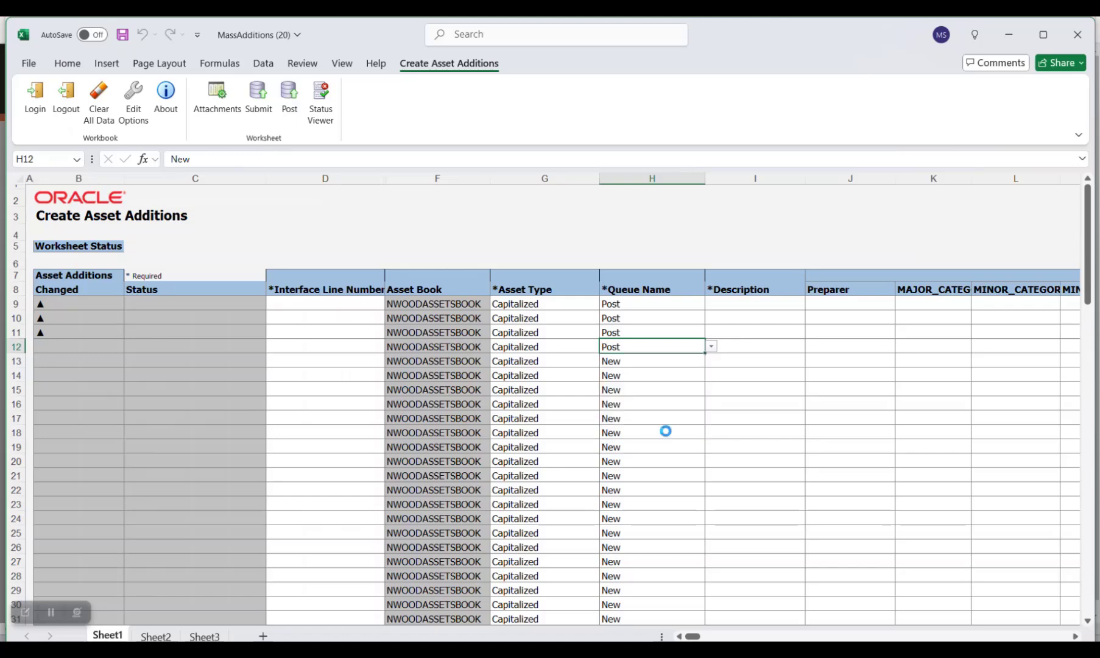
left_click(667, 364)
left_click(712, 361)
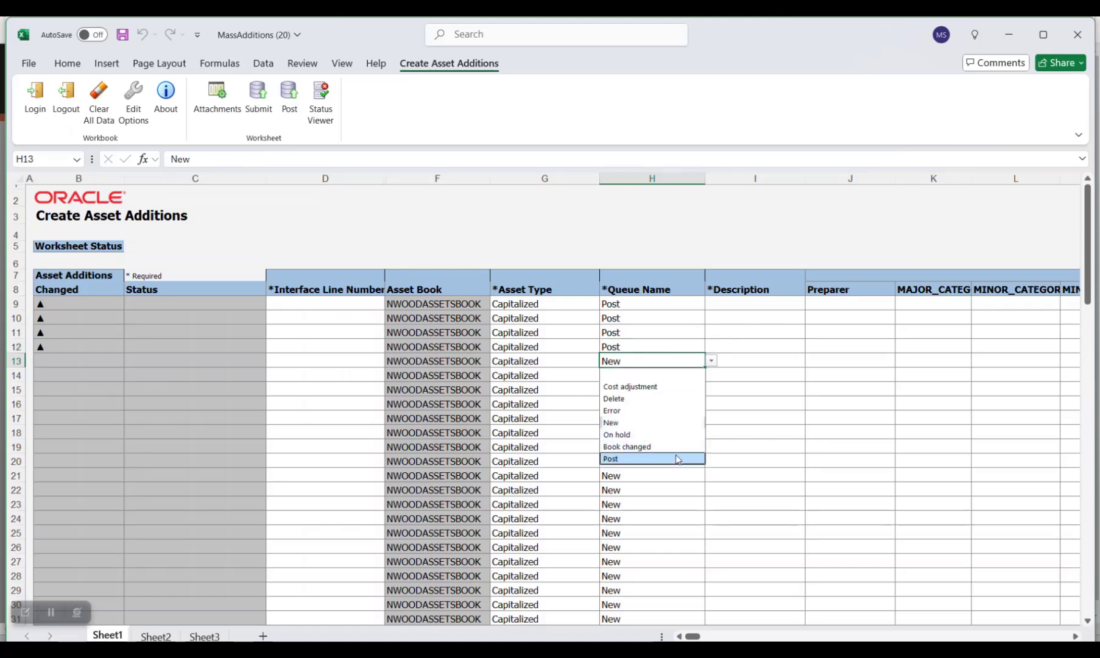
left_click(664, 459)
- Number the interface lines 1 to 5 in rows 9 to 13
left_click(358, 305)
type("1")
key("Return")
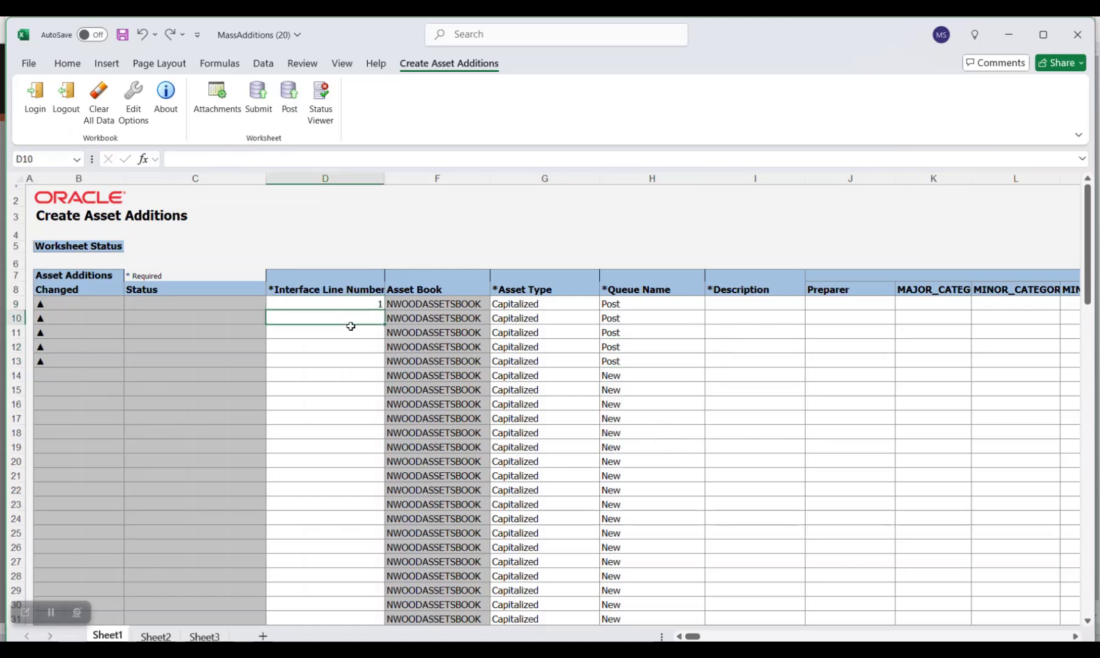
type("2")
key("Return")
type("3")
key("Return")
type("4")
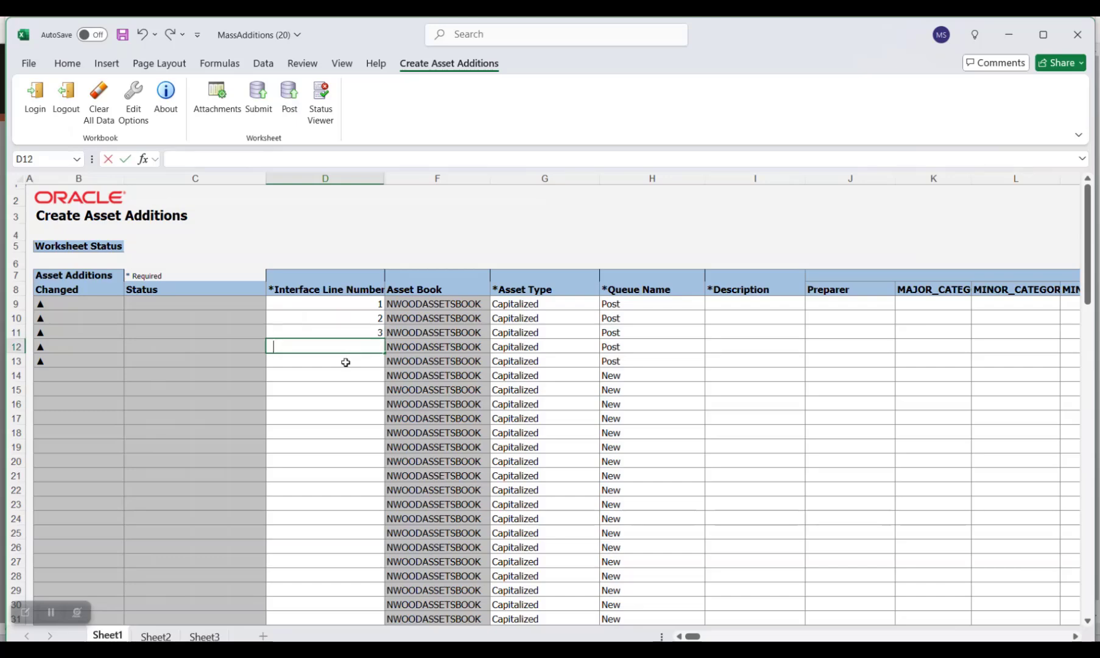
key("Return")
type("5")
left_click(719, 364)
- Enter the descriptions ASEMEMB1 to ASEMEMB5 for the five asset lines in rows 9 to 13
left_click(776, 306)
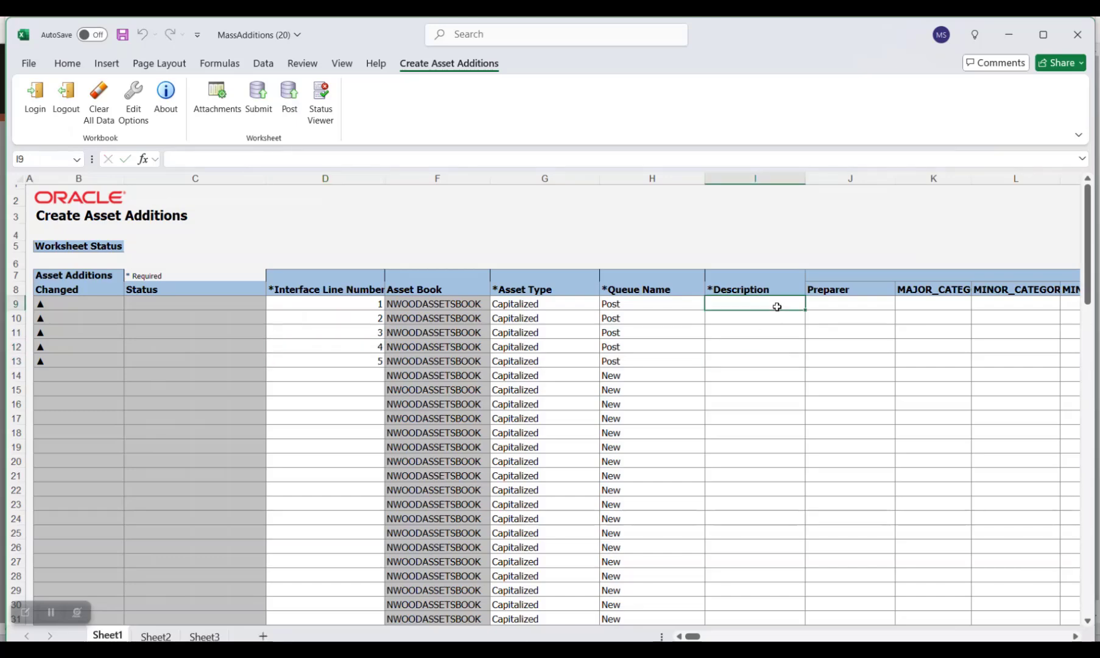
key("Caps_Lock")
type("ASEMEMB")
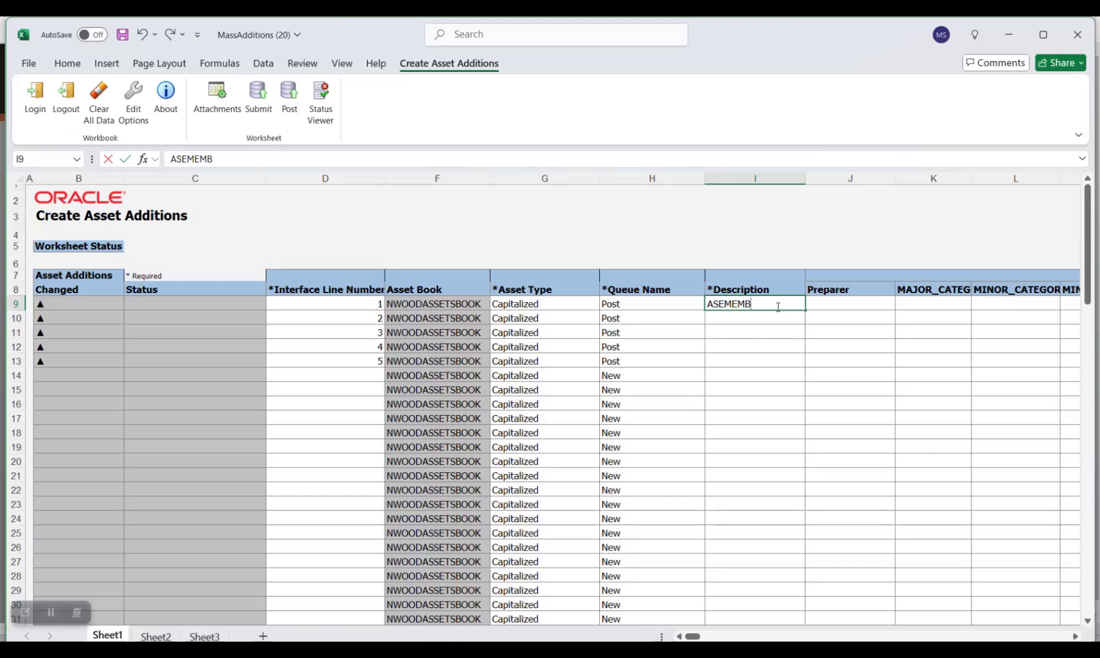
key("Tab")
left_click(779, 300)
left_click_drag(803, 310, 801, 371)
left_click(839, 307)
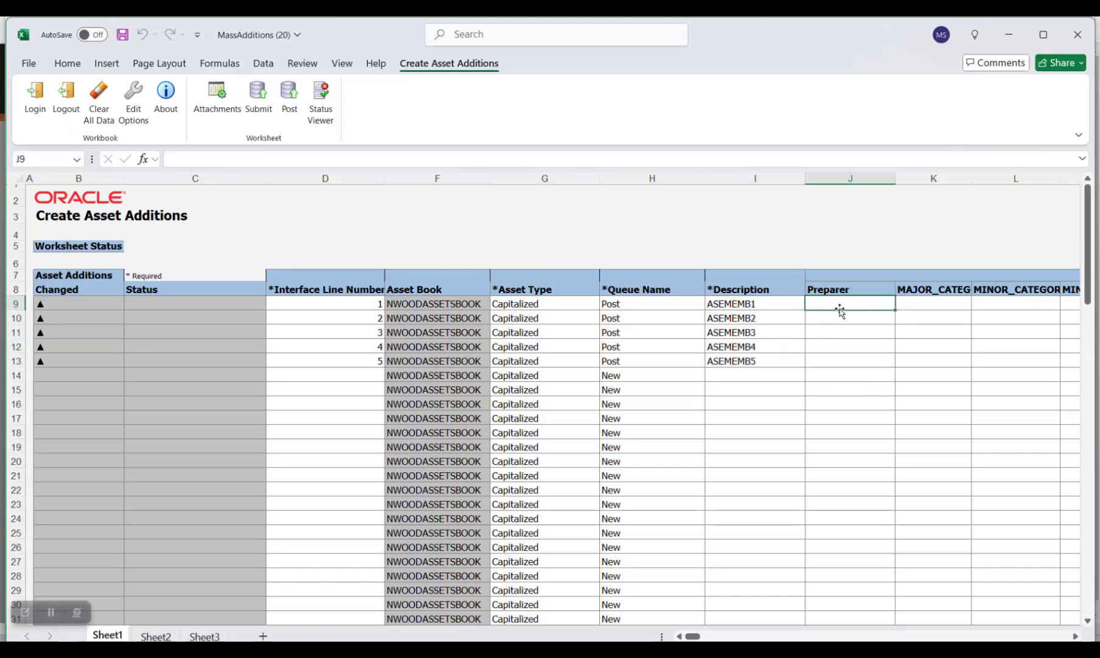
- Copy the category, date, cost, units and location values of the four assets from MassAdditions (19) into MassAdditions (20), rows 9 to 12
key("Tab")
key("alt+Tab")
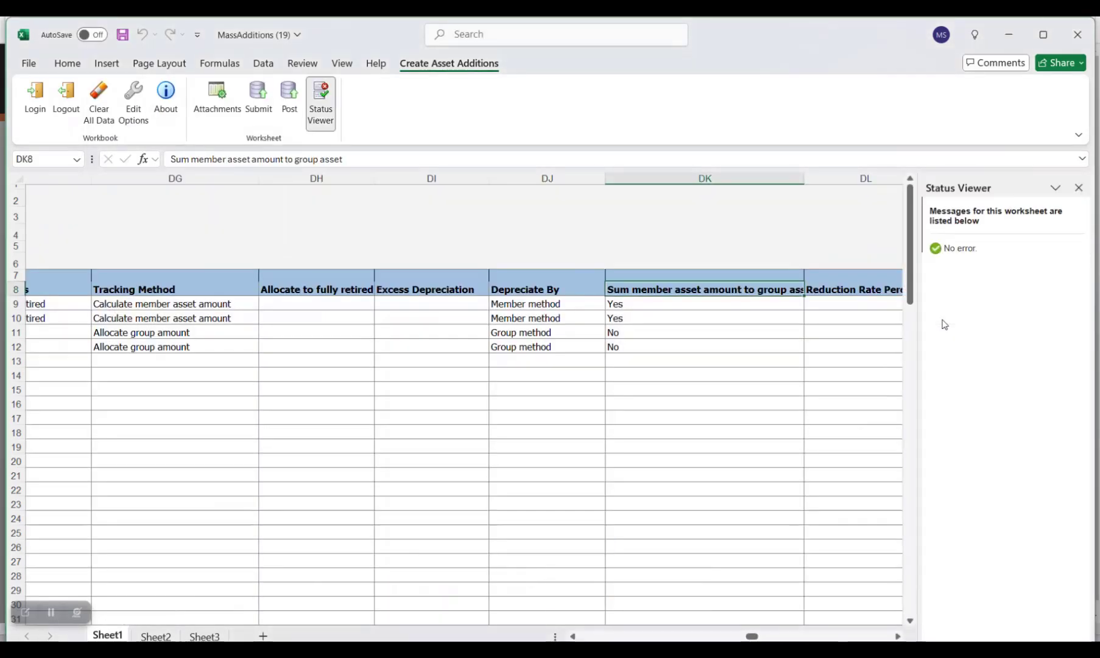
left_click(1079, 187)
left_click_drag(899, 636, 698, 636)
left_click_drag(573, 304, 688, 344)
key("ctrl+c")
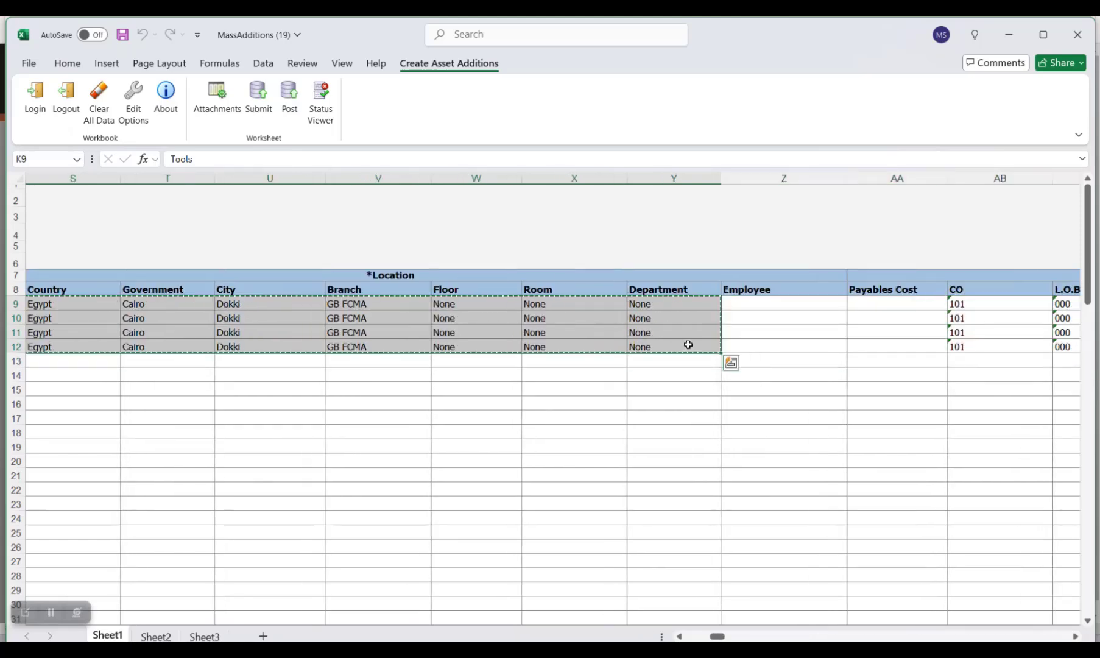
key("alt+Tab")
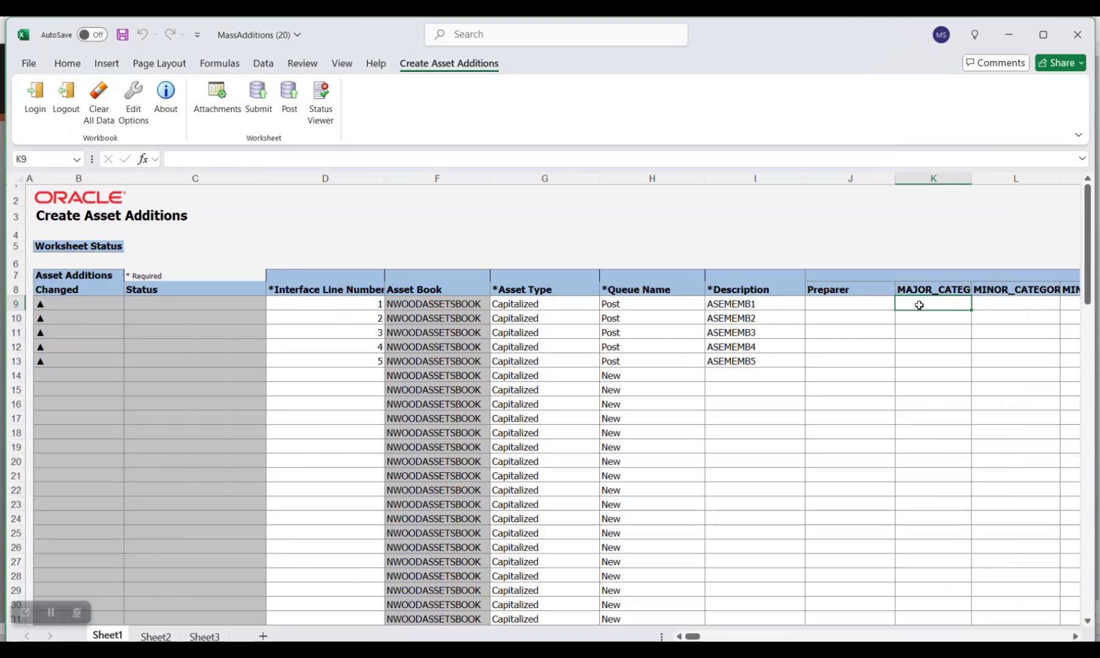
key("ctrl+v")
- Set the Cost to 1000 for the first four member assets in rows 9 to 12
left_click(1075, 636)
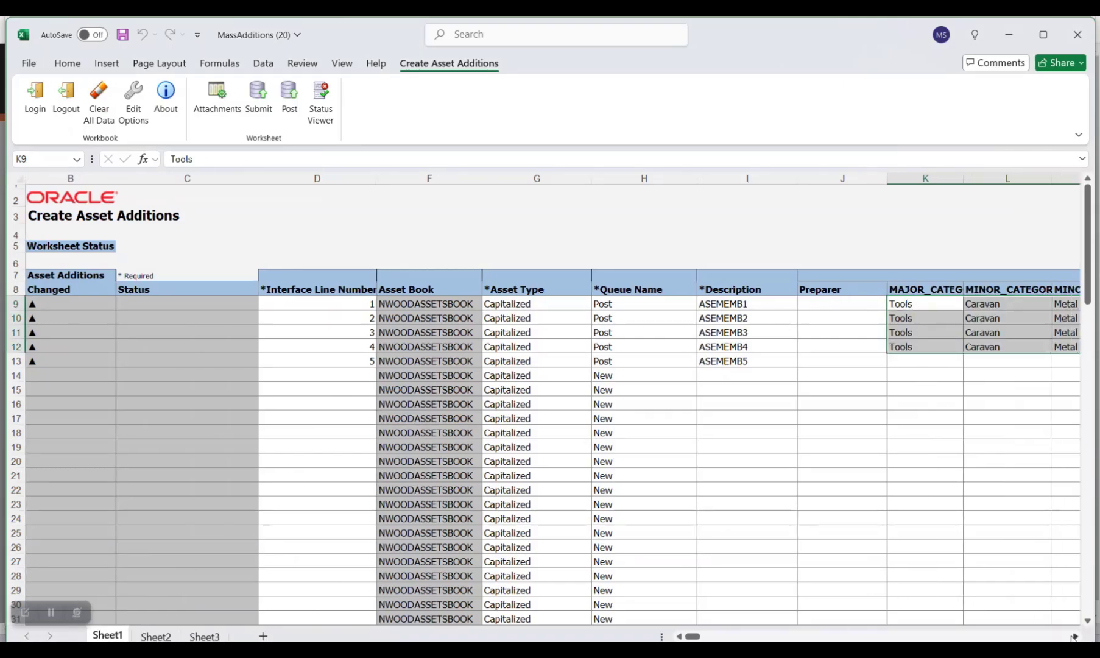
left_click(751, 299)
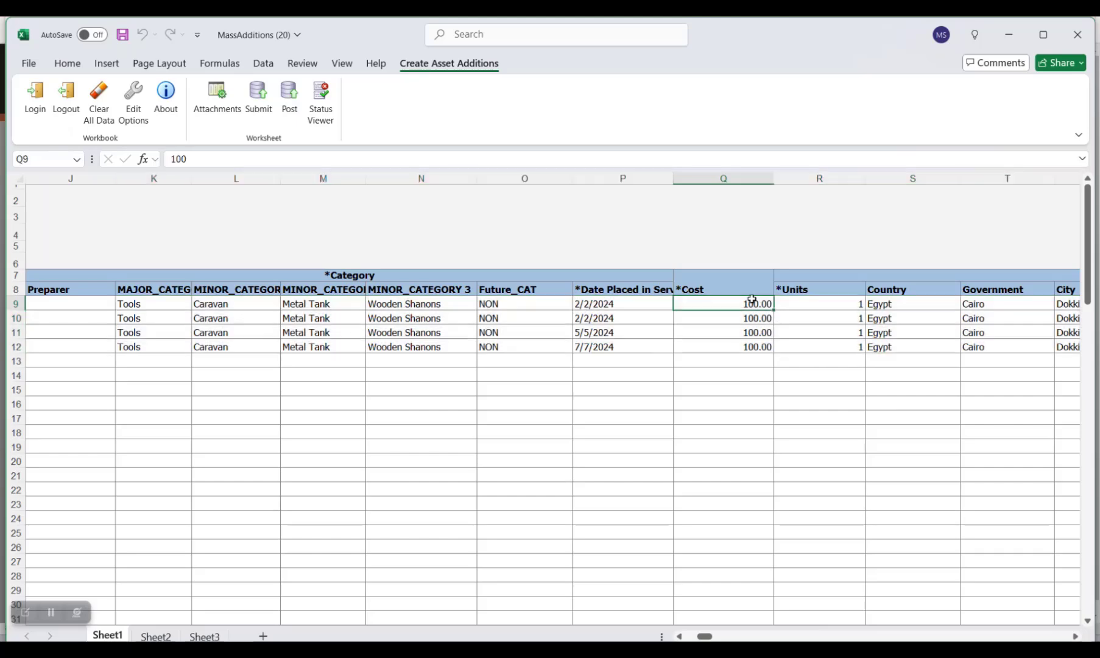
type("1000")
key("Return")
double_click(757, 315)
type("0")
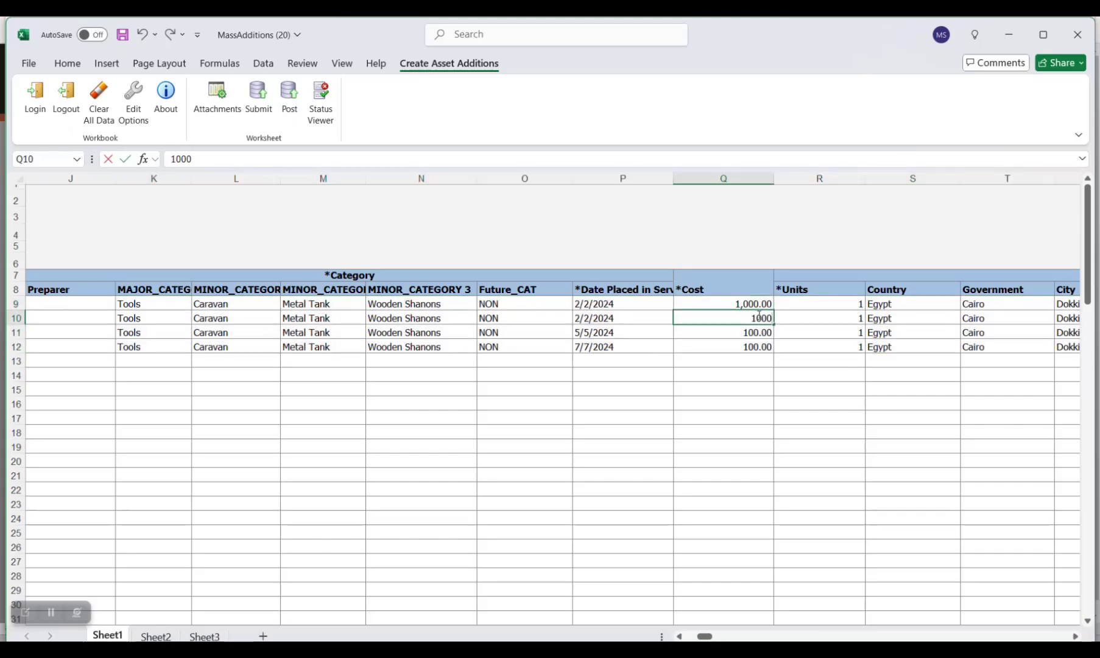
key("Return")
type("1000")
key("Return")
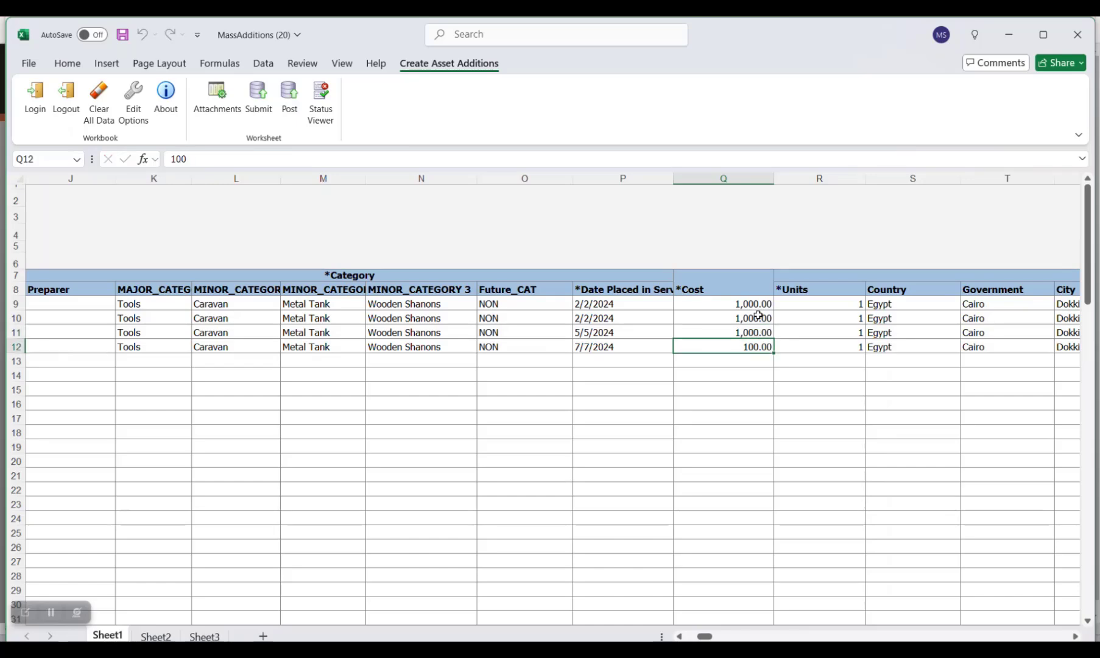
type("1000")
key("Tab")
key("Tab")
key("Tab")
key("Tab")
key("Tab")
key("Tab")
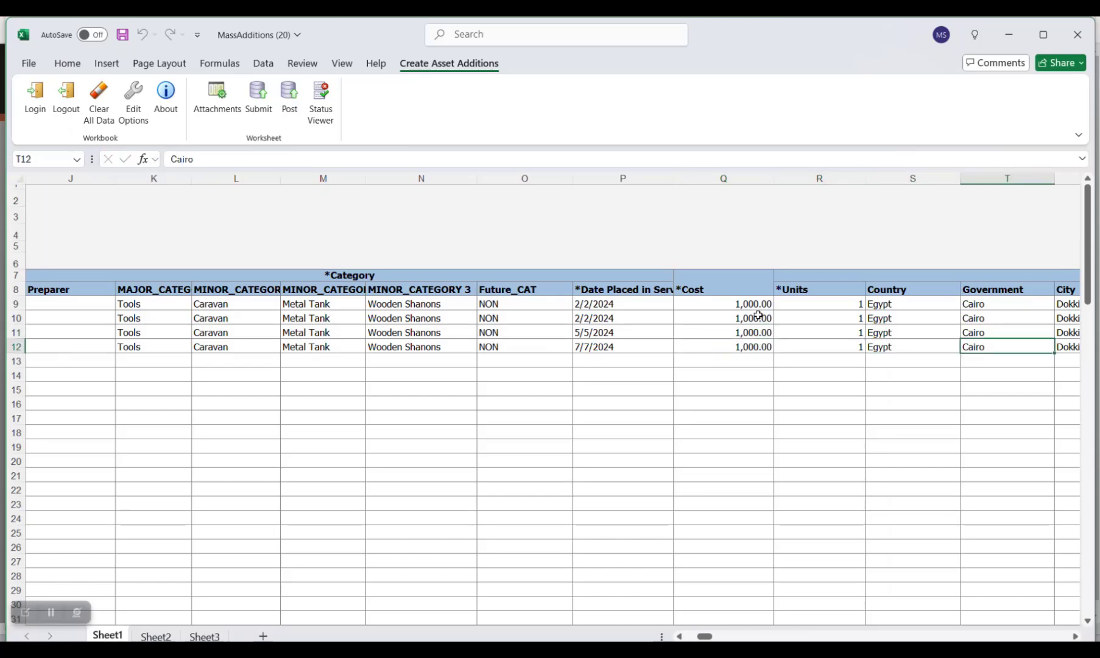
- Set the Date Placed in Service to 5/5/2023 for ASEMEMB3 and 7/7/2023 for ASEMEMB4
left_click(292, 302)
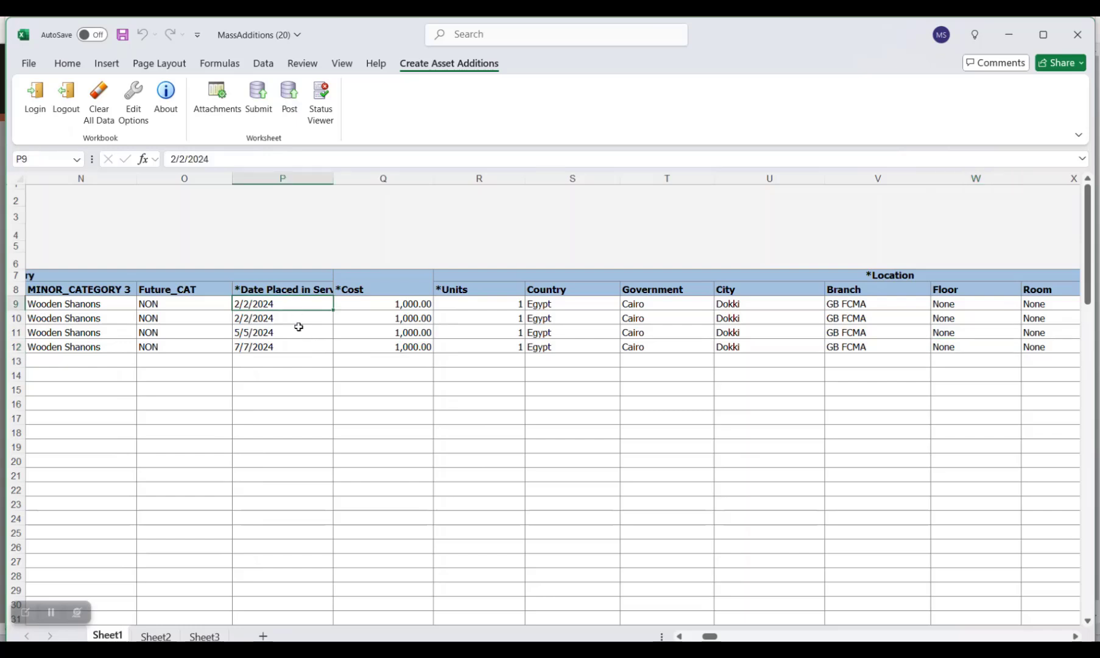
left_click(278, 333)
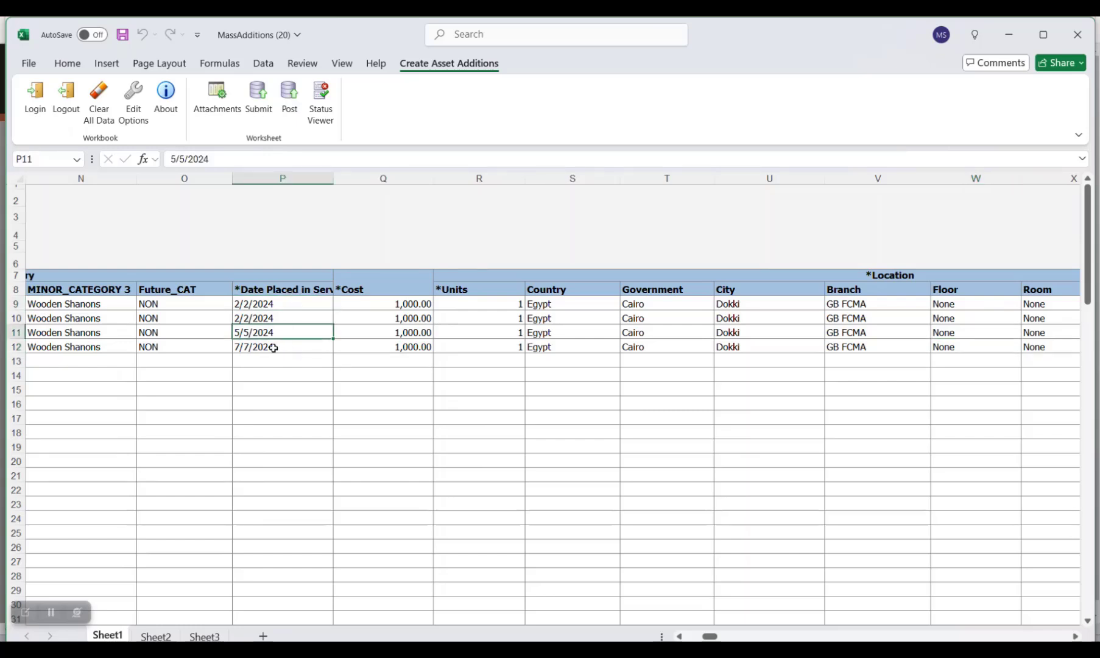
double_click(273, 347)
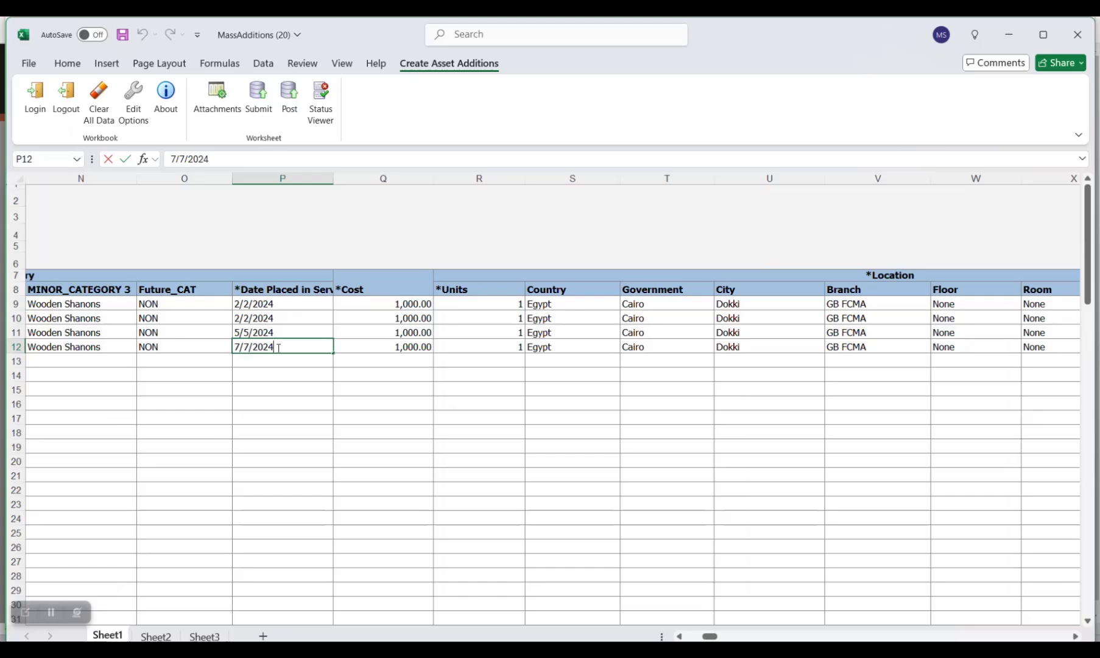
left_click(309, 333)
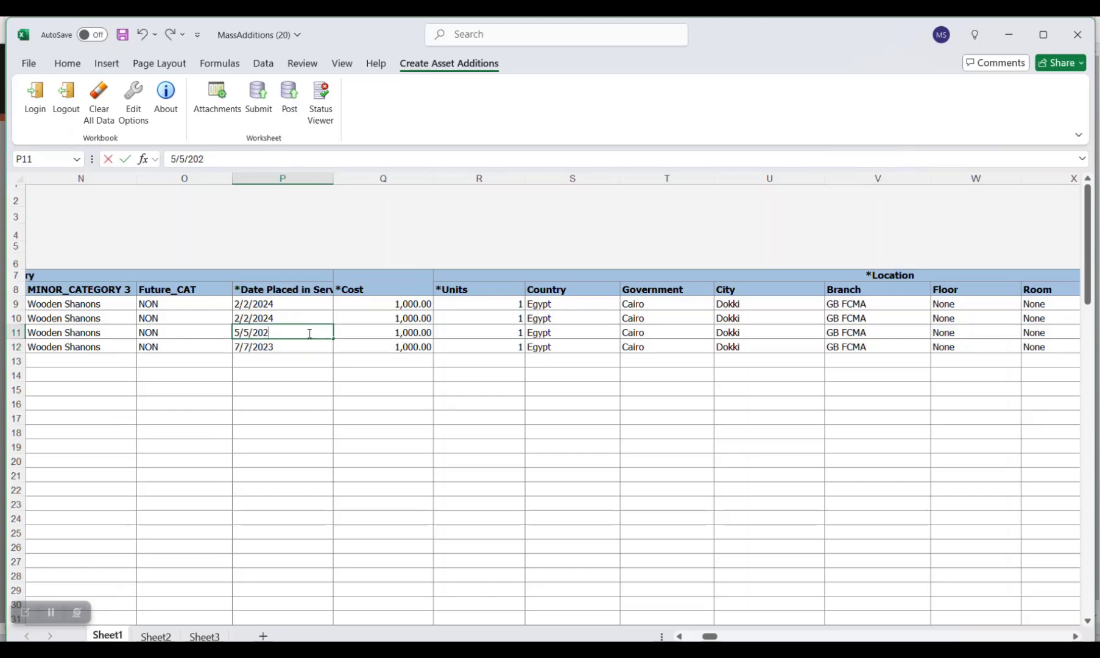
type("3")
left_click(407, 359)
- Copy the ASEMEMB4 values from Major Category onward in row 12 into the matching cells for ASEMEMB5 in row 13
left_click_drag(710, 636, 693, 636)
left_click(830, 359)
key("Right")
key("Right")
key("Right")
key("Right")
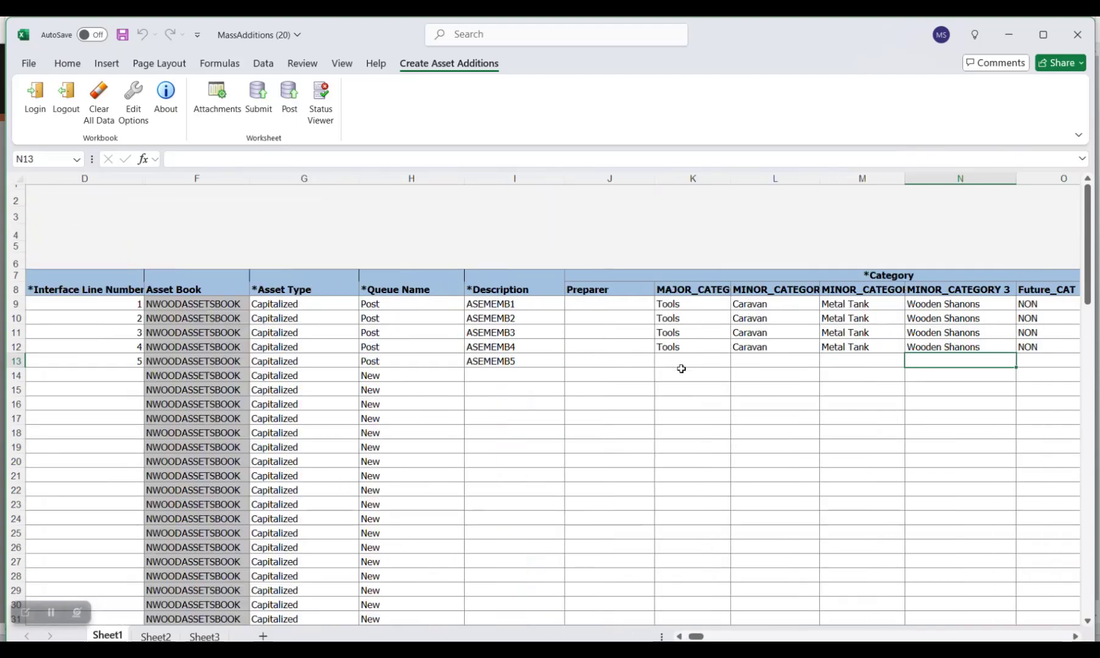
left_click(682, 363)
left_click_drag(685, 346, 1095, 348)
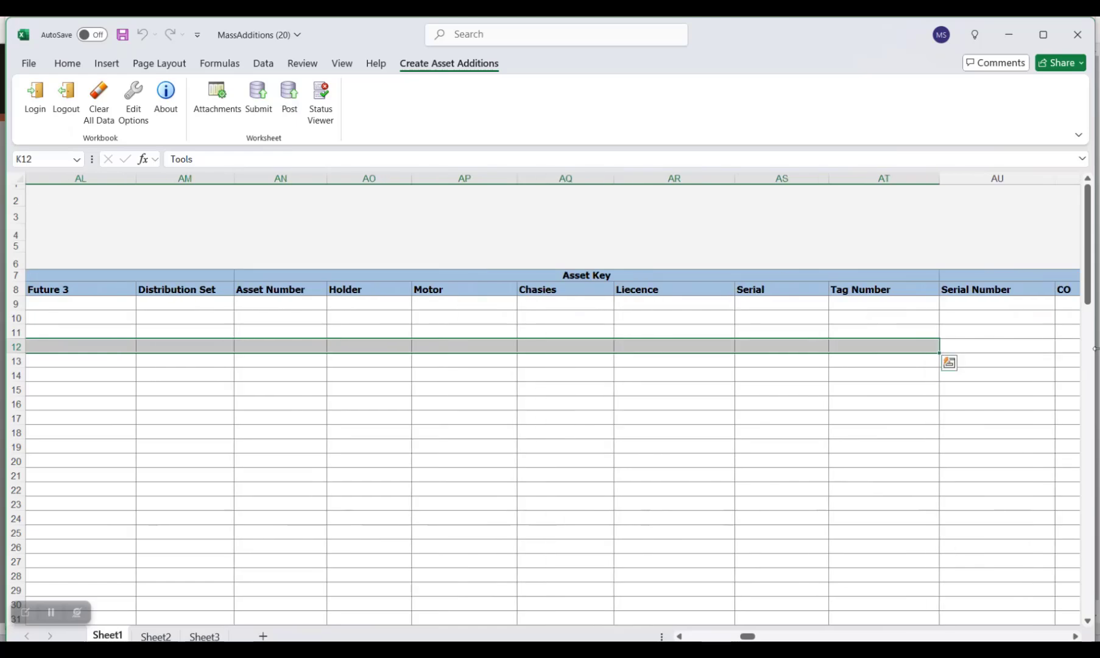
key("ctrl+c")
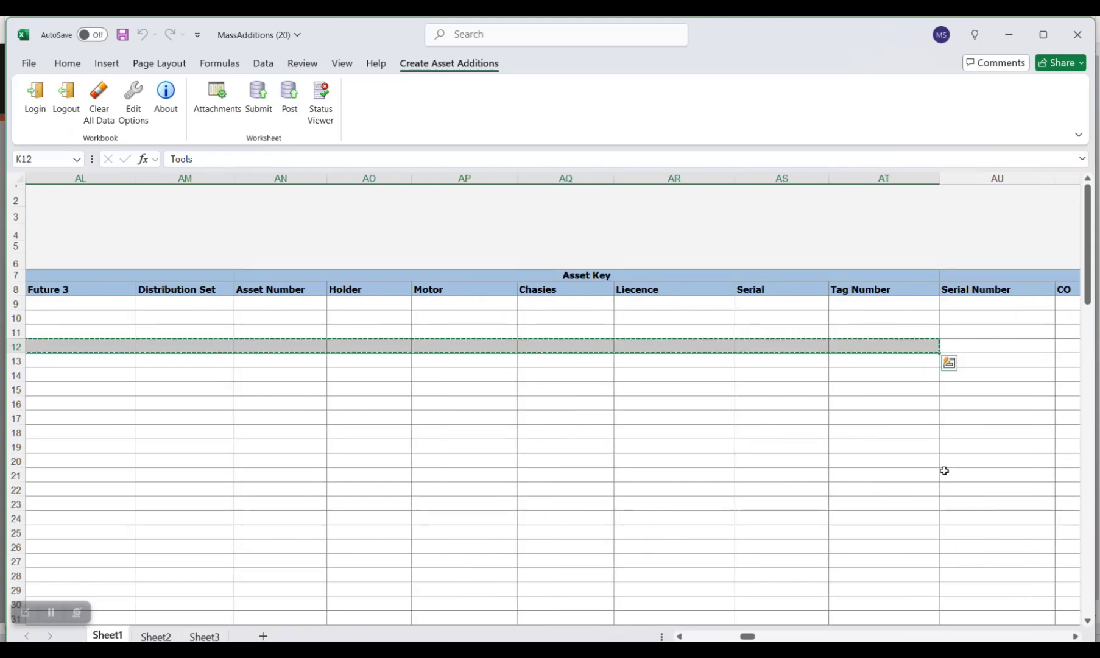
left_click(719, 637)
left_click(719, 638)
left_click_drag(718, 637, 700, 636)
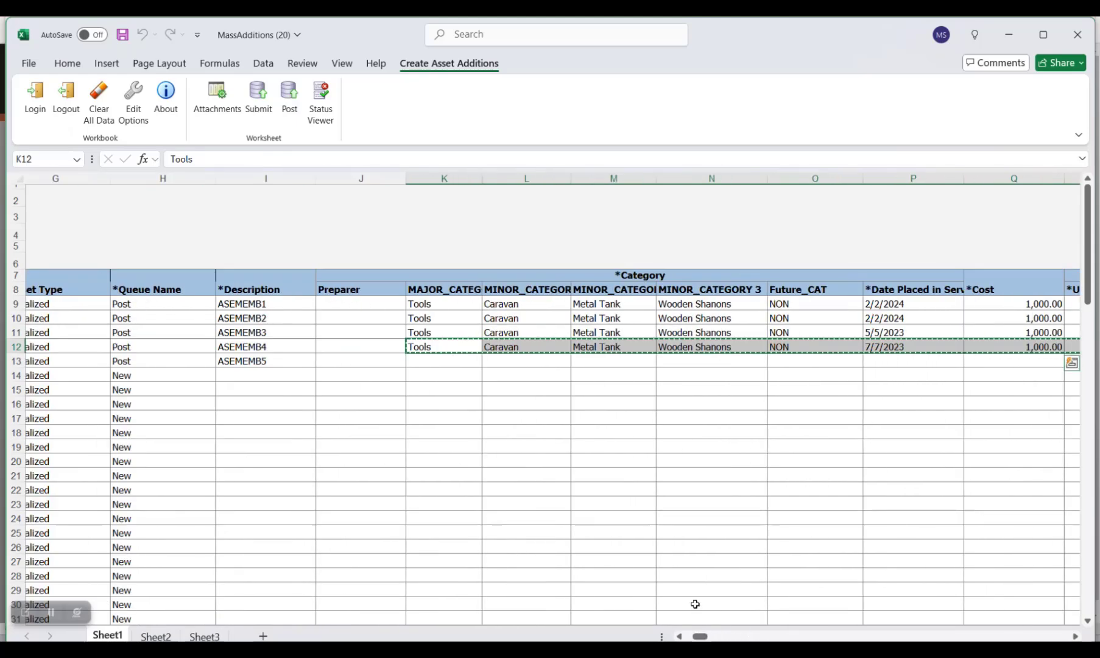
left_click(445, 361)
key("ctrl+v")
left_click(745, 364)
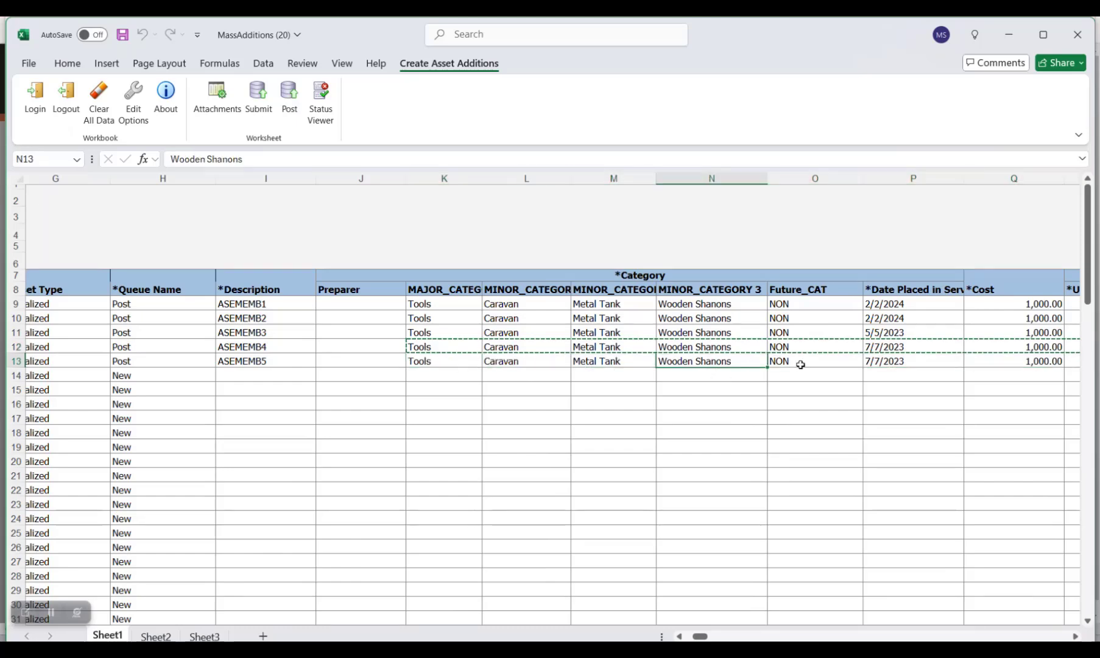
- Paste the copied row 12 values starting at the Date Placed in Service cell of row 9
left_click(920, 363)
left_click(914, 302)
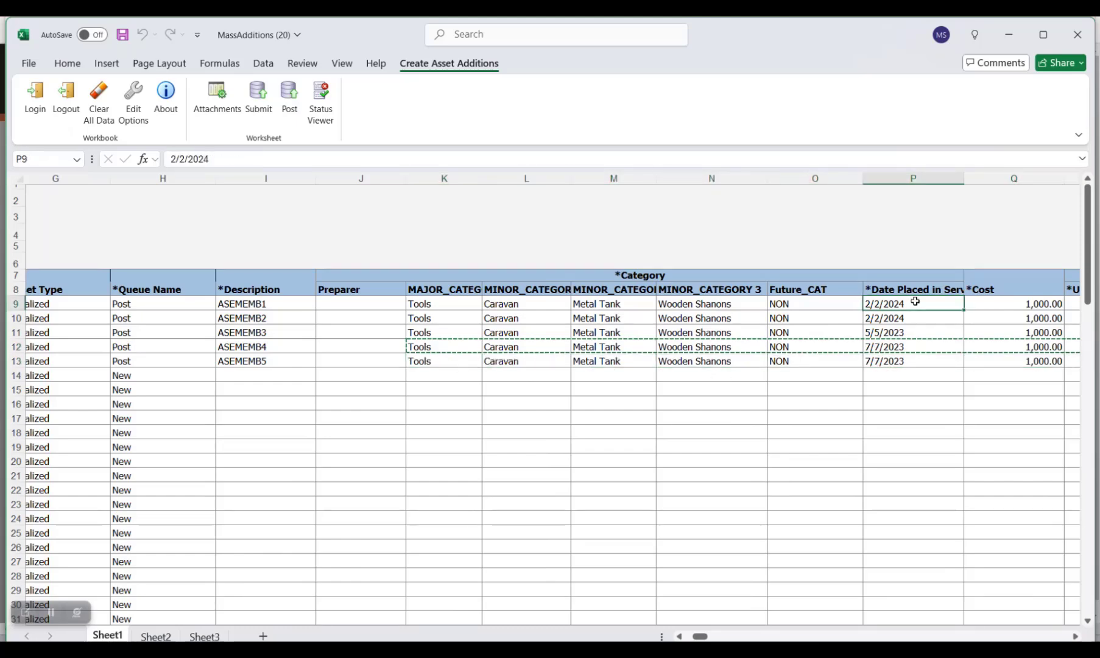
key("ctrl+v")
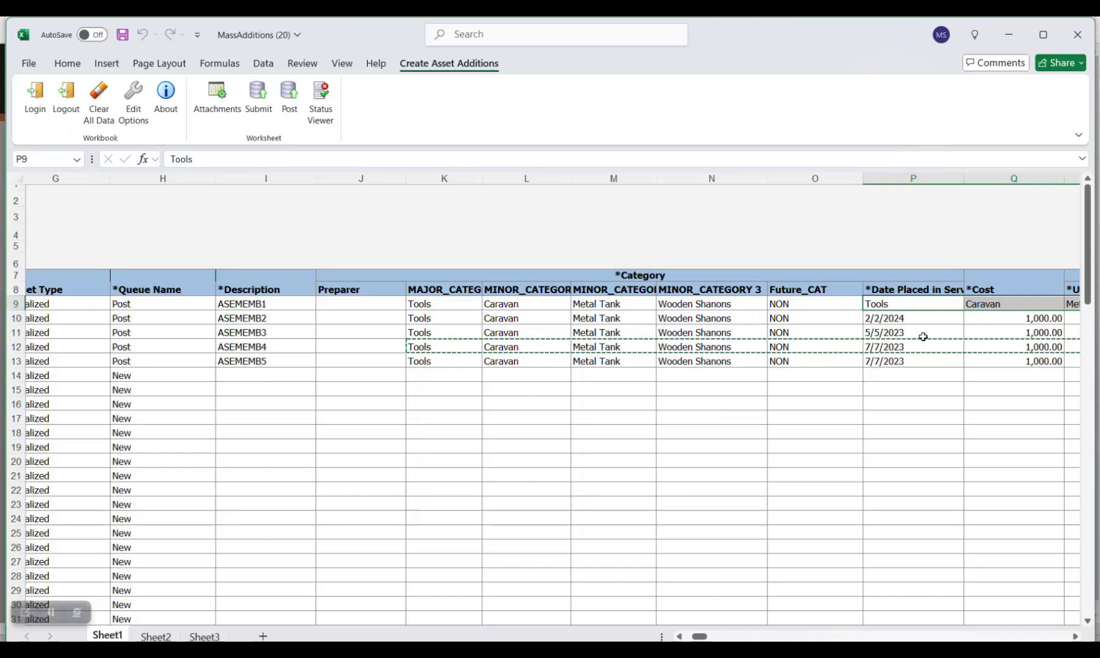
- Copy the 2/2/2024 Date Placed in Service from ASEMEMB2 in row 10 to ASEMEMB5 in row 13
left_click(893, 363)
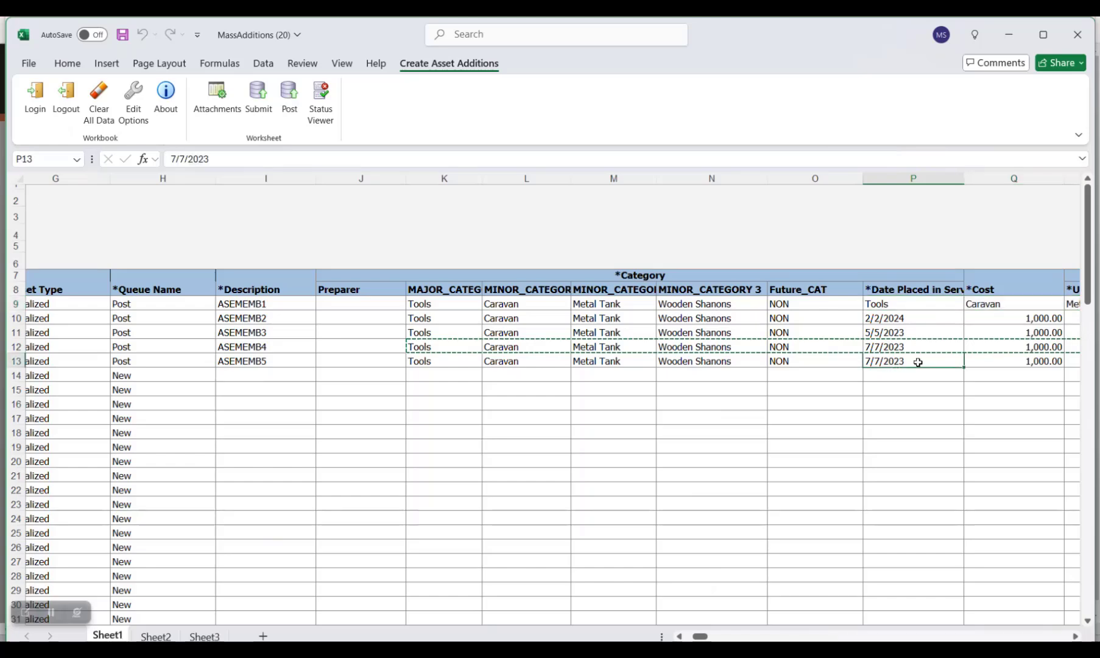
left_click(912, 317)
key("ctrl+c")
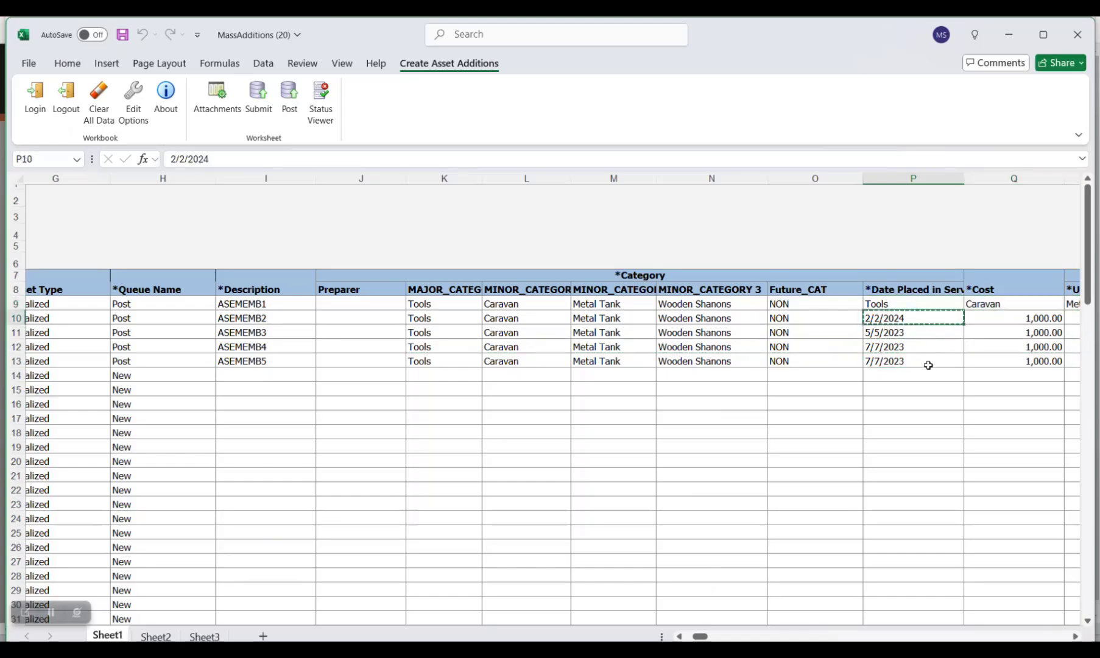
left_click(921, 362)
key("ctrl+v")
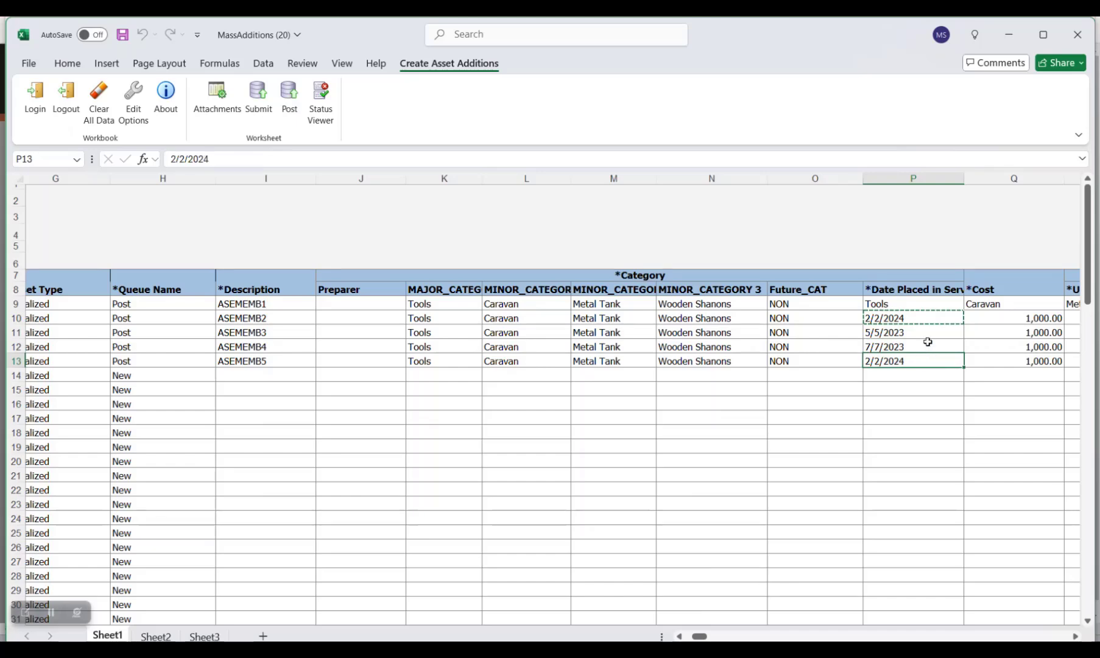
- Clear the misplaced values in row 9 from Date Placed in Service onward
left_click(910, 314)
left_click_drag(911, 318, 962, 320)
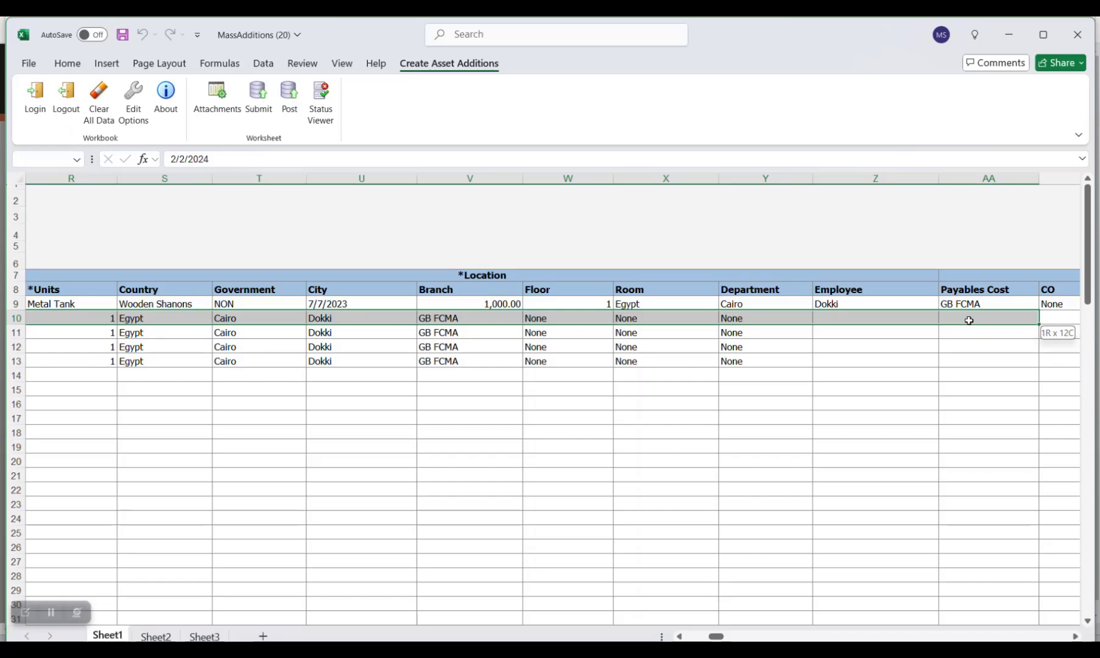
left_click_drag(968, 320, 968, 321)
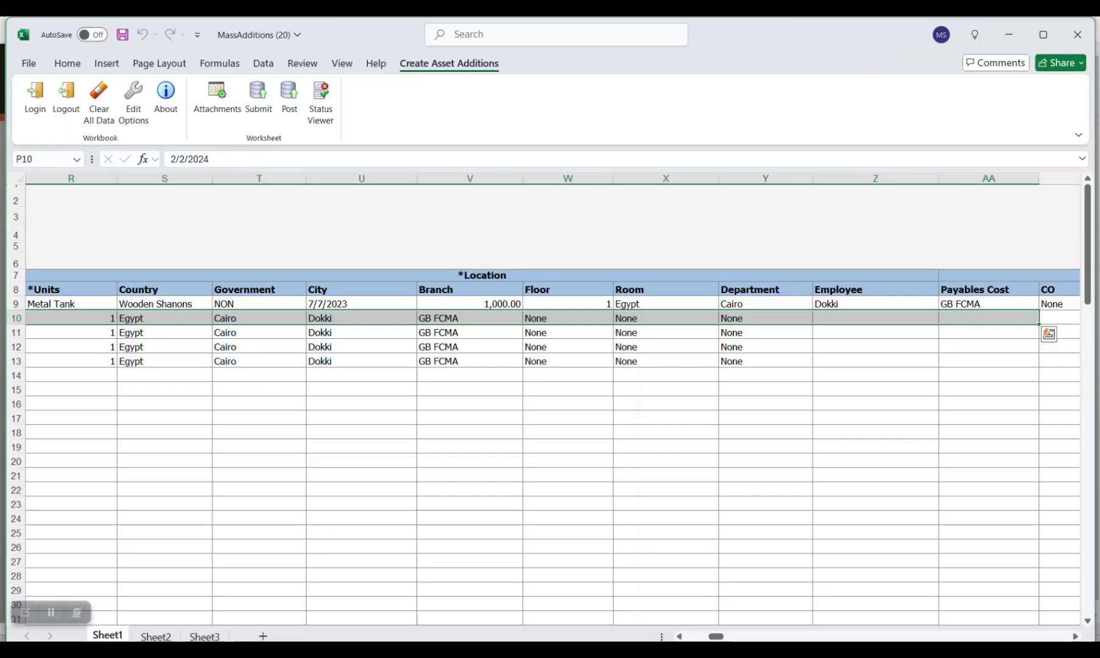
left_click(678, 636)
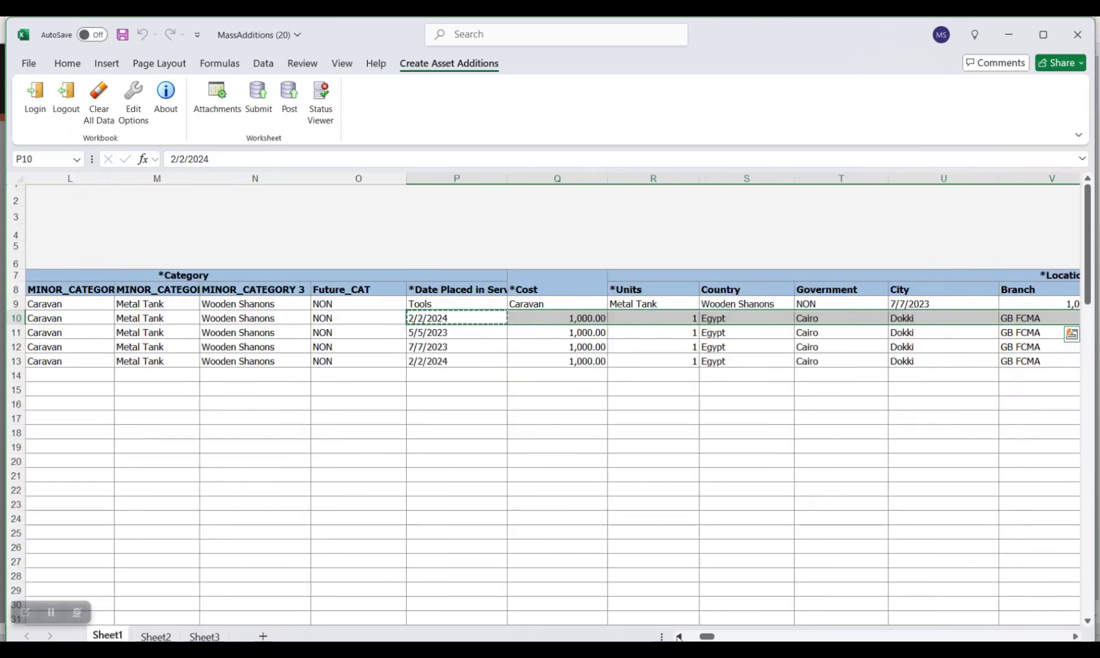
left_click(677, 636)
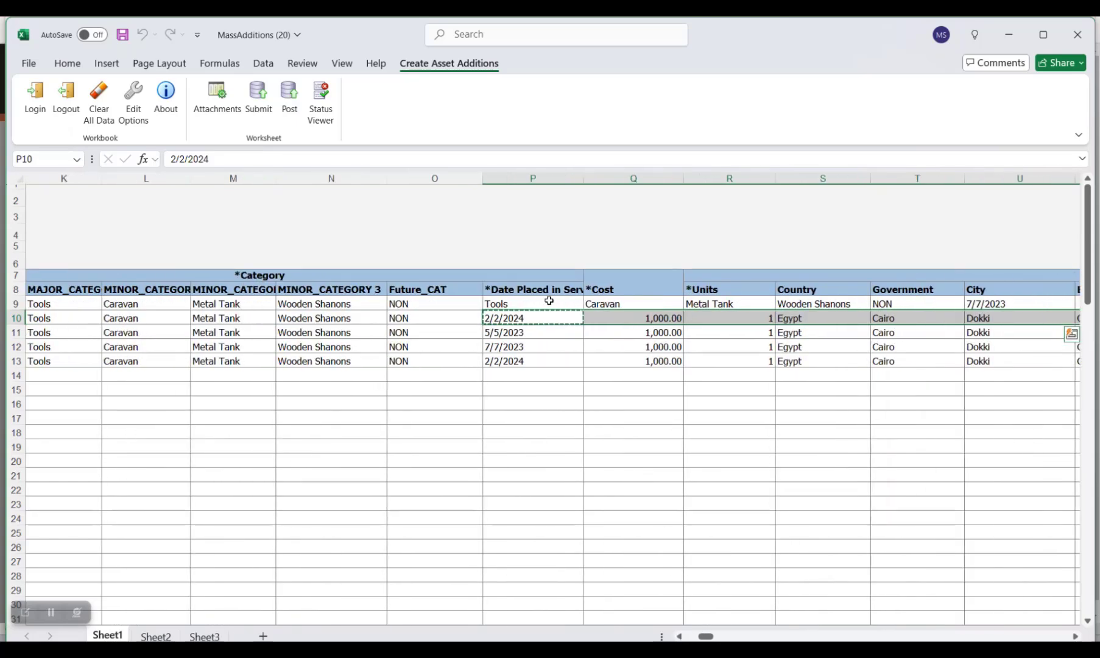
left_click_drag(548, 300, 1023, 310)
key("Delete")
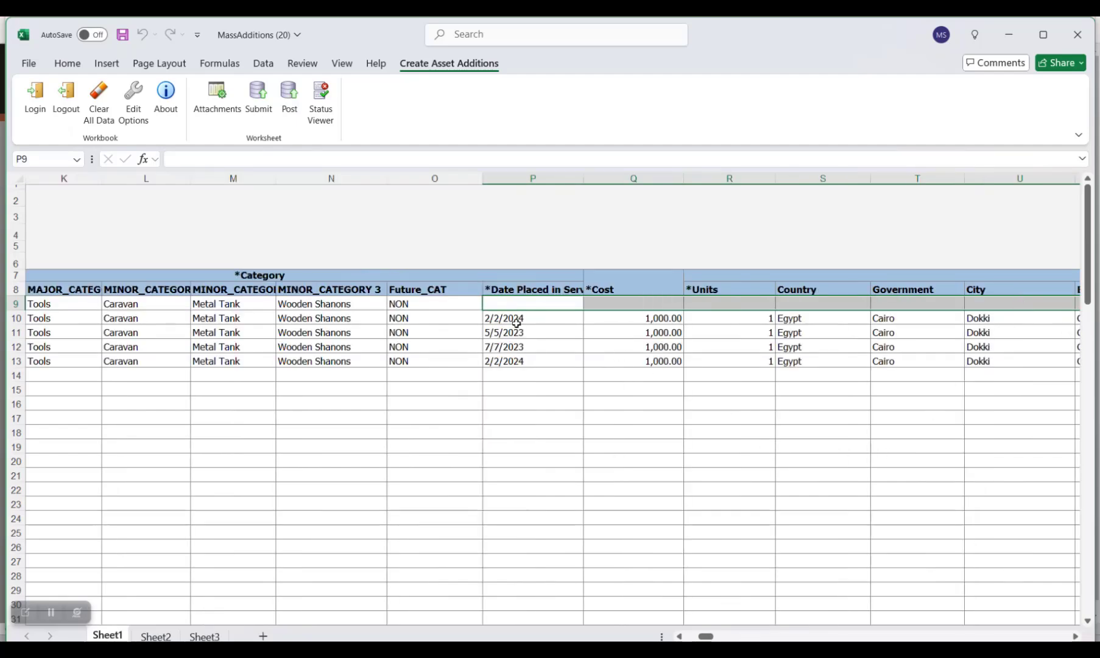
- Copy the row 10 values from Date Placed in Service onward into the emptied cells of row 9
left_click_drag(514, 320, 981, 317)
key("ctrl+c")
scroll(681, 636, "left", 11)
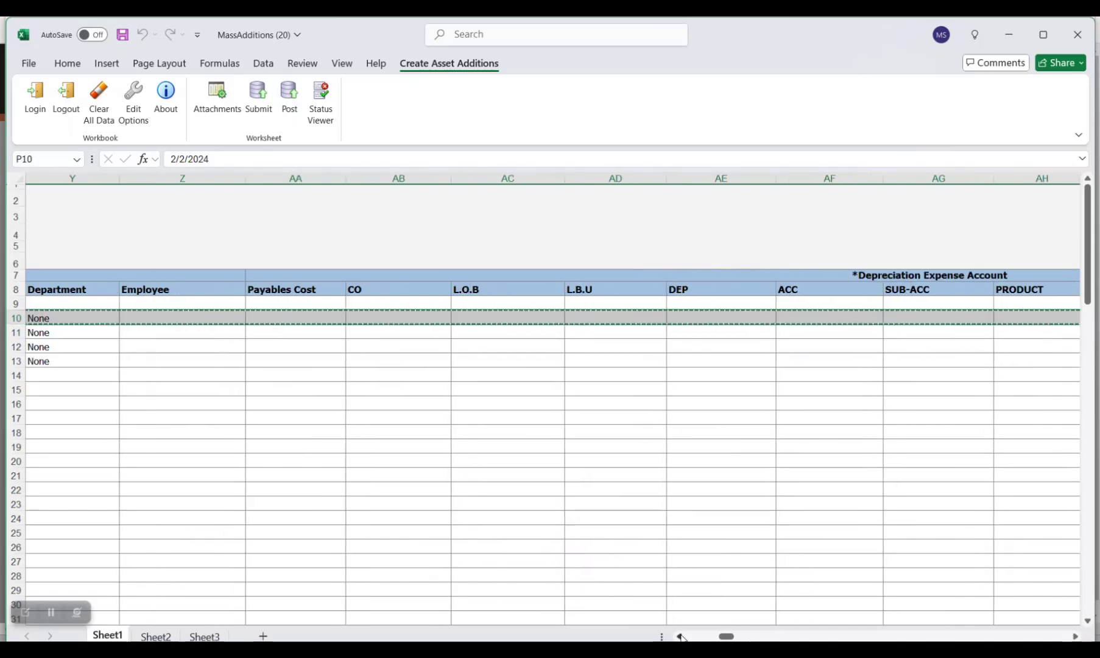
scroll(681, 636, "left", 3)
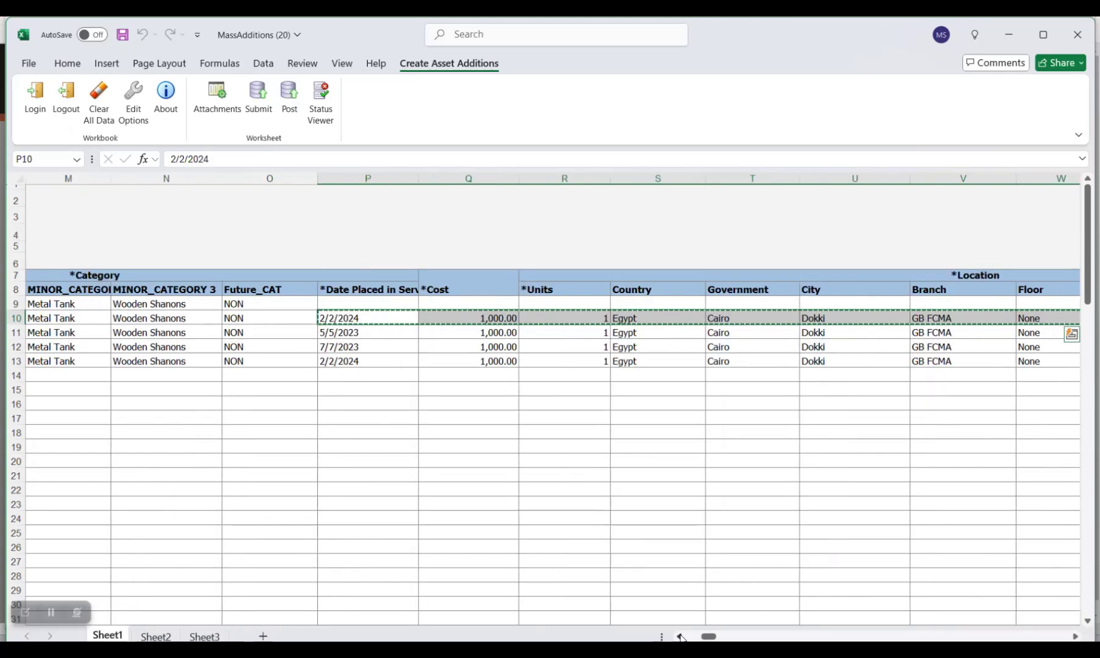
left_click(481, 299)
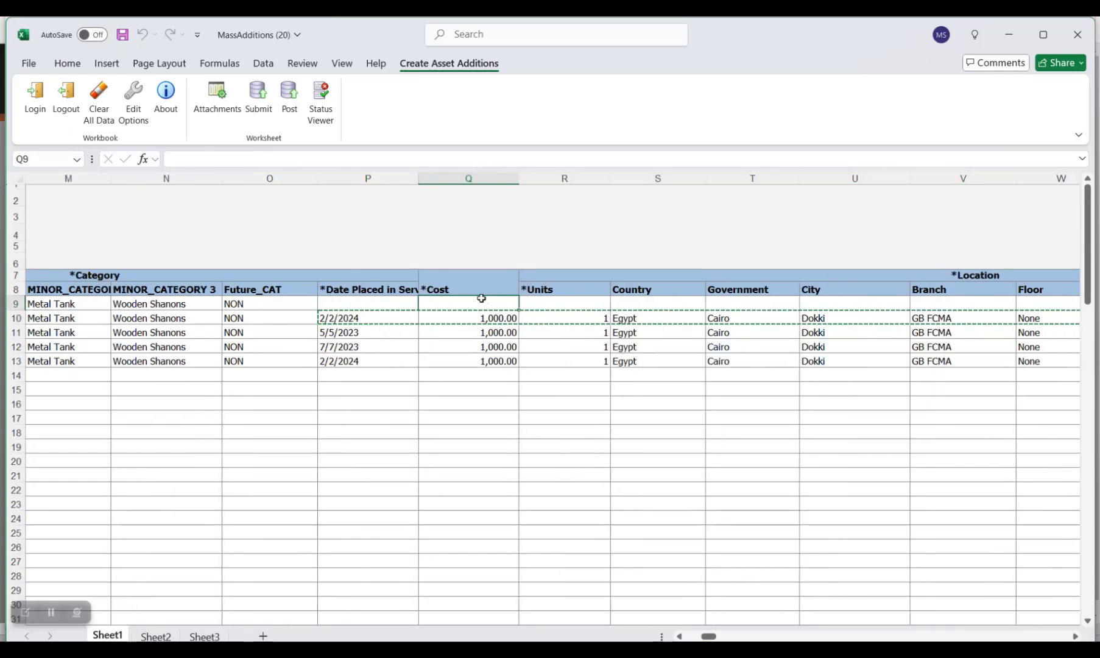
left_click(386, 303)
key("ctrl+v")
left_click(586, 346)
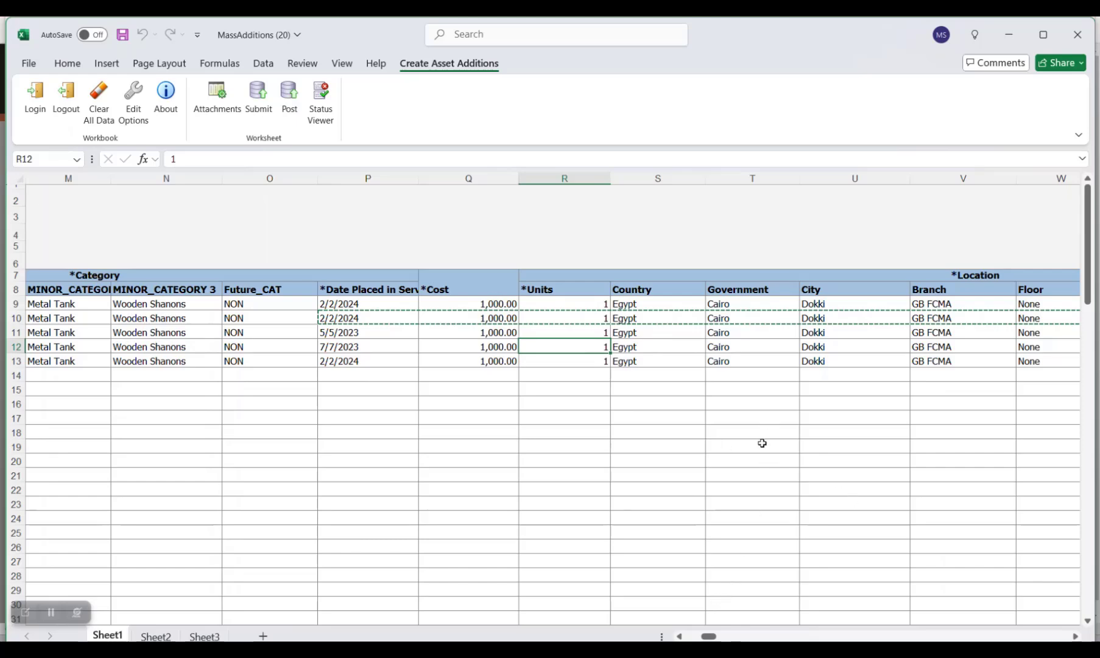
- Copy the Depreciation Expense Account values of rows 9 to 12, from CO through Future 3, in the MassAdditions (19) workbook
left_click_drag(709, 636, 858, 633)
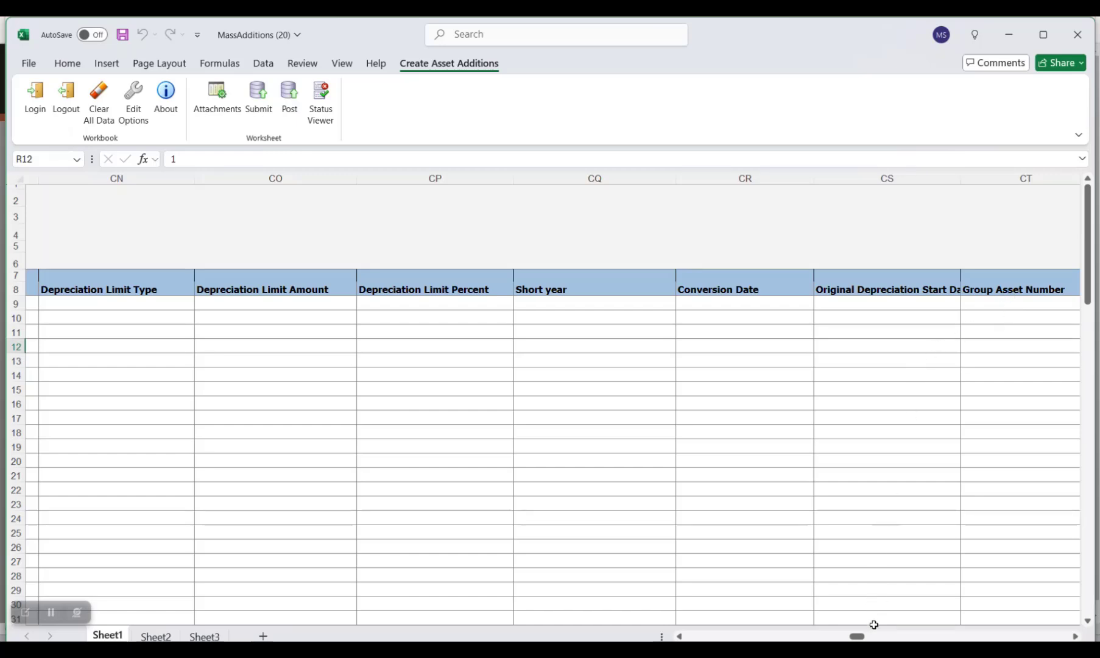
left_click_drag(857, 637, 717, 635)
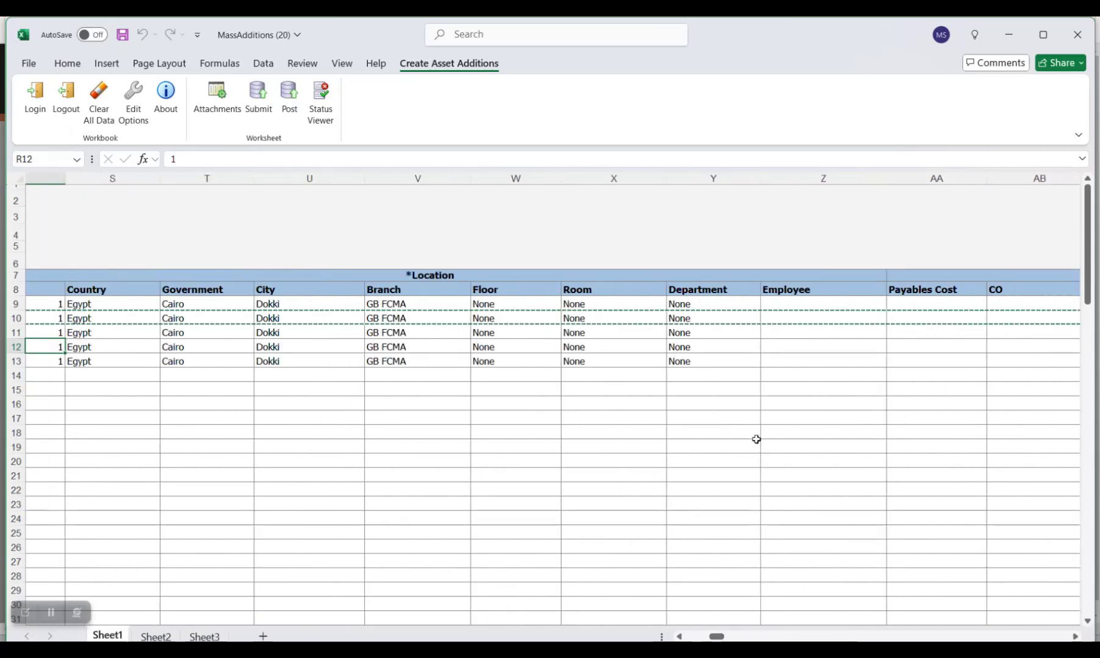
key("alt+Tab")
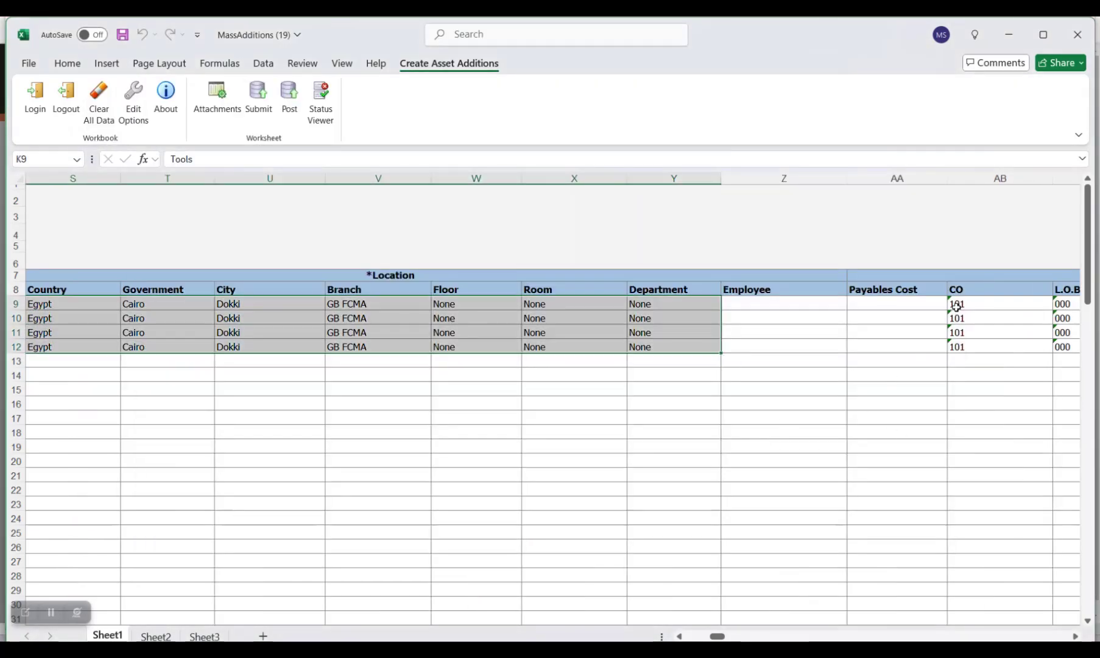
left_click_drag(955, 303, 868, 348)
key("ctrl+c")
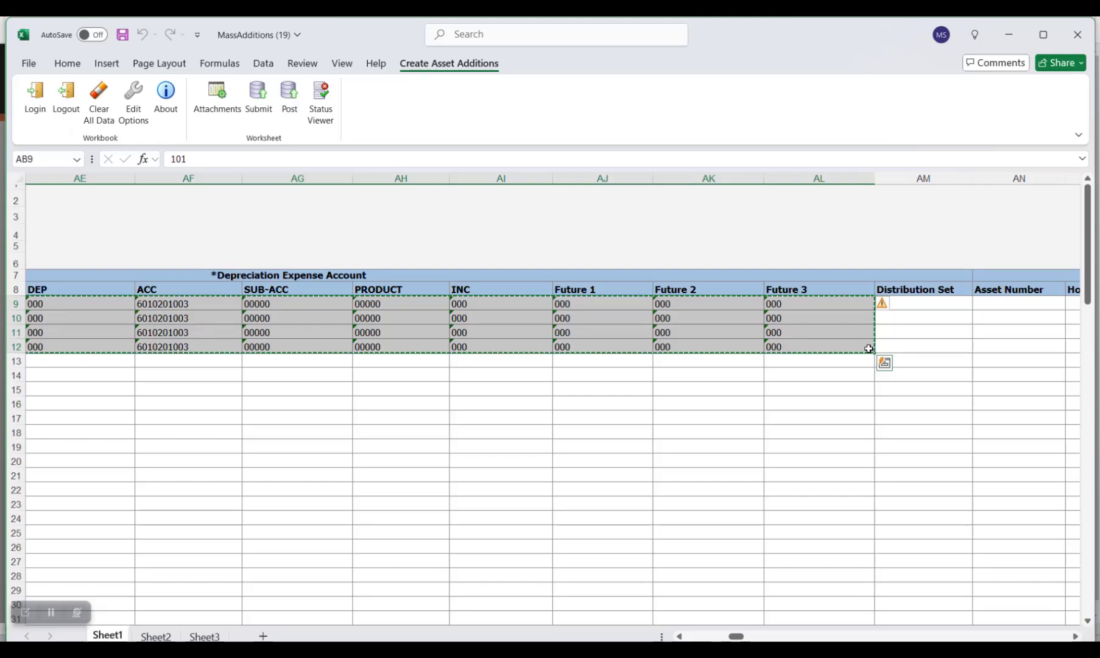
- Paste the copied Depreciation Expense Account values into rows 9 to 12 of MassAdditions (20), starting at the CO column
key("alt+Tab")
left_click(971, 302)
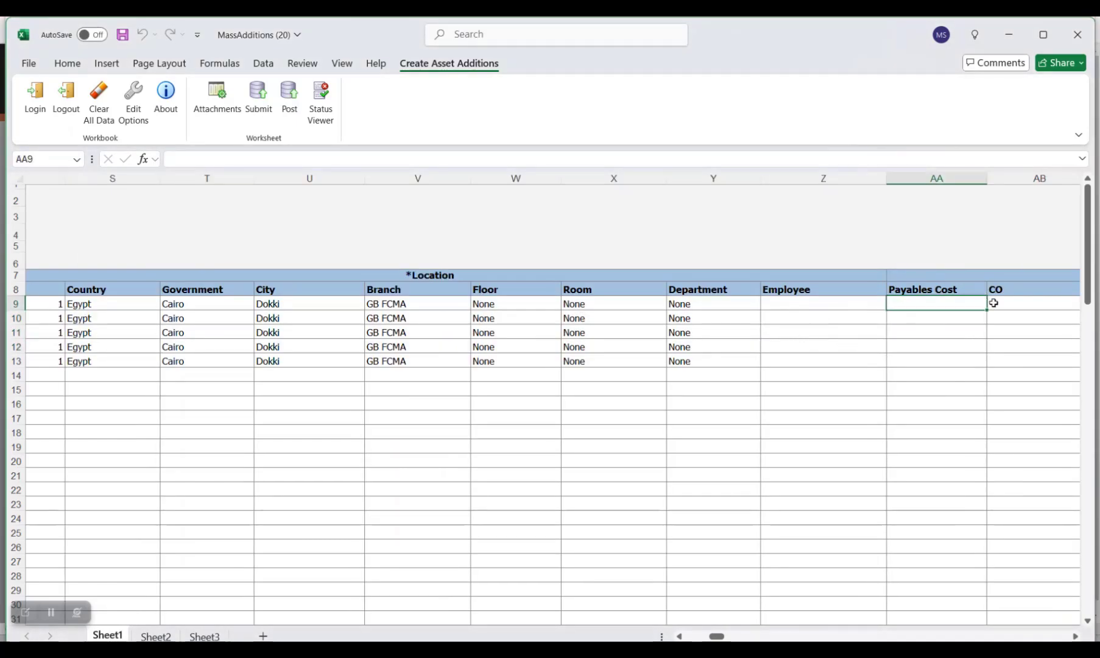
key("Right")
key("Right")
key("Right")
key("Right")
key("Right")
key("Right")
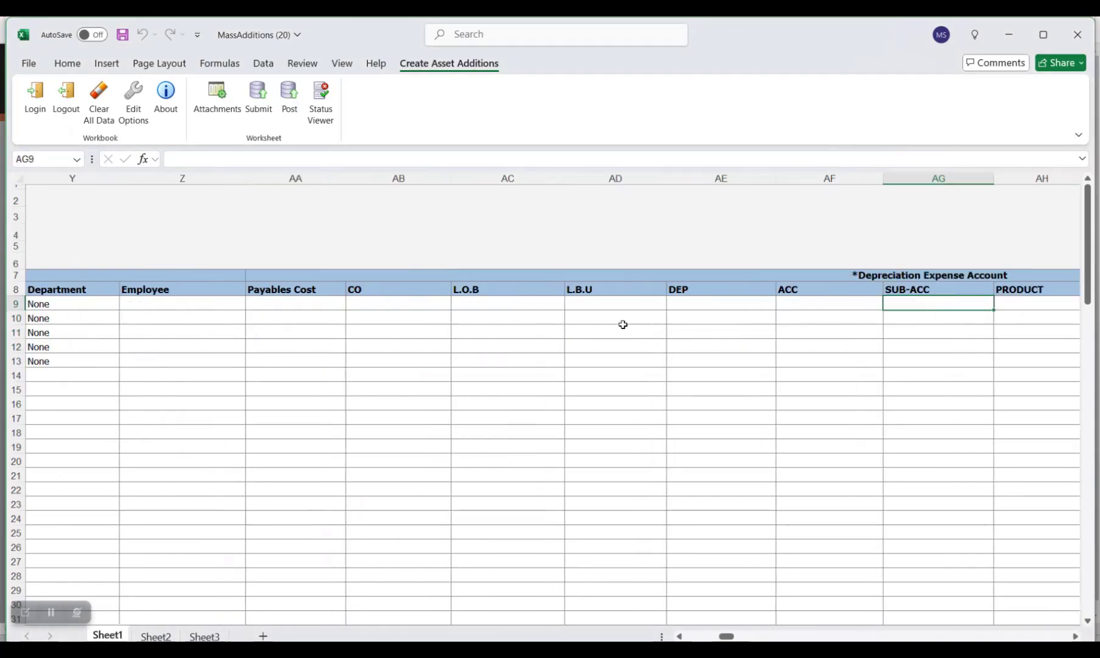
left_click(388, 305)
key("ctrl+v")
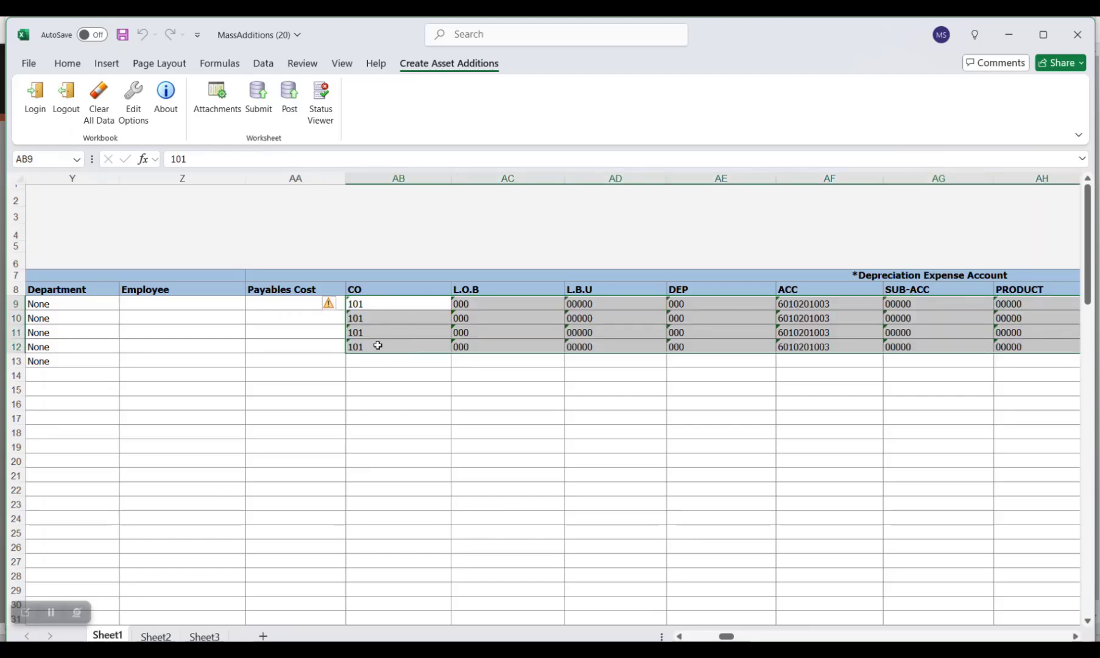
- Copy the Depreciation Expense Account values from row 12 to row 13, from CO through Future 3
left_click_drag(377, 346, 864, 346)
key("ctrl+c")
left_click(679, 636)
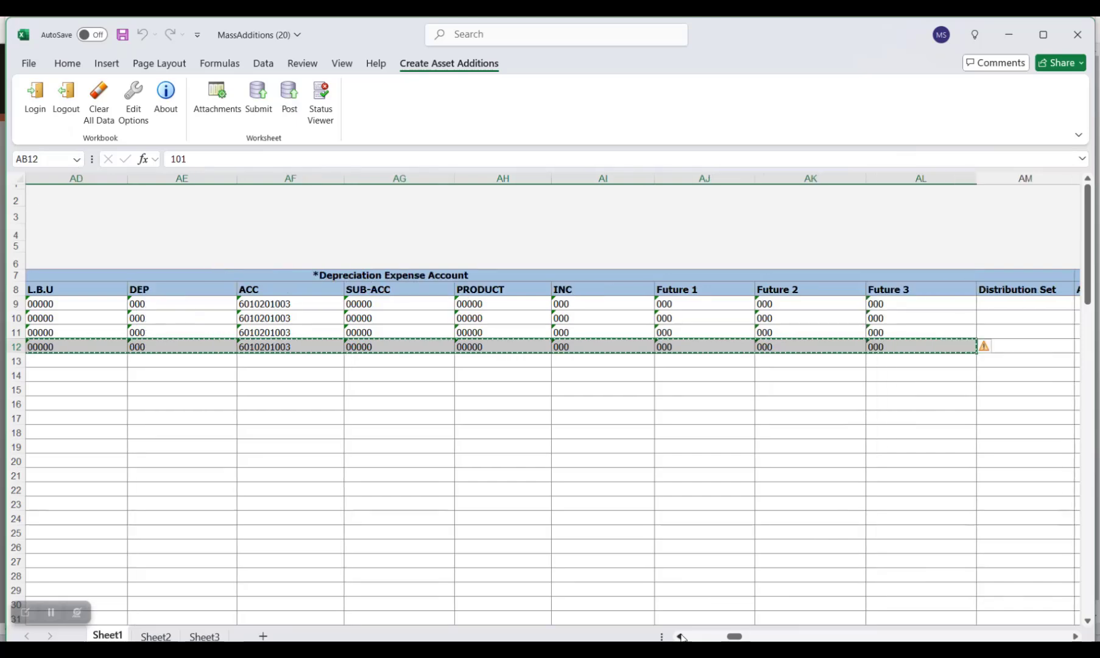
left_click(680, 636)
left_click(679, 636)
left_click(386, 363)
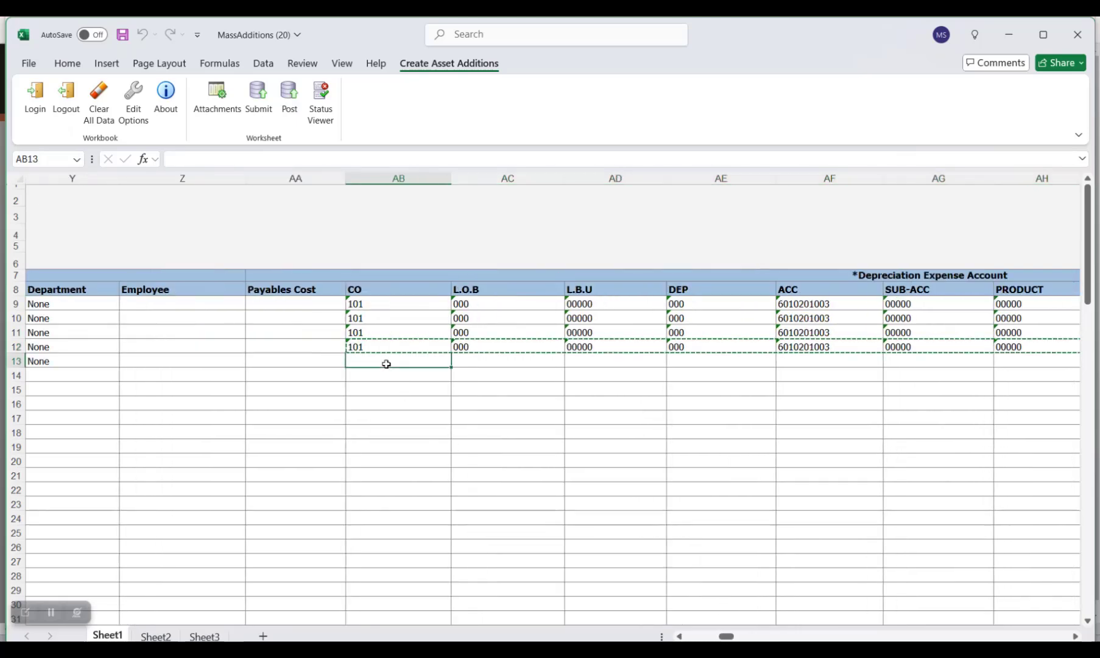
key("ctrl+v")
left_click(535, 346)
- Submit the five ASEMEMB asset rows together with the Post Mass Additions request and acknowledge the confirmation
left_click_drag(726, 635, 692, 636)
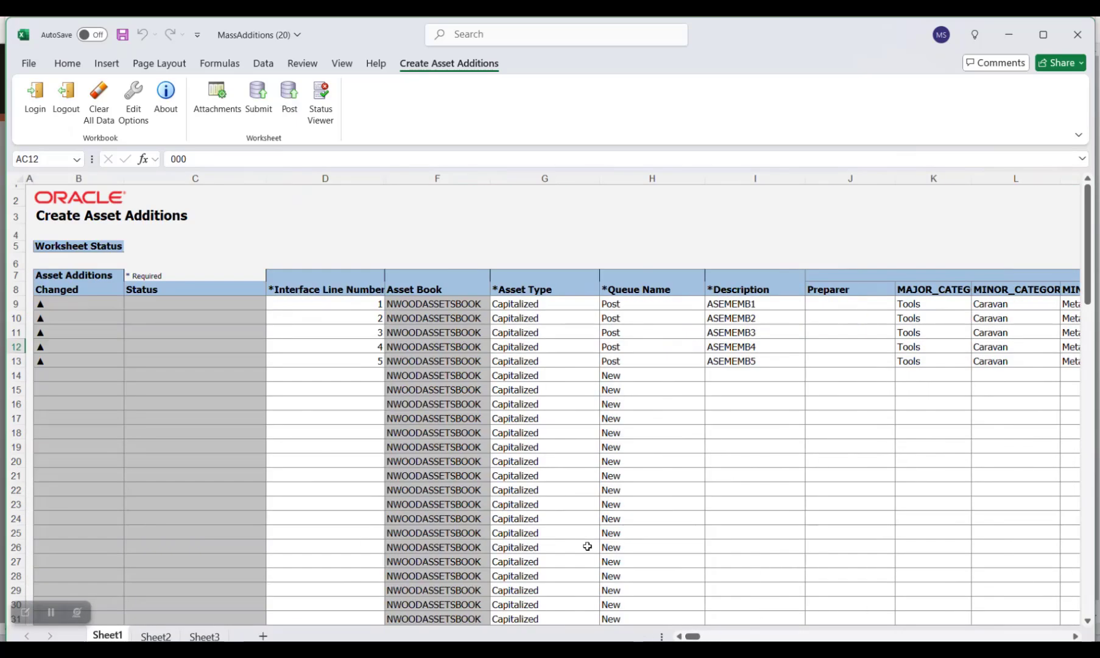
left_click(350, 306)
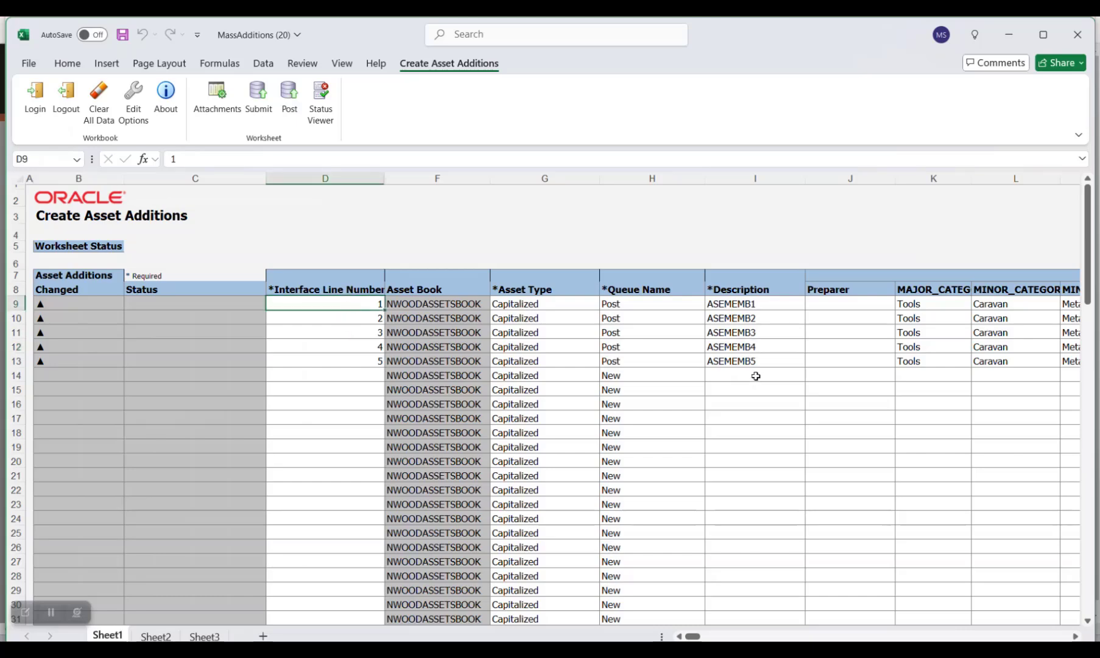
left_click(315, 193)
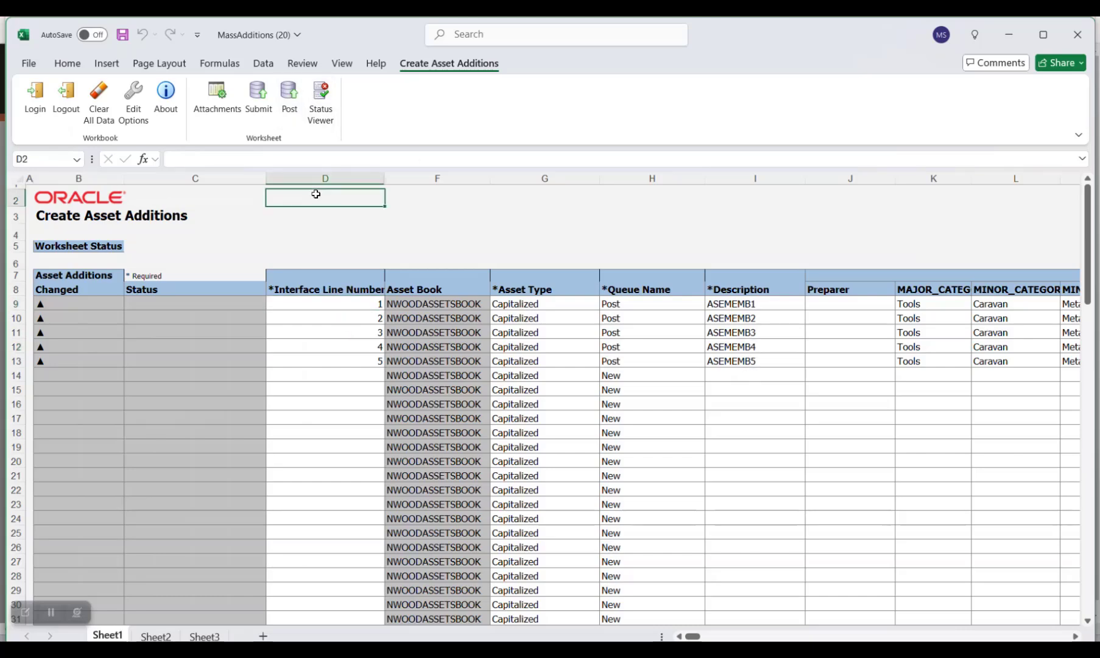
left_click(246, 127)
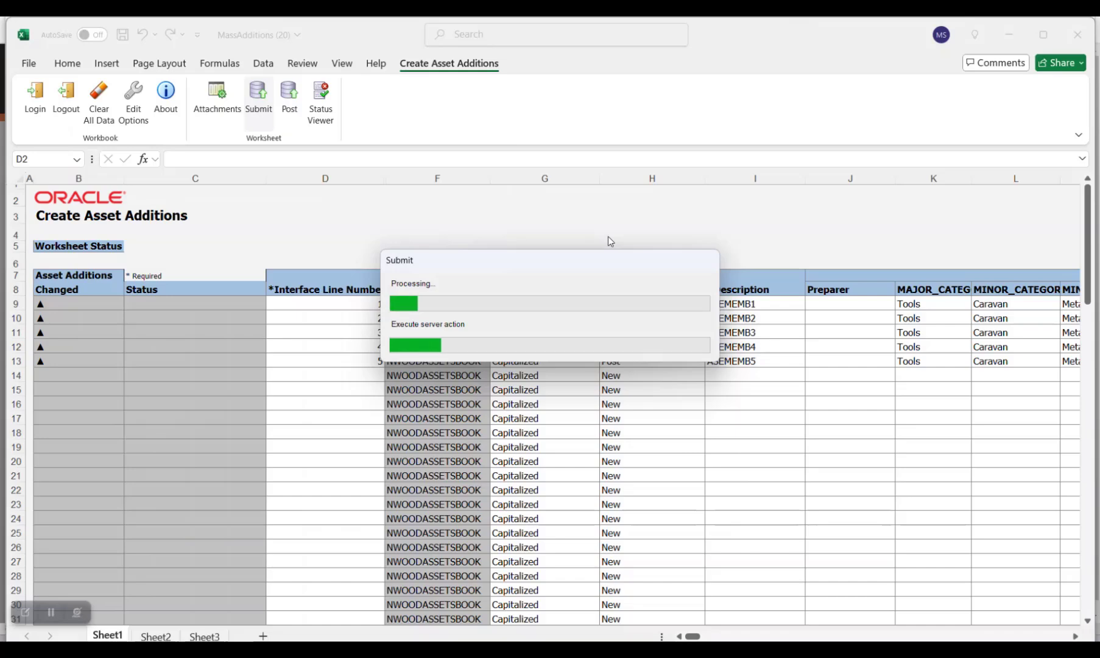
left_click(563, 369)
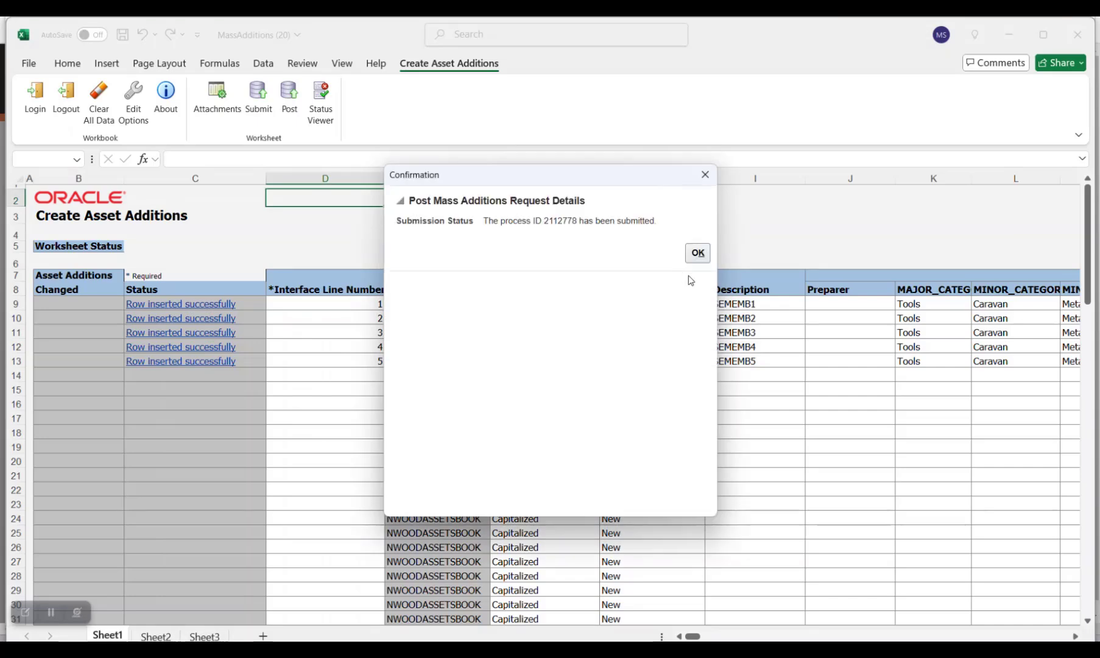
left_click(697, 252)
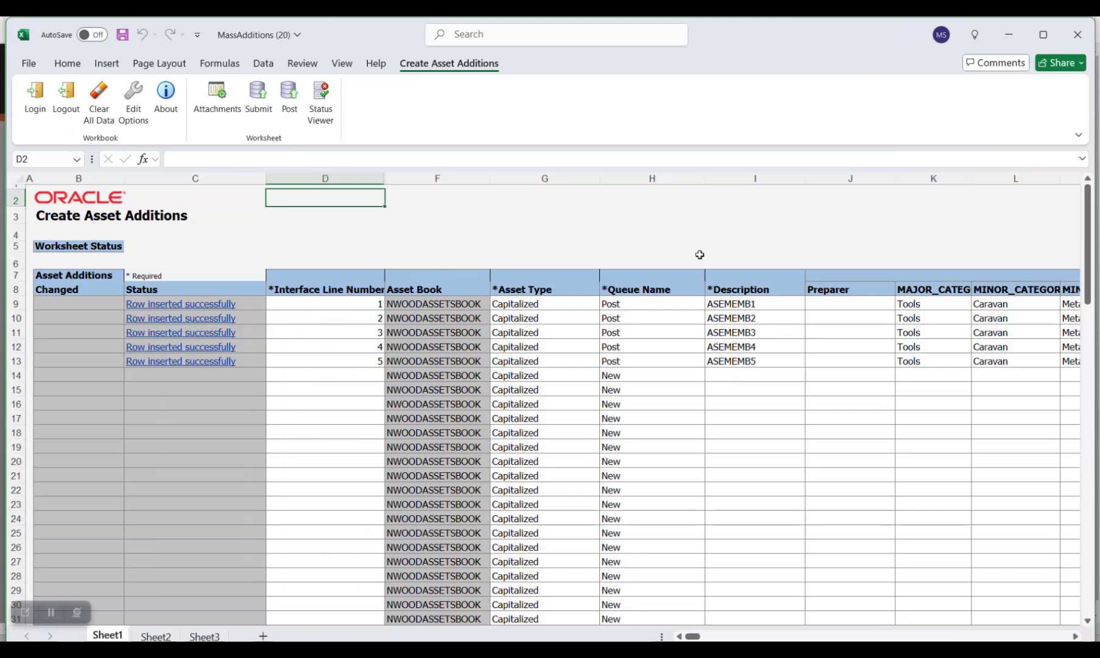
left_click(821, 636)
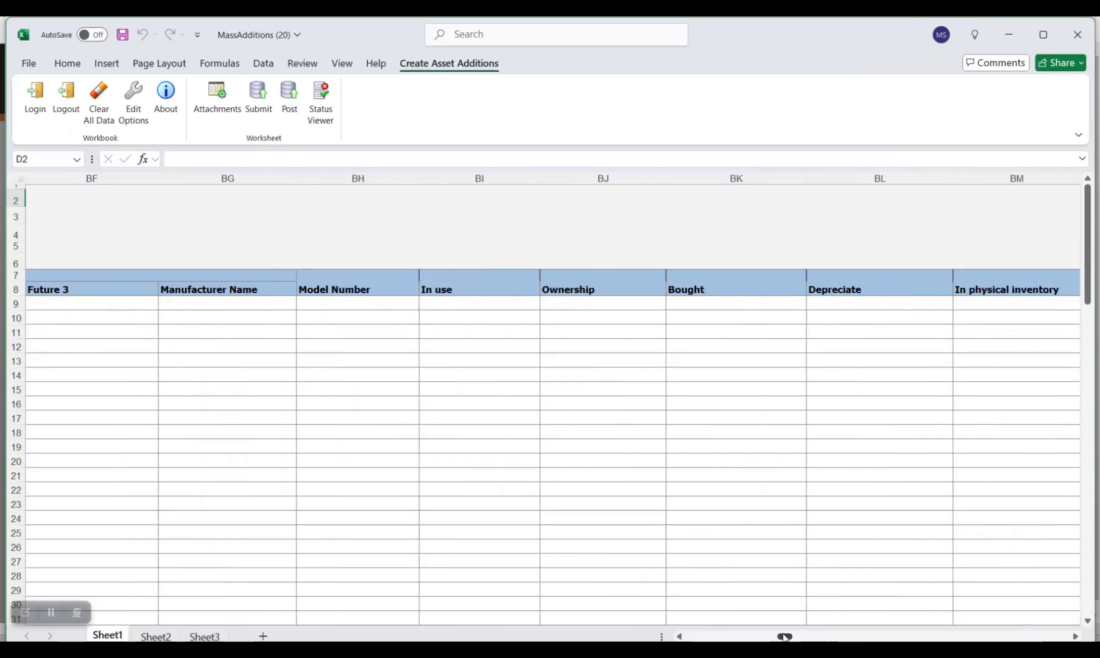
left_click_drag(784, 637, 692, 636)
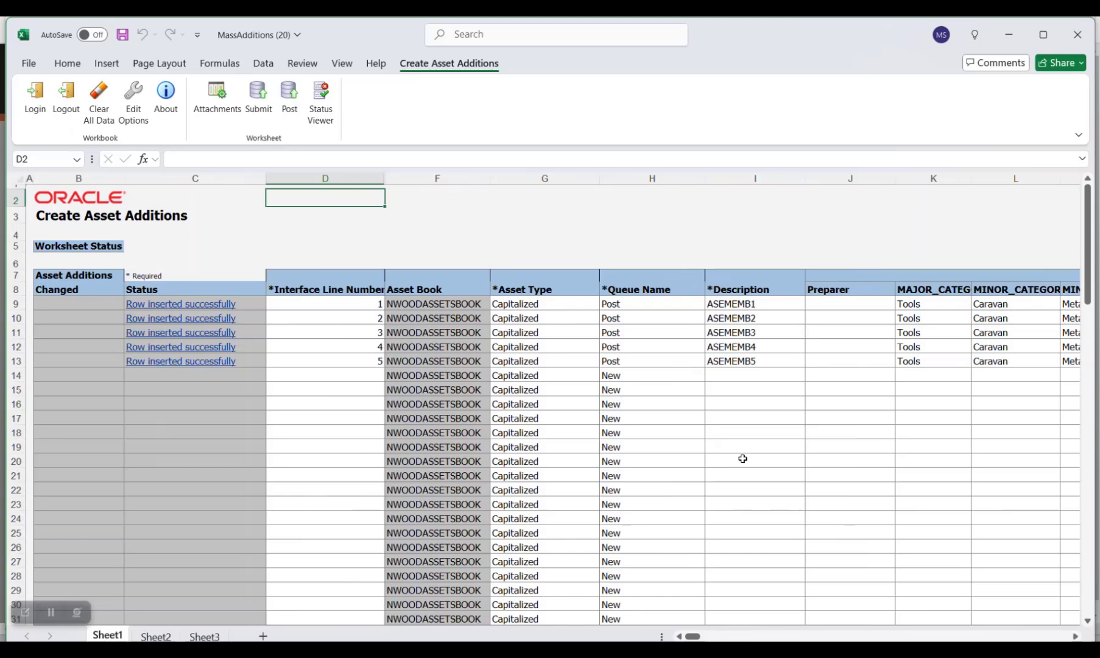
- Switch to the Oracle Assets page in the browser and cancel the Add Assets in Spreadsheet dialog
key("alt+Tab")
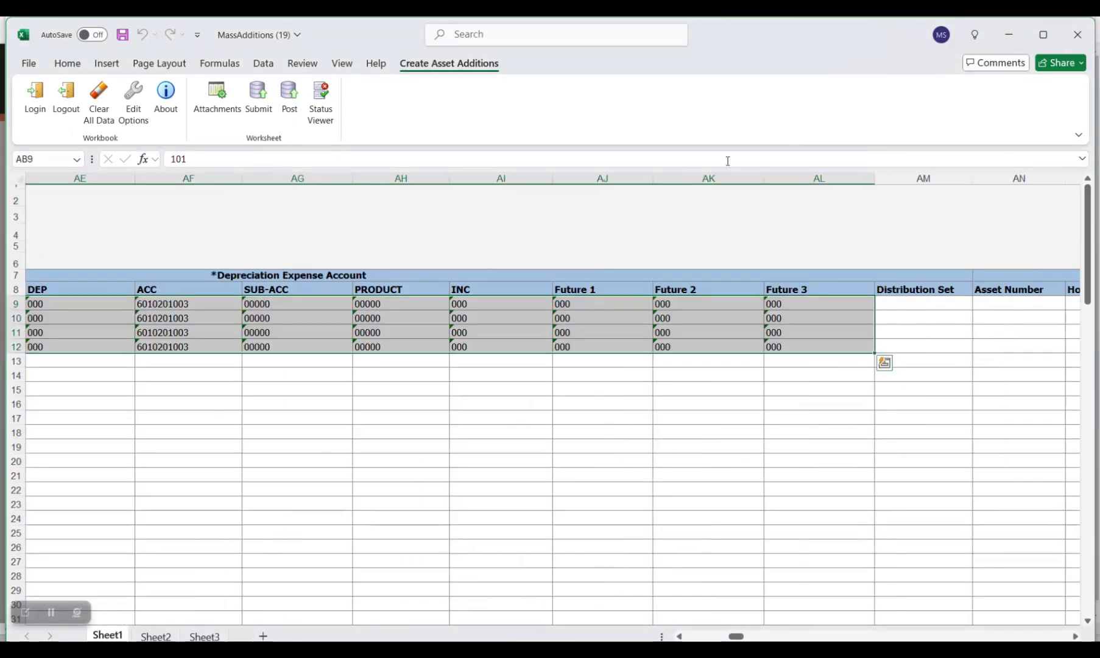
key("alt+Tab")
key("alt+Tab")
key("alt+Tab")
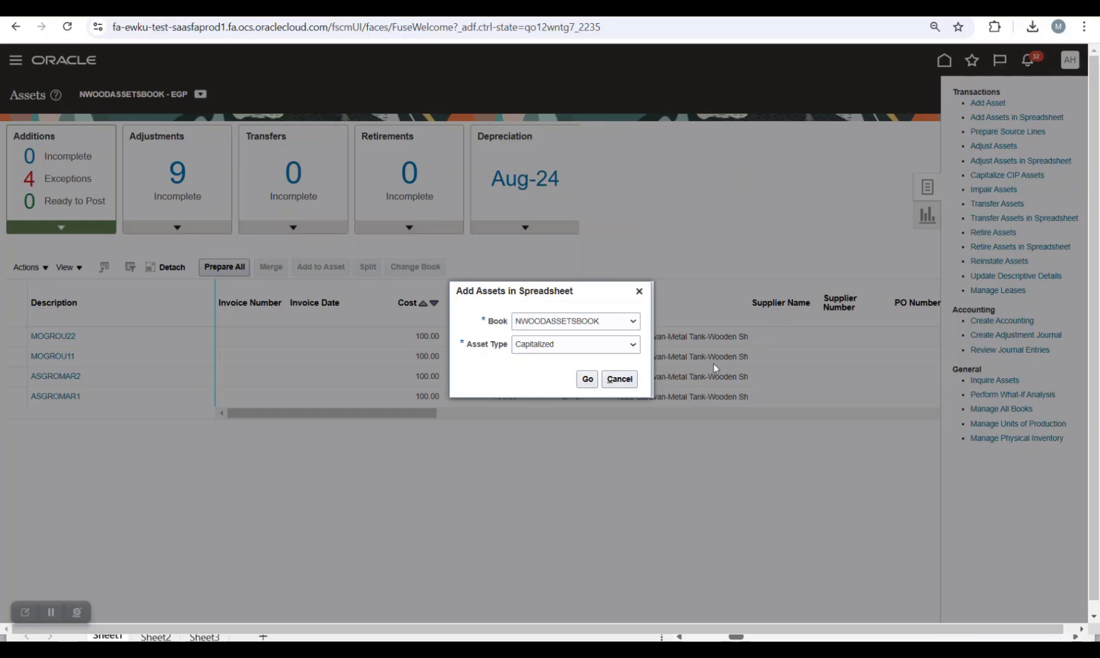
left_click(629, 379)
- Open the list of recent items from the Assets page
left_click(972, 72)
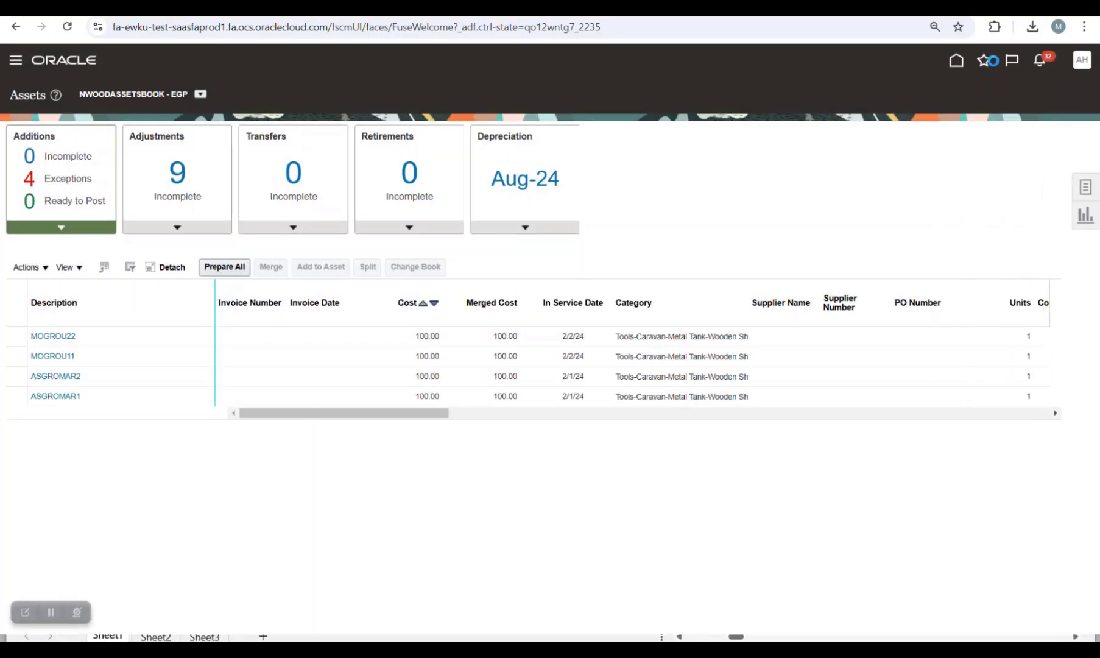
left_click(982, 63)
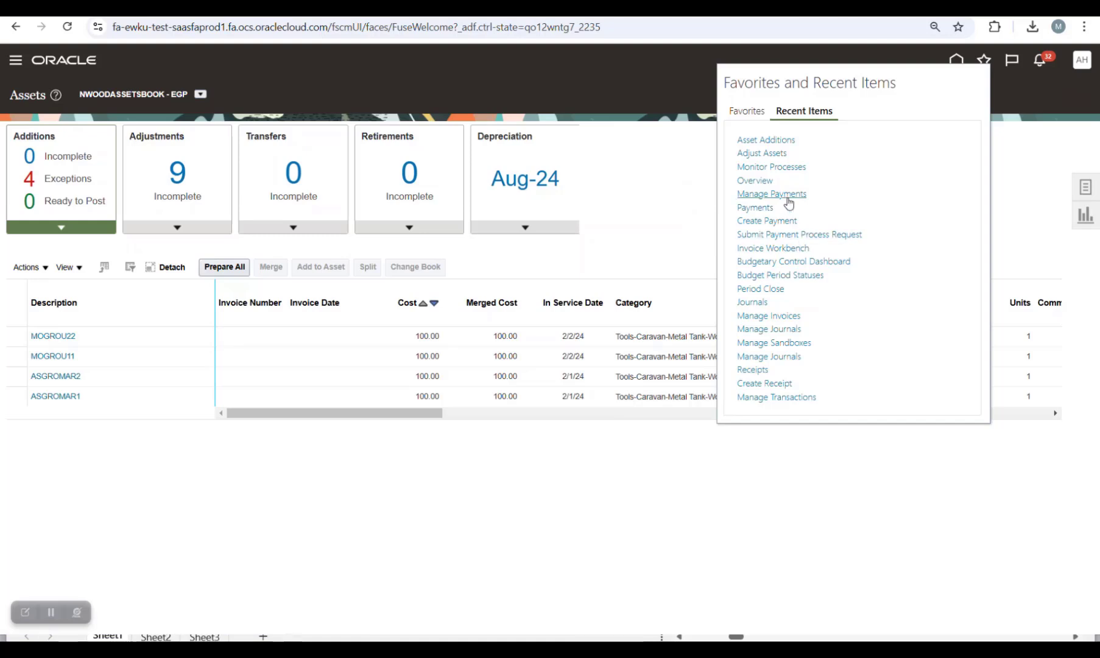
- Open the scheduled processes overview, refresh its list, and select the Post Mass Additions job for a new process
left_click(752, 167)
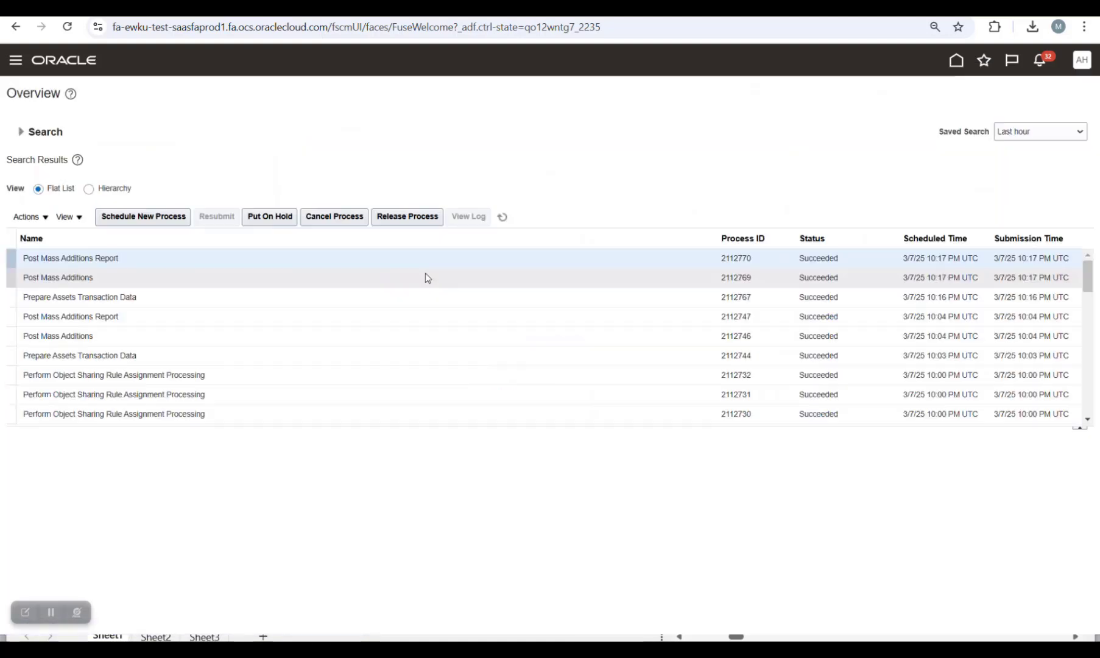
left_click(503, 218)
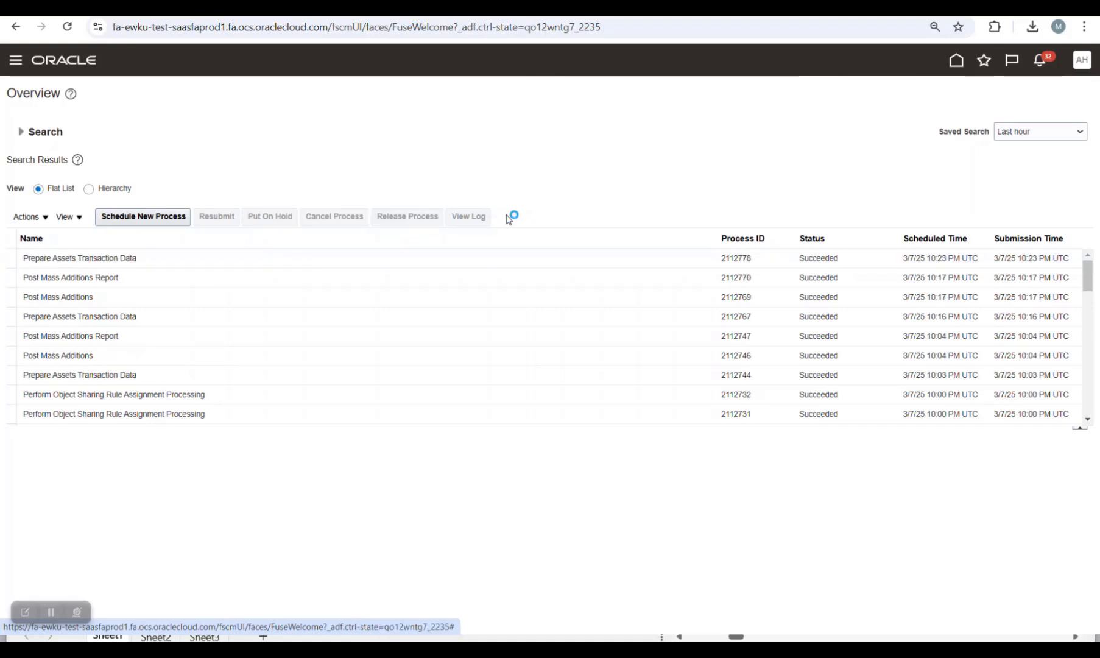
left_click(435, 348)
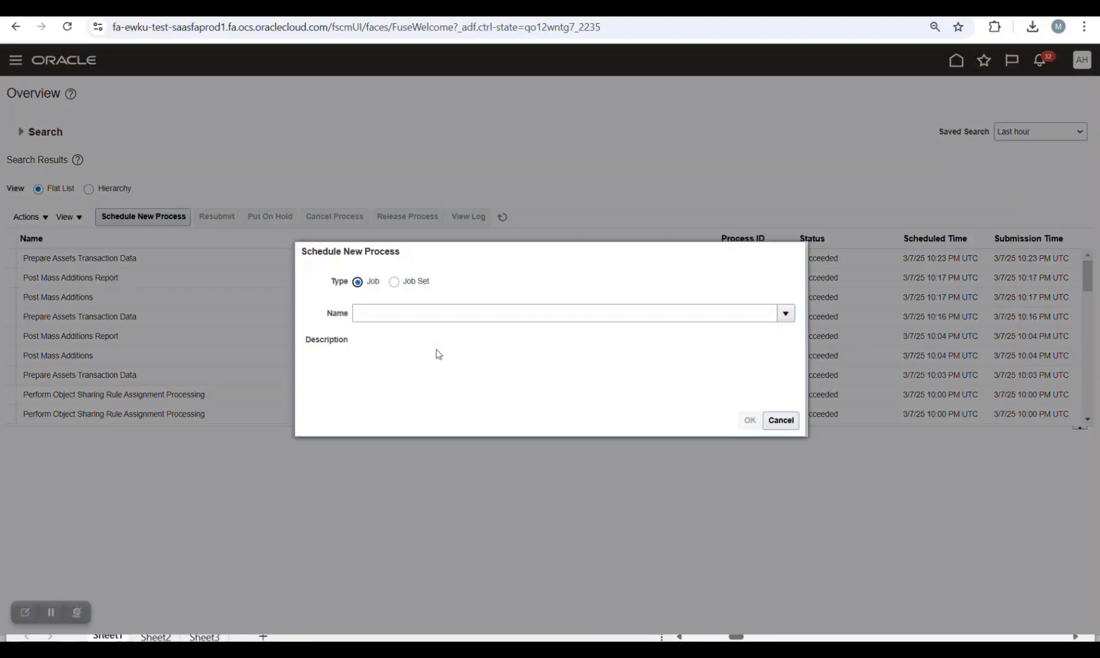
left_click(462, 311)
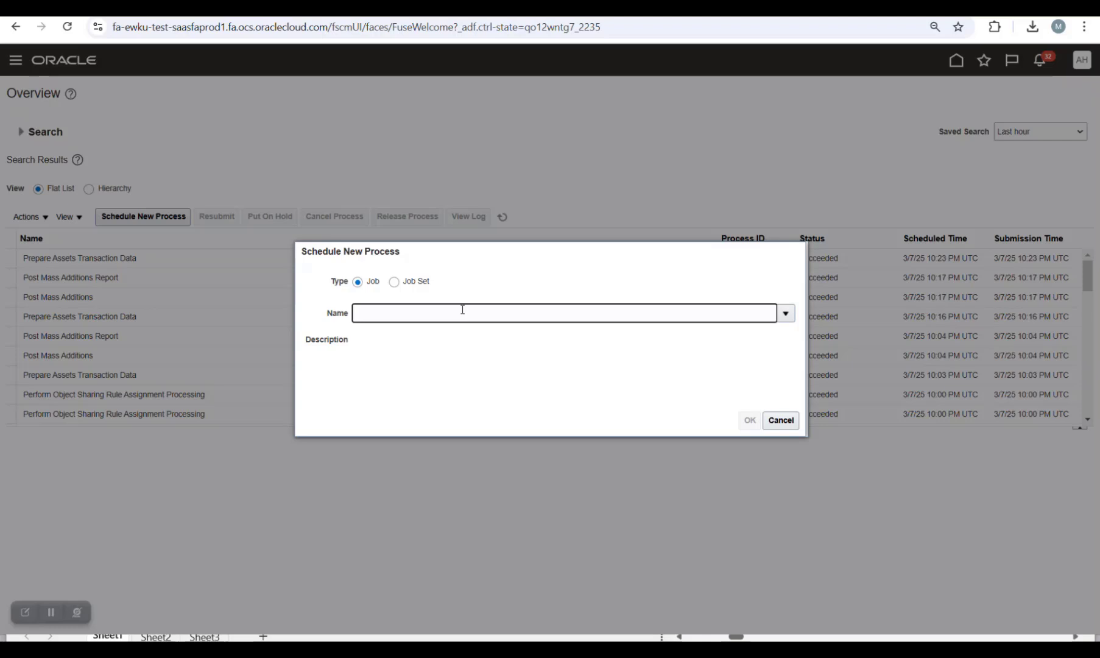
key("Caps_Lock")
key("Tab")
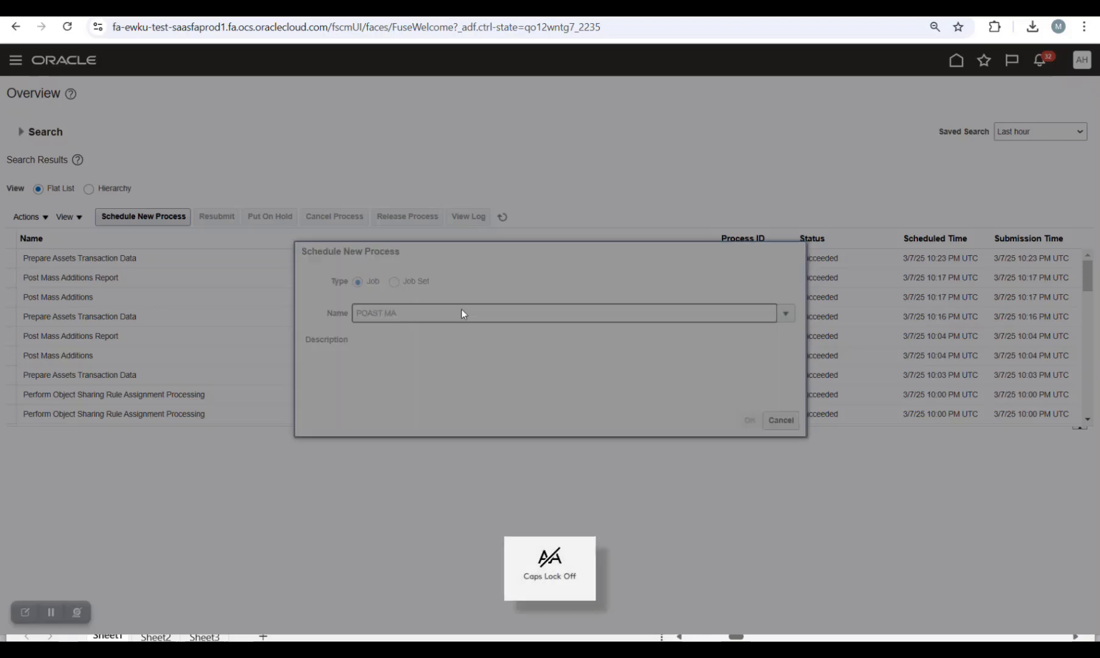
left_click(870, 263)
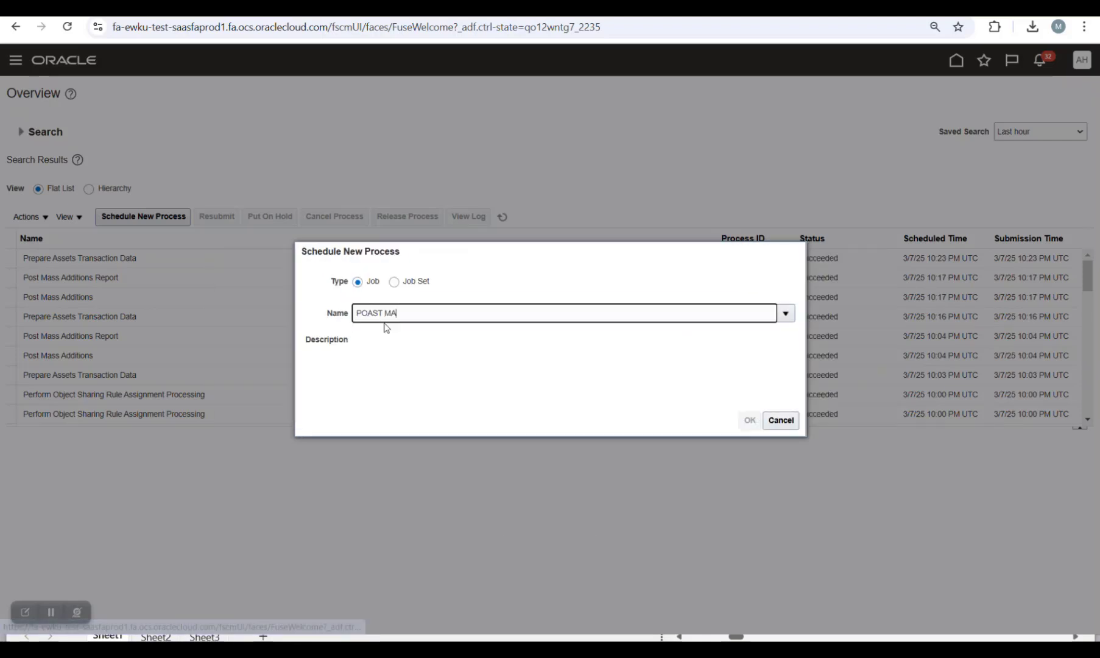
left_click(374, 313)
left_click(604, 287)
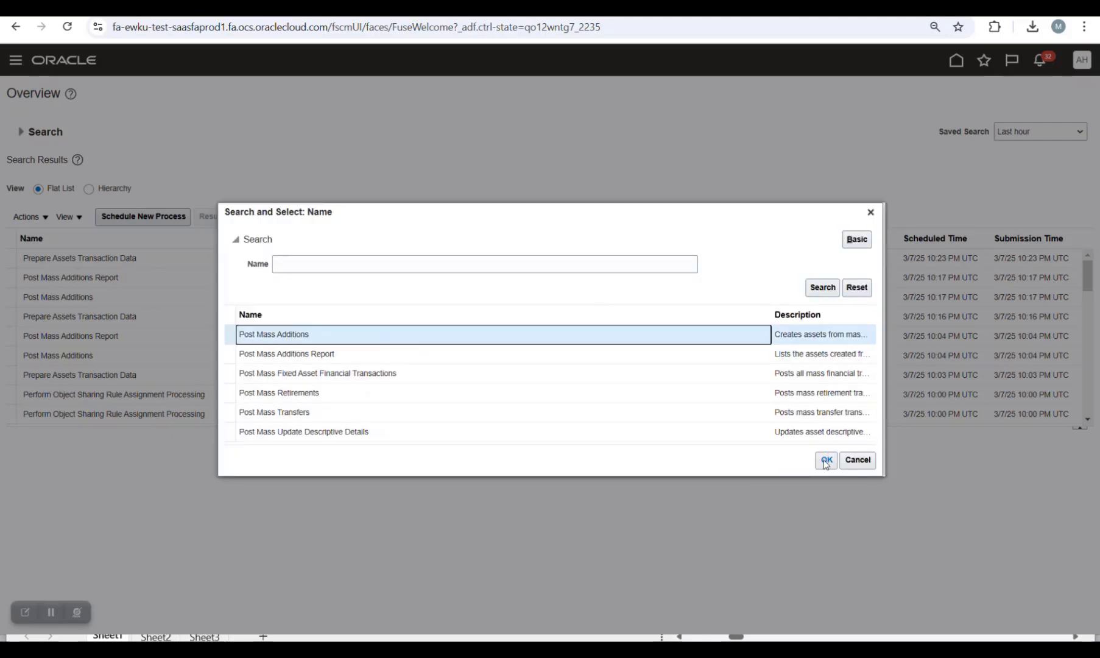
left_click(825, 461)
left_click(748, 419)
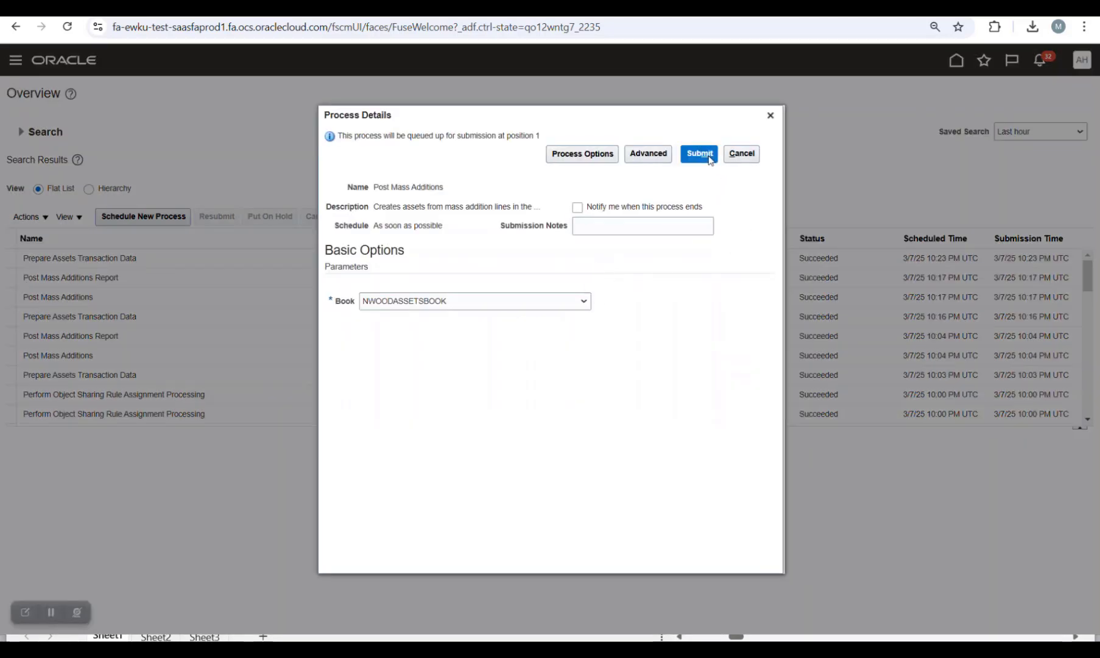
- Submit Post Mass Additions for the NWOODASSETSBOOK book and refresh the process list to follow its status
left_click(699, 153)
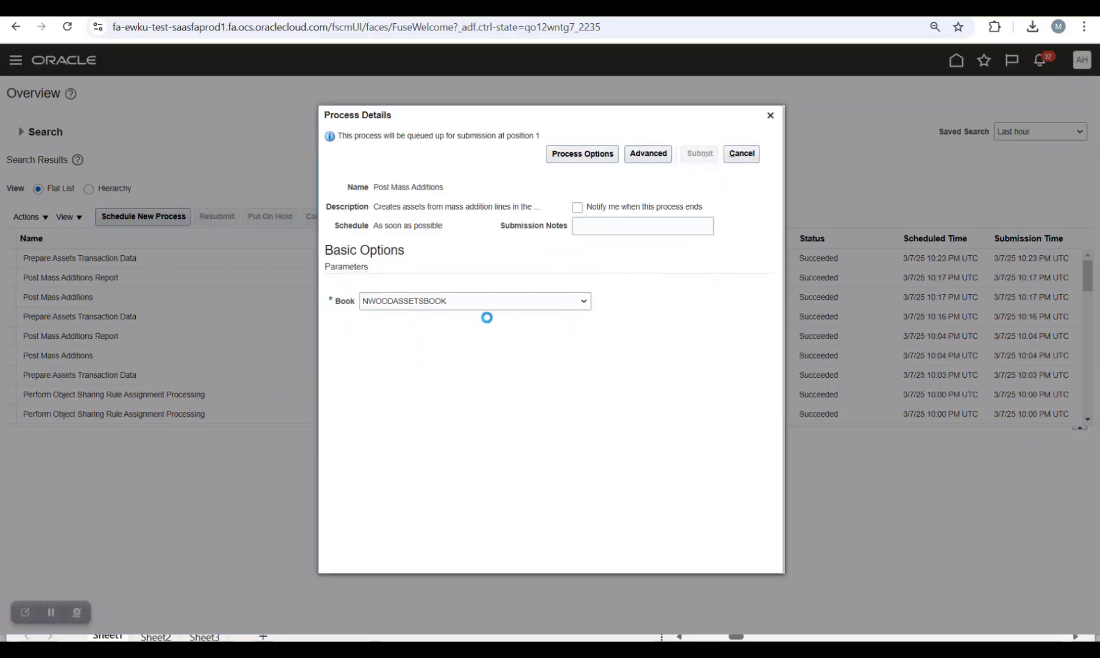
left_click(696, 239)
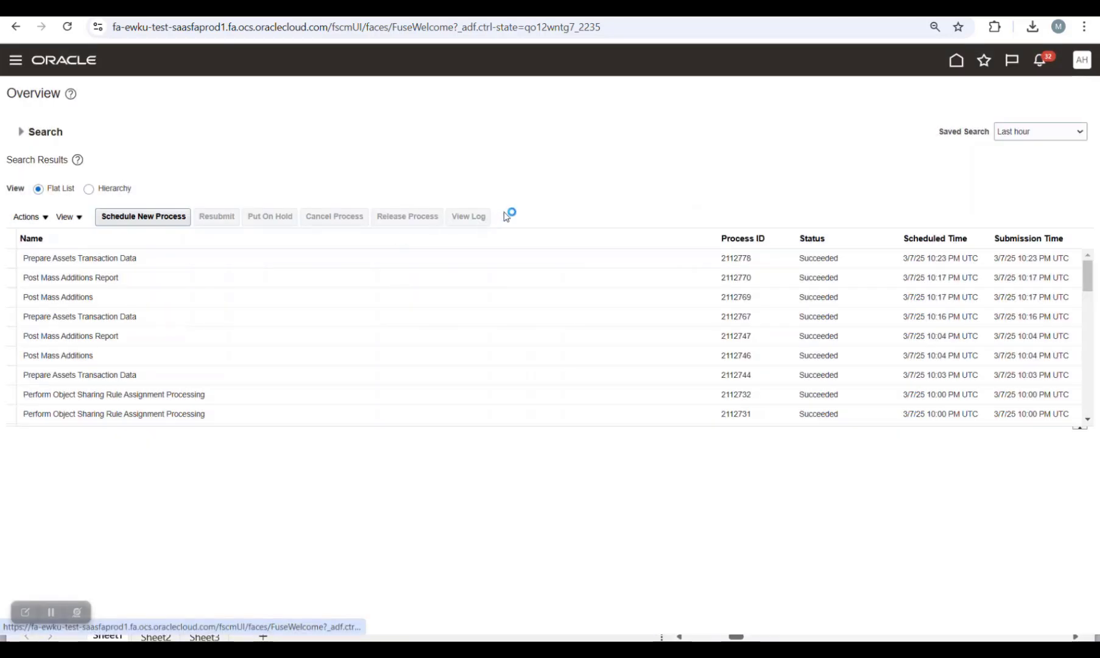
left_click(508, 214)
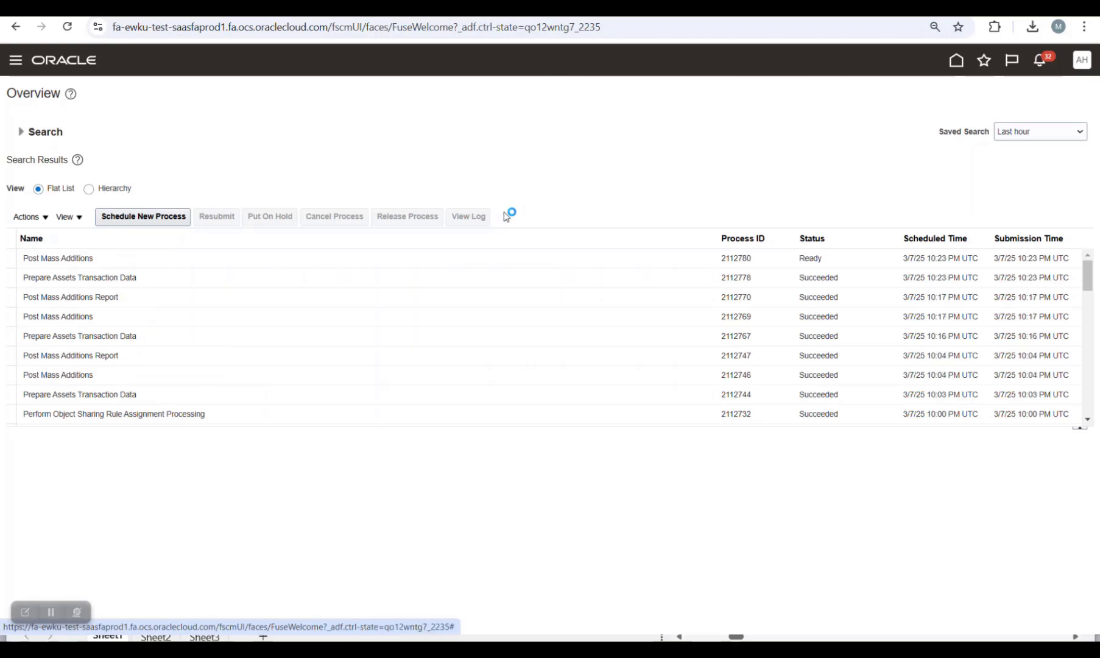
left_click(506, 216)
left_click(505, 216)
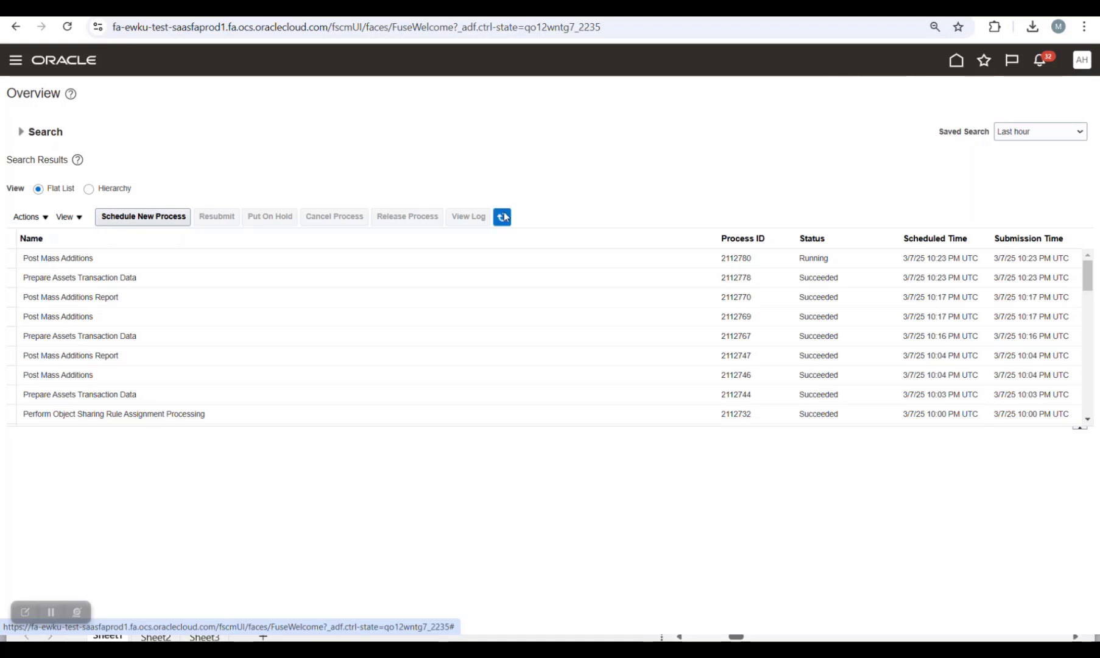
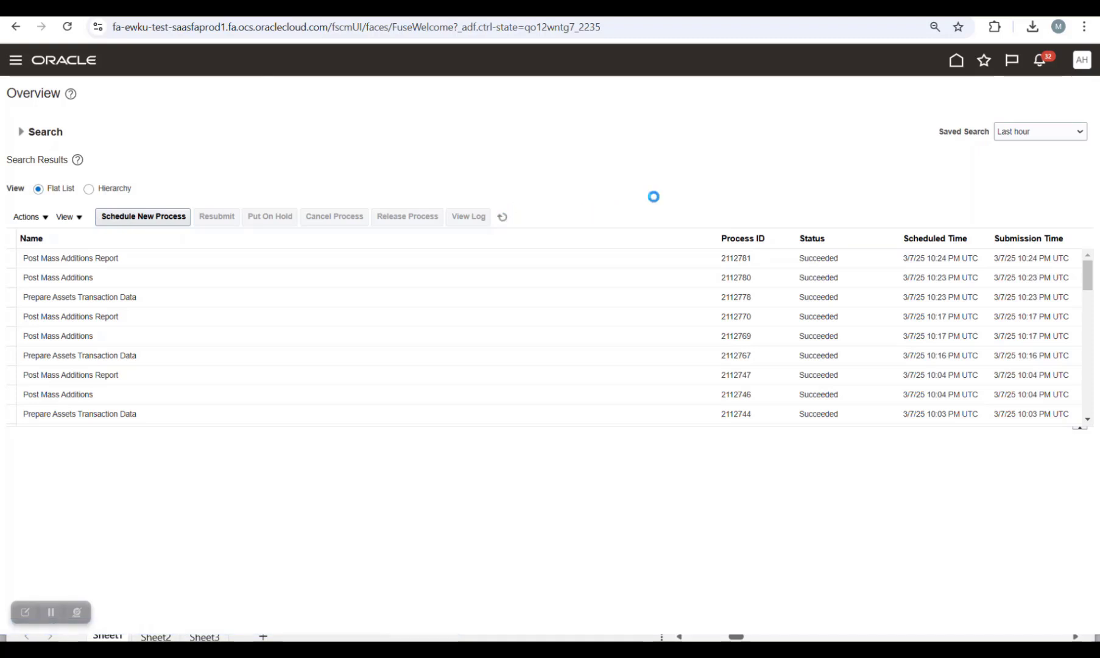
- Download the latest Post Mass Additions Report output and open the PDF at its list of posted assets
left_click(589, 259)
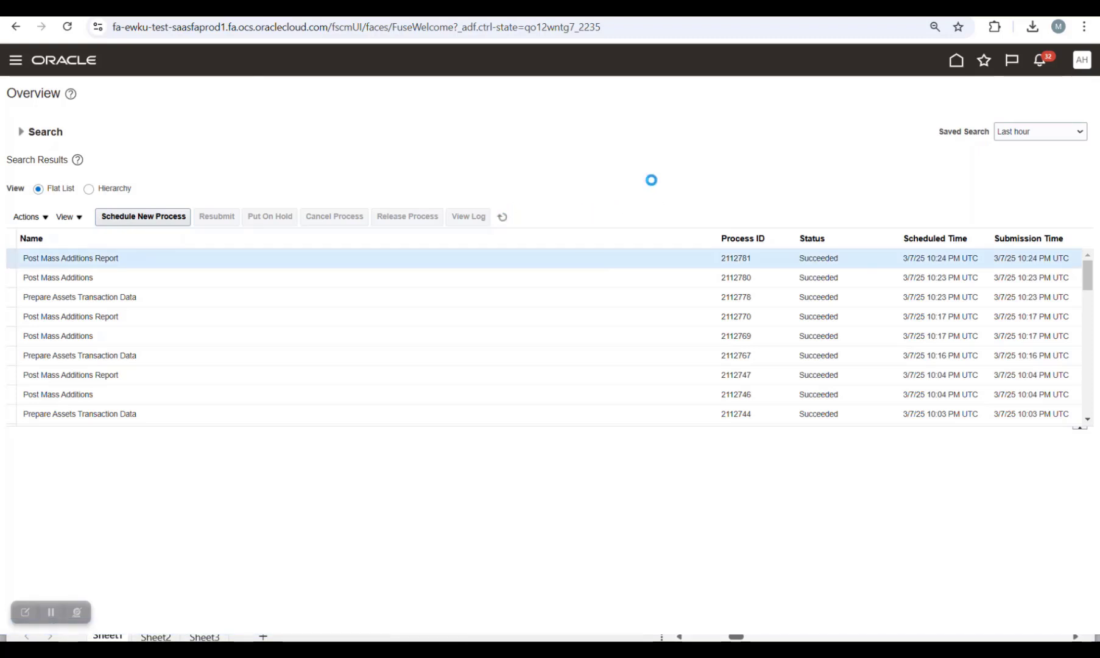
scroll(420, 449, "down", 2)
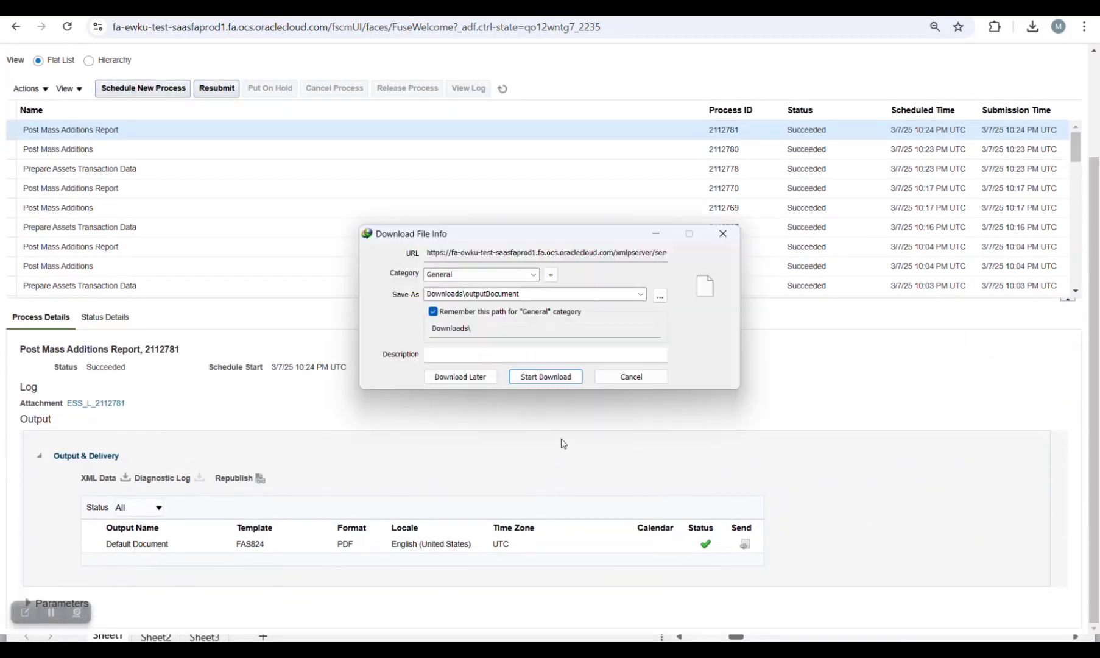
left_click(545, 375)
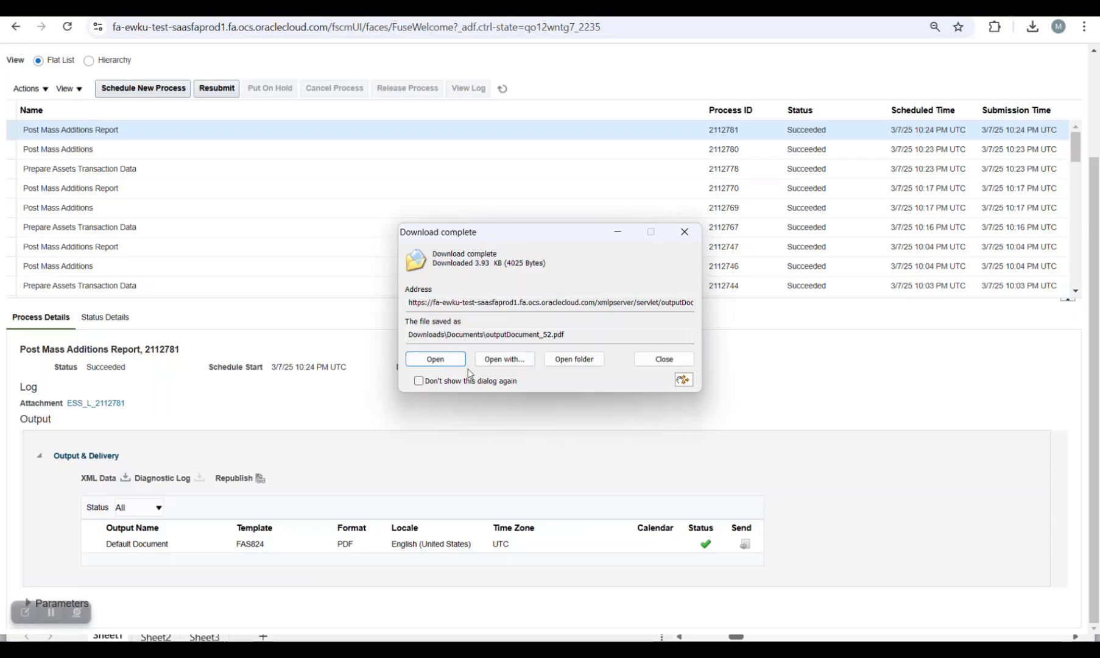
left_click(437, 361)
scroll(586, 297, "down", 12)
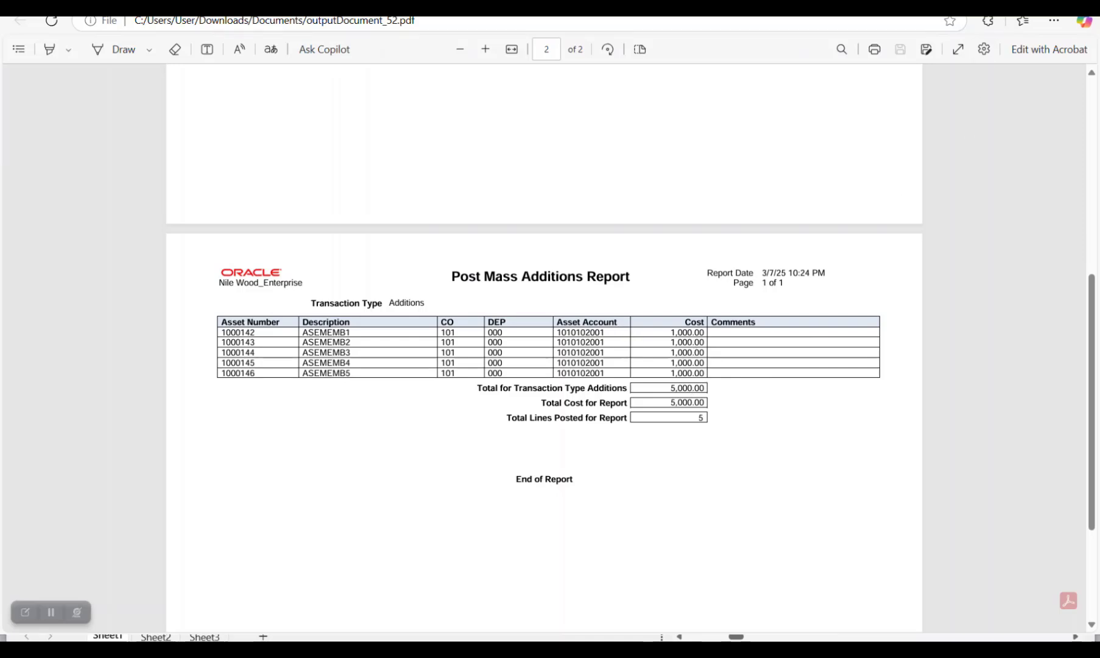
- Switch back to Oracle Fusion and open the Asset Inquiry page
key("alt+Tab")
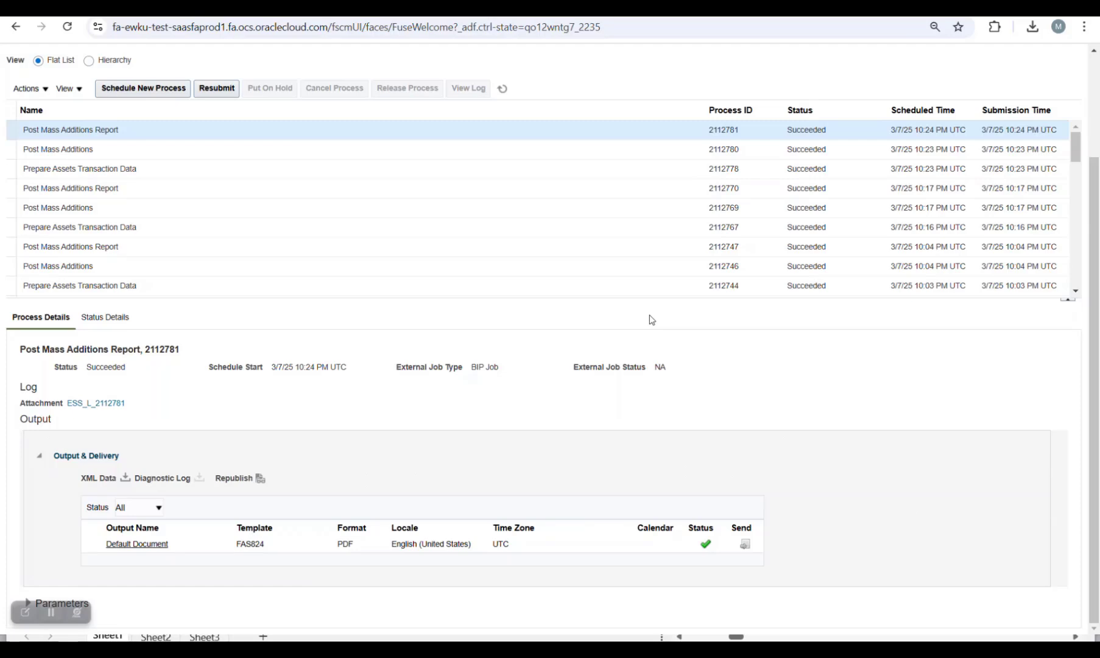
scroll(994, 124, "up", 2)
left_click(944, 59)
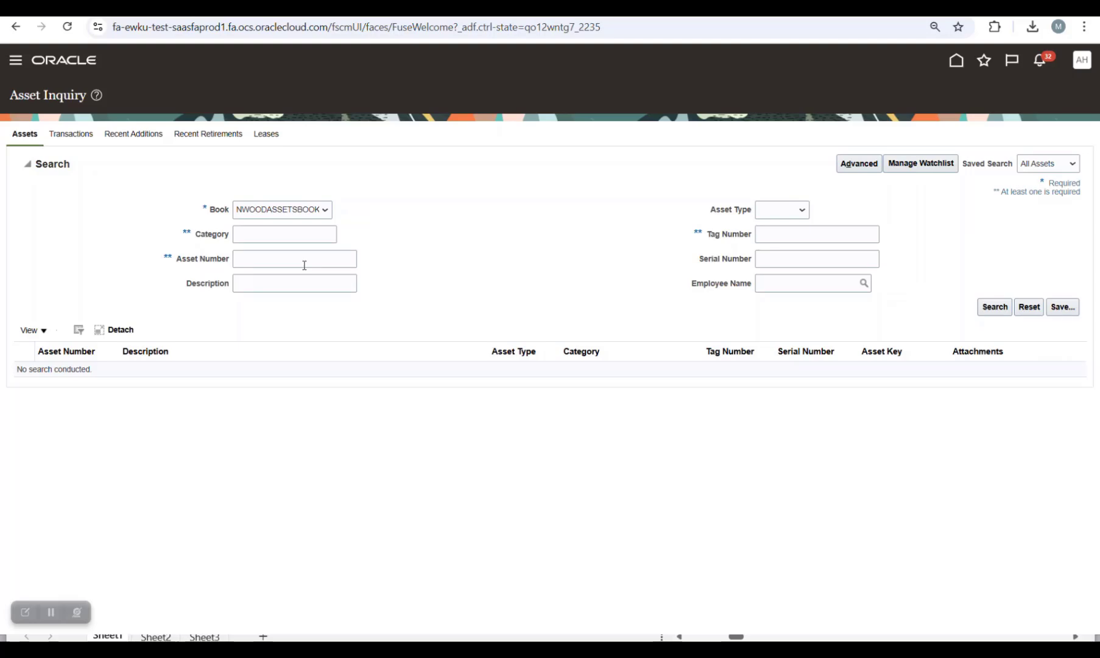
- Copy asset number 1000142 from the report, search for it in Asset Inquiry, and review its financial details
key("alt+Tab")
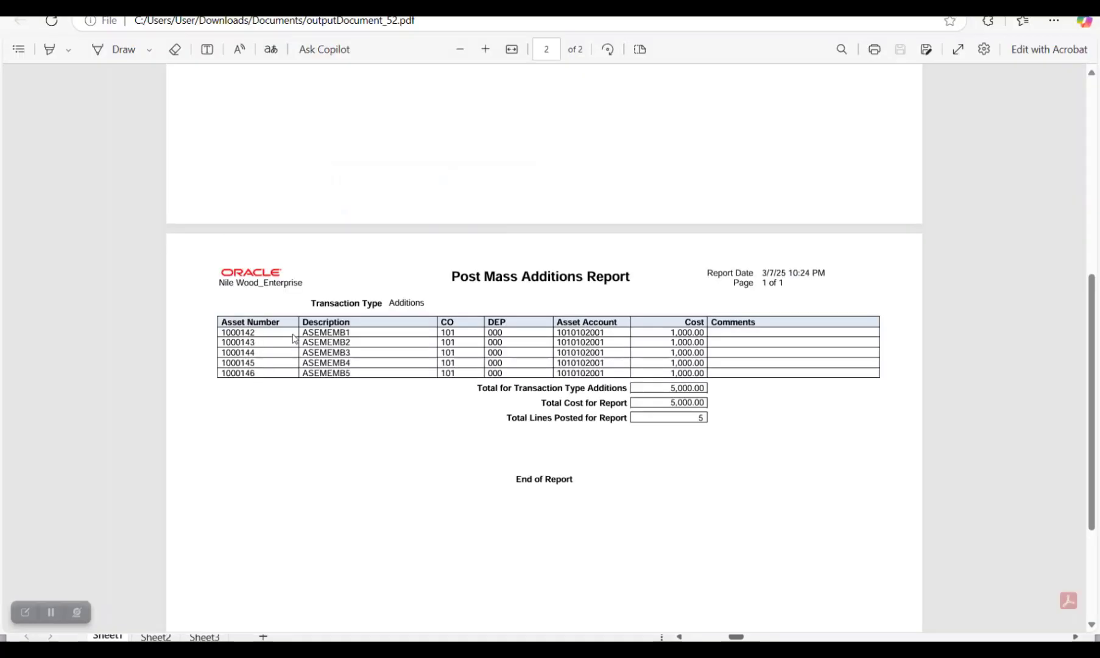
double_click(253, 332)
key("ctrl+c")
key("alt+Tab")
left_click(304, 260)
key("ctrl+v")
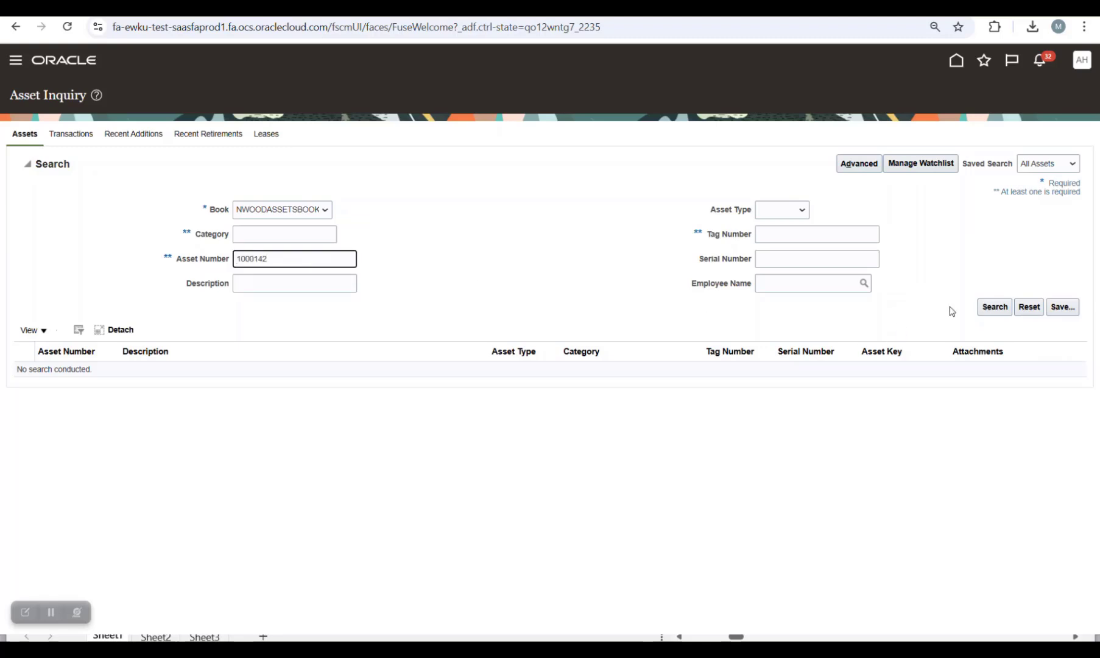
key("Return")
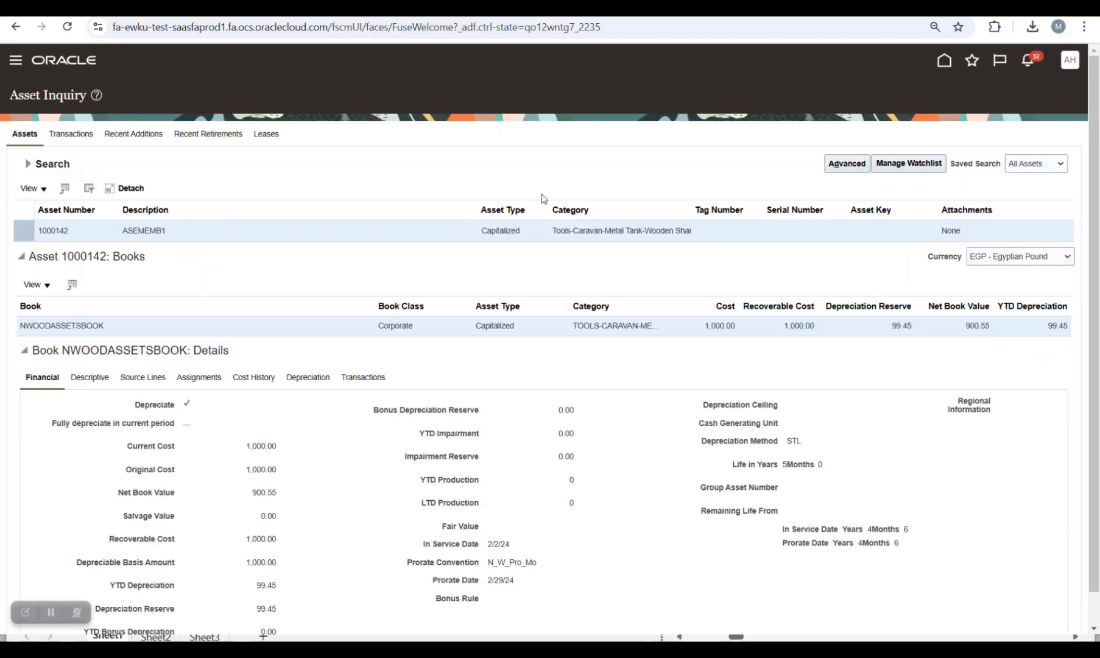
scroll(846, 396, "down", 1)
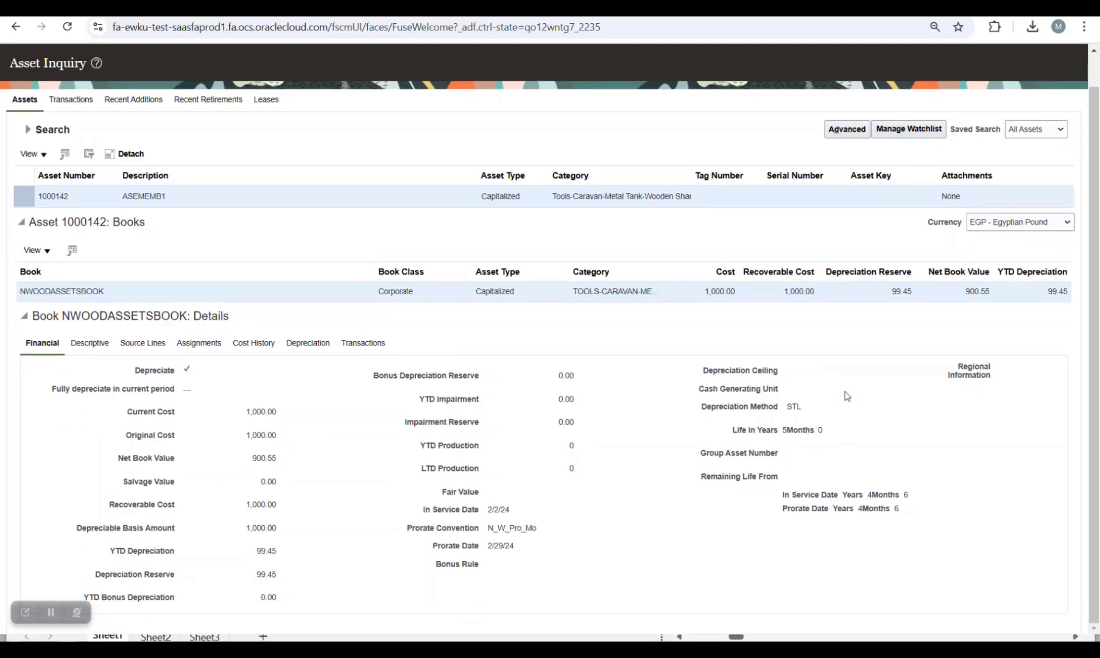
scroll(846, 396, "up", 1)
scroll(848, 395, "down", 1)
scroll(913, 335, "up", 1)
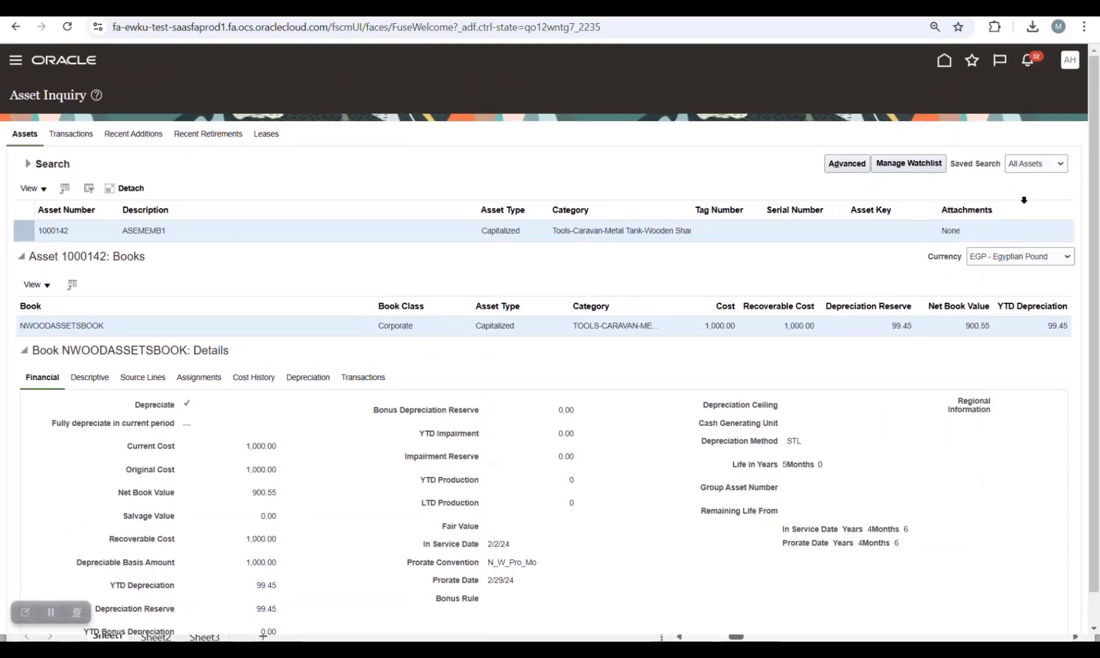
- Return to the home page and open the Adjust Assets task in the Assets work area
left_click(944, 59)
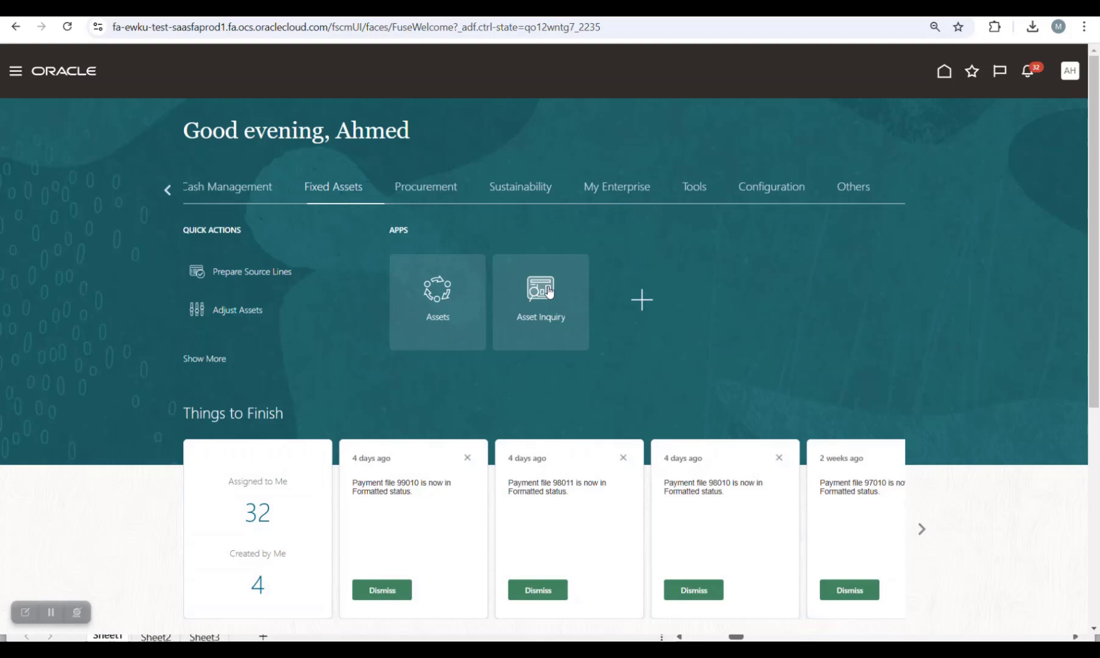
left_click(464, 298)
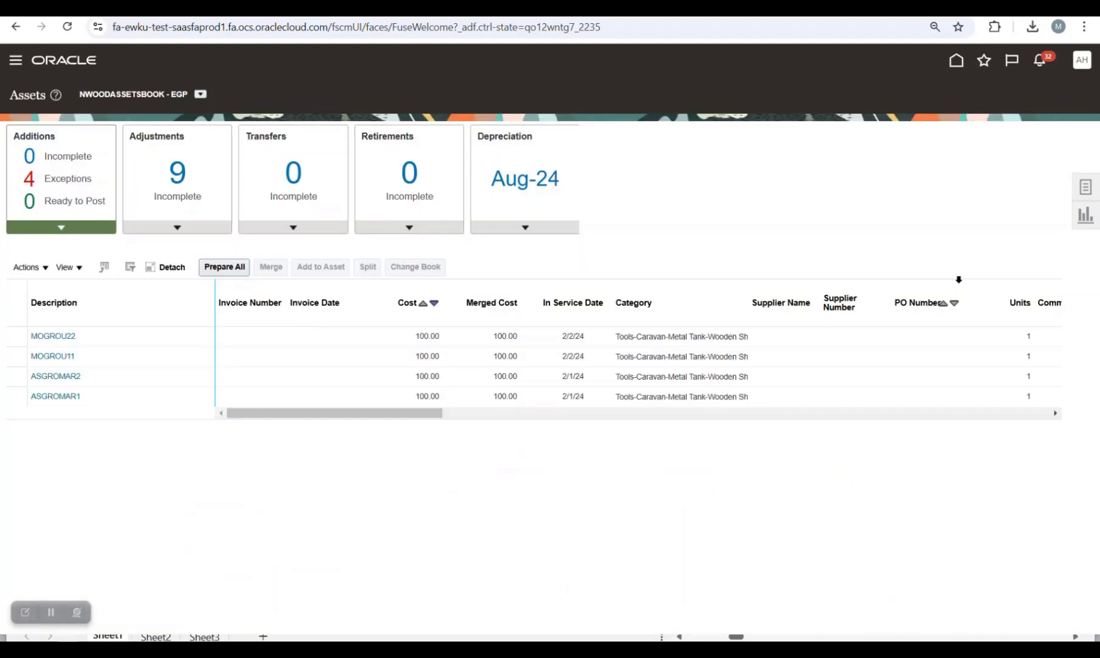
left_click(1085, 188)
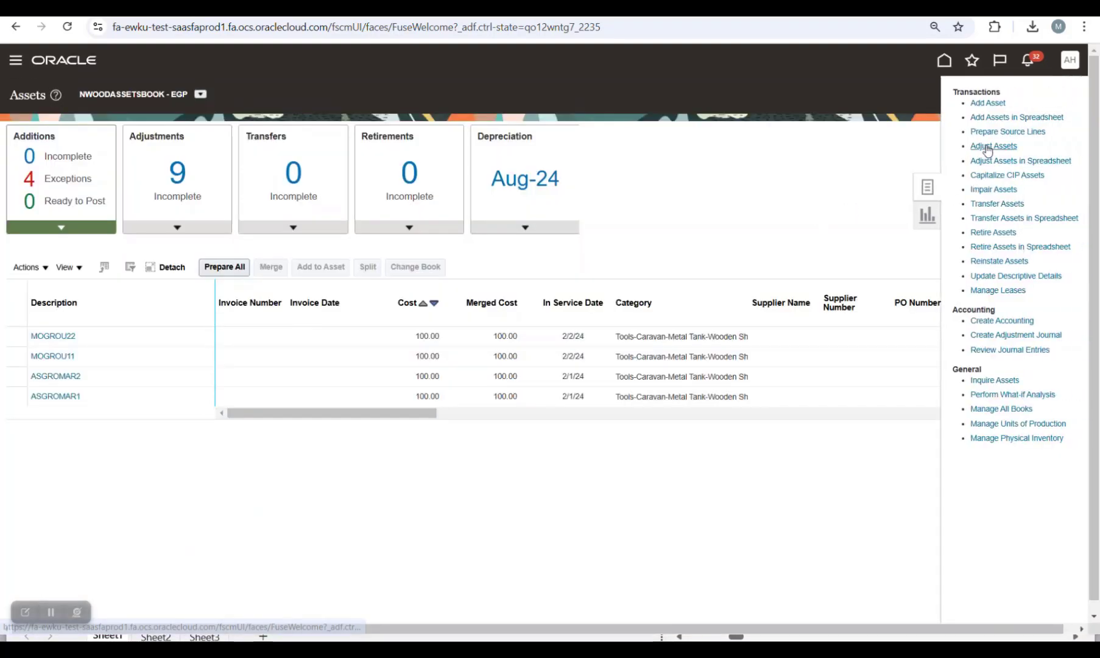
left_click(985, 145)
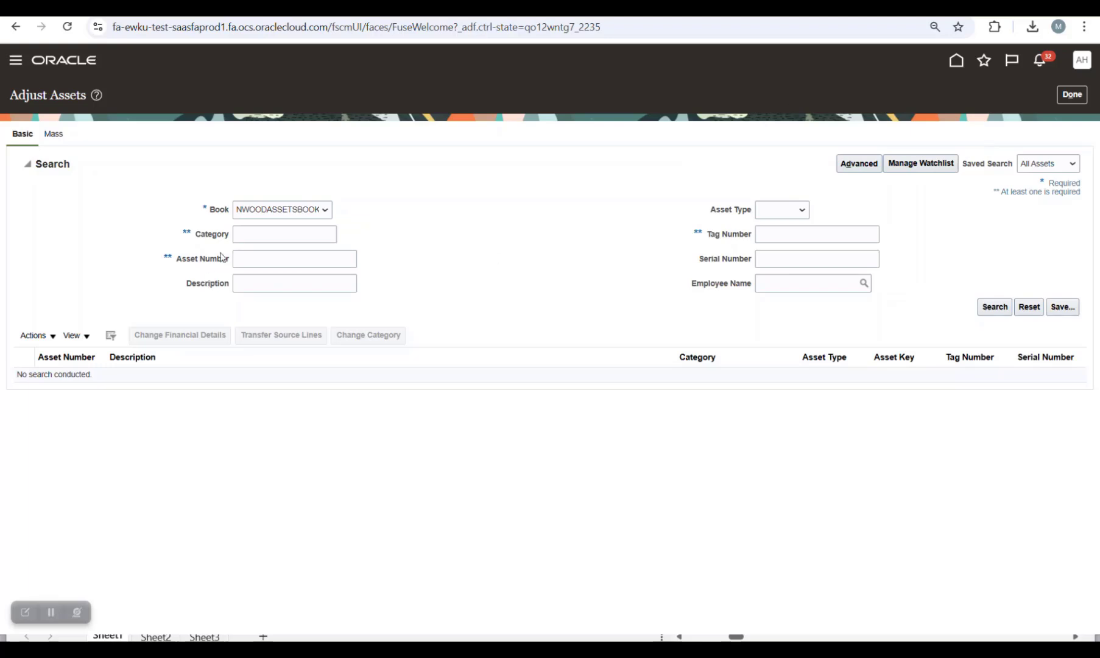
- Search for asset number 1000142 and open the Change Group Asset transaction for it
left_click(254, 260)
type("1000142")
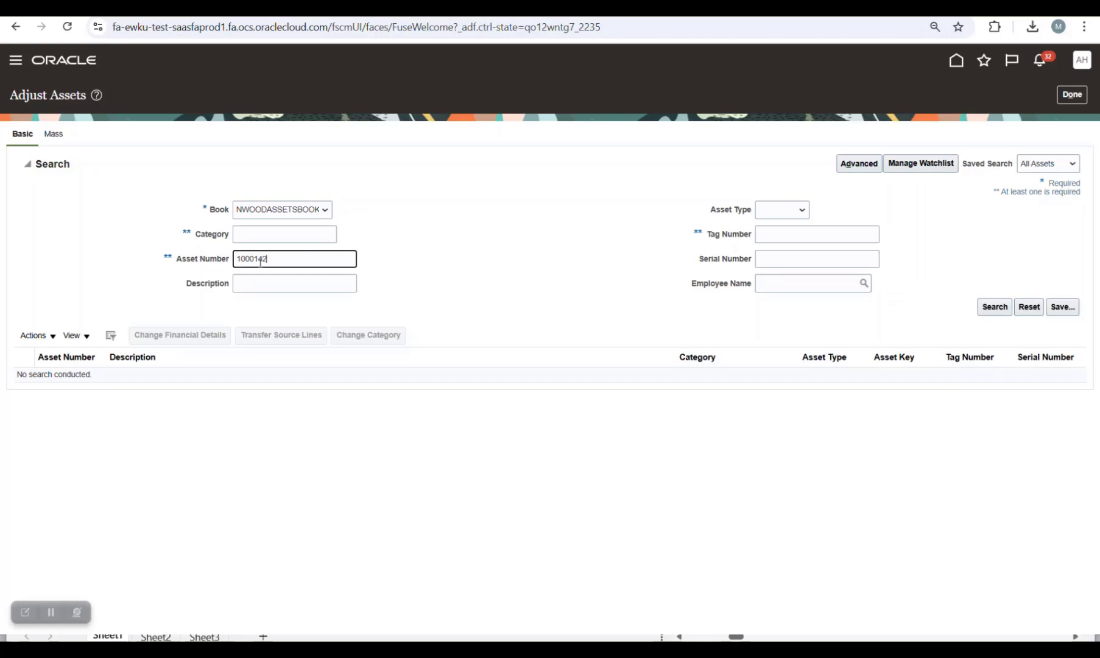
left_click(996, 310)
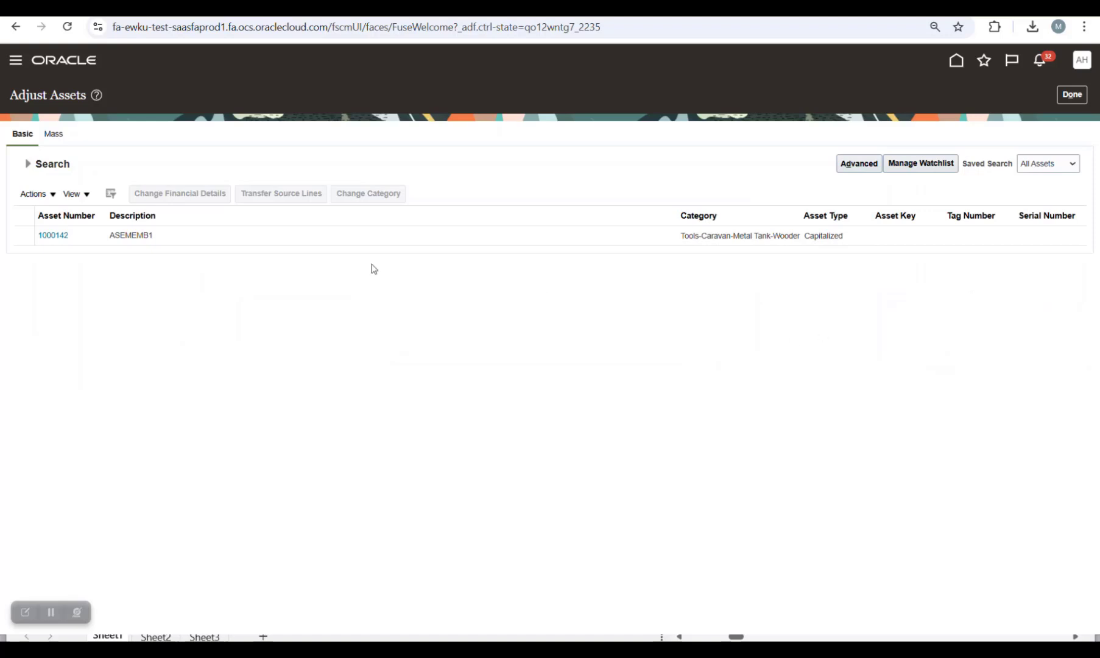
left_click(272, 235)
left_click(48, 201)
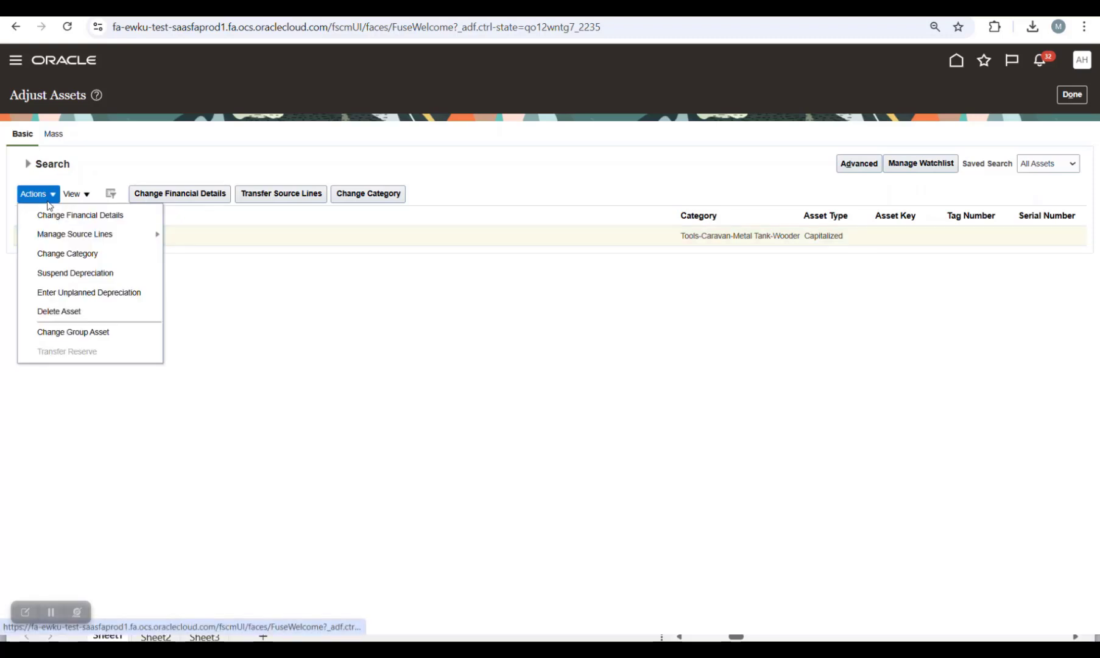
left_click(96, 341)
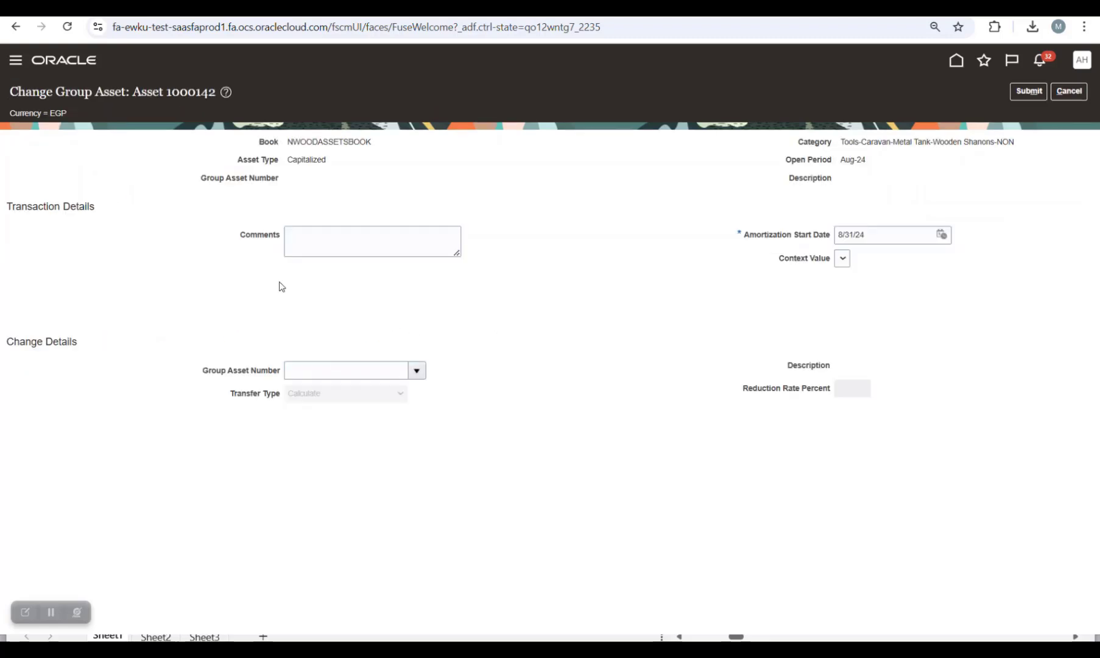
- Look up group asset number 1000138 in the Post Mass Additions Report, assign it to asset 1000142, submit, and close Adjust Assets
left_click(416, 370)
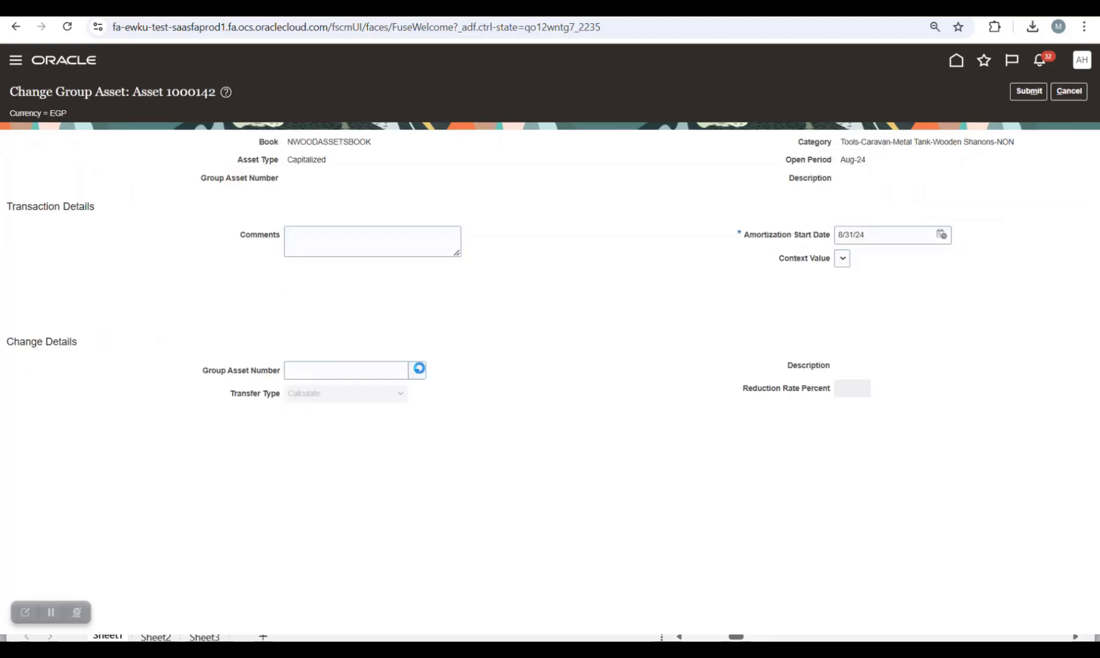
left_click(528, 319)
key("alt+Tab")
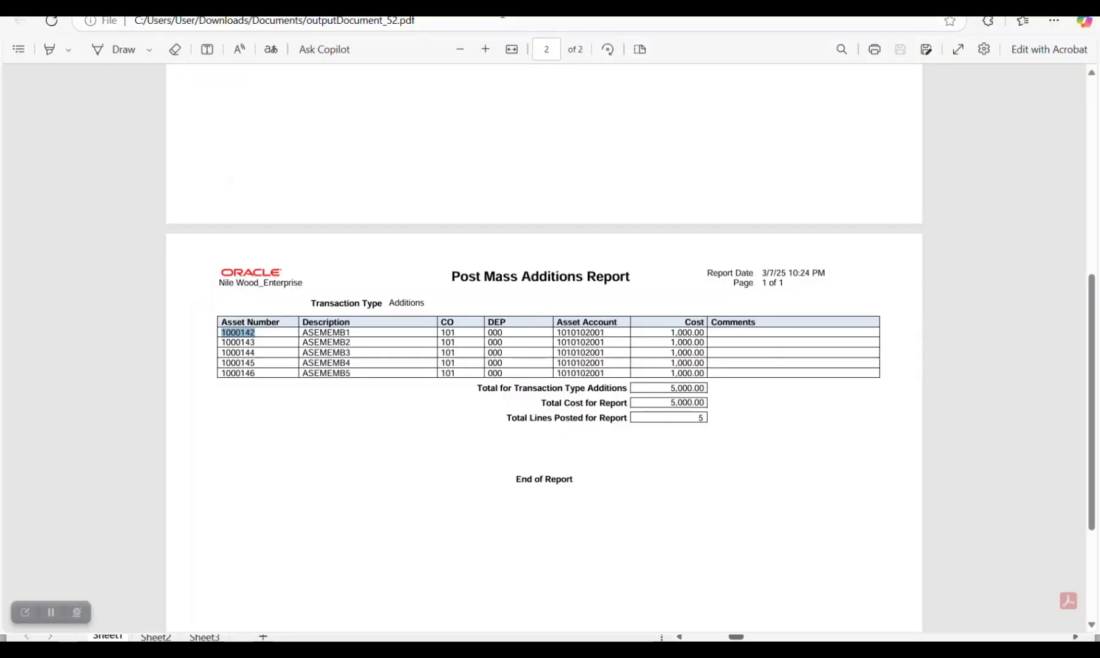
left_click(501, 8)
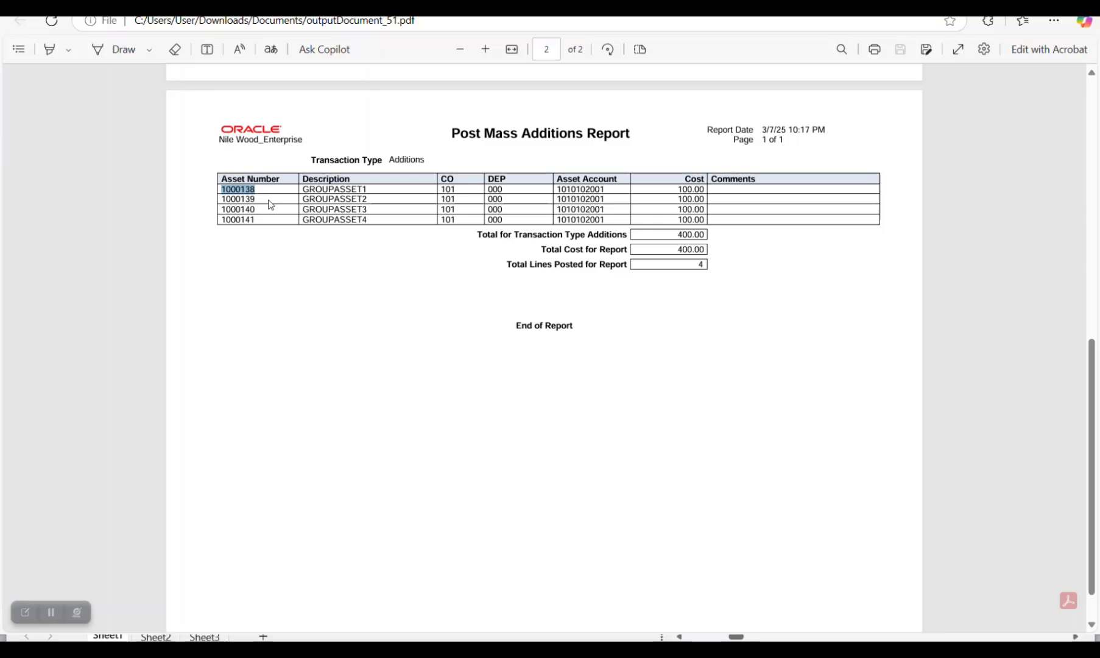
key("alt+Tab")
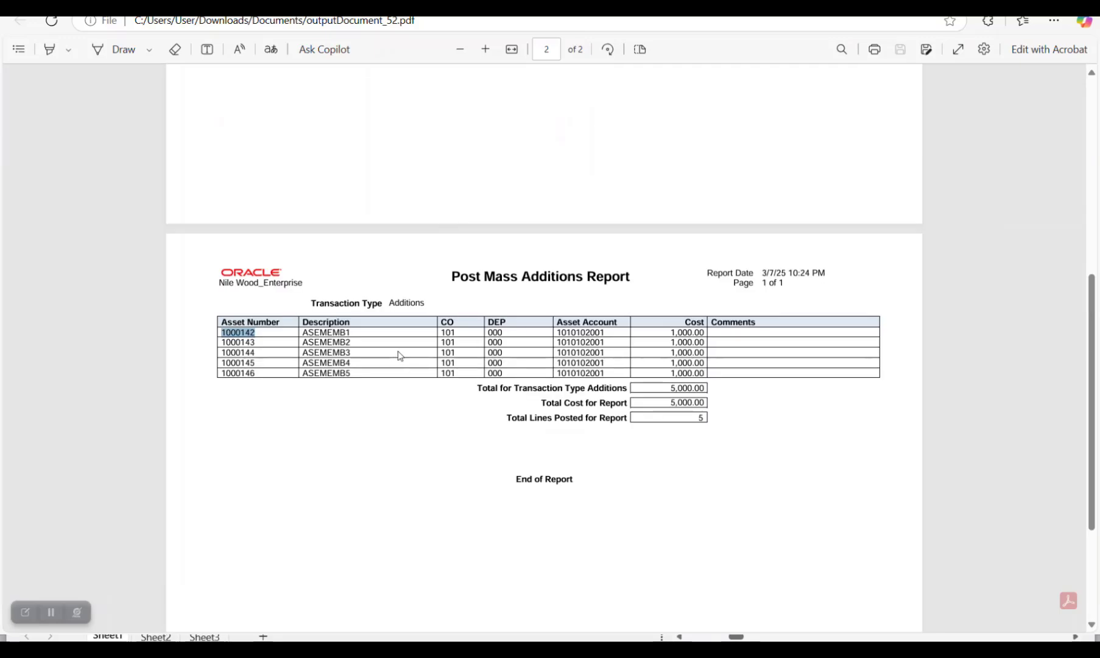
key("alt+Tab")
key("alt+Tab")
left_click(328, 370)
type("1000138")
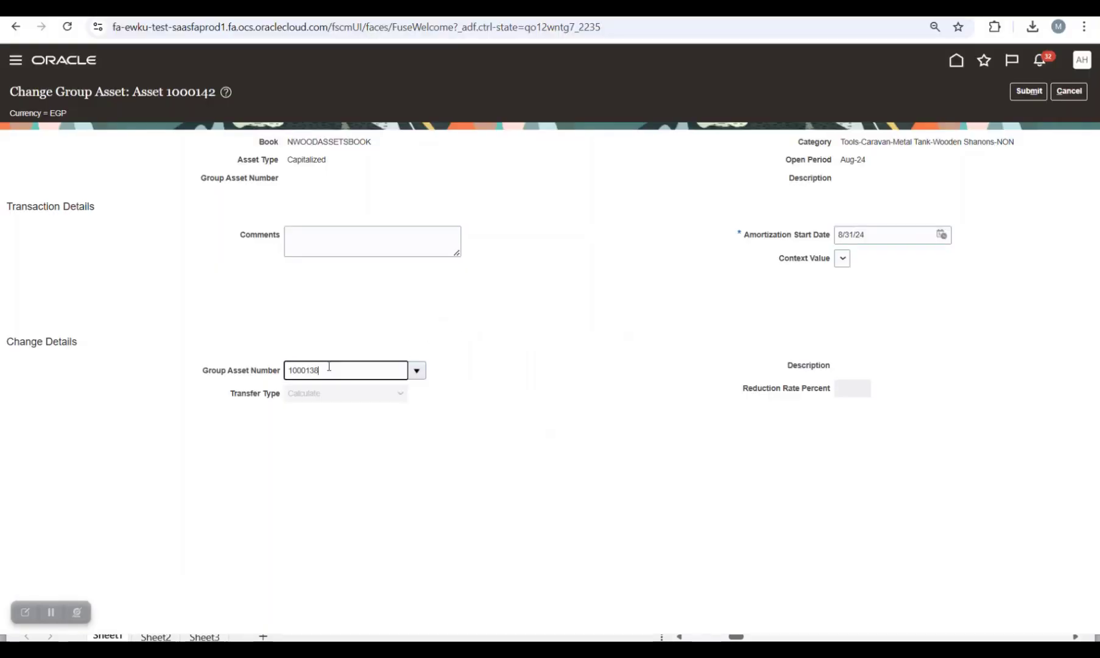
left_click(473, 381)
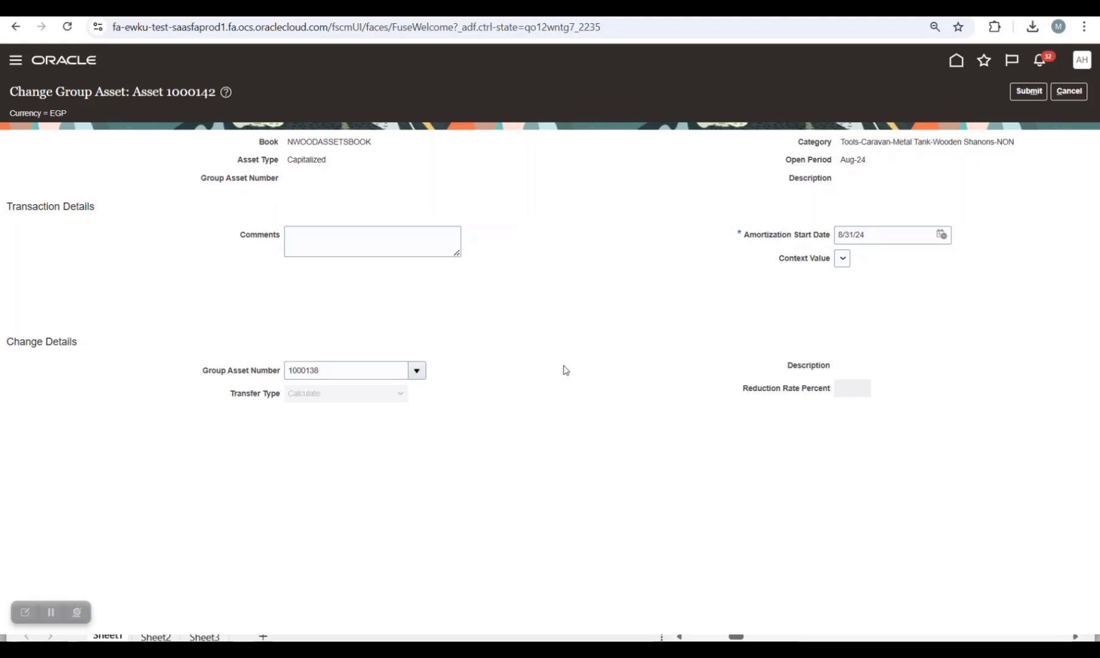
left_click(1027, 92)
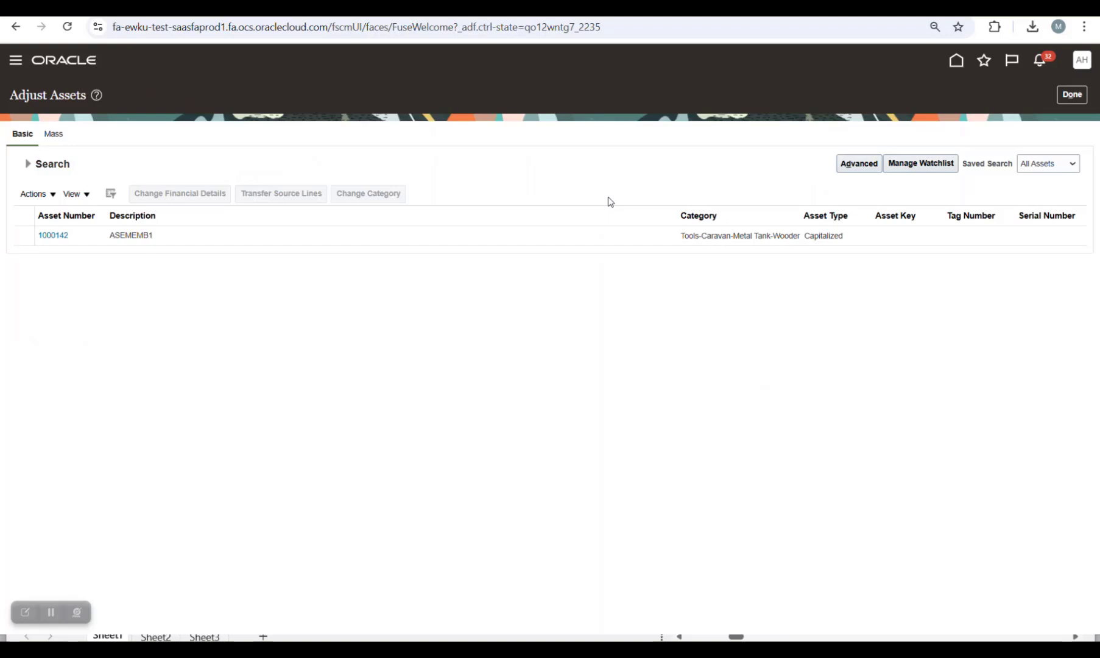
left_click(1071, 95)
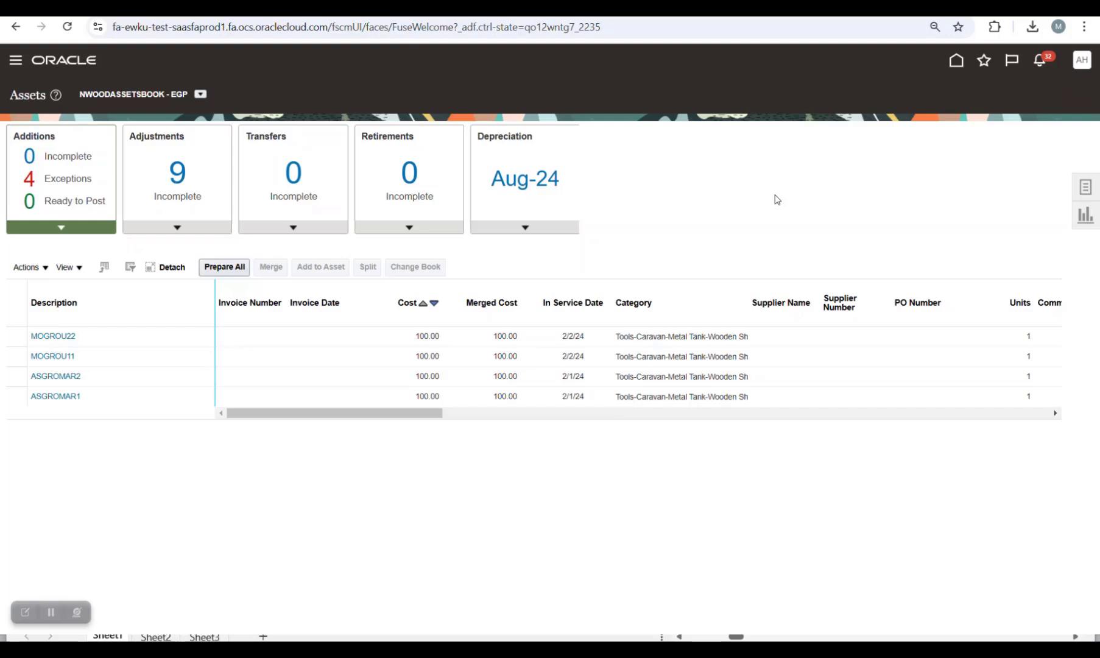
- Open the recently used Monitor Processes page and refresh the process list to check the submitted transaction's status
left_click(983, 60)
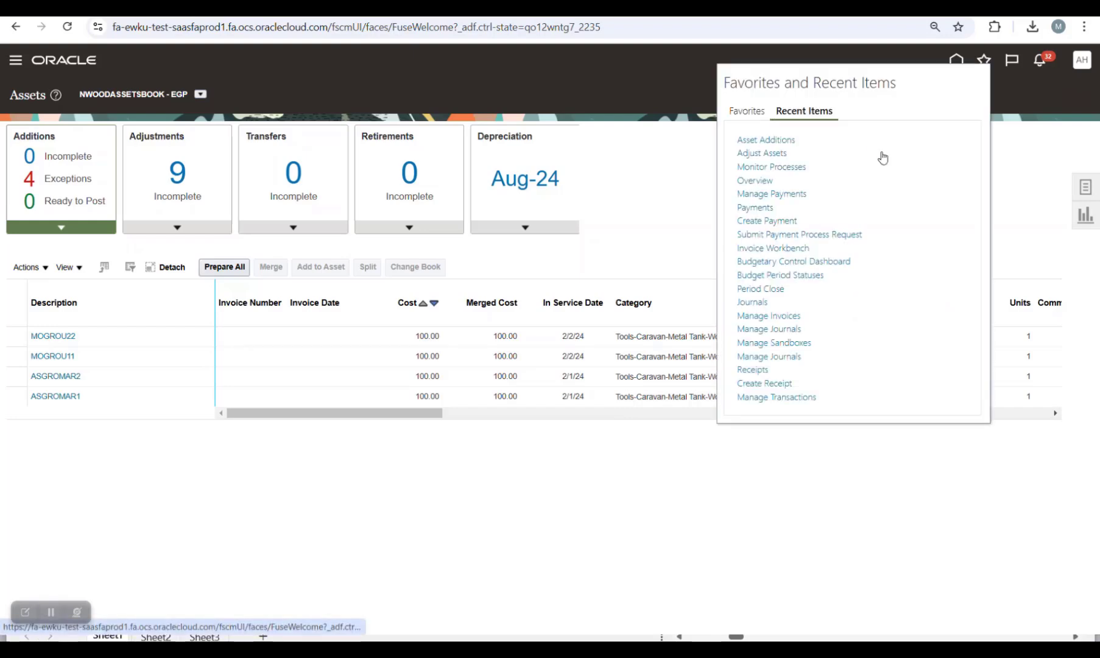
left_click(789, 167)
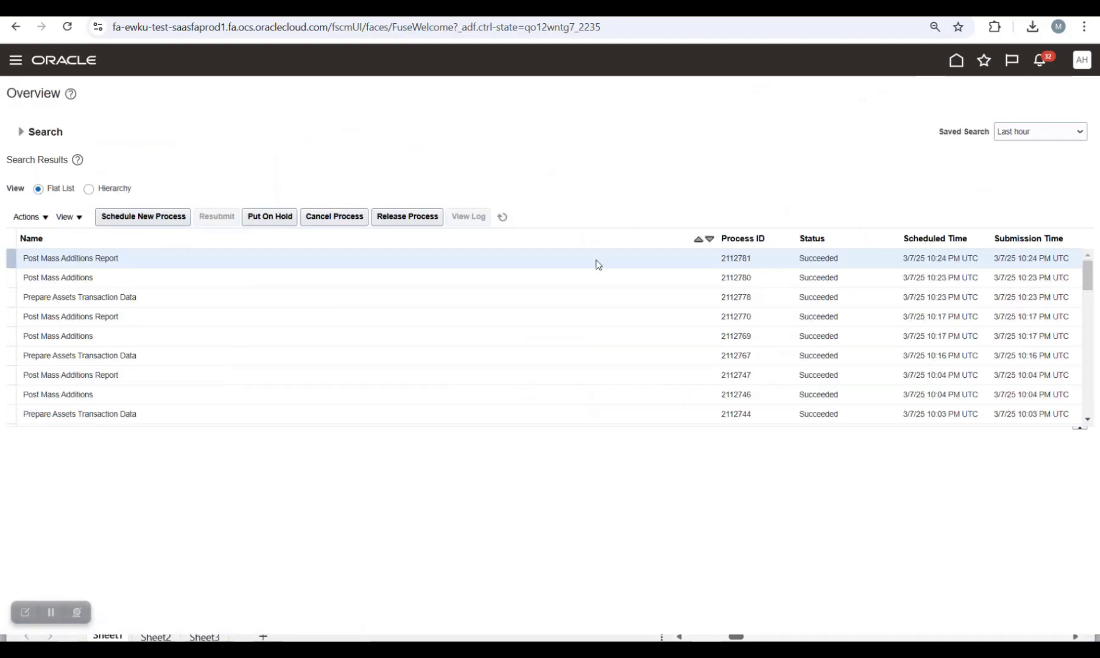
left_click(502, 217)
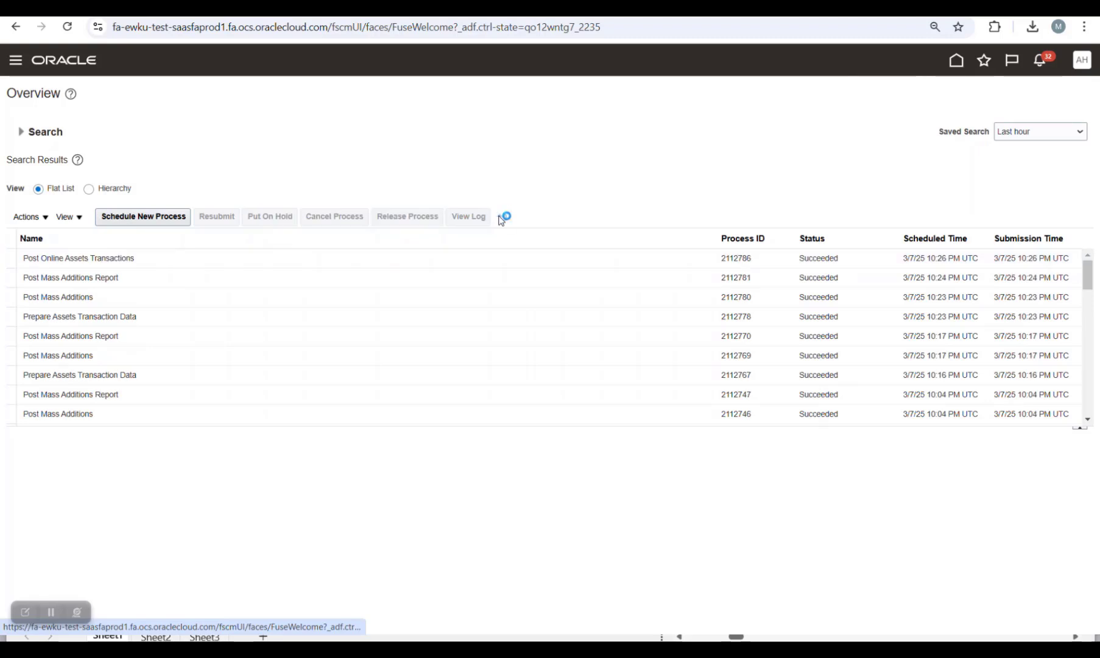
- Open Asset Inquiry, enter asset number 1000138, and check the Post Mass Additions reports for the member asset's number
left_click(955, 62)
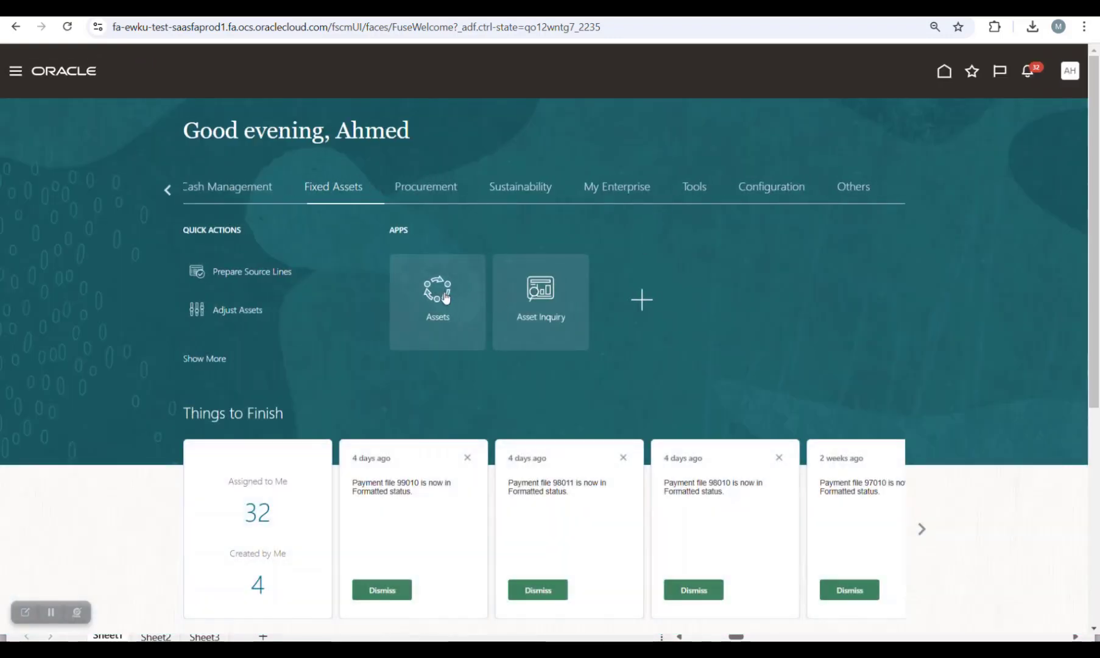
left_click(532, 295)
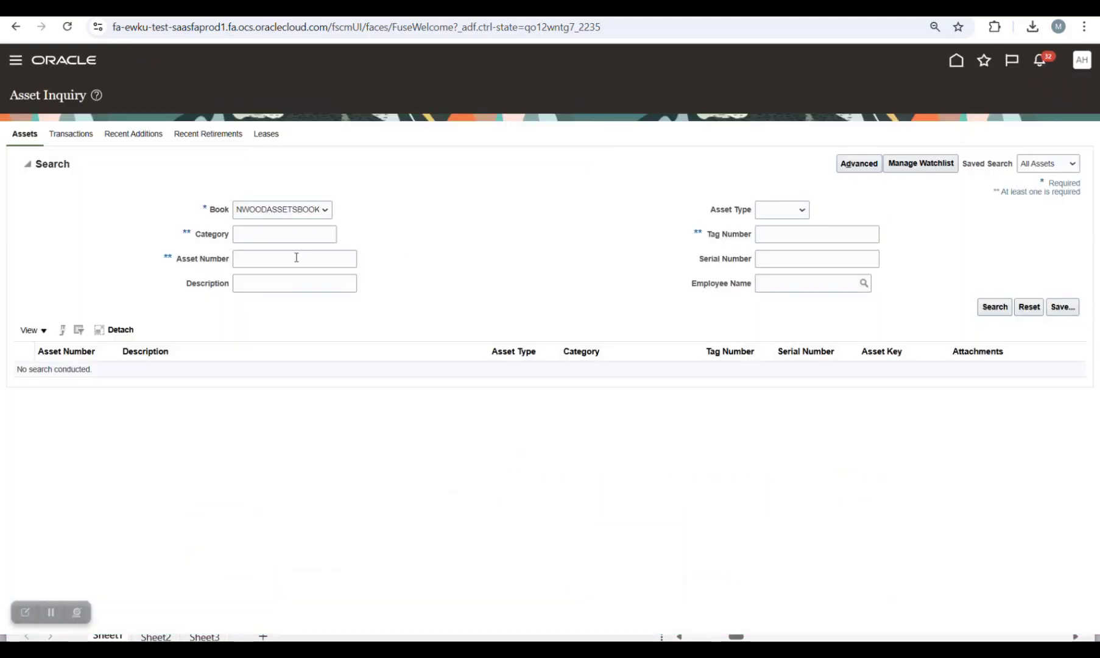
left_click(295, 257)
type("1000138")
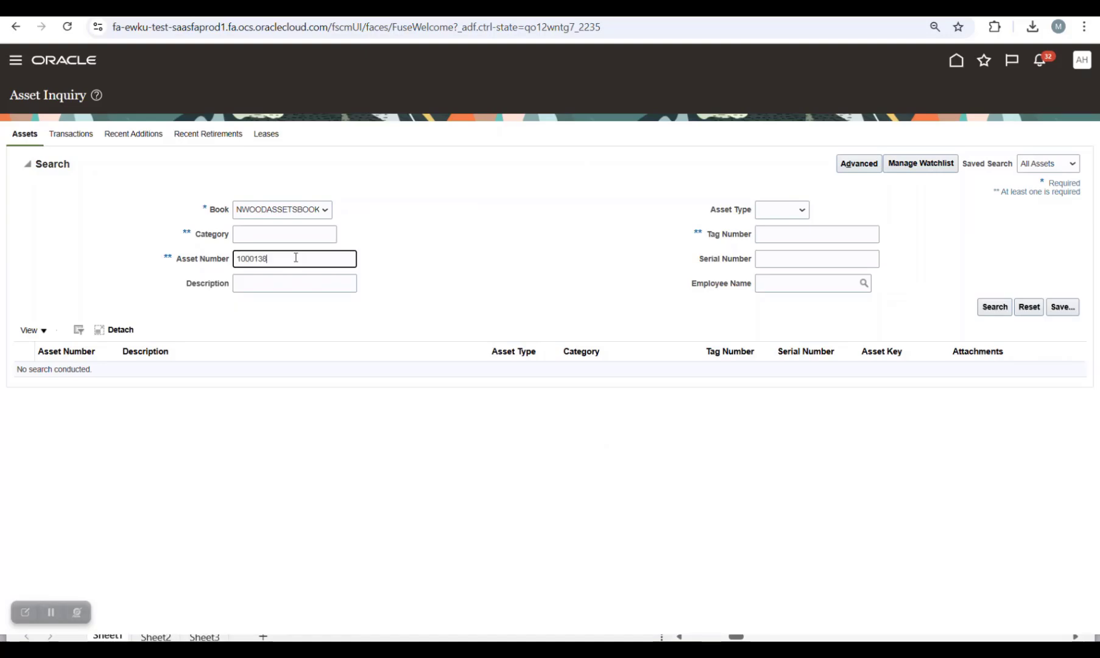
key("alt+Tab")
key("alt+Tab")
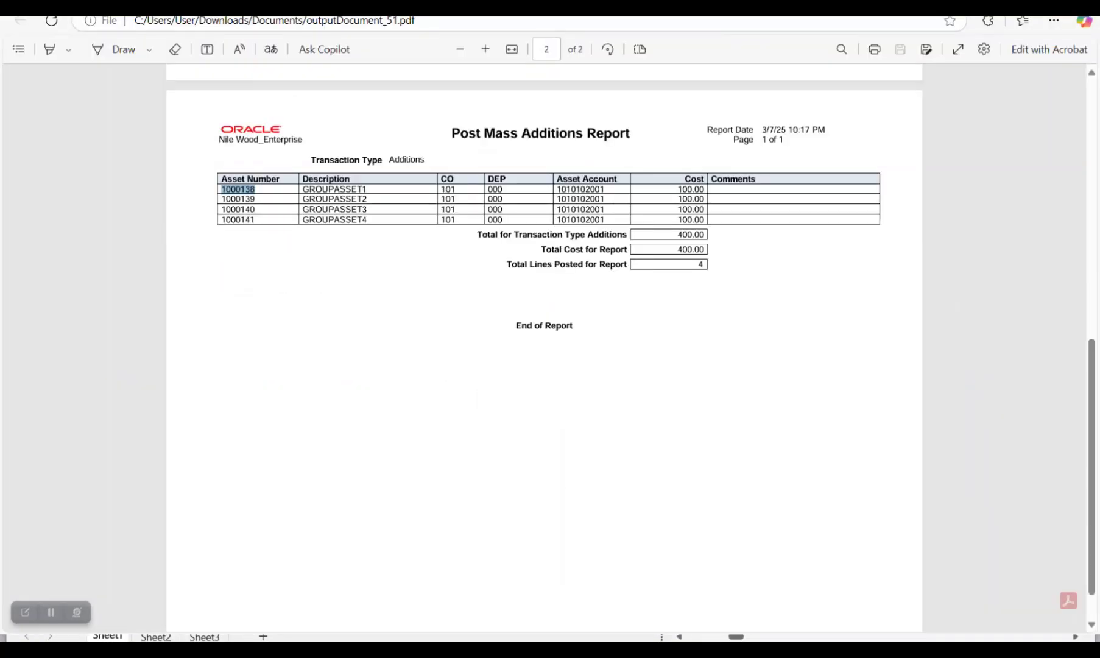
key("alt+Tab")
key("alt+Tab")
key("alt+Tab")
key("alt+Tab")
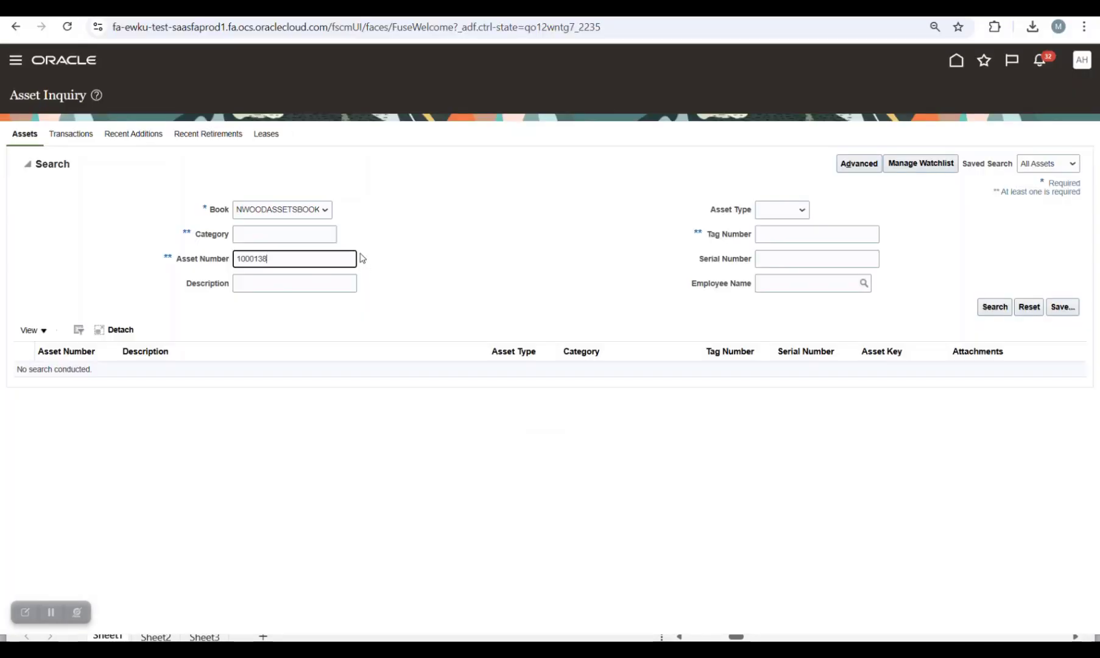
- Search Asset Inquiry for asset number 1000142 and check its Group Asset Number in the financial details
double_click(311, 259)
type("1000142")
left_click(995, 309)
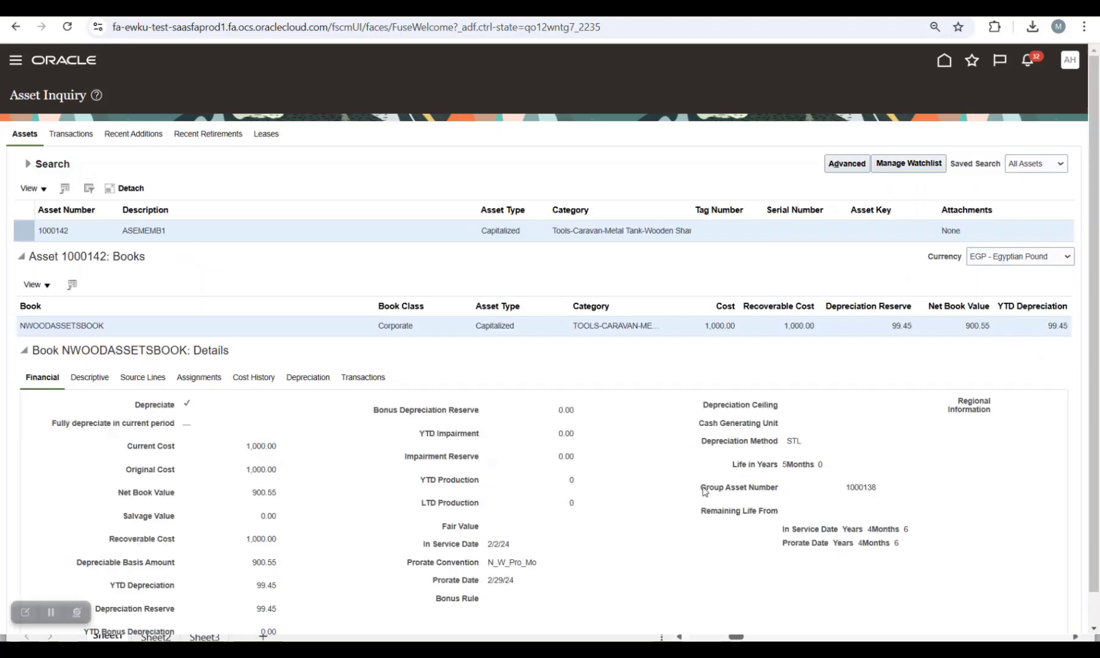
left_click_drag(701, 487, 887, 494)
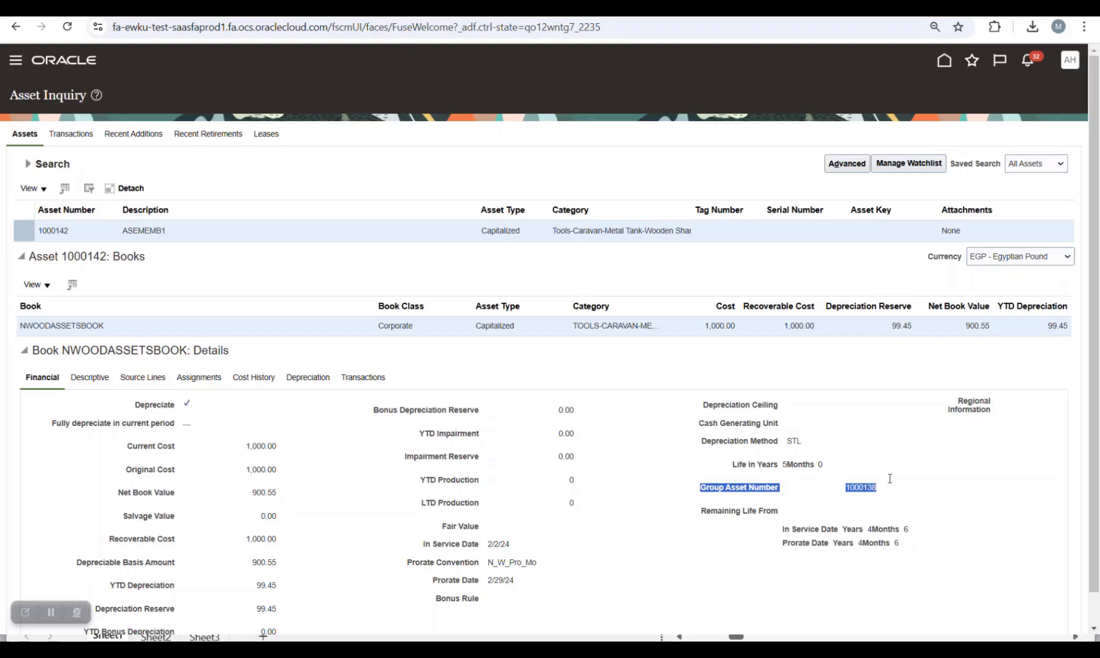
- Open the Adjust Assets task from the Assets work area and search for asset number 1000142
left_click(944, 61)
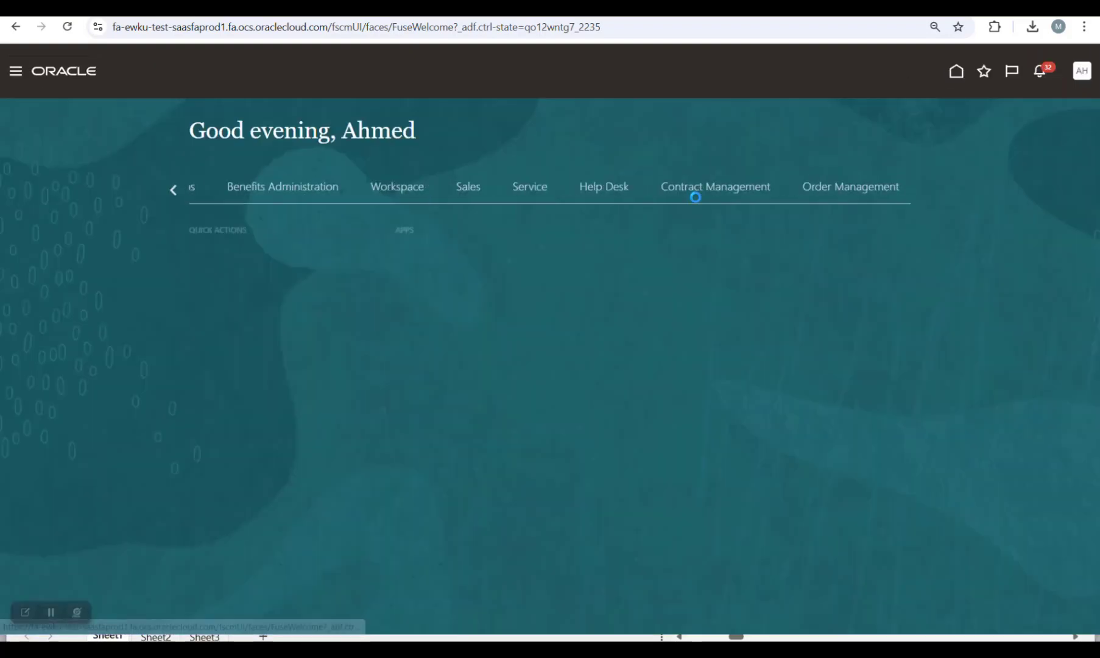
left_click(437, 291)
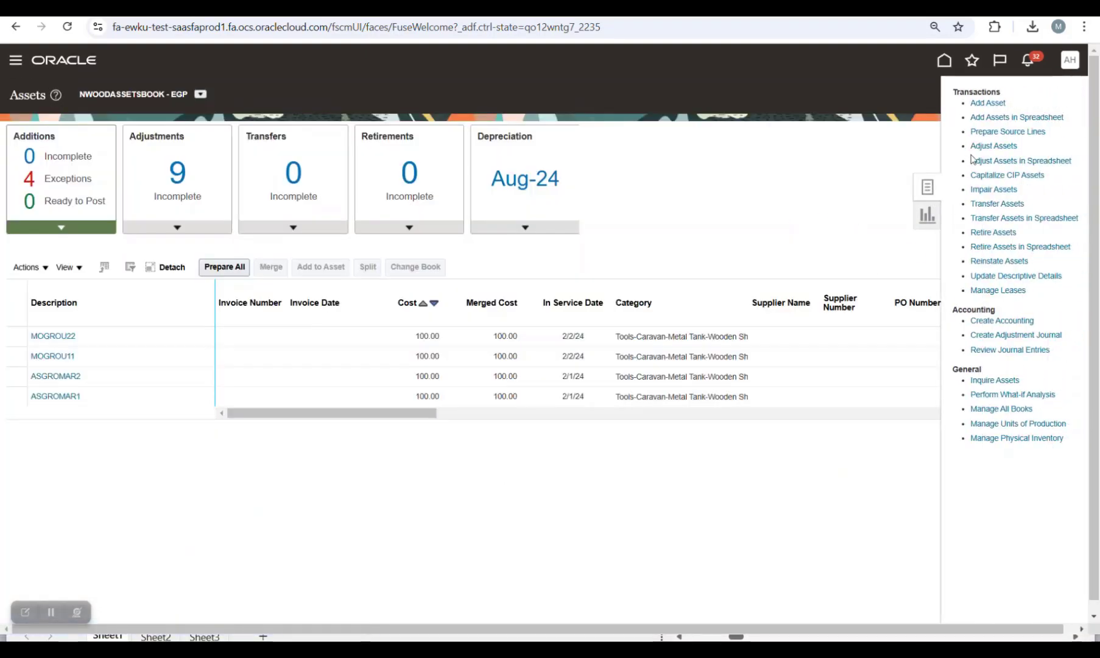
left_click(981, 146)
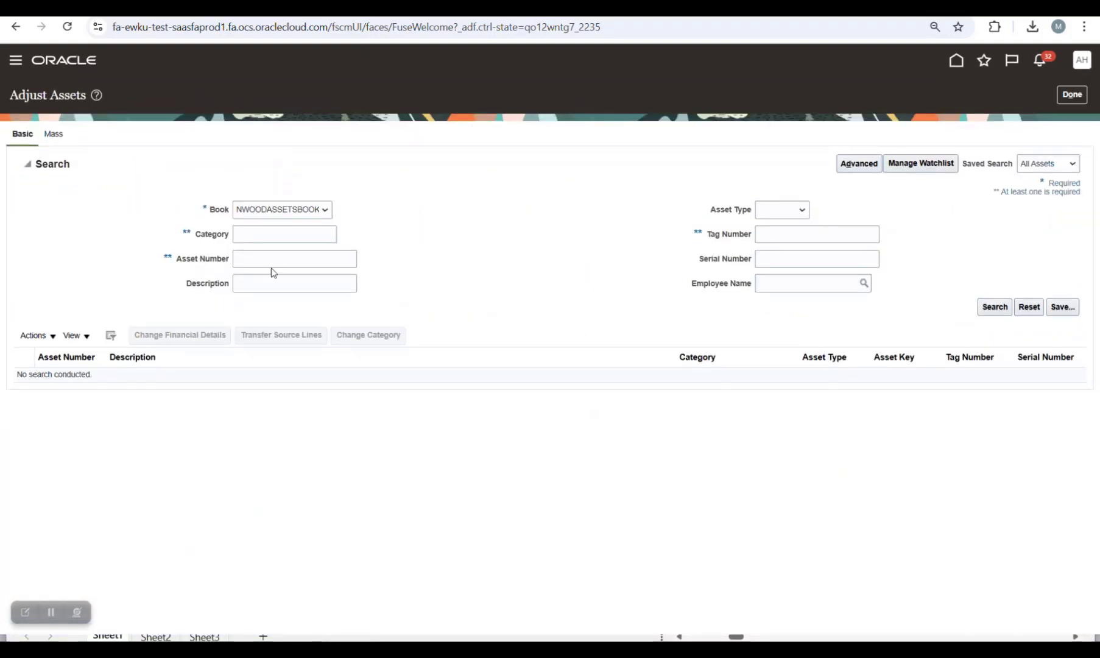
left_click(274, 258)
type("1000142")
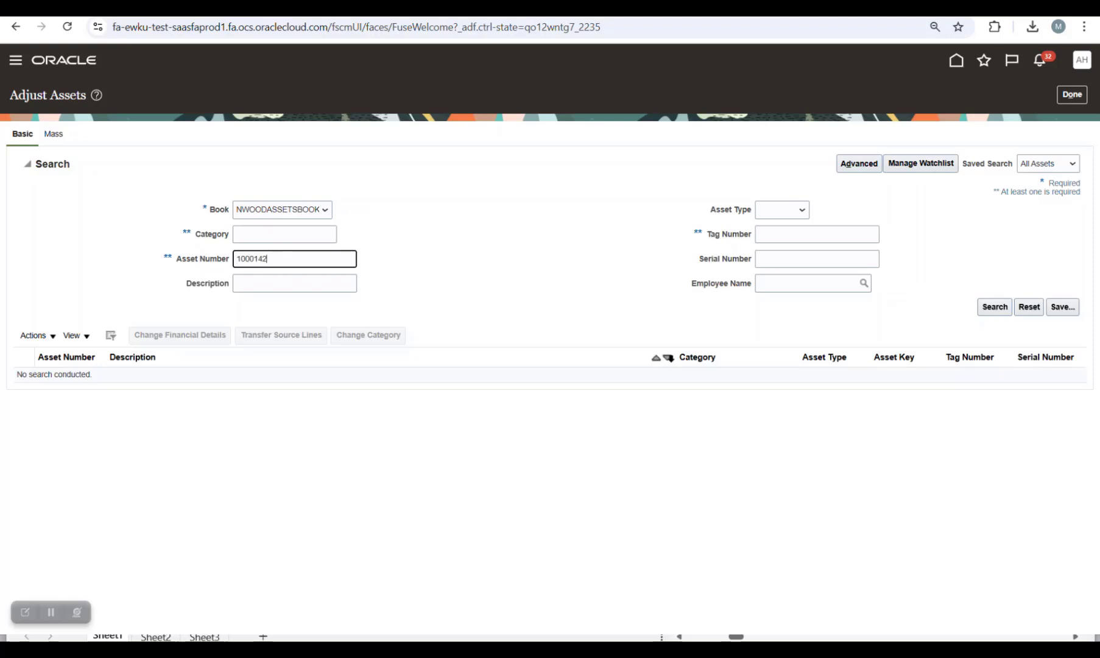
left_click(994, 307)
- Open Change Group Asset for asset 1000142, check its assigned group asset number, and cancel without saving
left_click(69, 236)
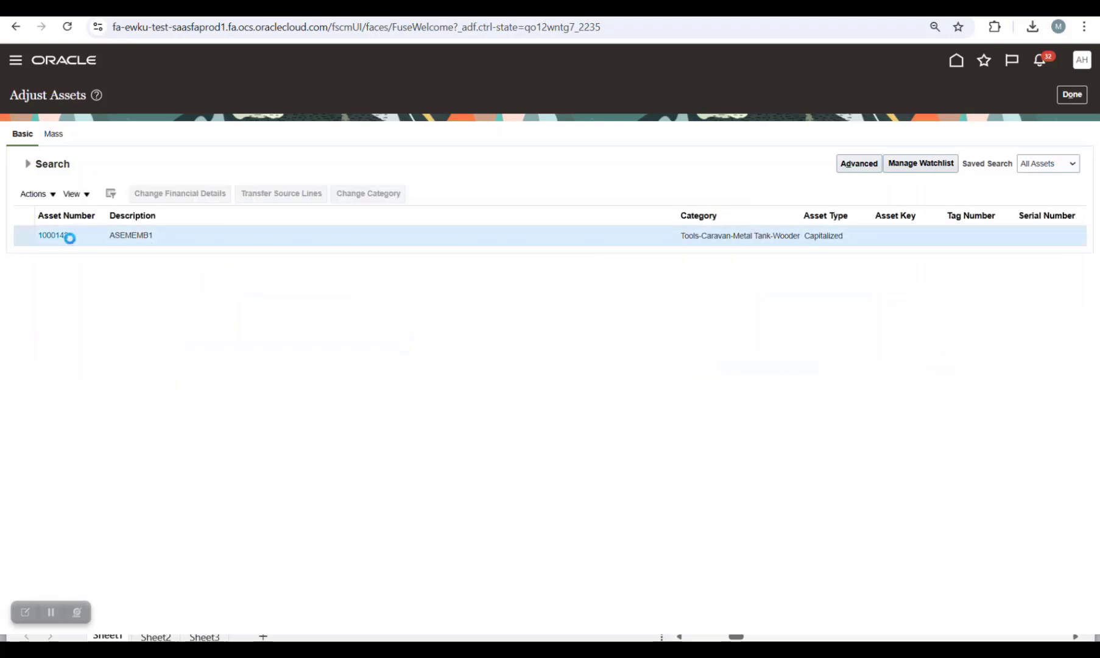
left_click(37, 194)
left_click(88, 331)
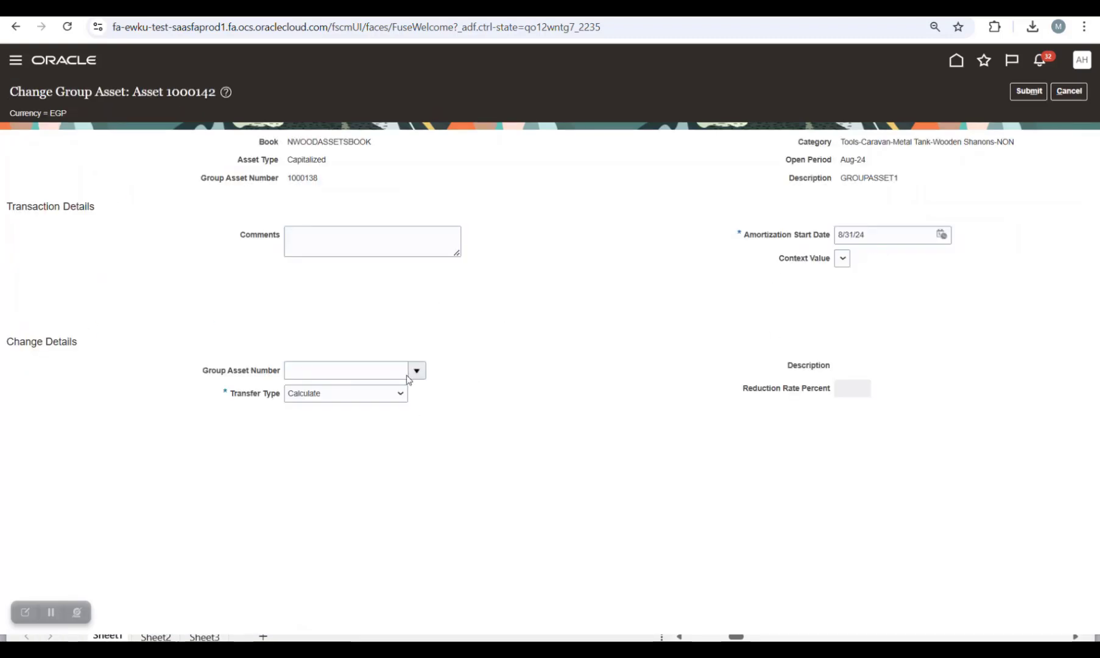
double_click(306, 180)
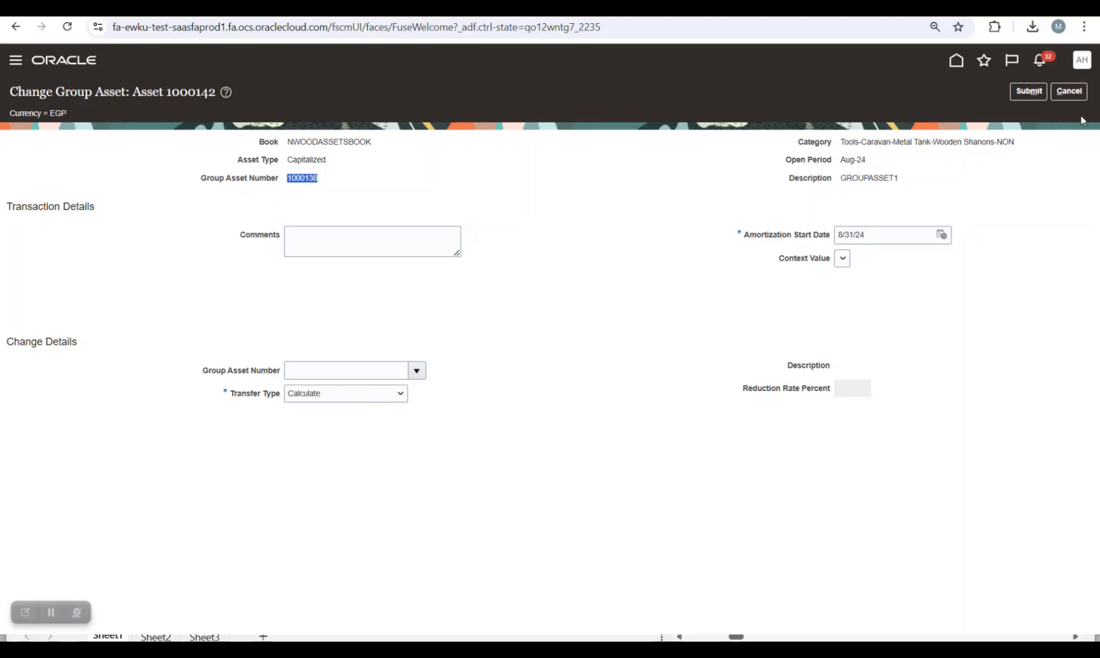
left_click(1067, 94)
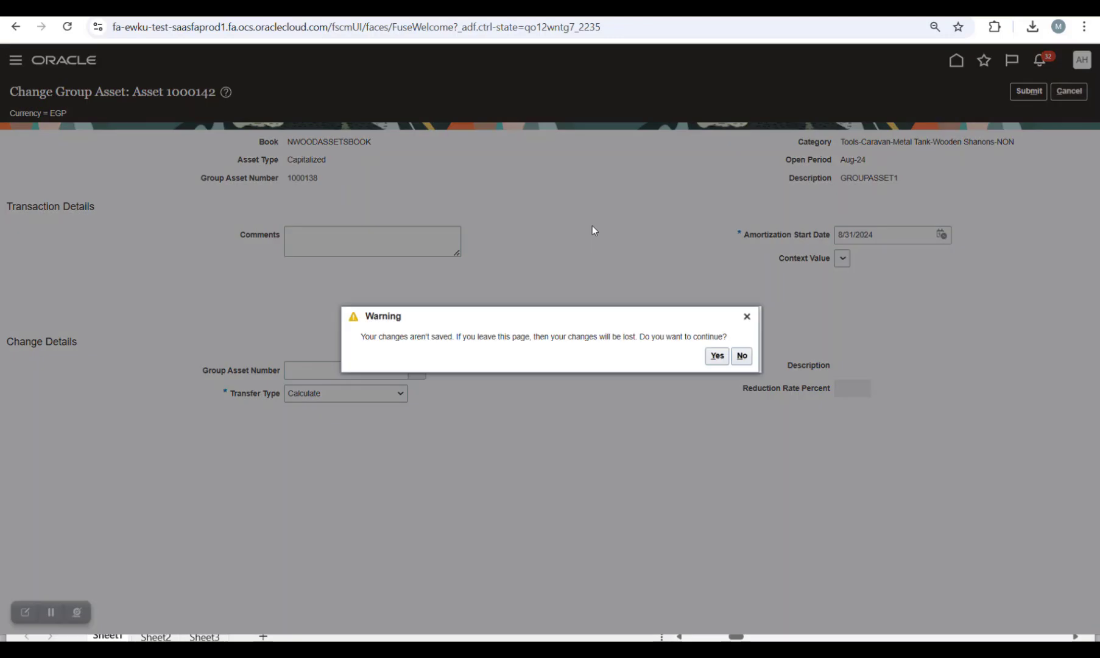
left_click(717, 355)
- Switch to the Post Mass Additions Report for the member assets and select asset number 1000143 (ASEMEMB2)
key("alt+Tab")
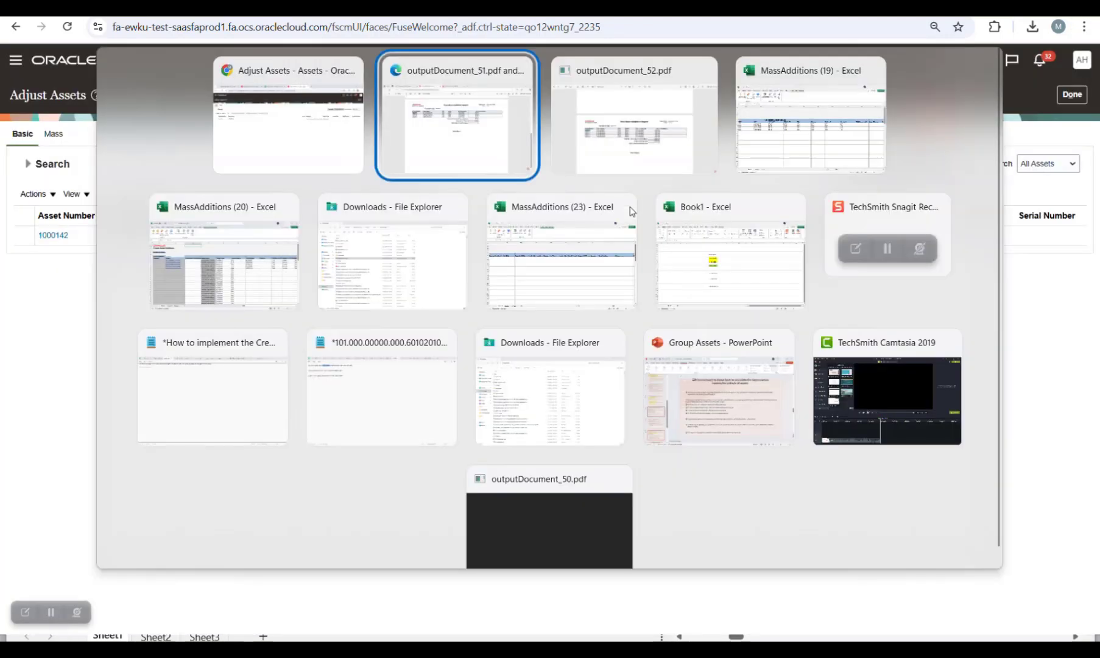
key("alt+Tab")
key("alt+Tab")
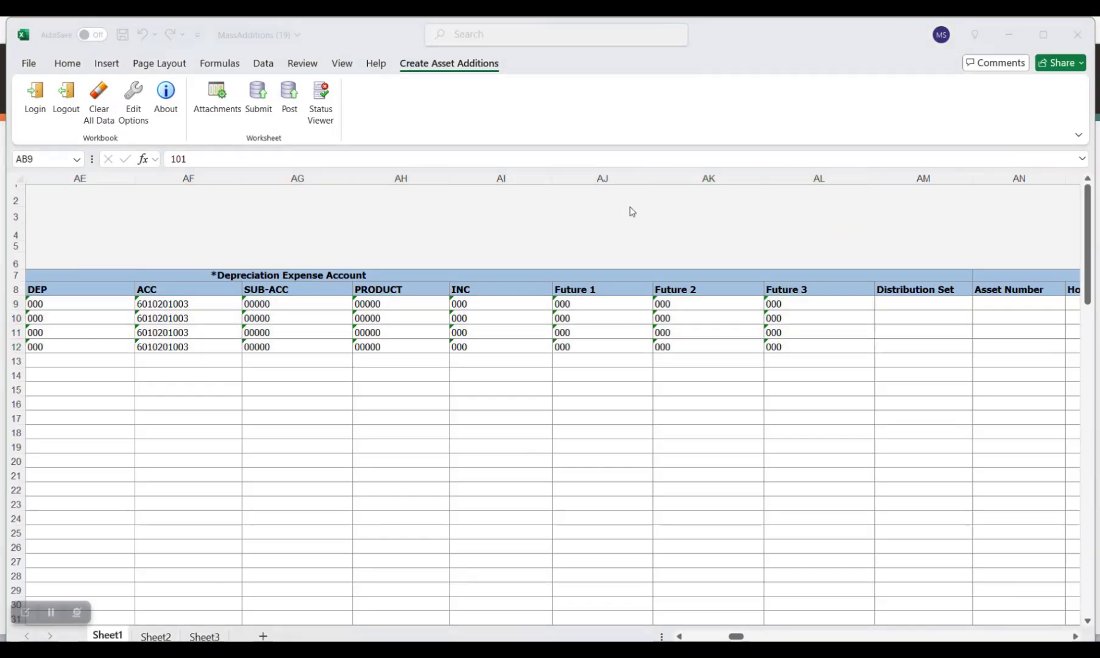
key("alt+Tab")
key("alt+Tab")
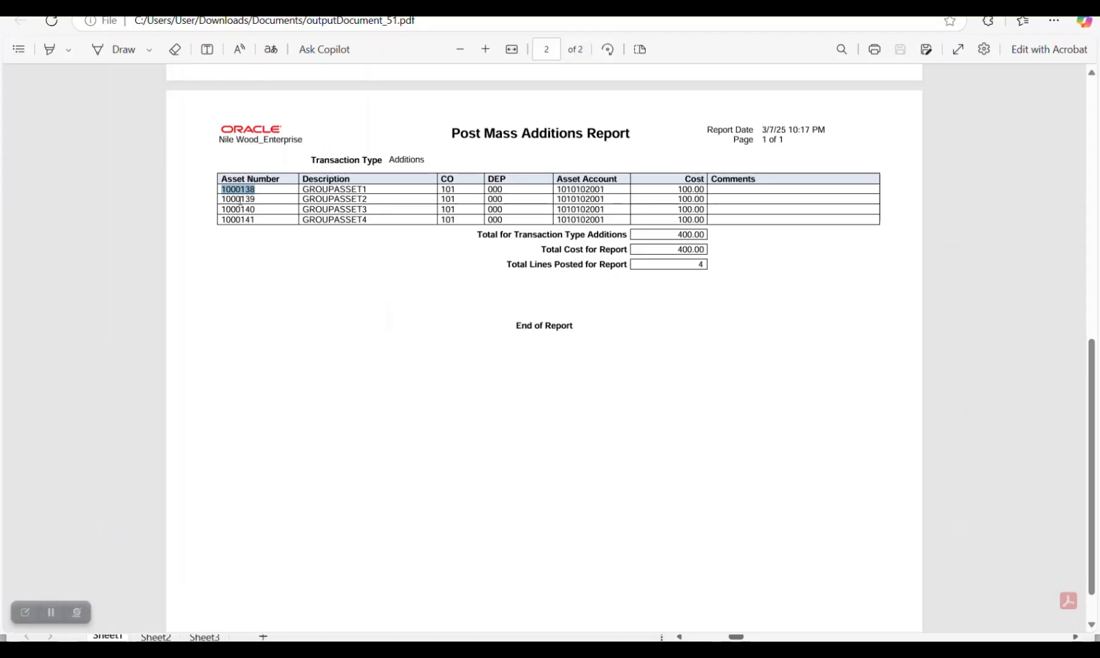
key("alt+Tab")
double_click(253, 342)
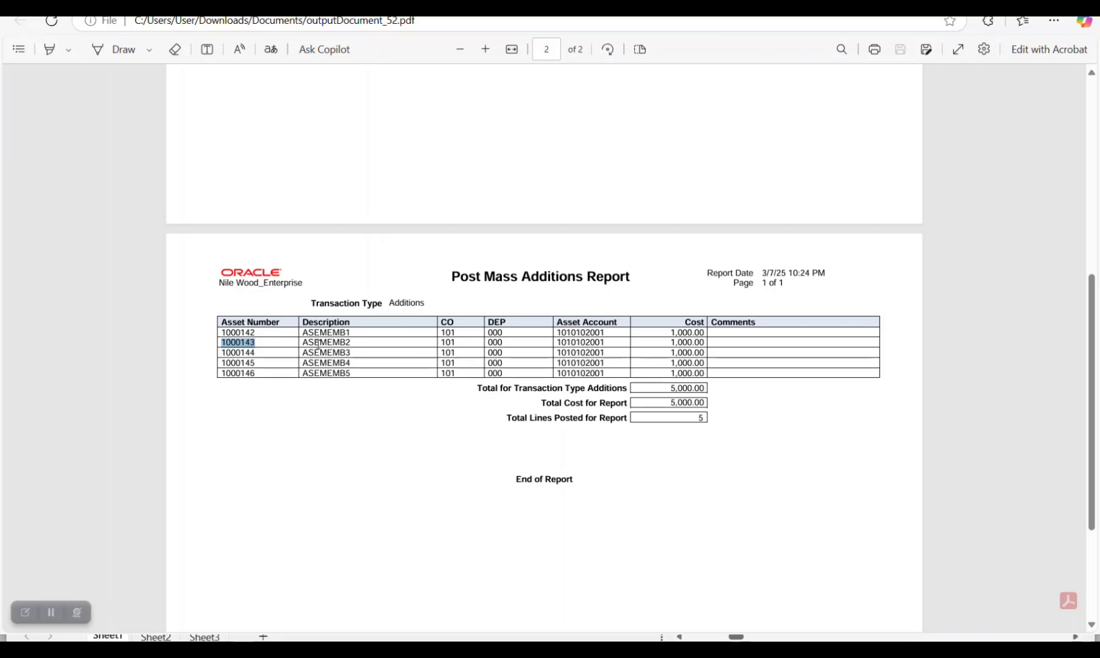
- Return to Oracle Fusion and search for asset number 1000143 in Adjust Assets
key("alt+Tab")
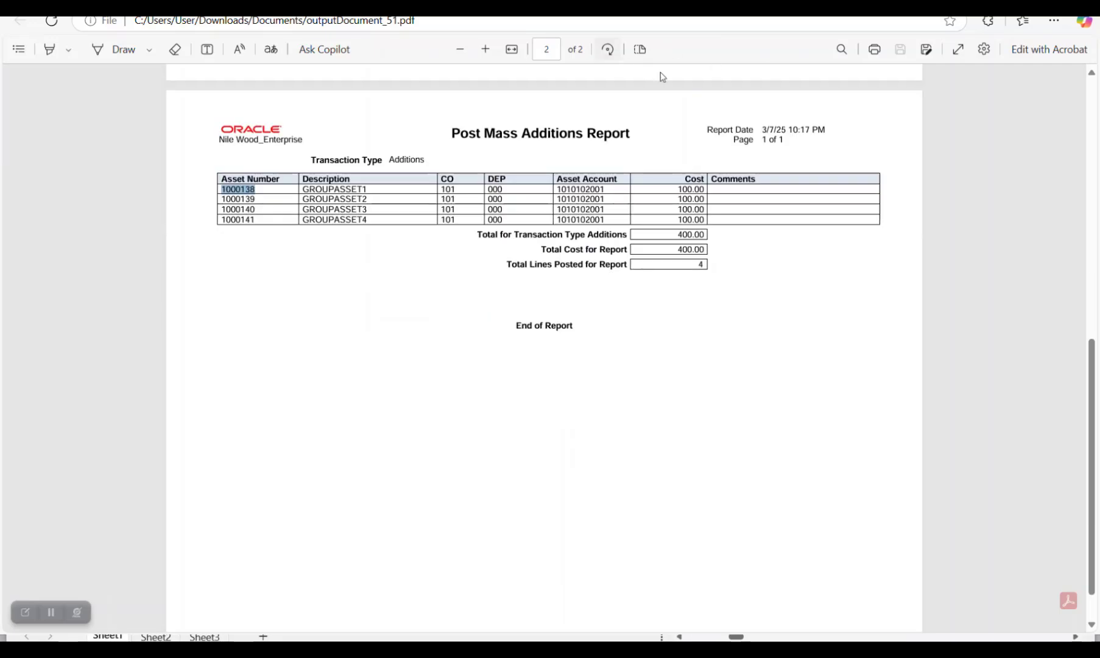
key("alt+Tab")
key("alt+Tab")
key("alt+Tab")
key("alt+Tab")
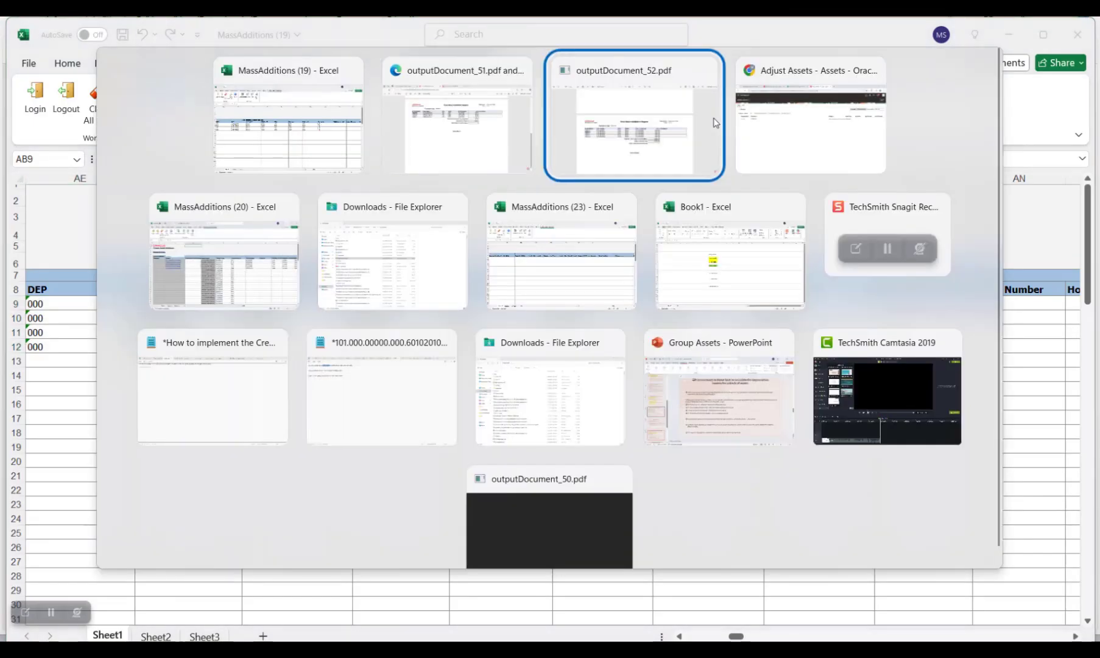
key("alt+Tab")
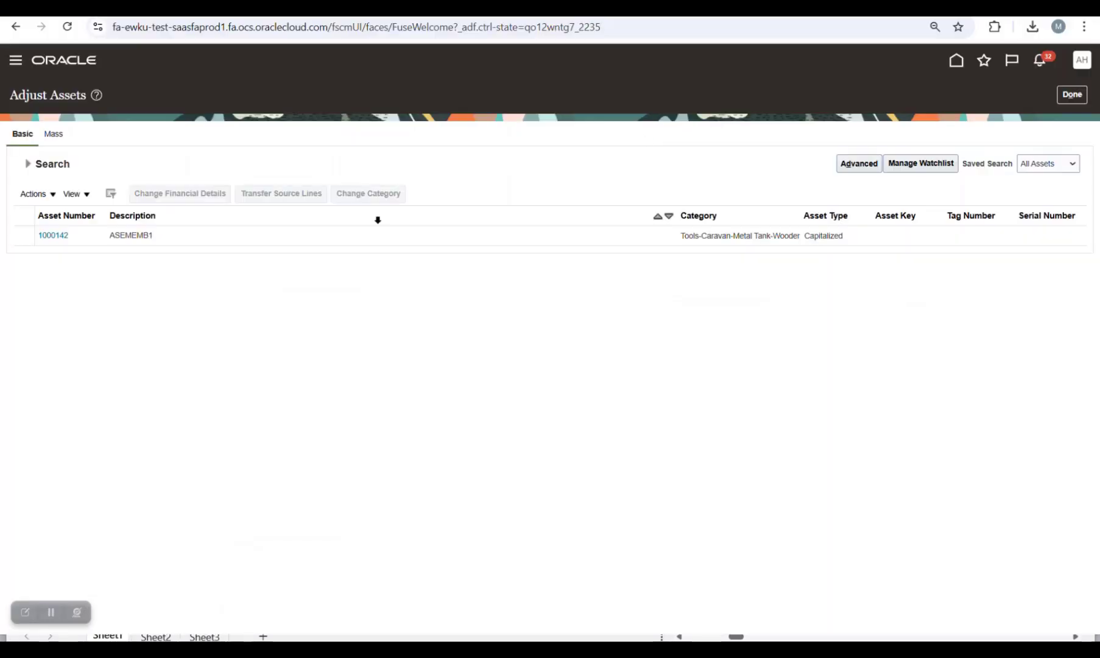
left_click(27, 163)
double_click(282, 258)
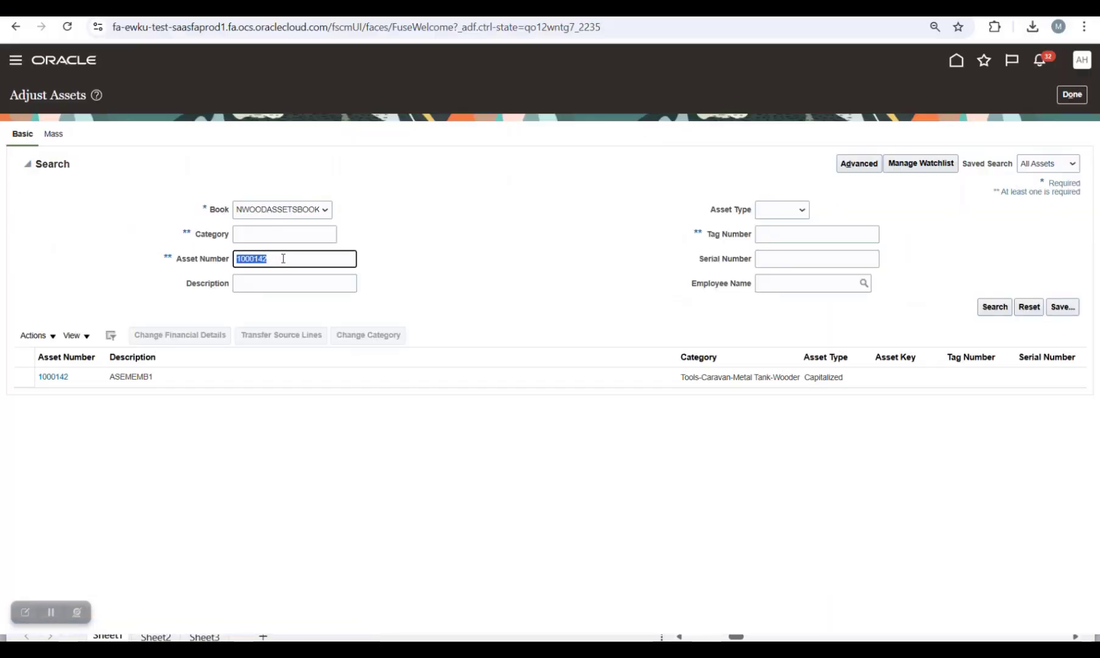
type("1000143")
left_click(995, 307)
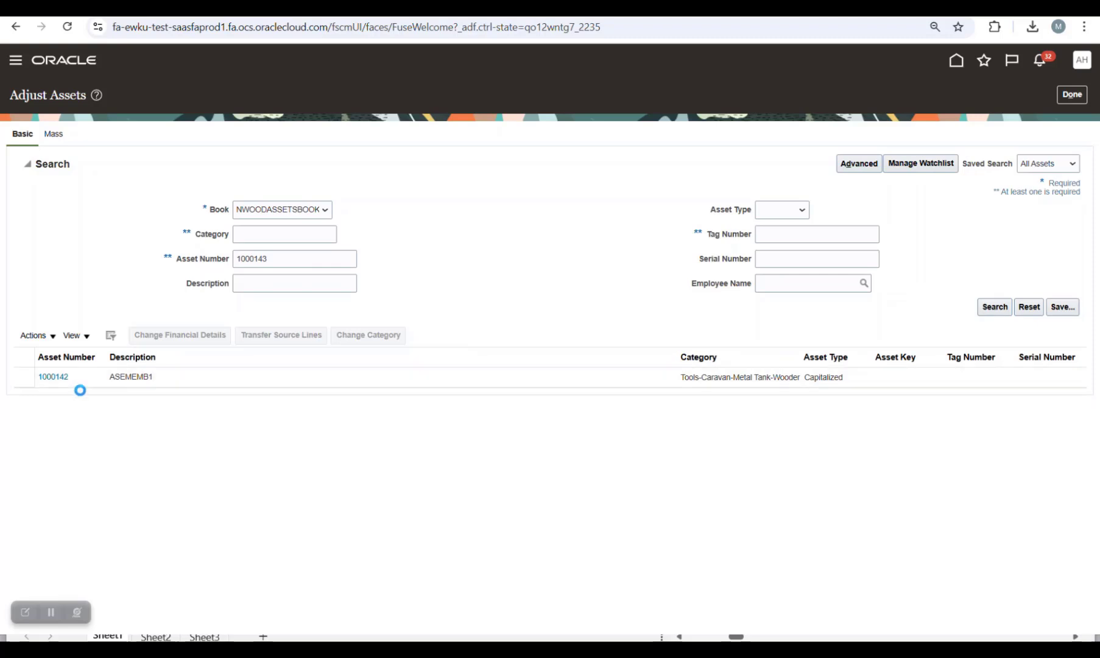
- Review the details of asset 1000143, return to Adjust Assets, and open Change Group Asset for it
left_click(53, 236)
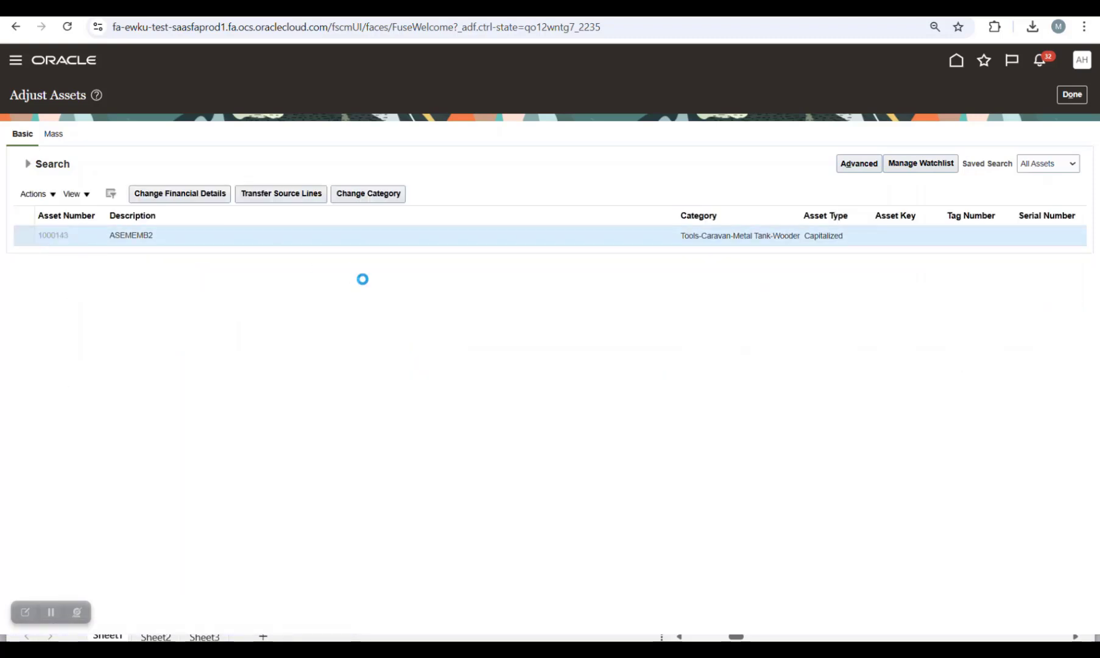
left_click(1071, 96)
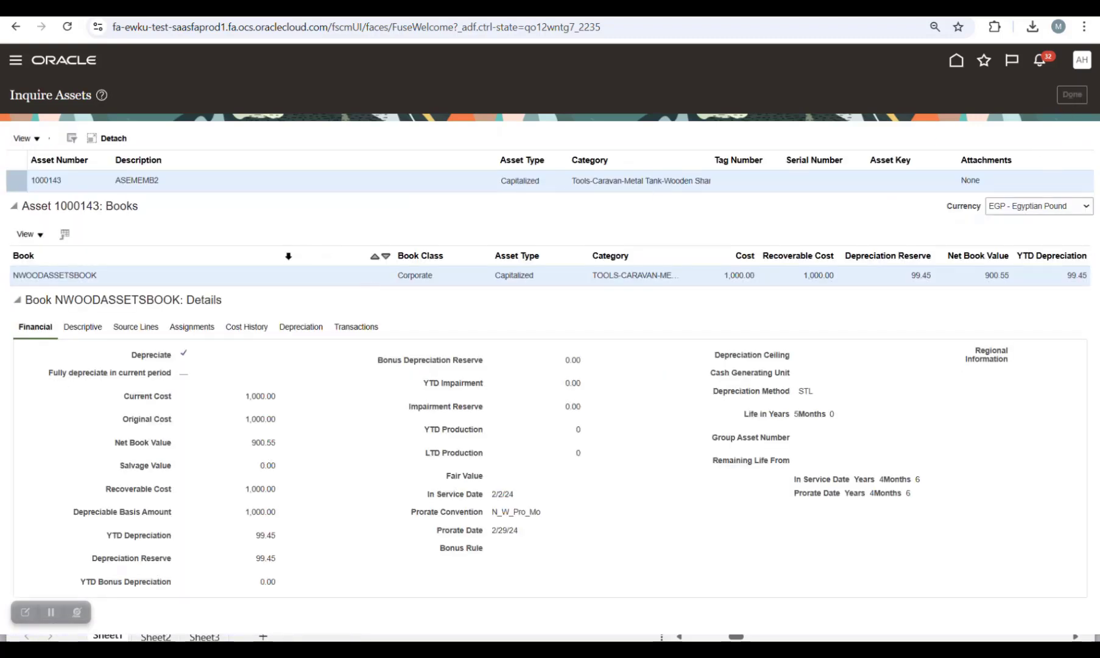
left_click(30, 196)
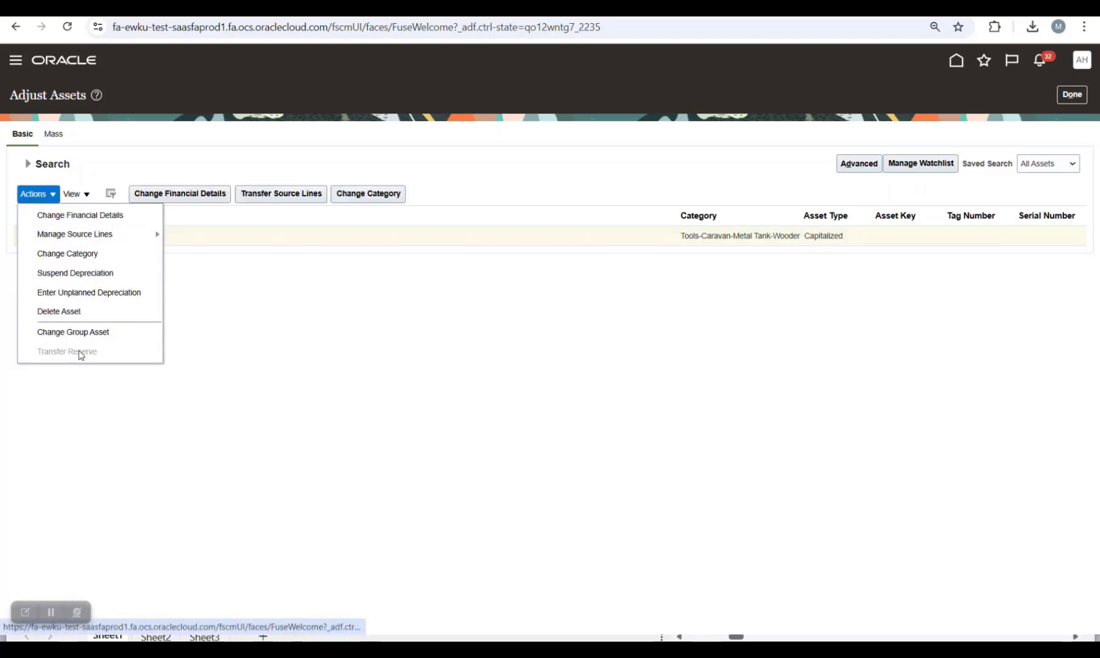
left_click(79, 332)
- Look up GROUPASSET1 in the Post Mass Additions Report, assign group asset number 1000138 to asset 1000143, and submit the change
key("alt+Tab")
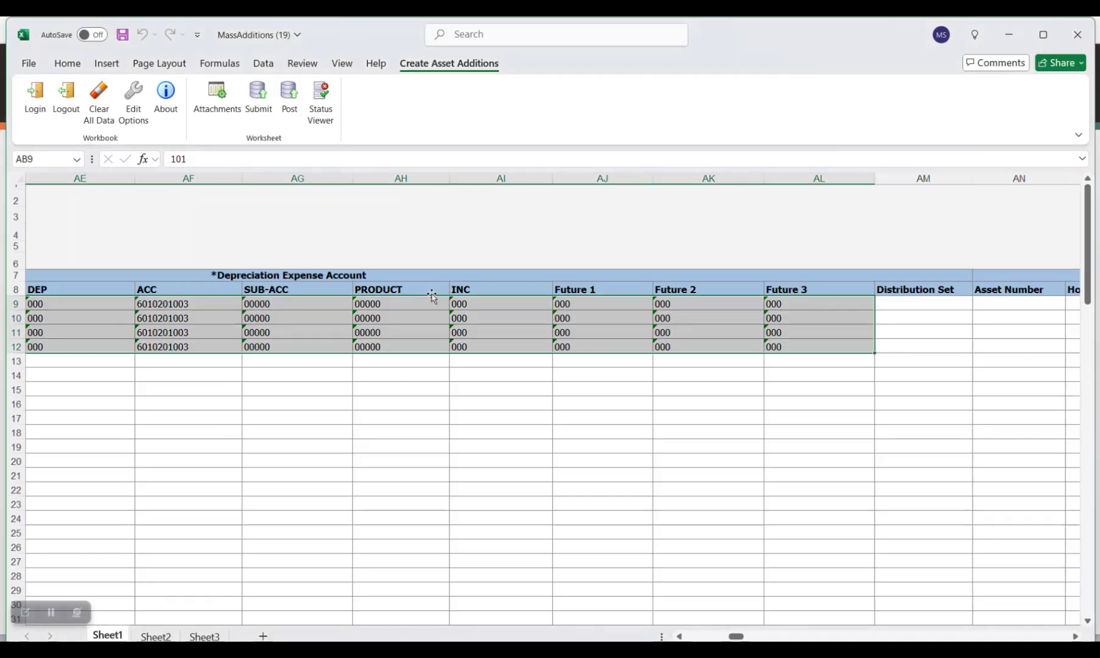
key("alt+Tab")
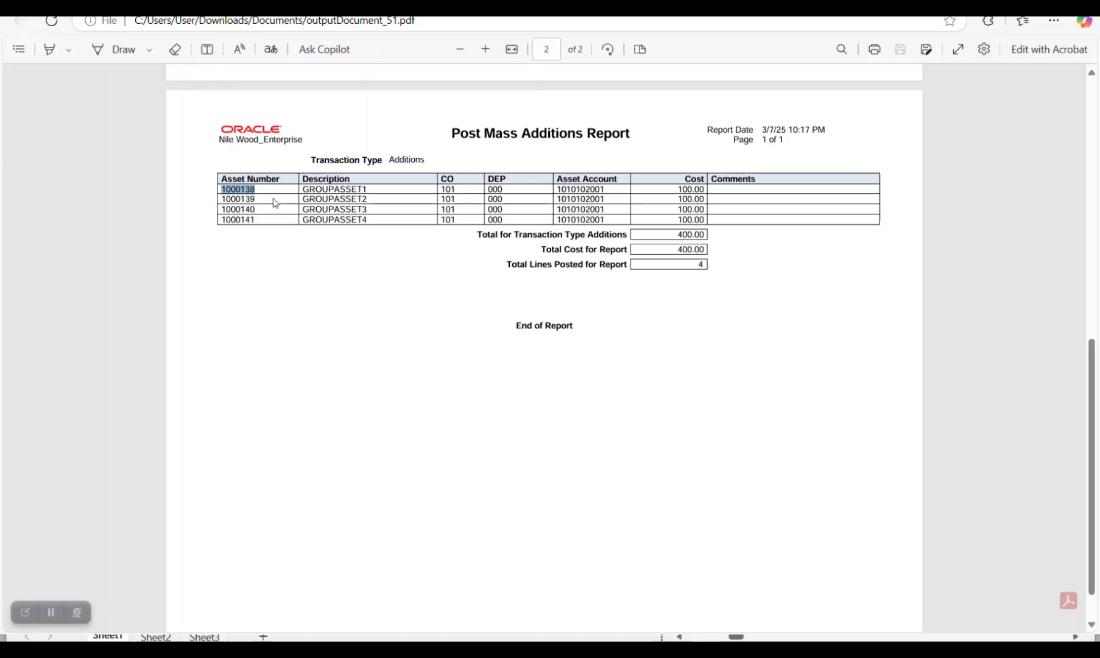
key("alt+Tab")
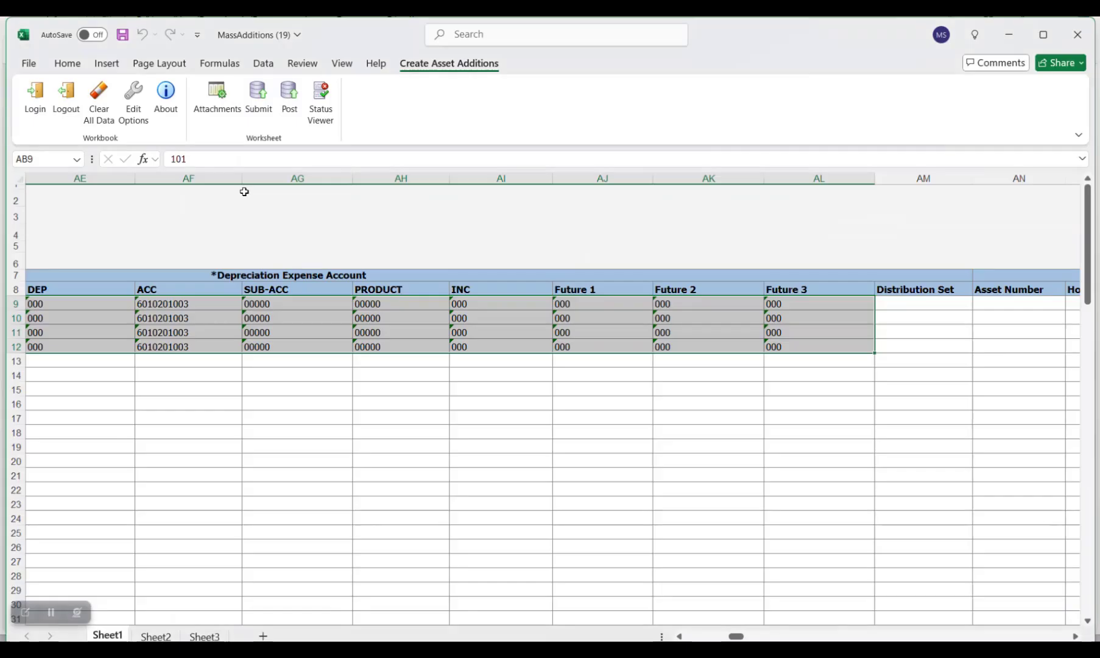
key("alt+Tab")
left_click(380, 370)
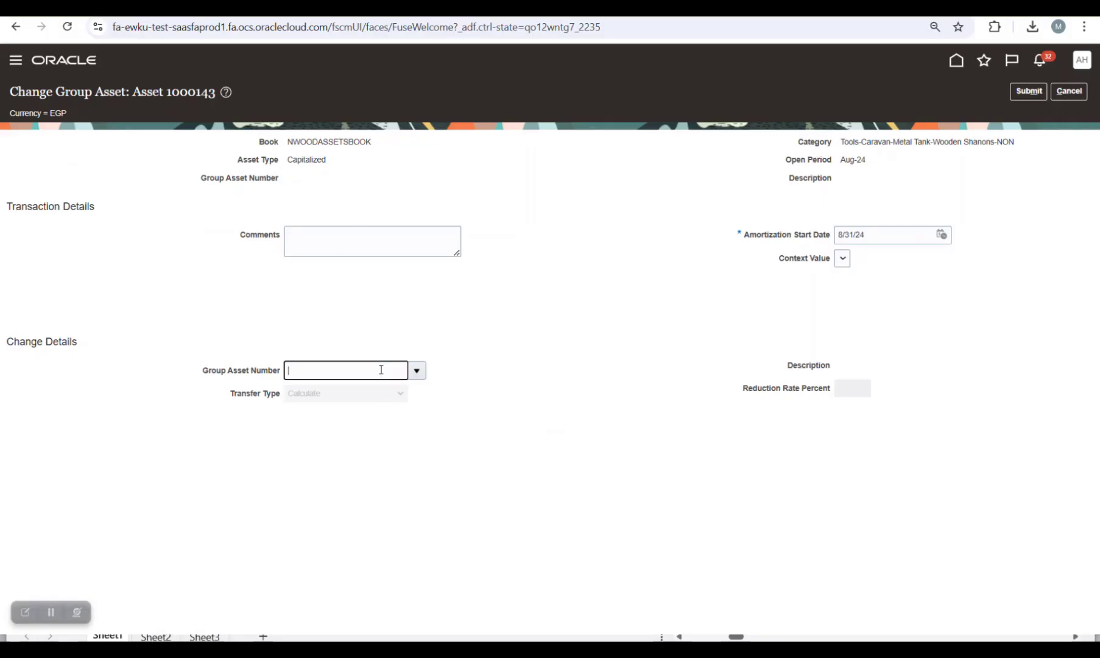
type("1000138")
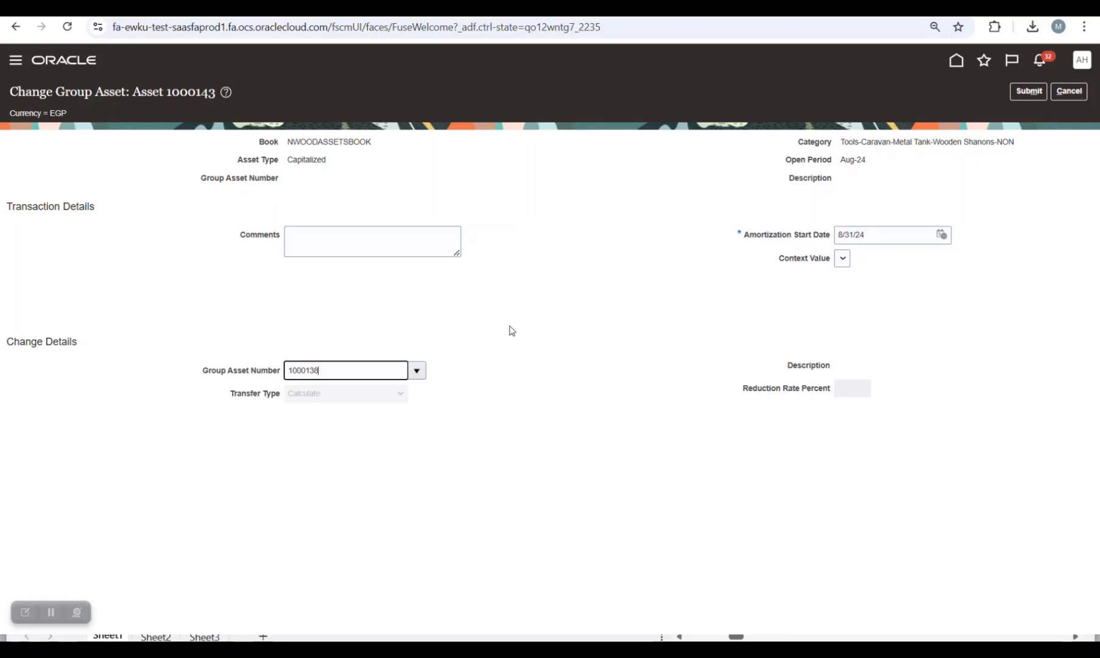
left_click(306, 183)
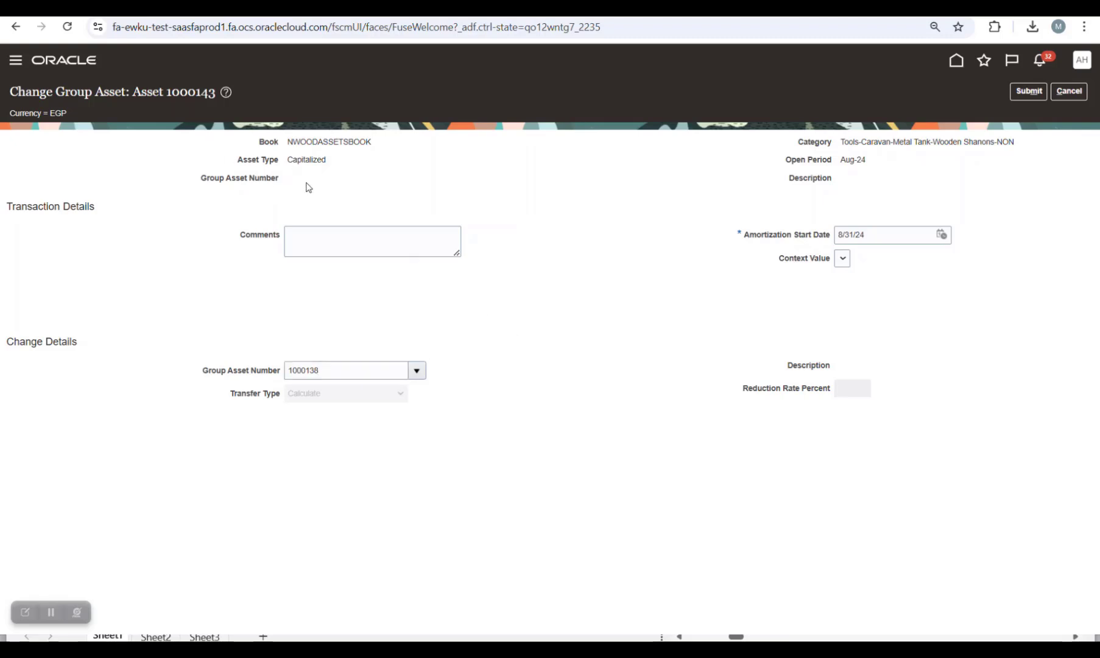
left_click(1016, 95)
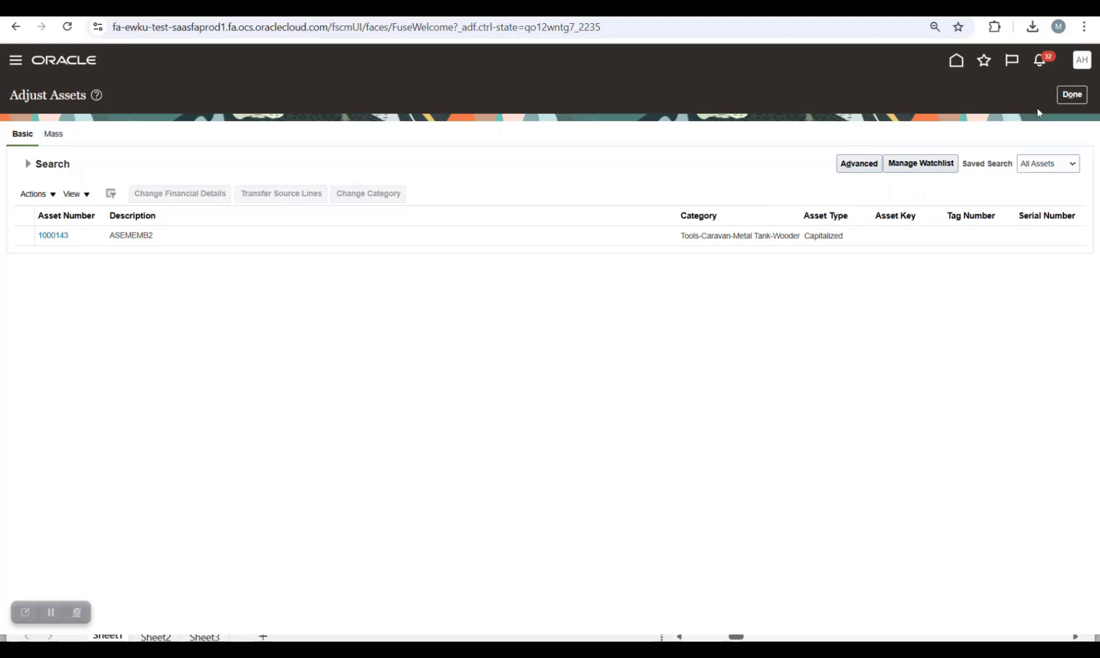
- Open Monitor Processes from the recent items and refresh the list to check the latest Post Online Assets Transactions process
left_click(984, 60)
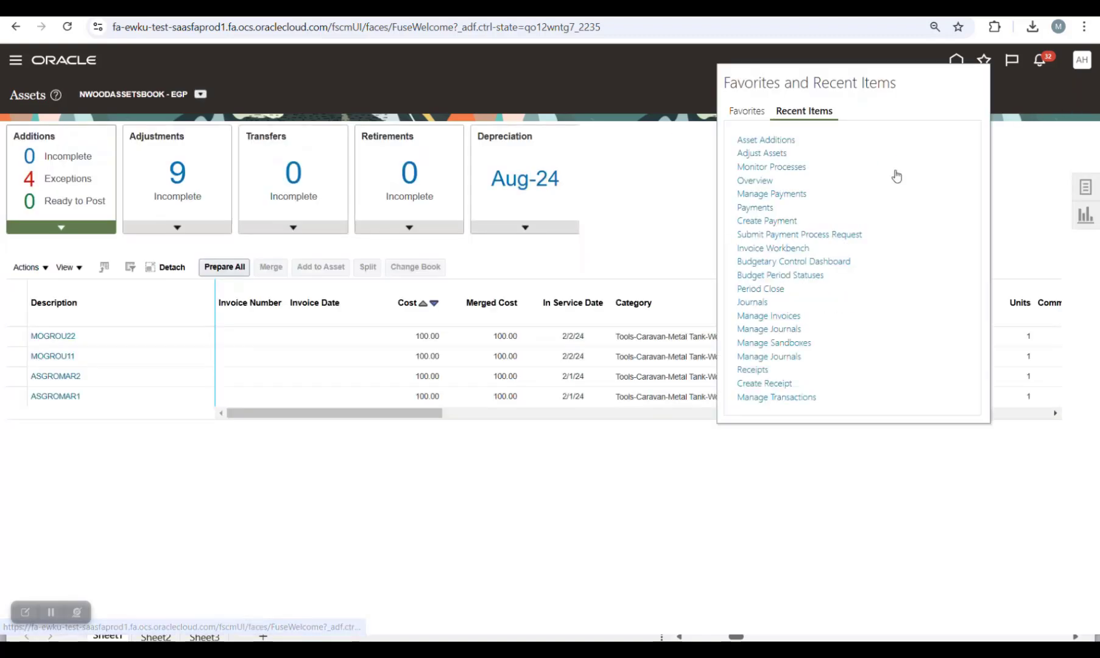
left_click(799, 168)
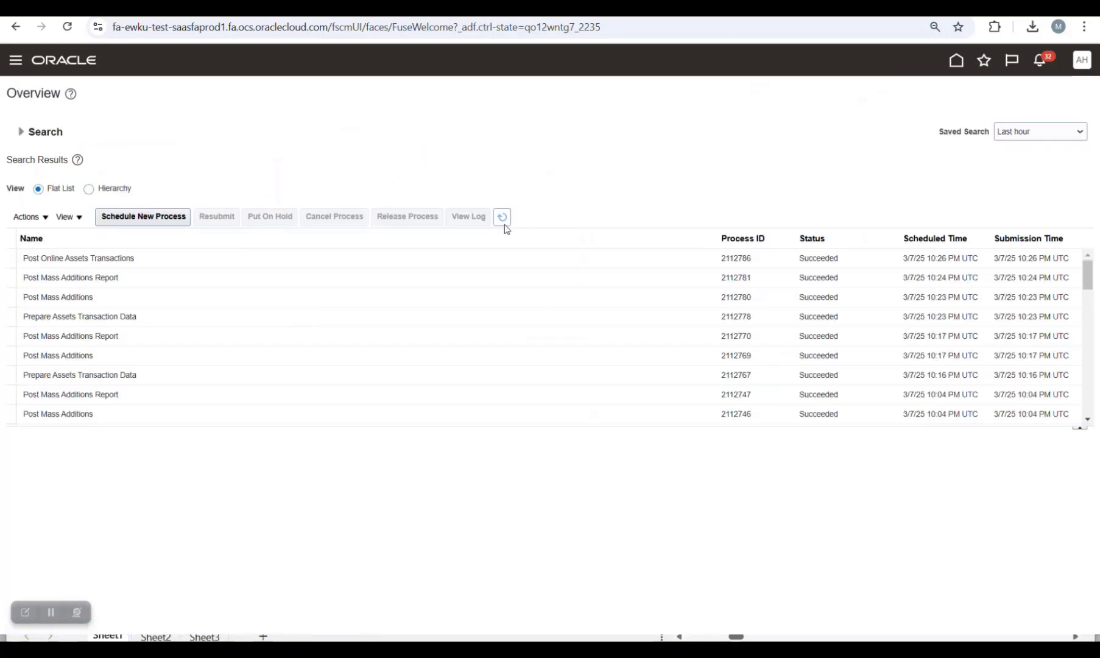
left_click(504, 219)
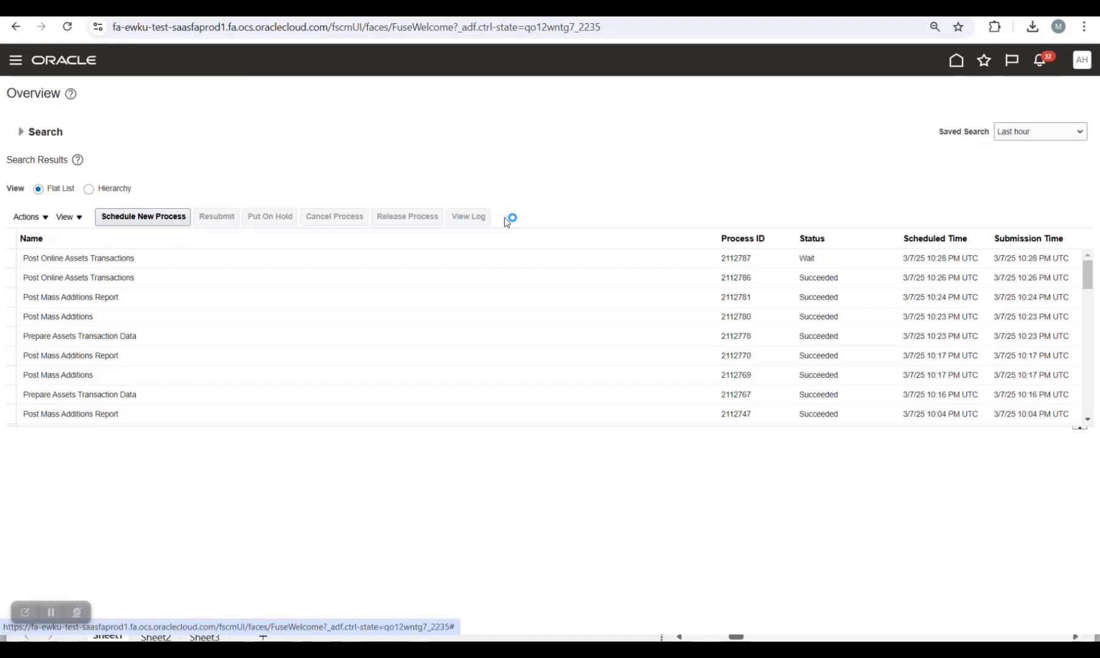
left_click(505, 220)
left_click(505, 220)
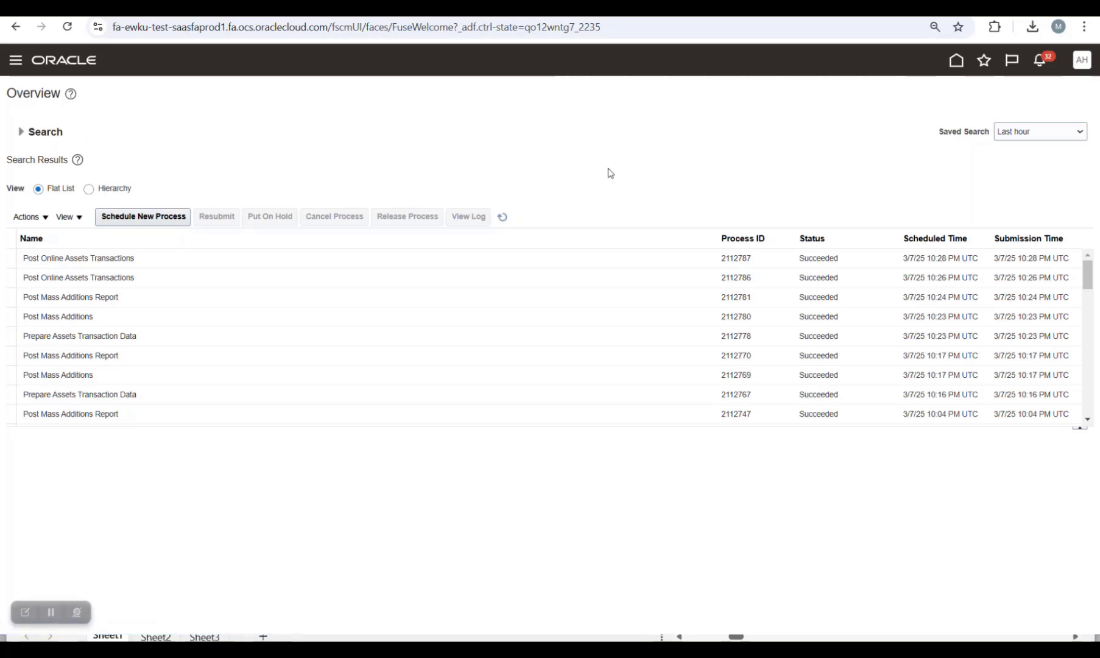
- Switch to the MassAdditions (19) workbook in Excel and examine the group assets' dates placed in service
key("alt+Tab")
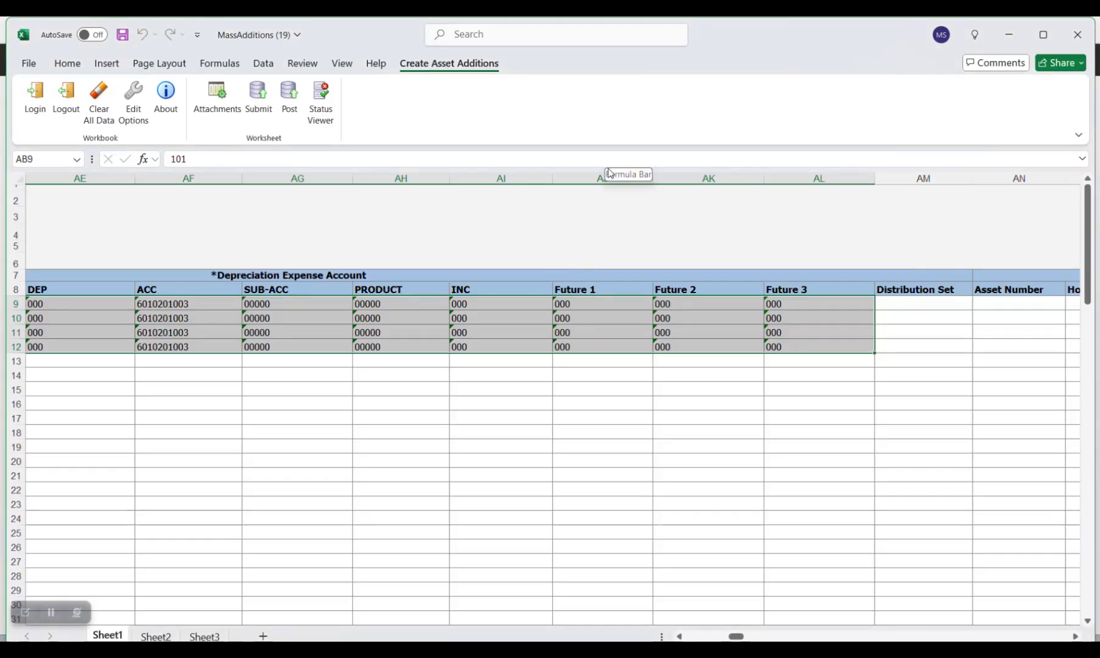
left_click_drag(737, 636, 714, 635)
left_click_drag(709, 635, 700, 635)
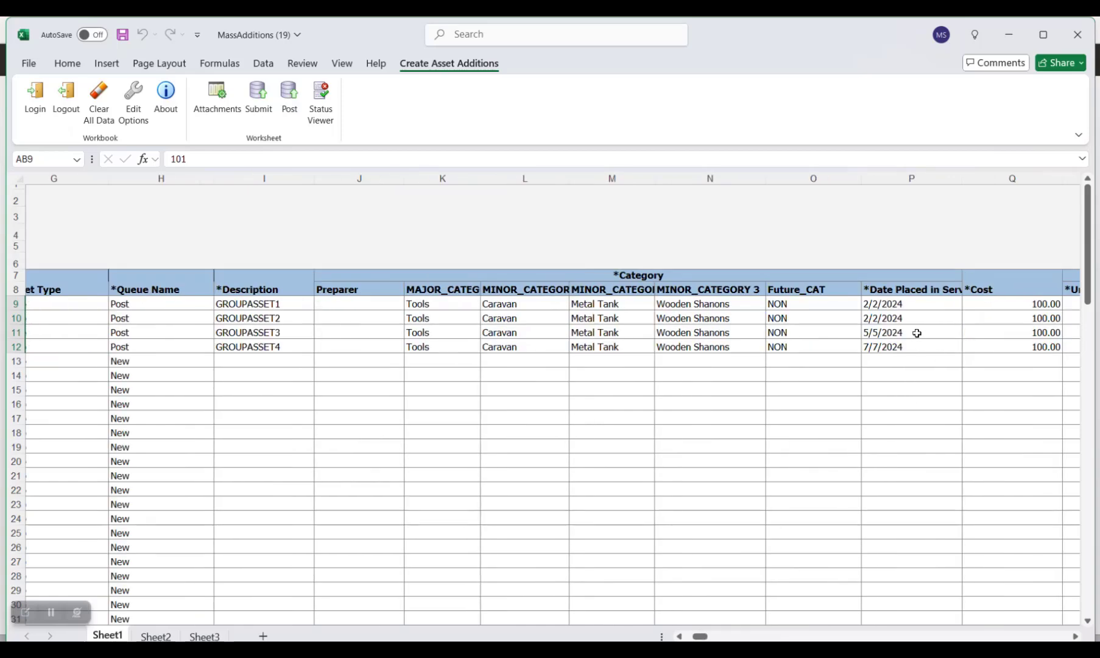
- Switch to the MassAdditions (20) workbook and examine the member assets' dates placed in service
key("alt+Tab")
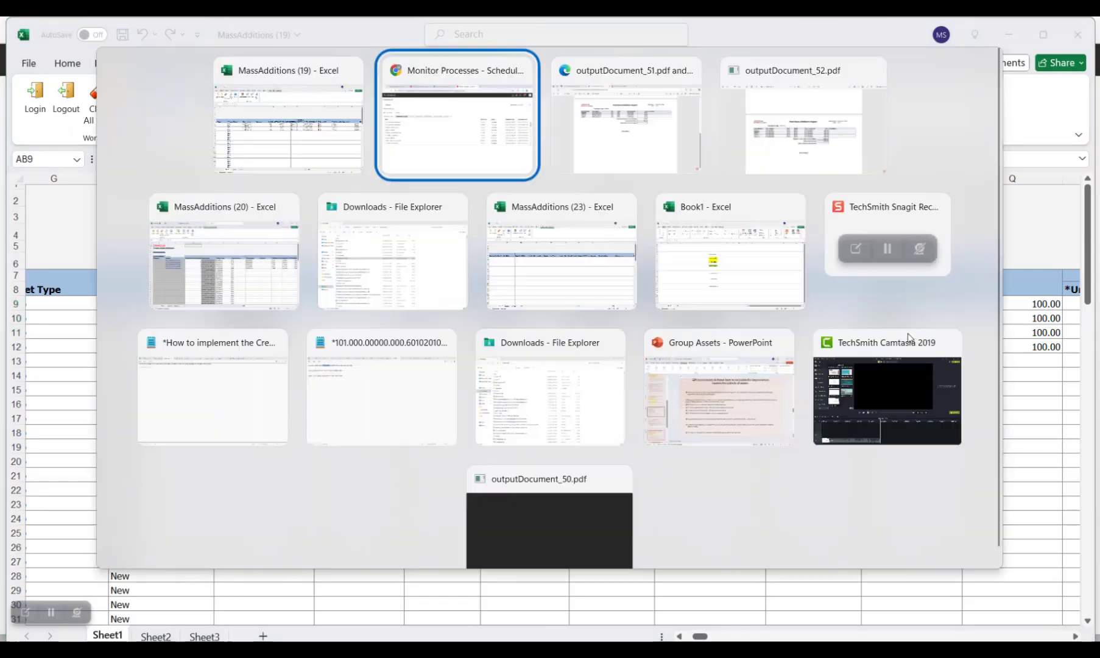
key("alt+Tab")
key("alt+Tab")
key("alt+Tab")
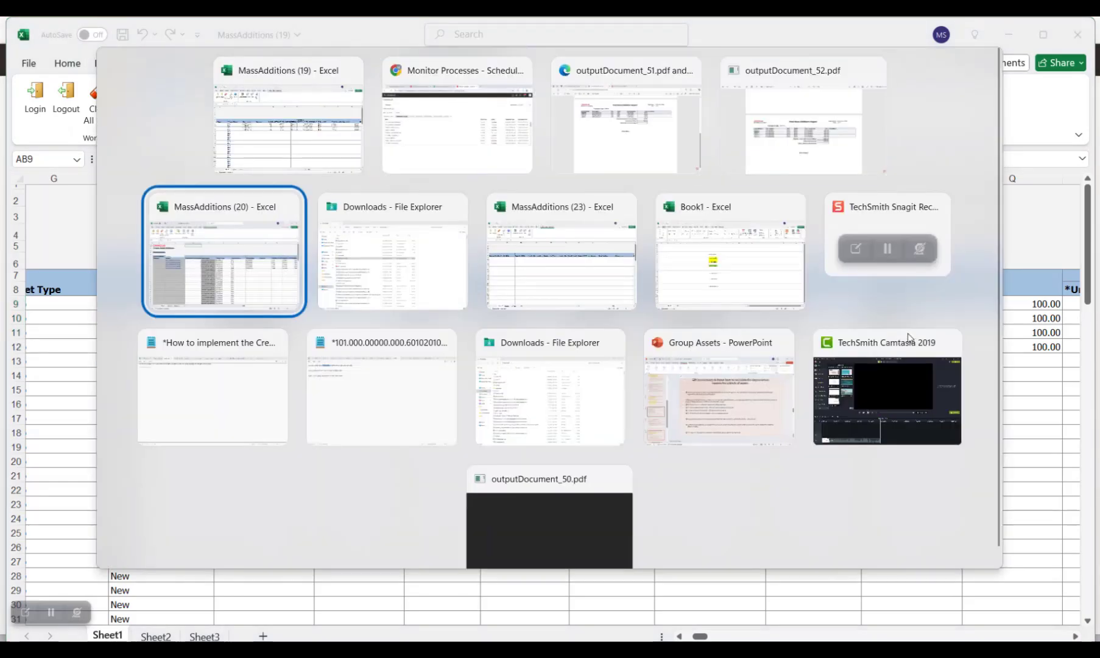
left_click(778, 332)
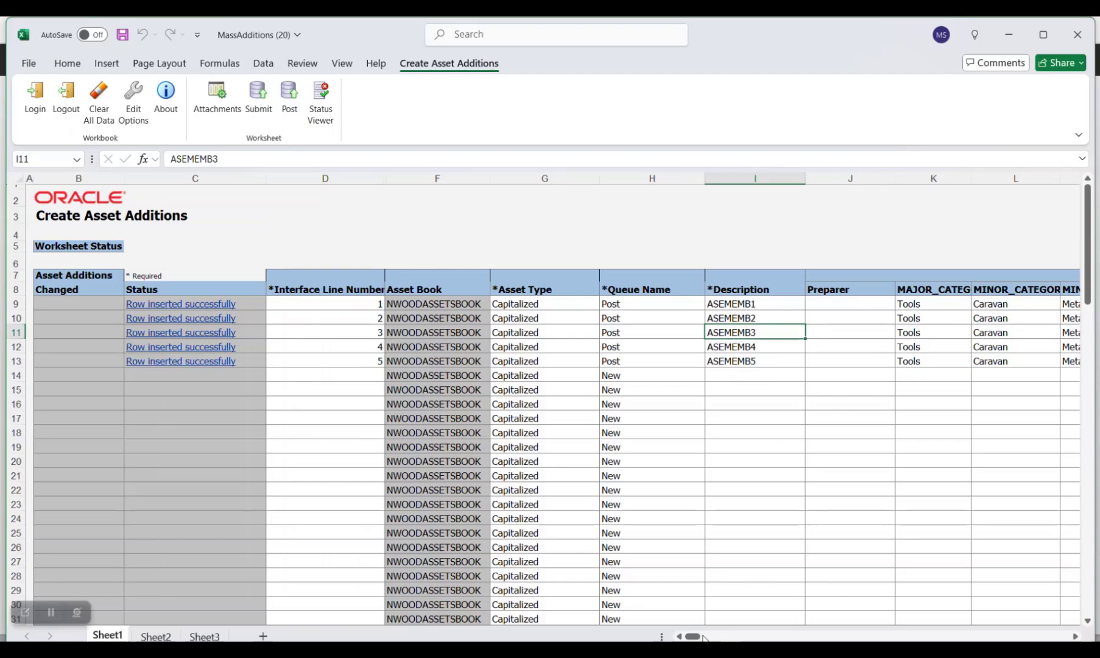
left_click_drag(691, 636, 705, 637)
- Compare the ASEMEMB3 row with the GROUPASSET3 row across the two MassAdditions workbooks, then return to Oracle Fusion
key("alt+Tab")
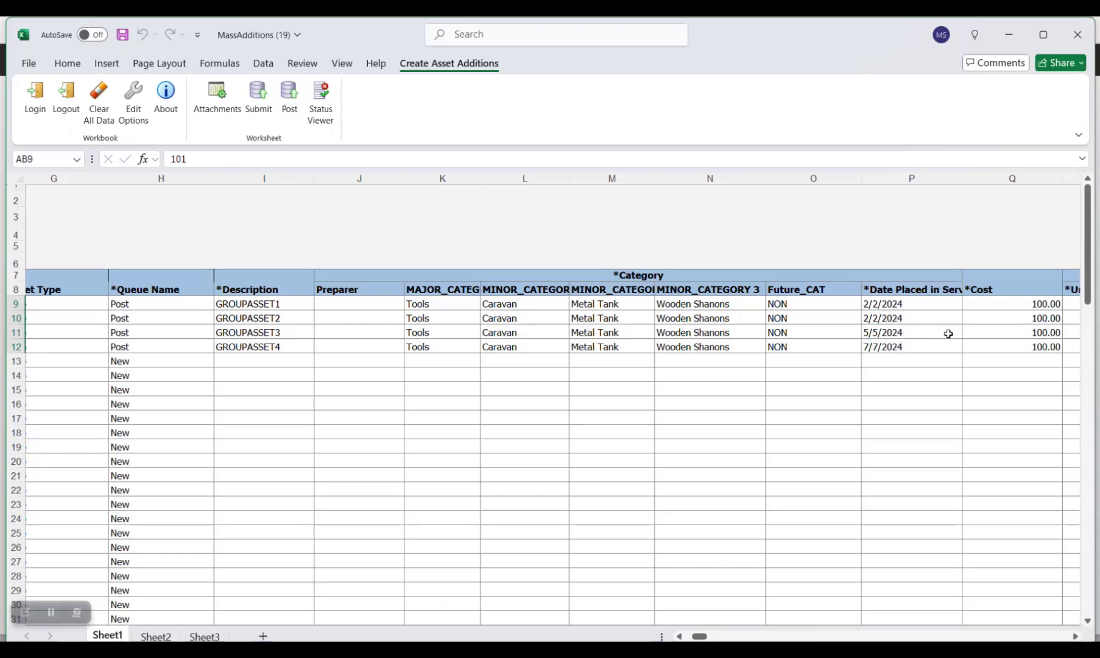
key("alt+Tab")
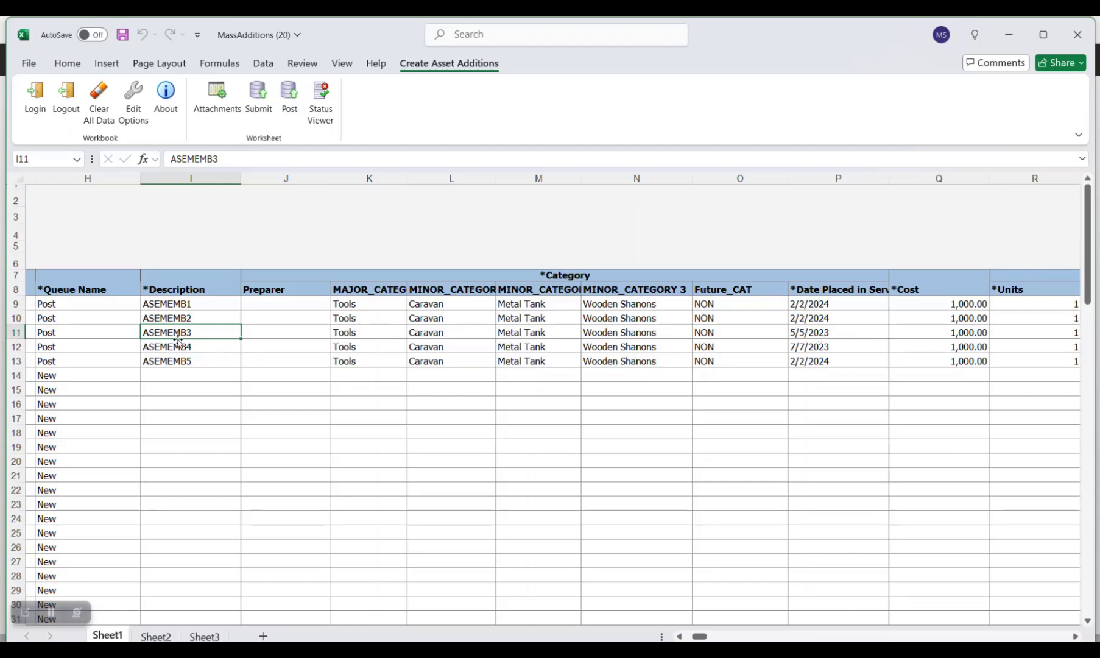
key("alt+Tab")
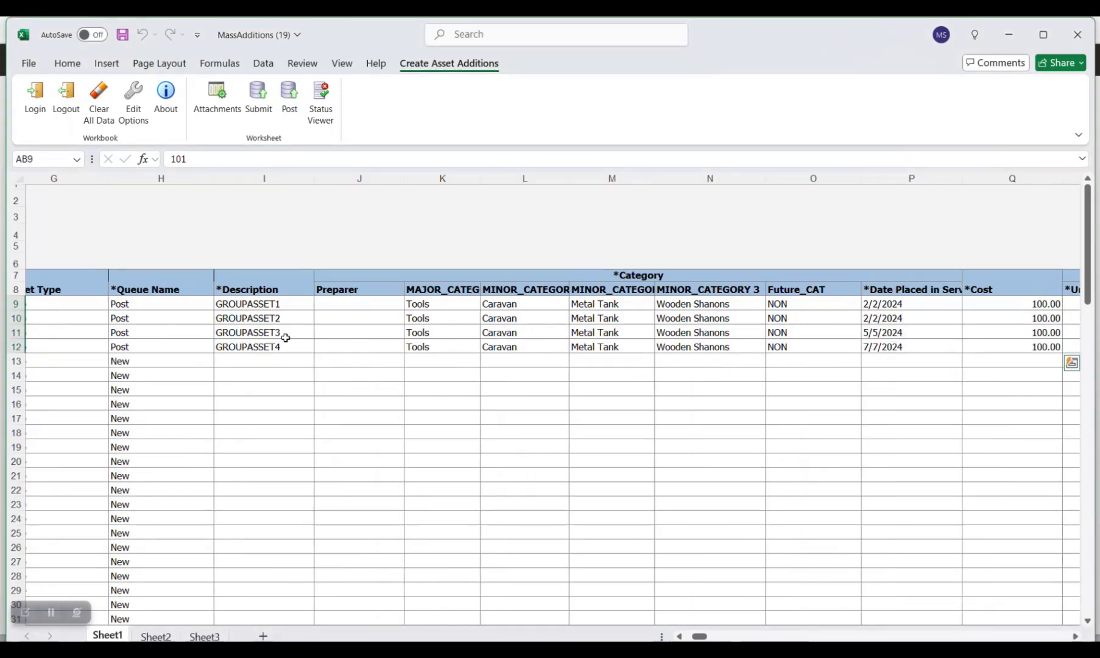
left_click(266, 335)
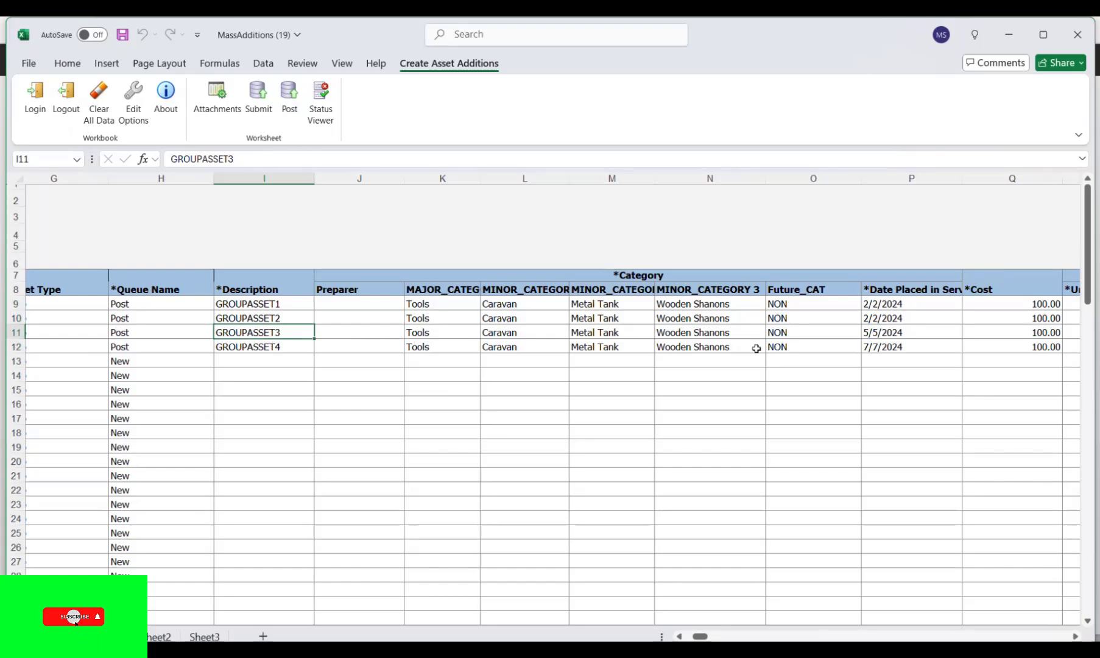
key("alt+Tab")
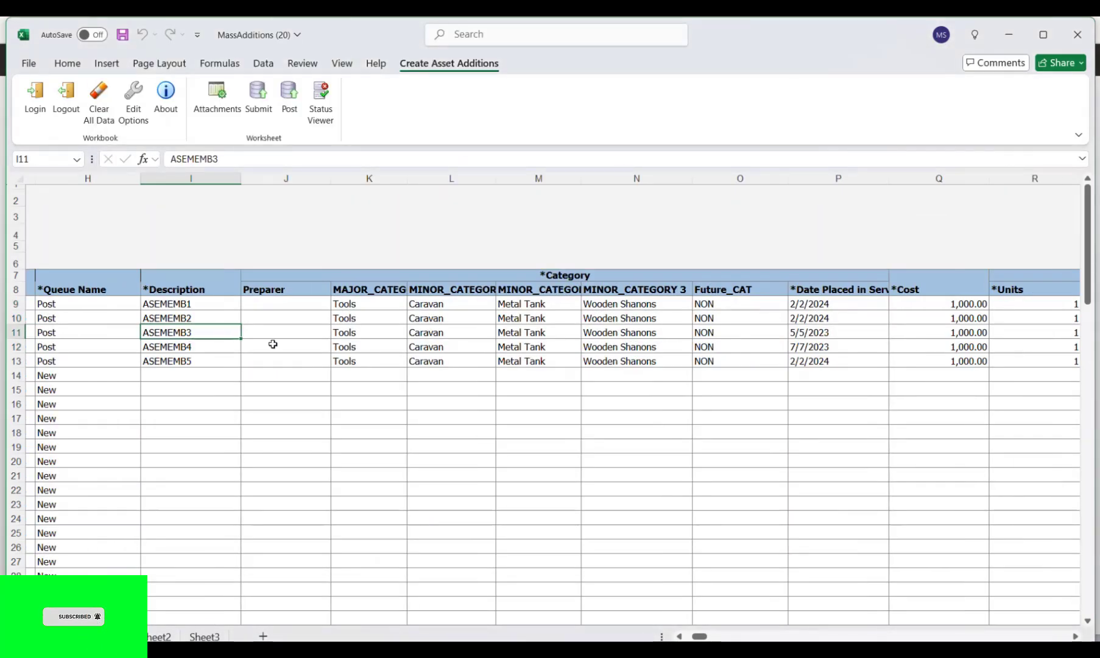
key("alt+Tab")
left_click(589, 160)
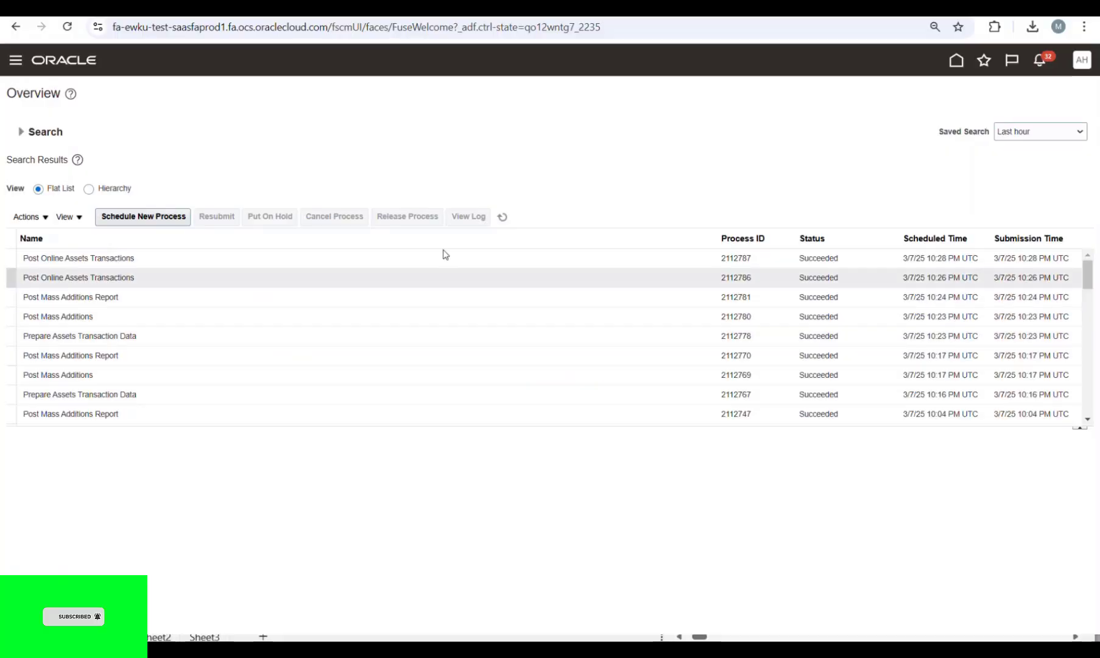
- Switch to the Post Mass Additions Report for the group assets and select asset number 1000140 (GROUPASSET3)
key("alt+Tab")
key("Tab")
key("Tab")
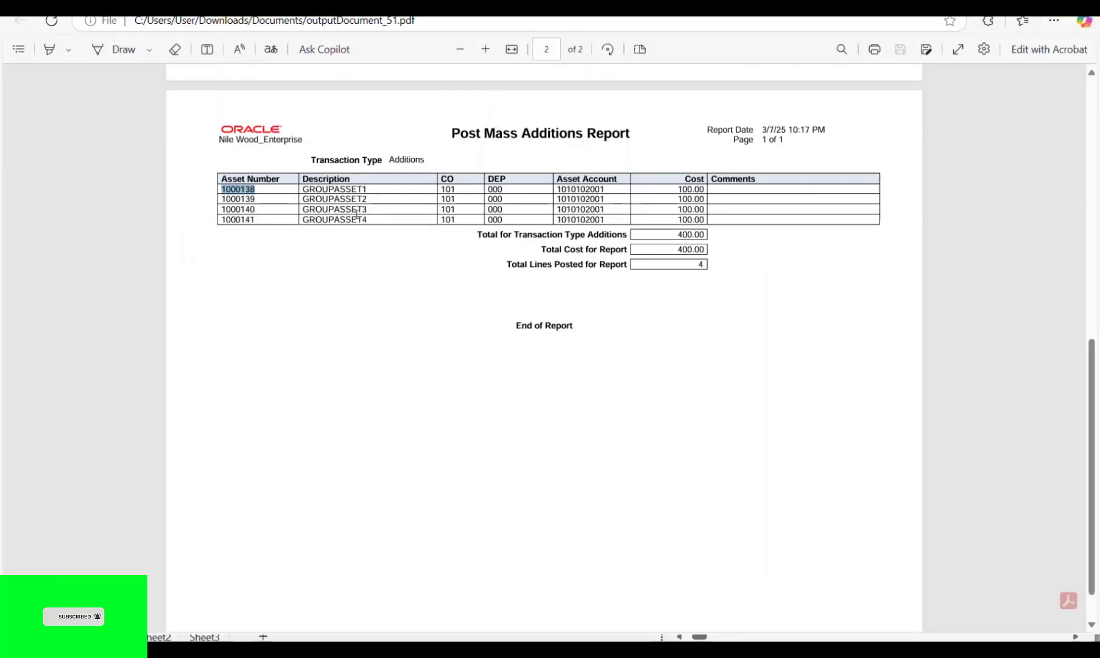
double_click(255, 209)
- Copy asset number 1000144 (ASEMEMB3) from the member assets' Post Mass Additions Report and return to Oracle Fusion
key("alt+Tab")
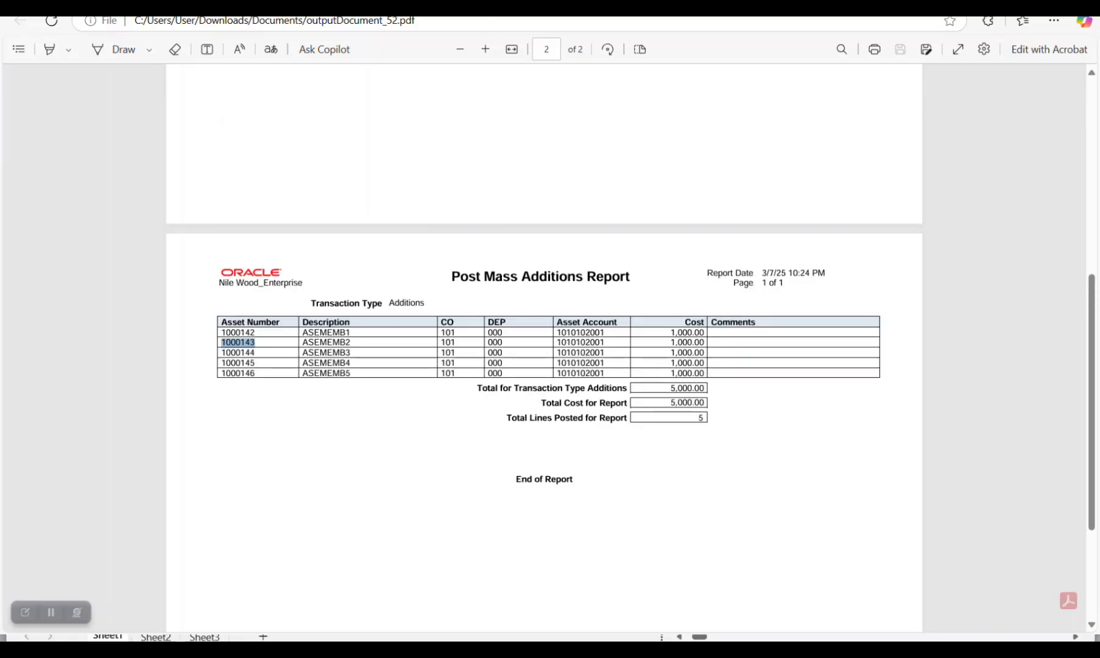
double_click(245, 352)
key("ctrl+c")
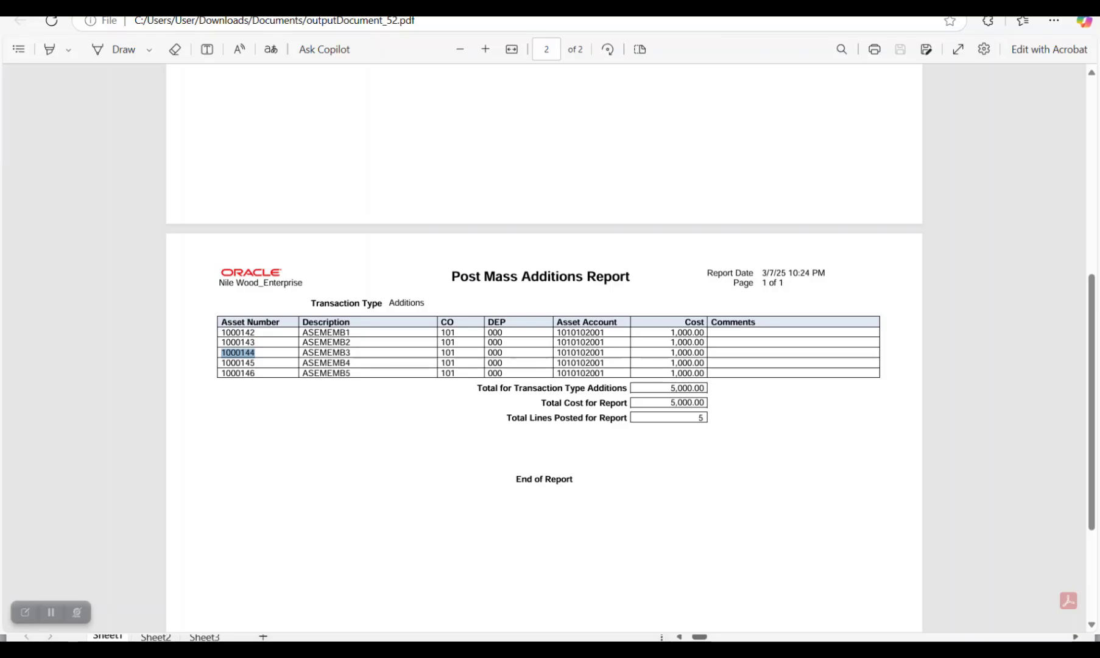
key("alt+Tab")
key("Tab")
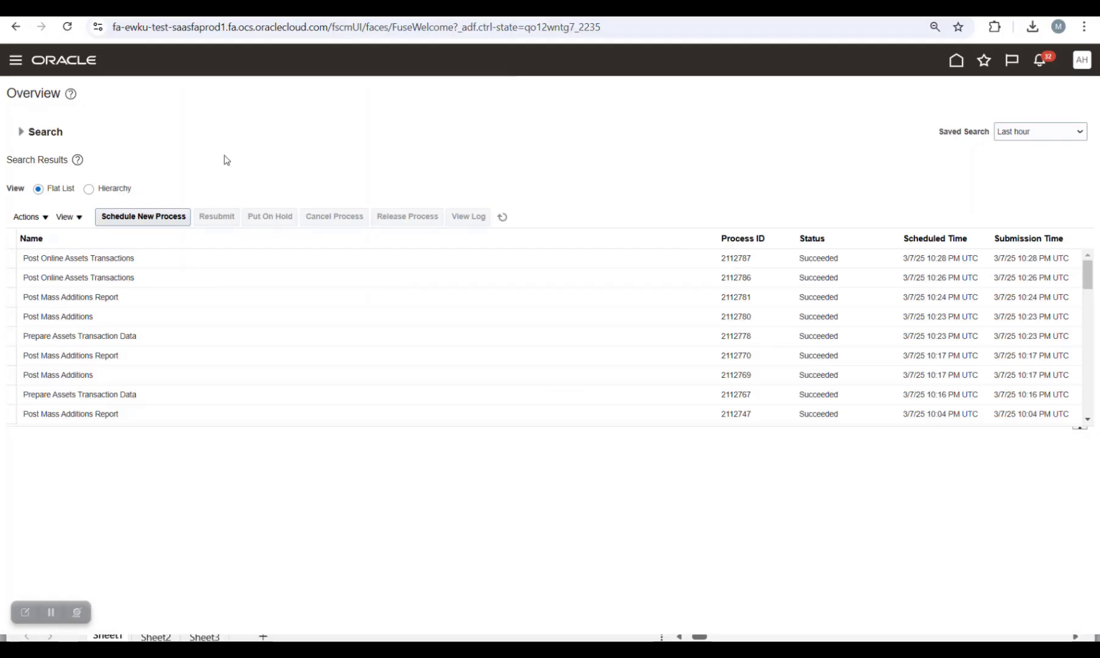
- Open Adjust Assets from the recent items and search for asset number 1000144
left_click(982, 61)
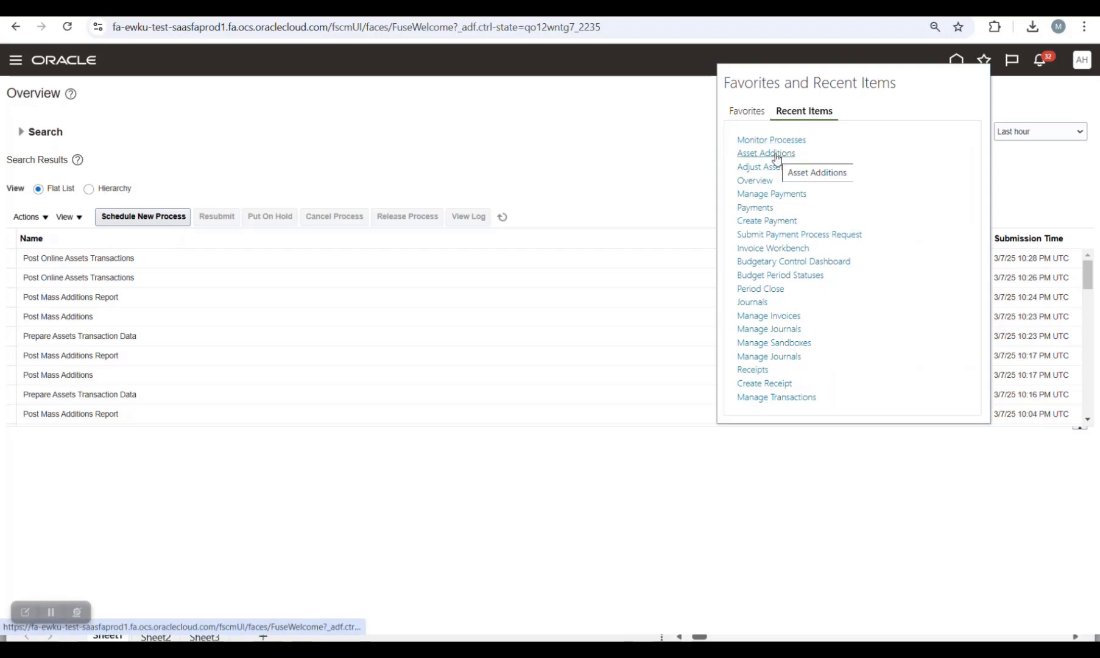
left_click(763, 167)
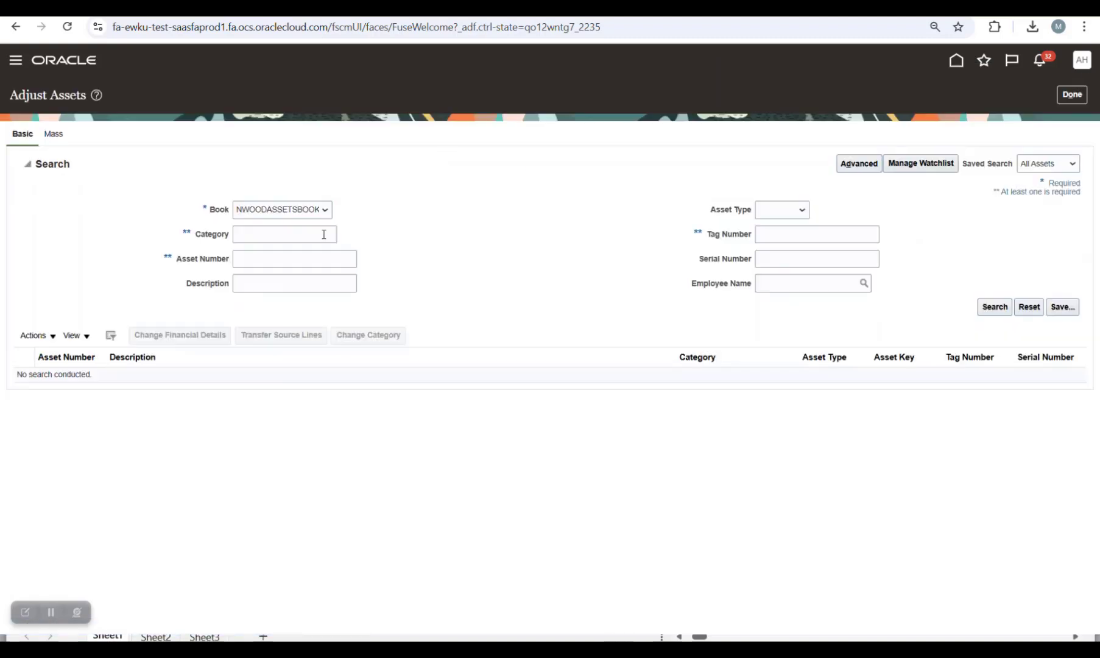
left_click(279, 255)
key("ctrl+v")
left_click(982, 313)
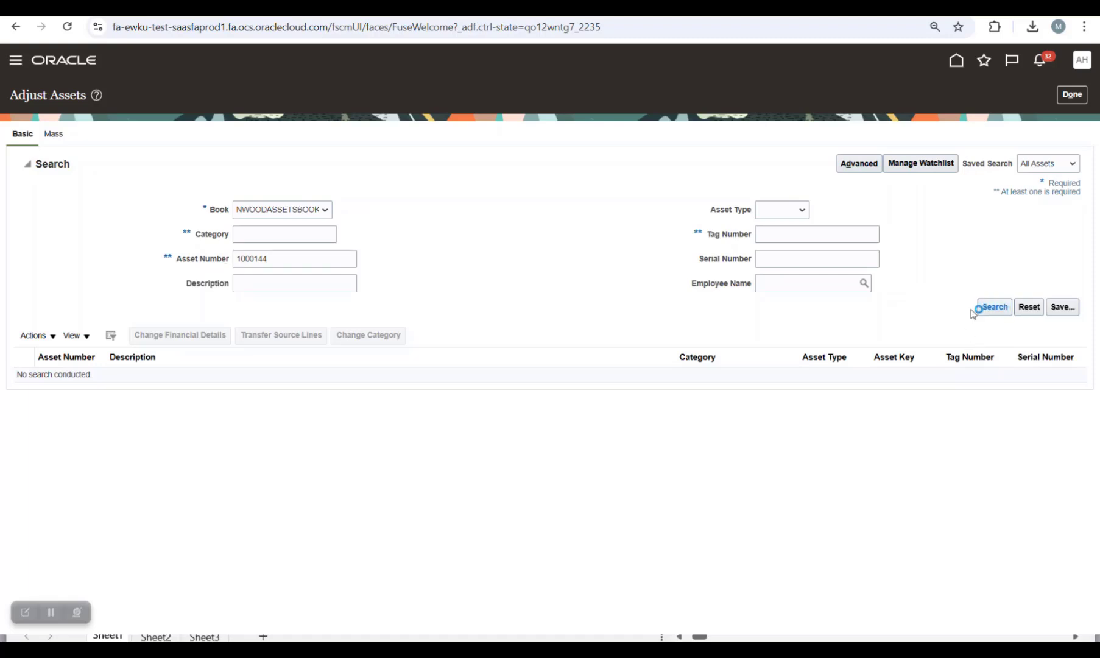
- Open Change Group Asset for asset 1000144
left_click(61, 238)
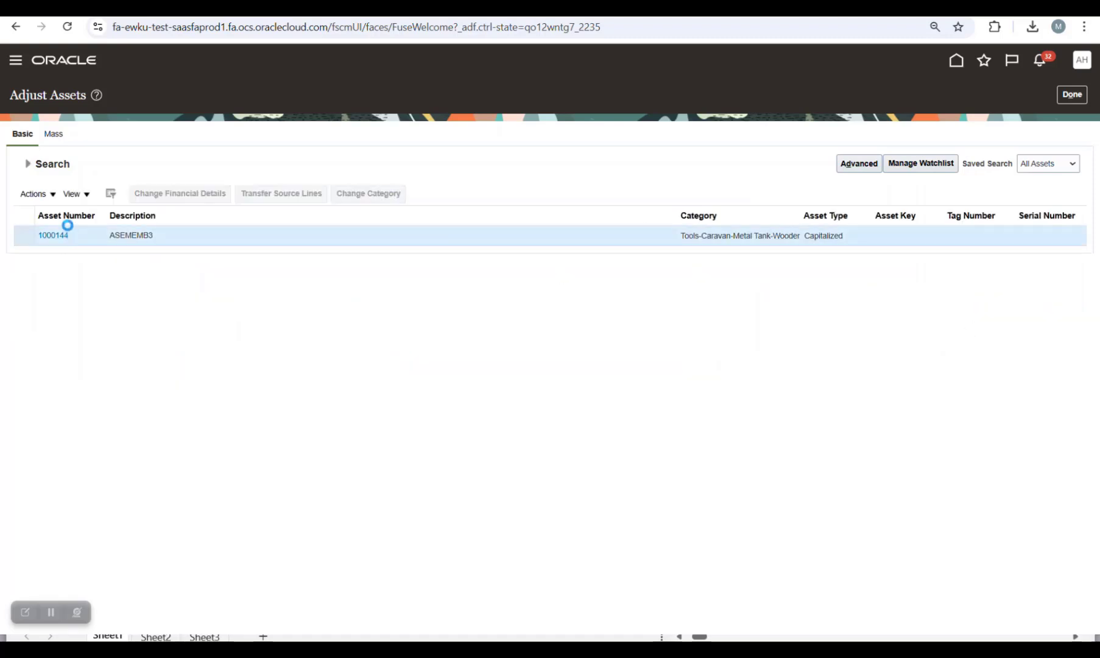
left_click(52, 198)
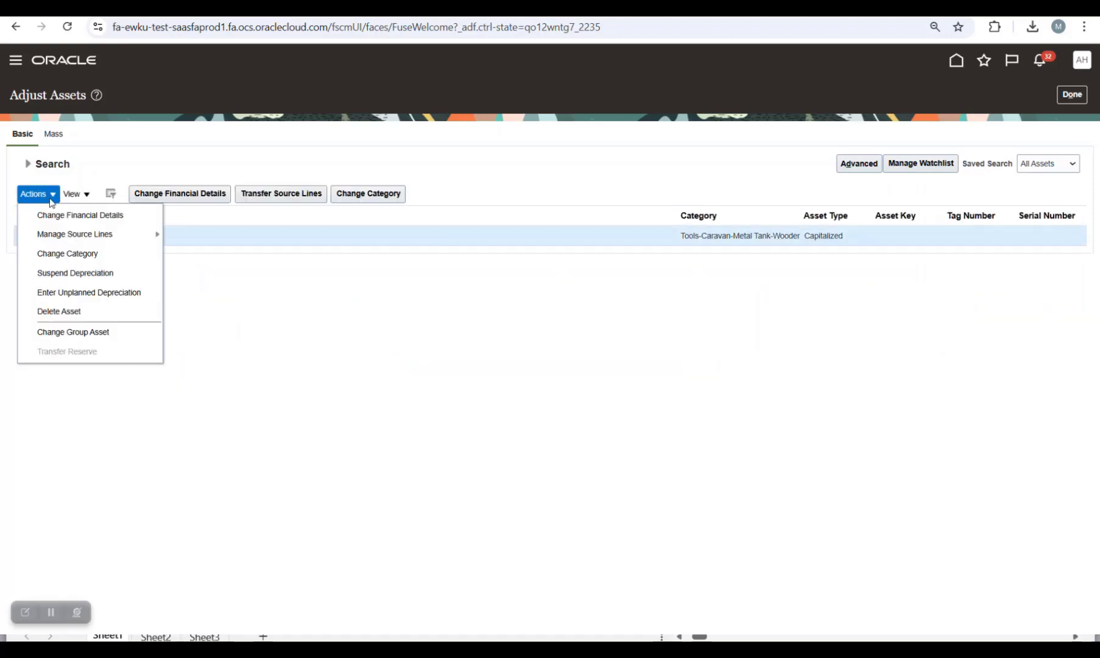
left_click(84, 333)
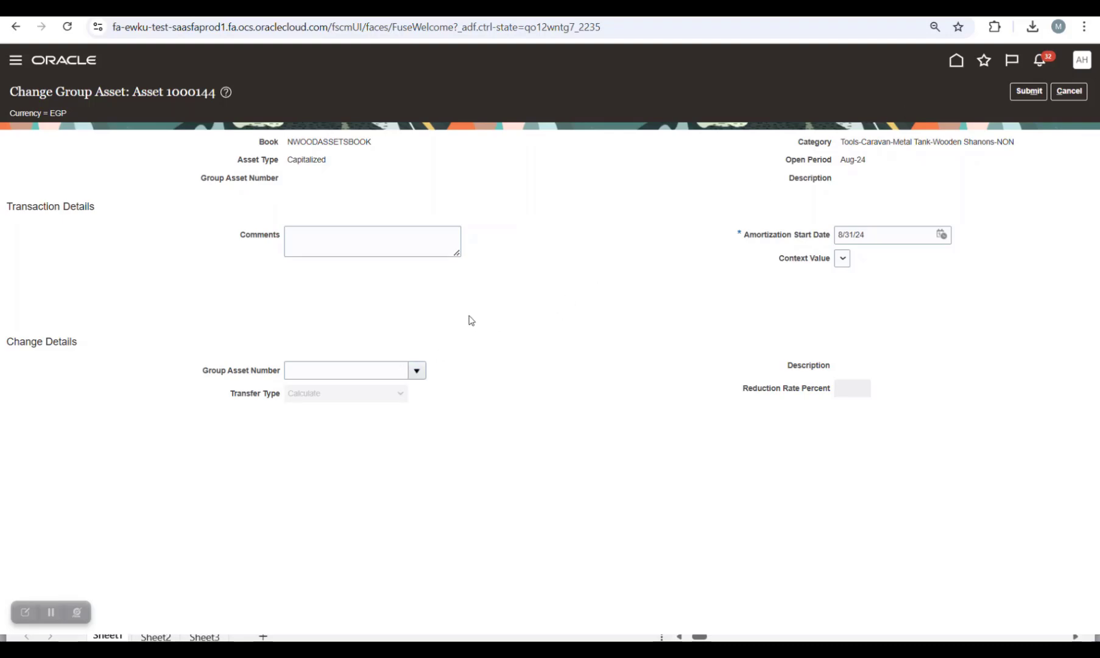
- Copy group asset number 1000140 (GROUPASSET3) from the group assets' Post Mass Additions Report
key("alt+Tab")
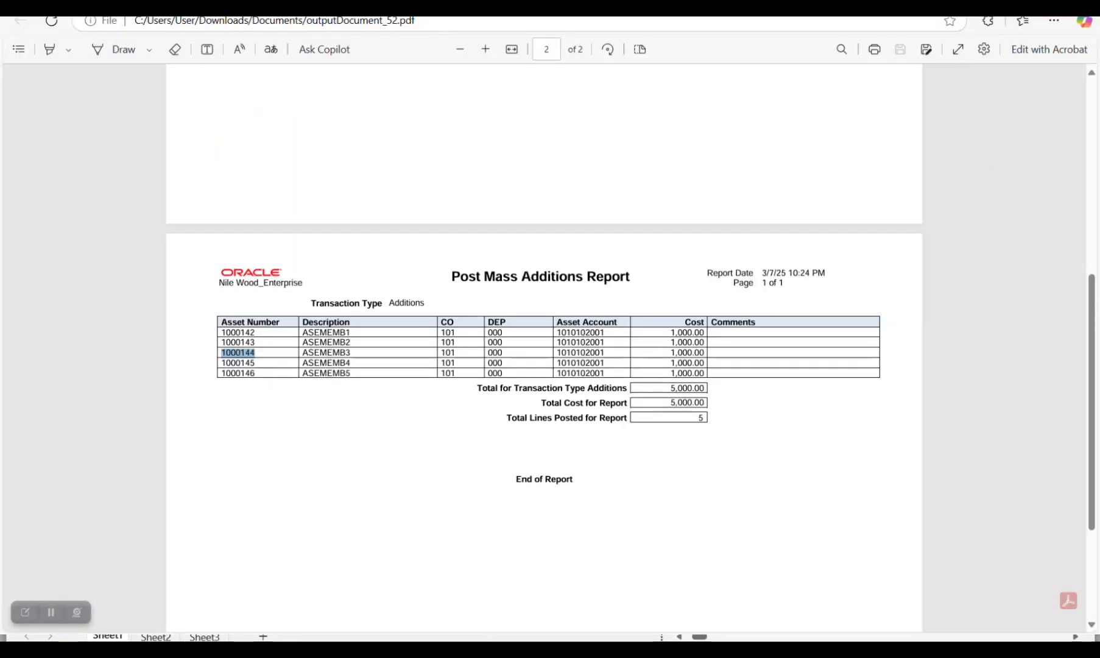
left_click(274, 7)
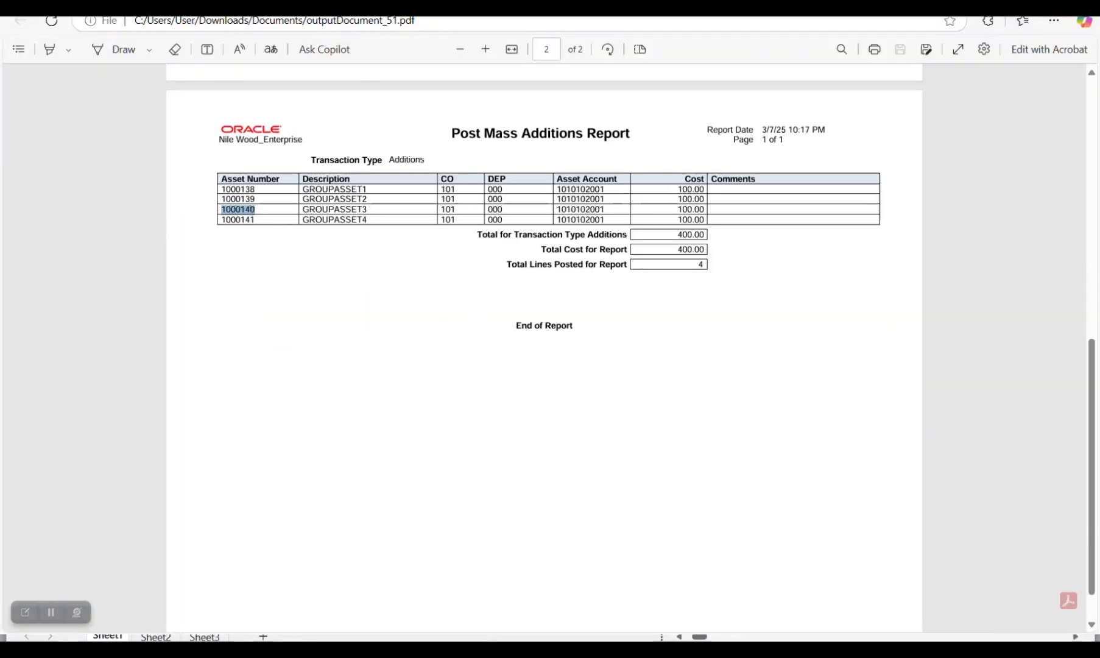
key("ctrl+c")
- Return to Oracle Fusion, set asset 1000144's Group Asset Number to 1000140, and submit the change
key("alt+Tab")
left_click(370, 372)
key("ctrl+v")
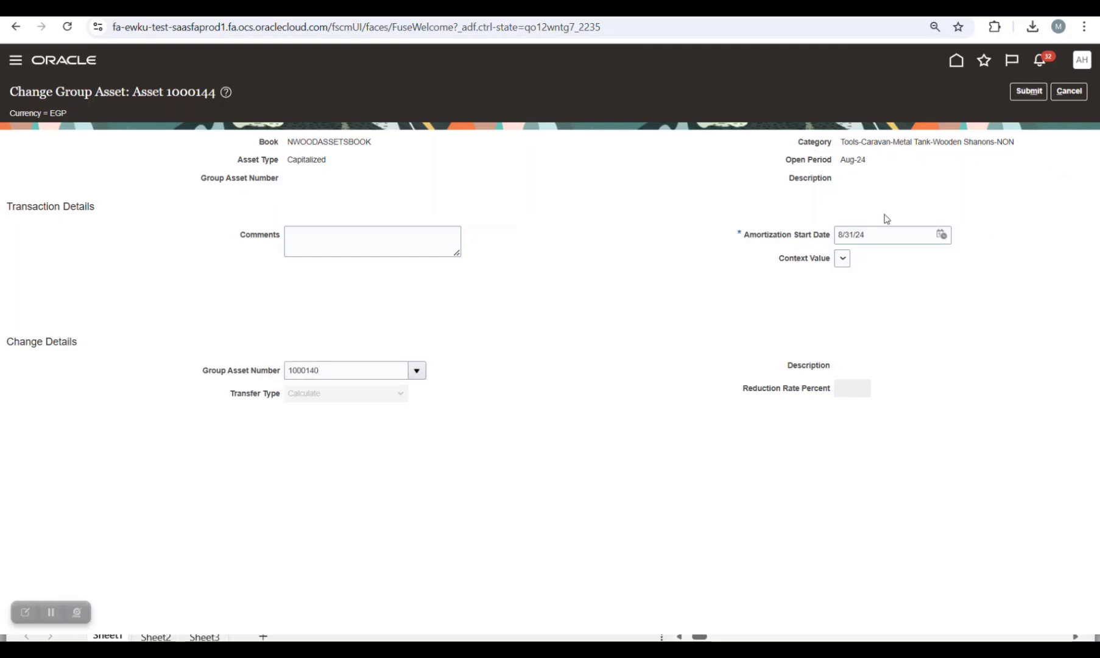
left_click(1029, 91)
left_click(1070, 96)
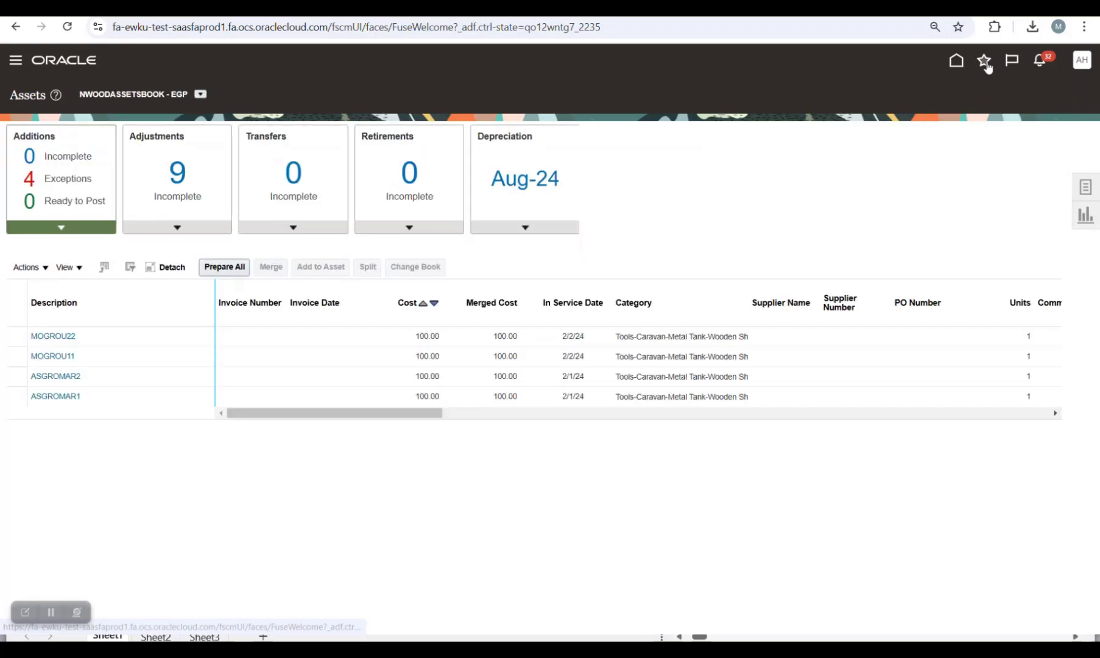
- Open Monitor Processes from the recent items and refresh the list of scheduled processes
left_click(983, 59)
left_click(814, 181)
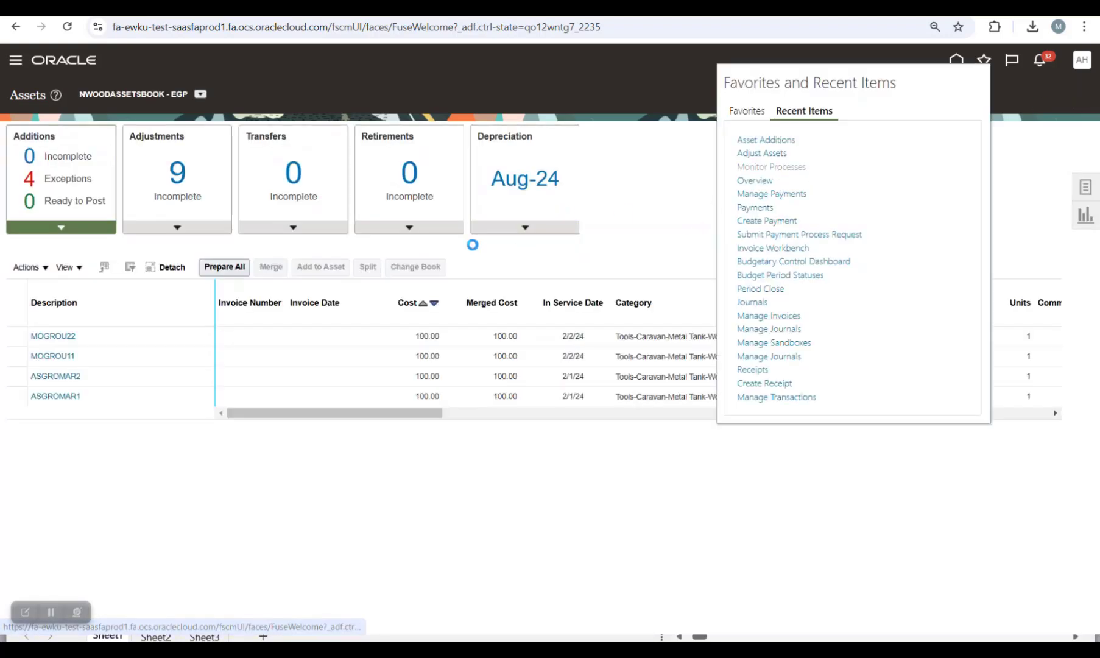
left_click(501, 217)
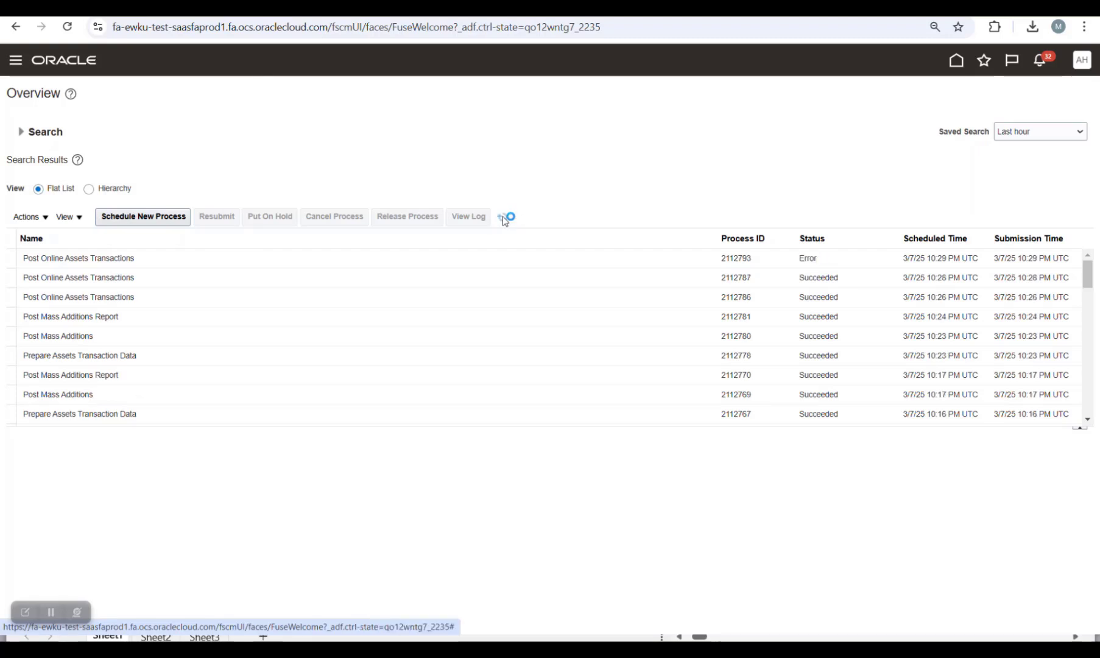
- Download and open the log file of Post Online Assets Transactions process 2112793 to check why it failed
left_click(813, 261)
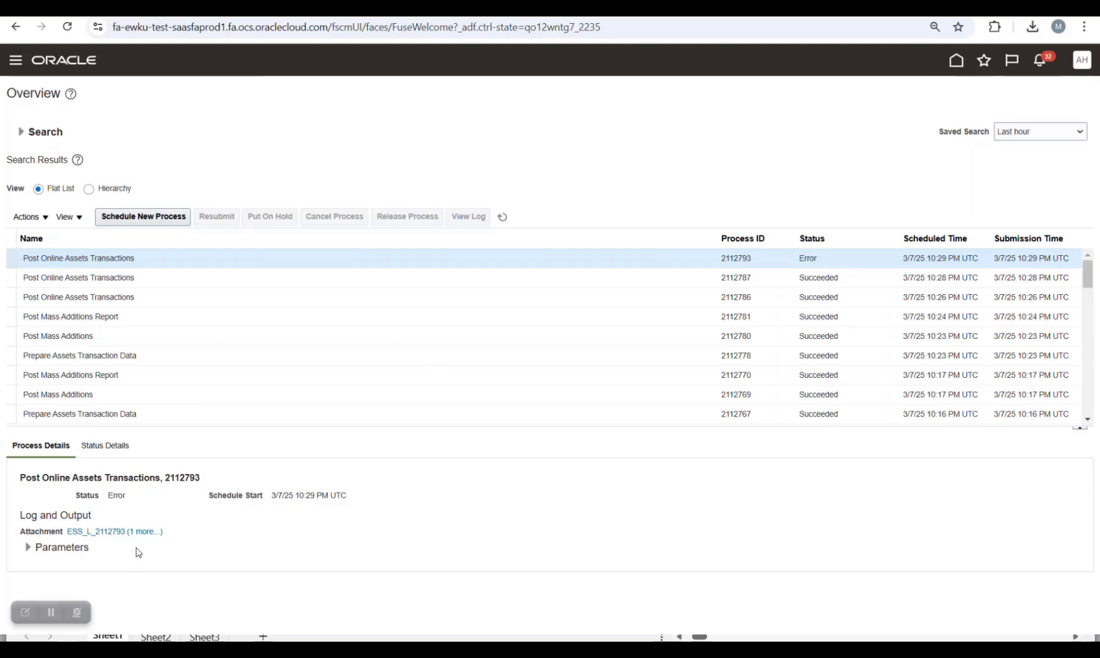
left_click(145, 531)
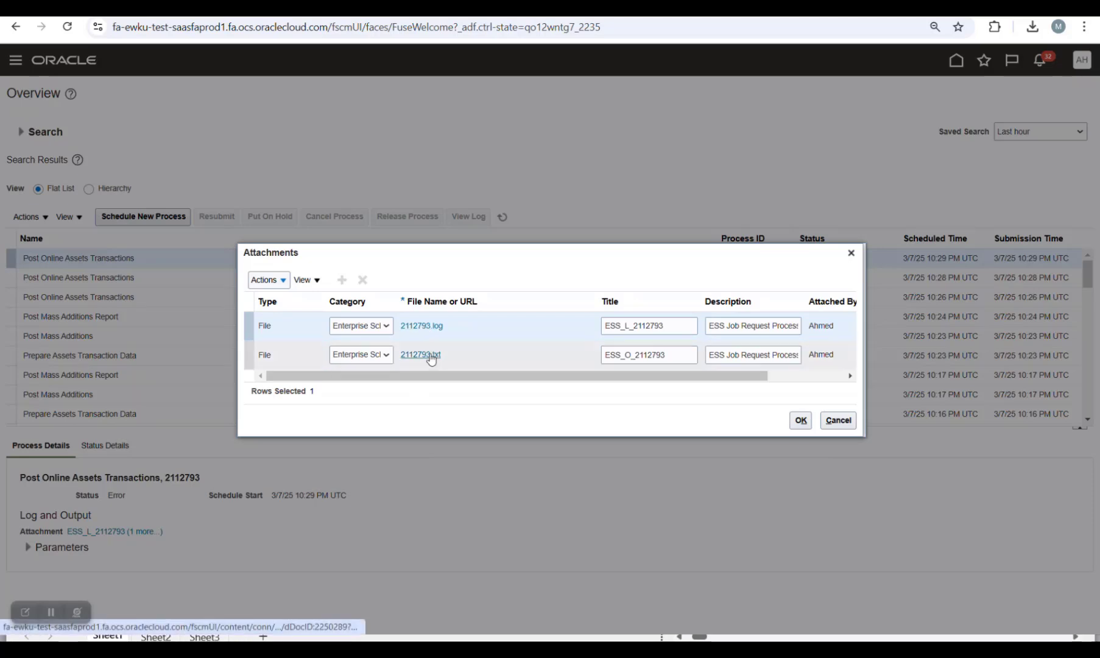
left_click(434, 326)
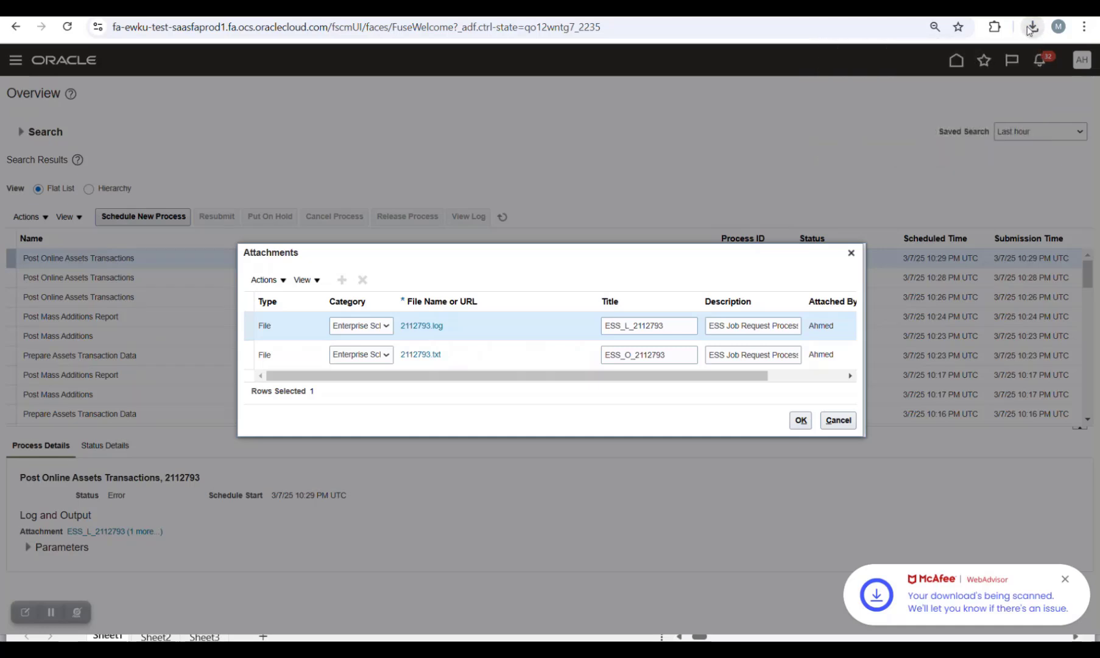
left_click(1032, 27)
left_click(955, 90)
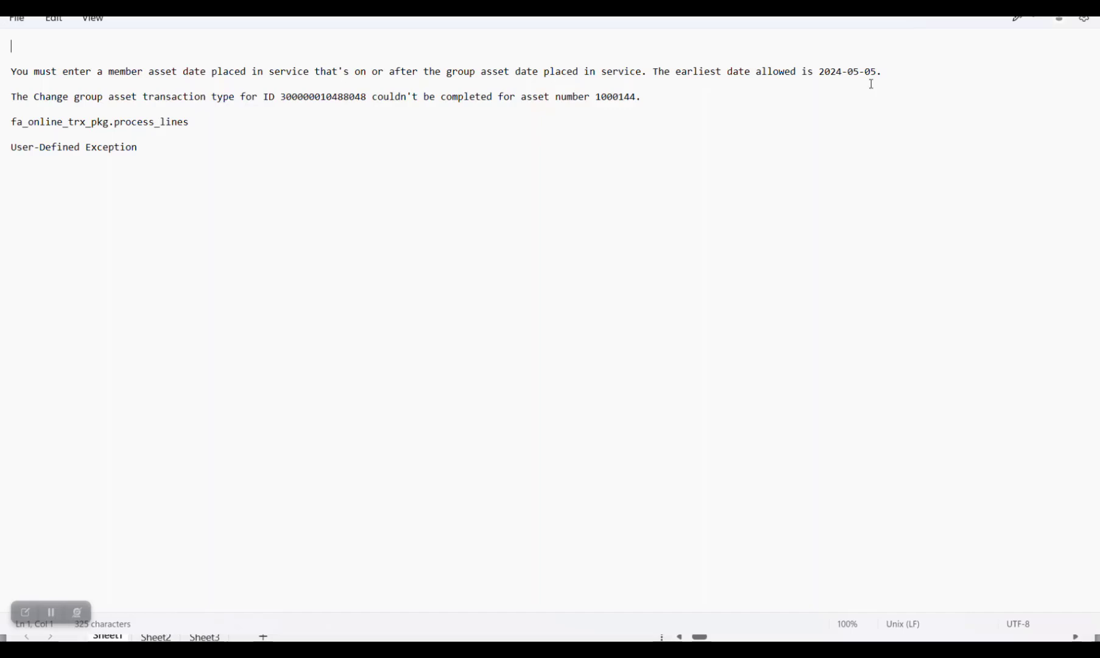
- Review the group and member assets' Post Mass Additions Reports, then return to Oracle Fusion and close the process attachments
key("alt+Tab")
key("alt+Tab")
key("alt+Tab")
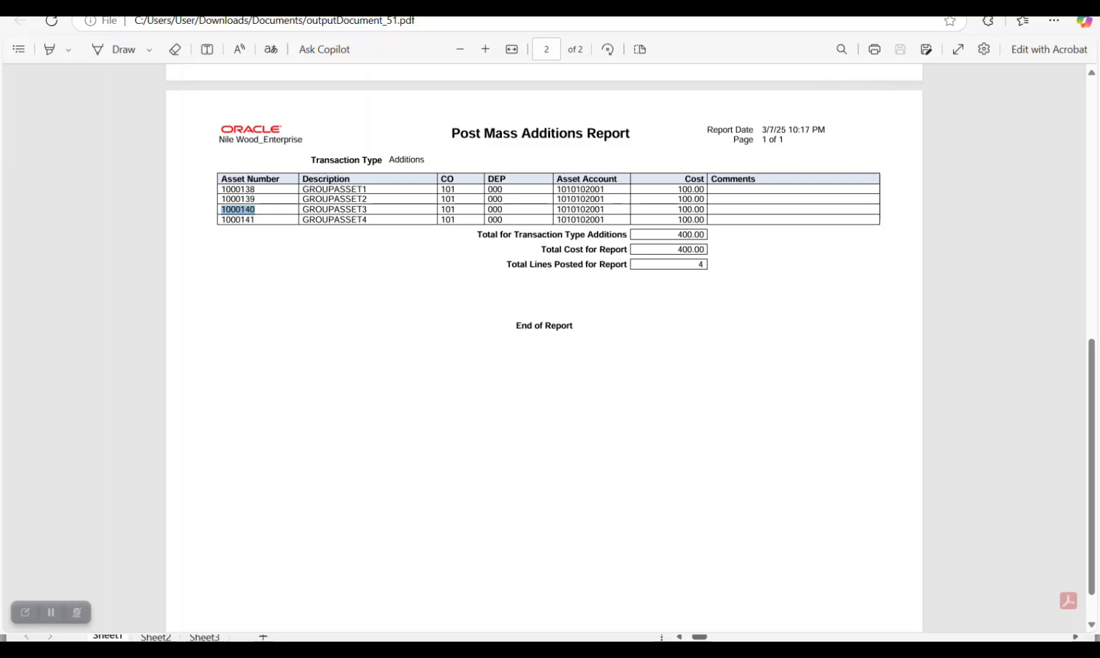
key("ctrl+Tab")
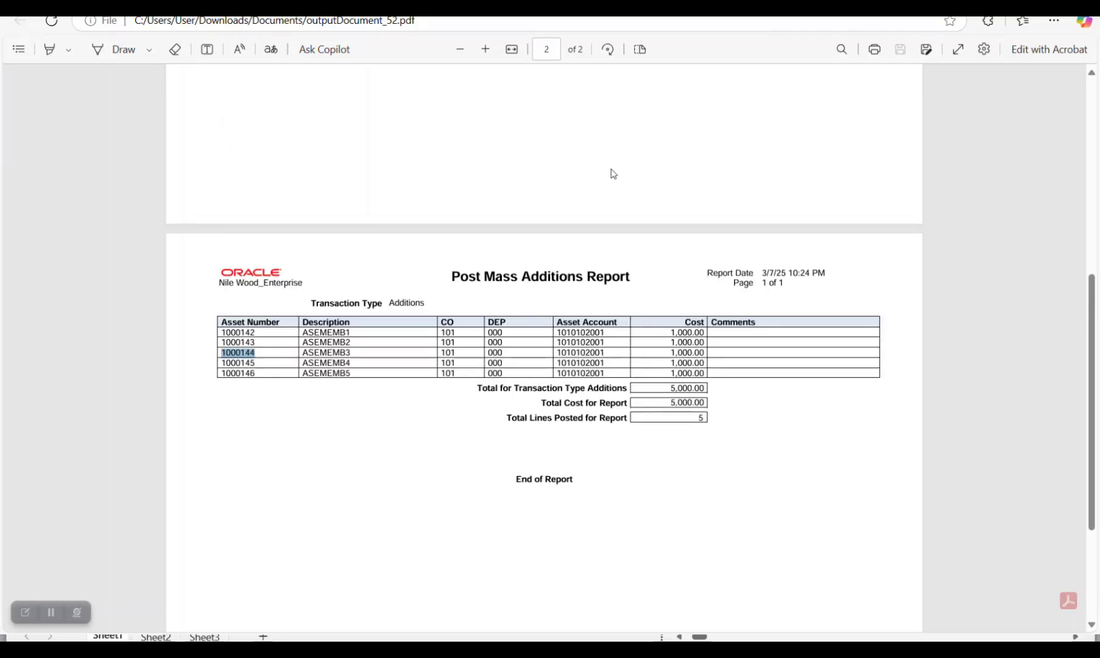
key("alt+Tab")
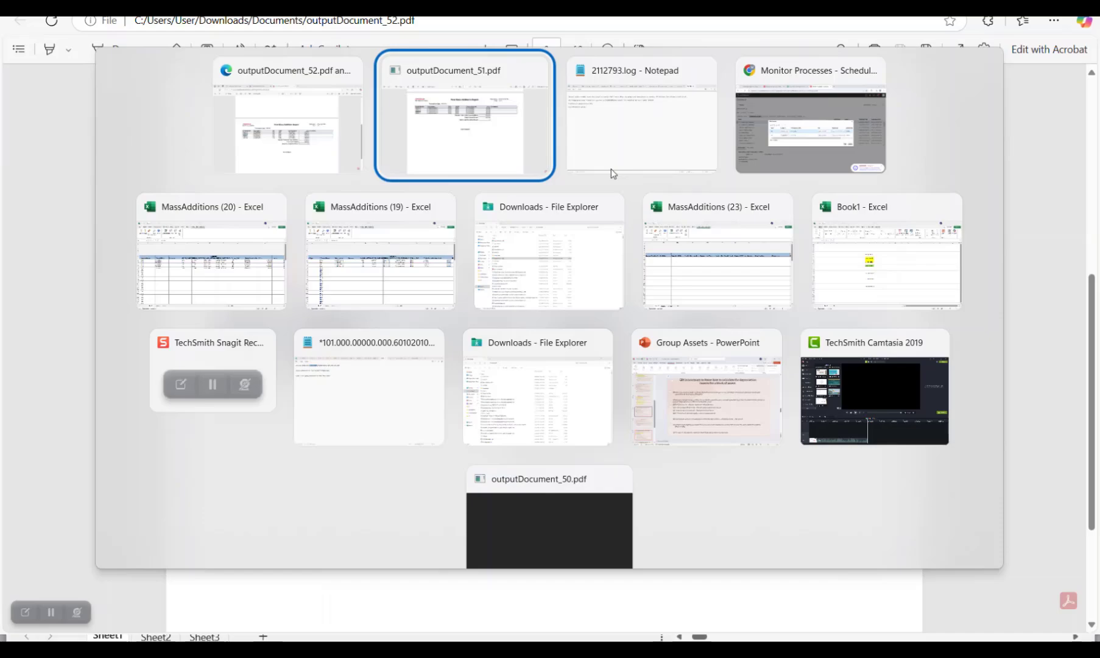
key("alt+Tab")
key("alt+Tab")
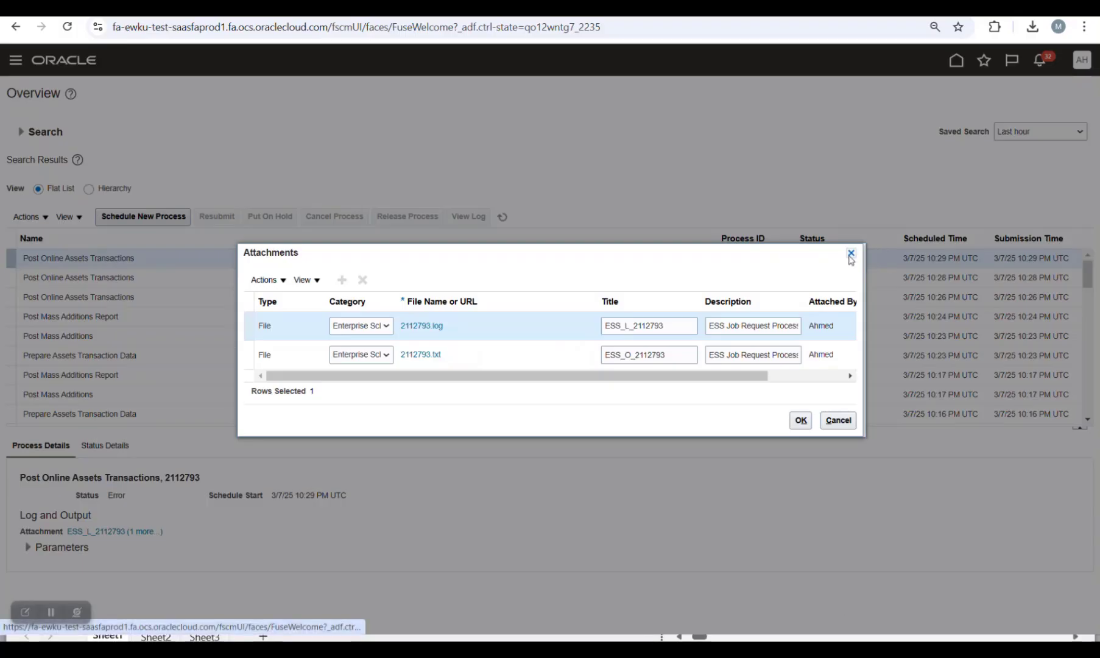
left_click(850, 257)
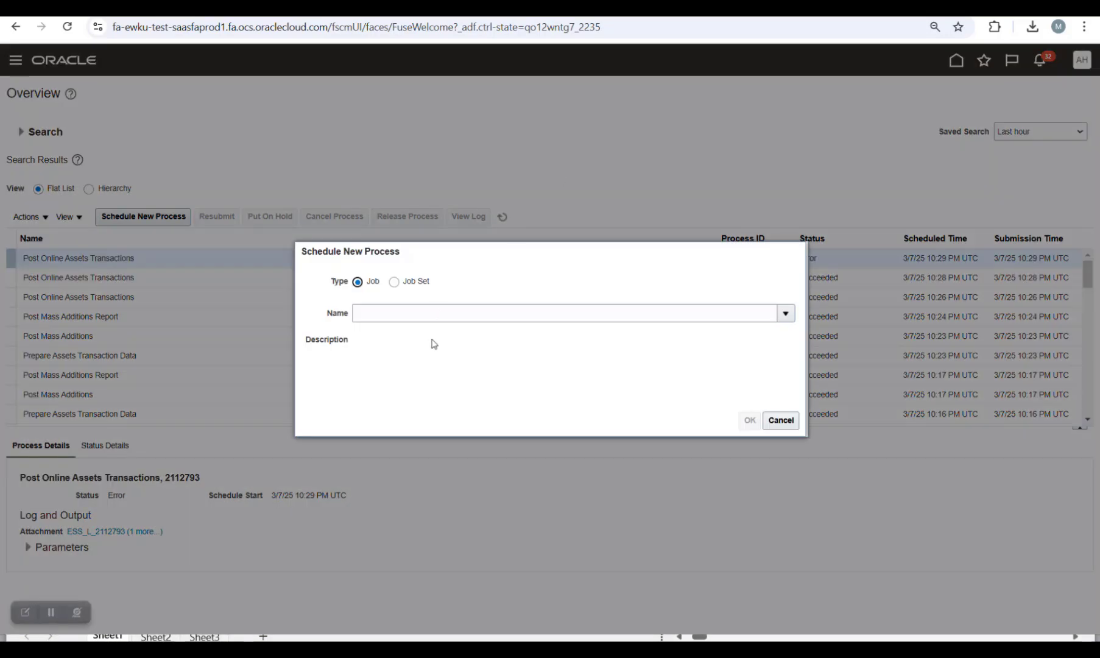
- Choose the Create Accounting job for the new scheduled process and open its process details
left_click(460, 320)
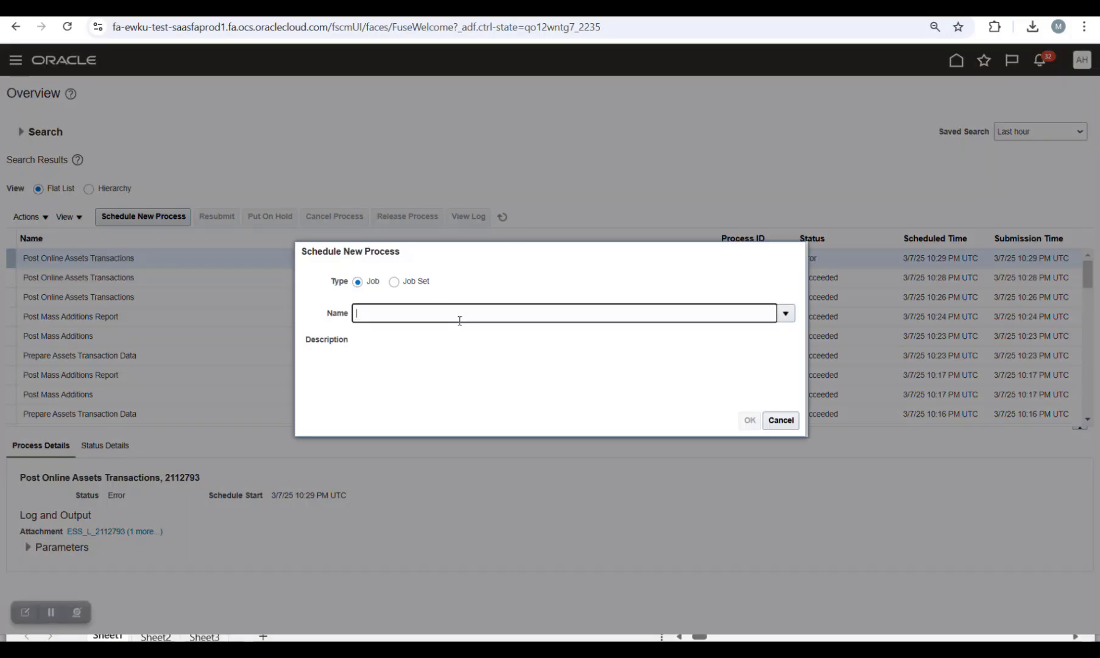
type("create acc")
key("Tab")
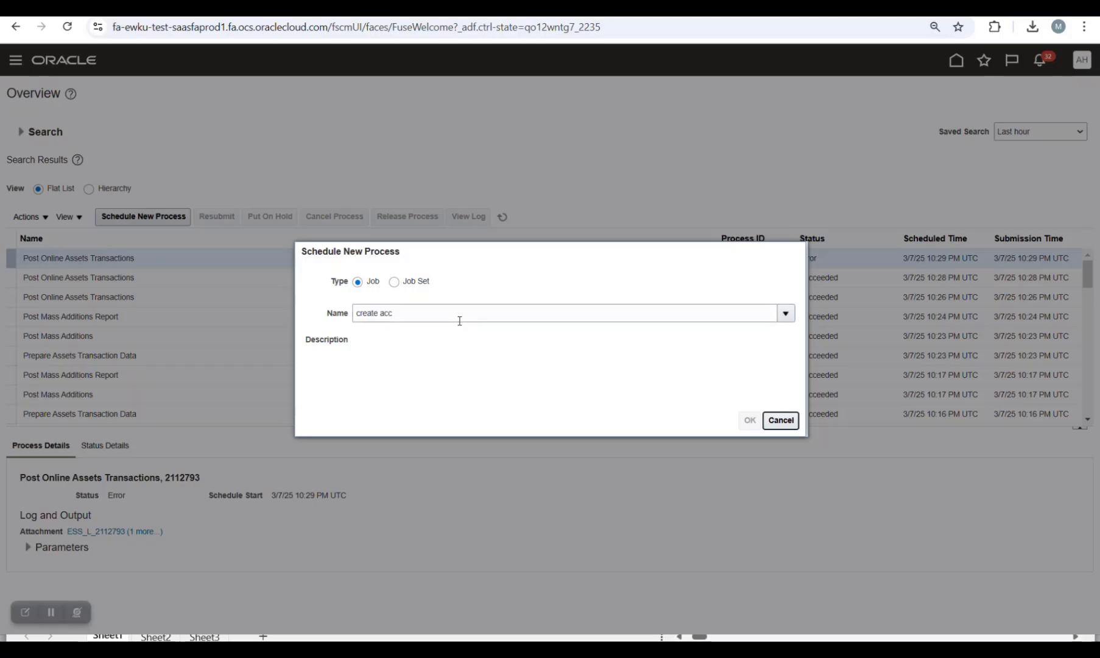
left_click(359, 298)
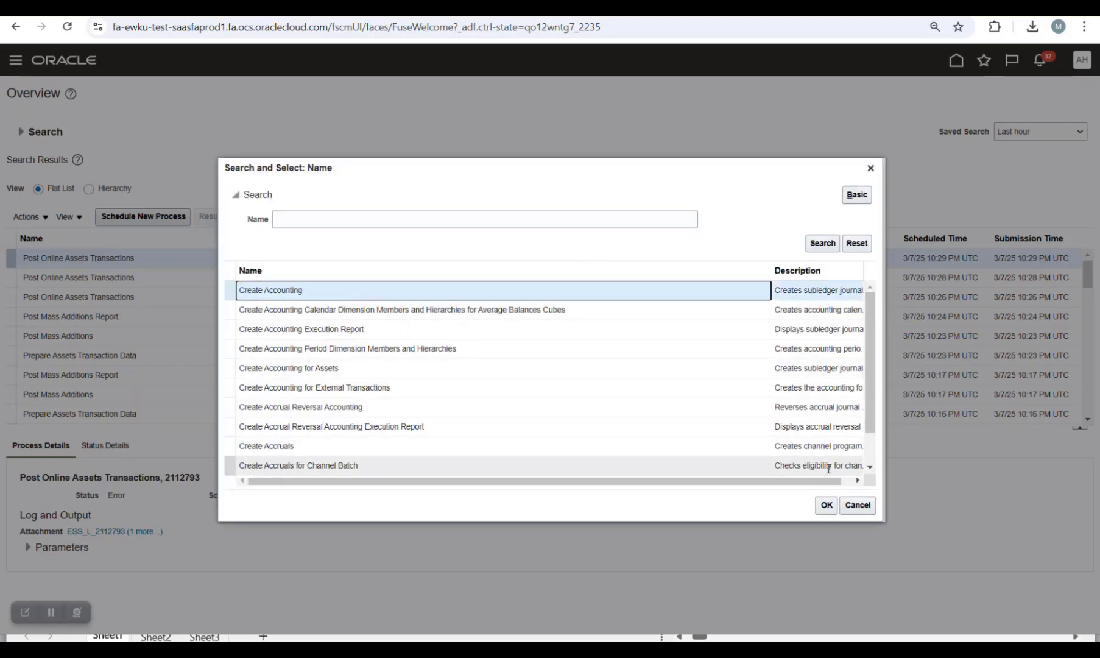
left_click(828, 505)
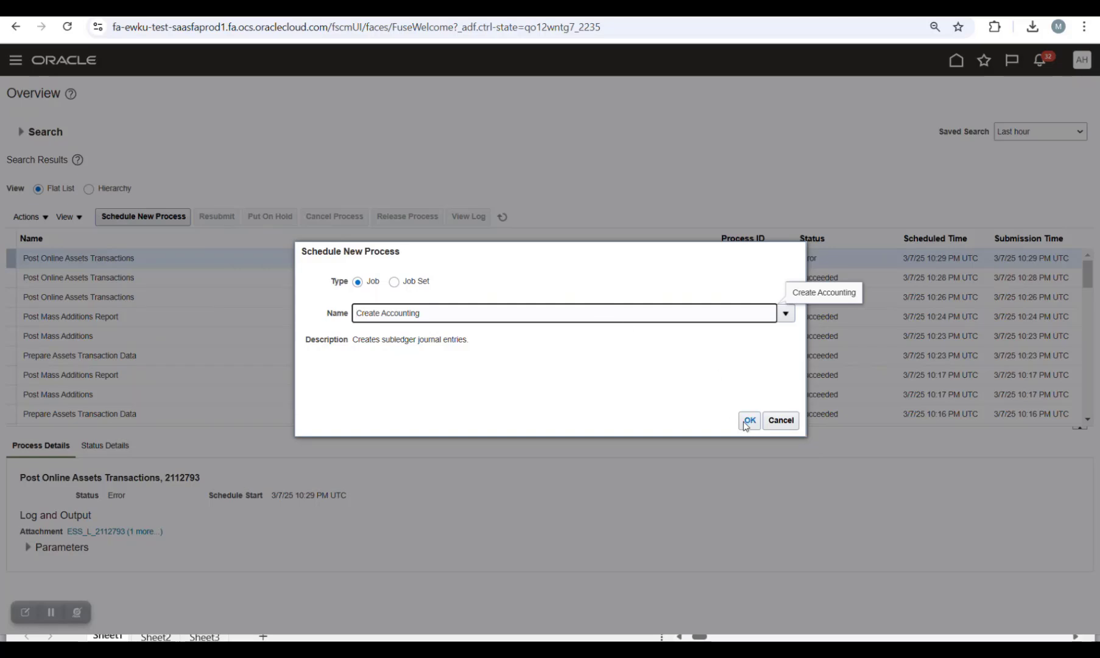
left_click(747, 420)
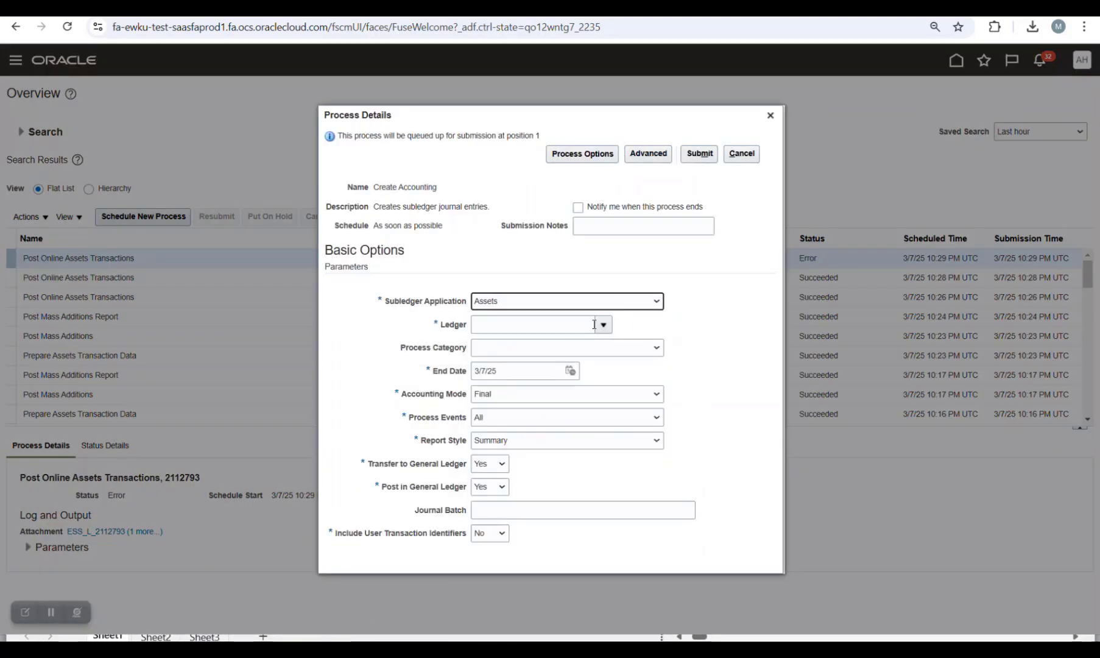
- Select N Wood Ledger as the ledger for the Create Accounting process
left_click(605, 324)
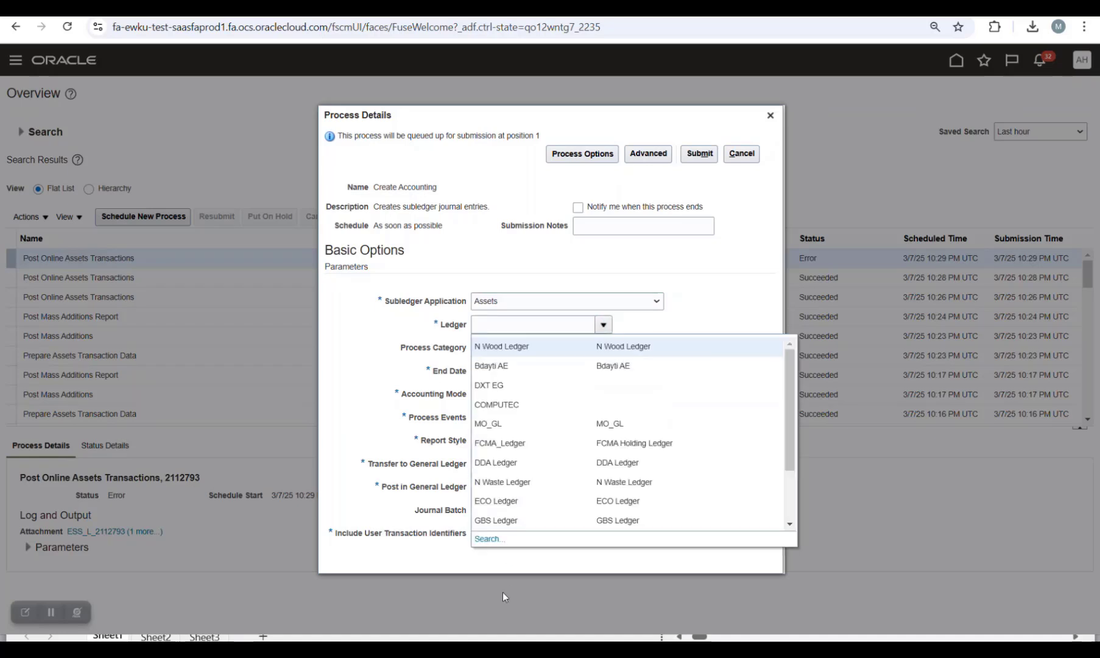
scroll(528, 489, "down", 2)
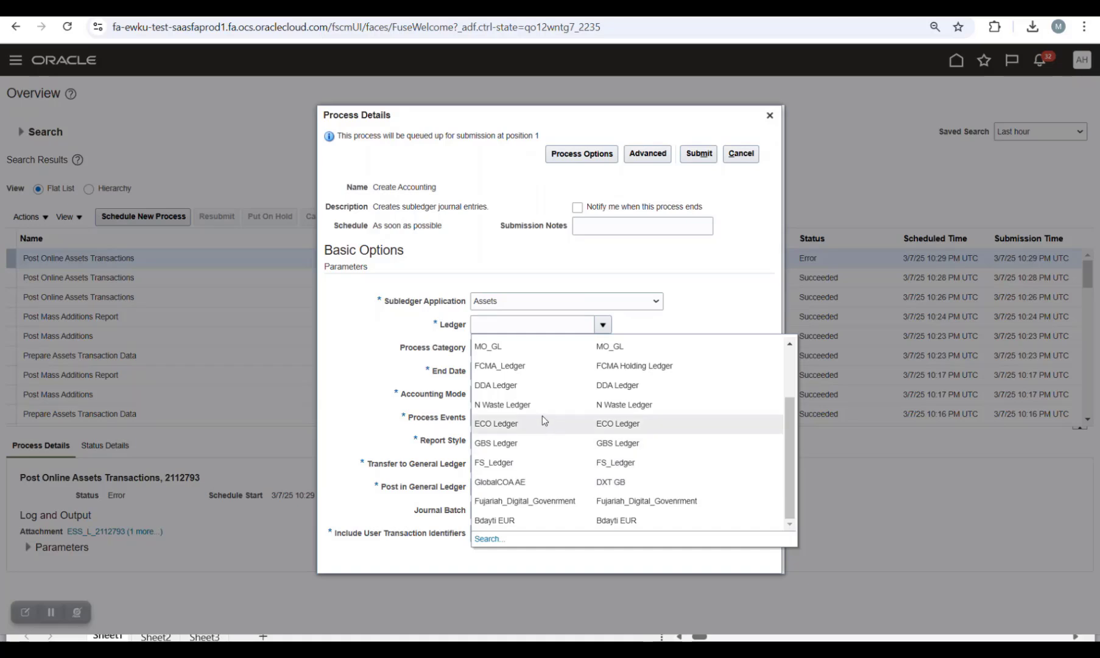
scroll(560, 451, "up", 3)
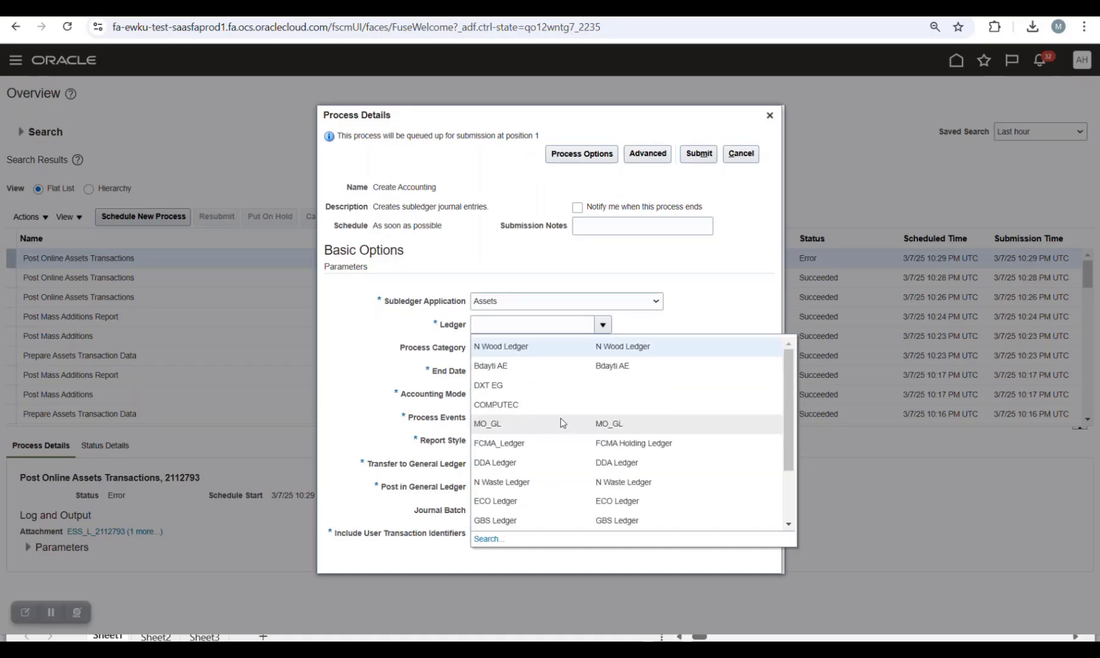
left_click(564, 348)
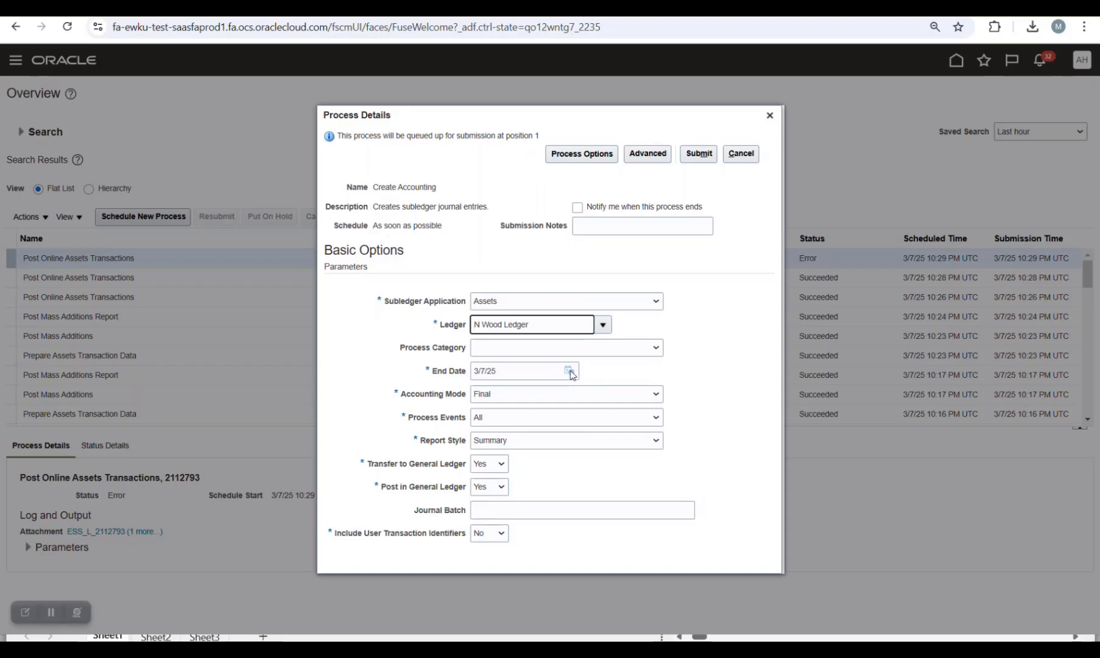
left_click(570, 372)
left_click(646, 393)
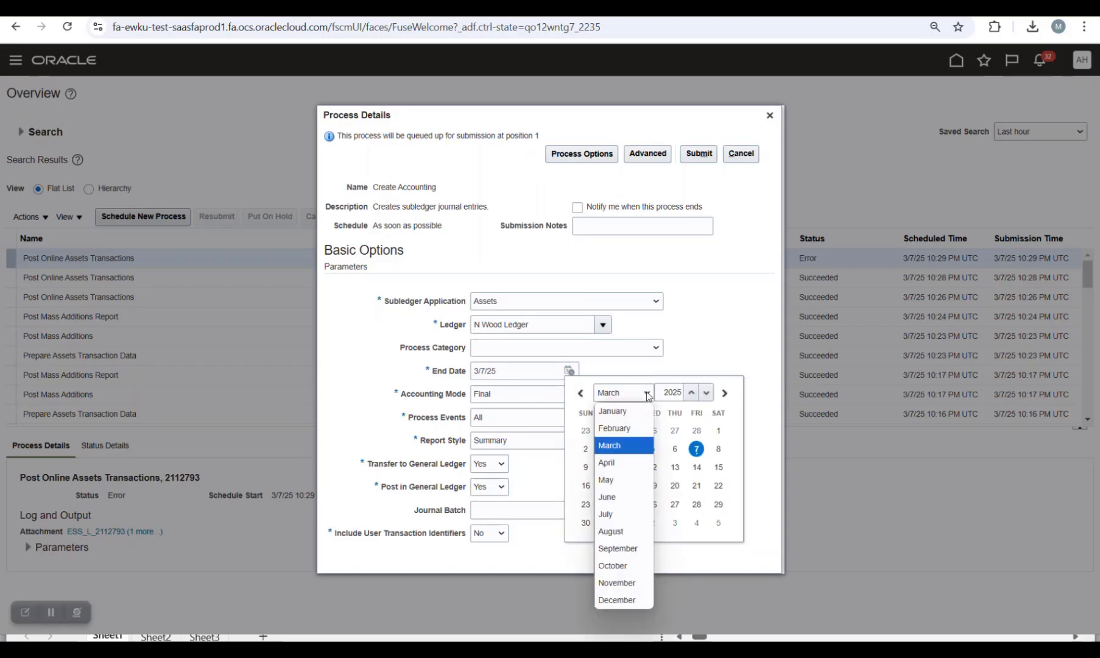
left_click(635, 532)
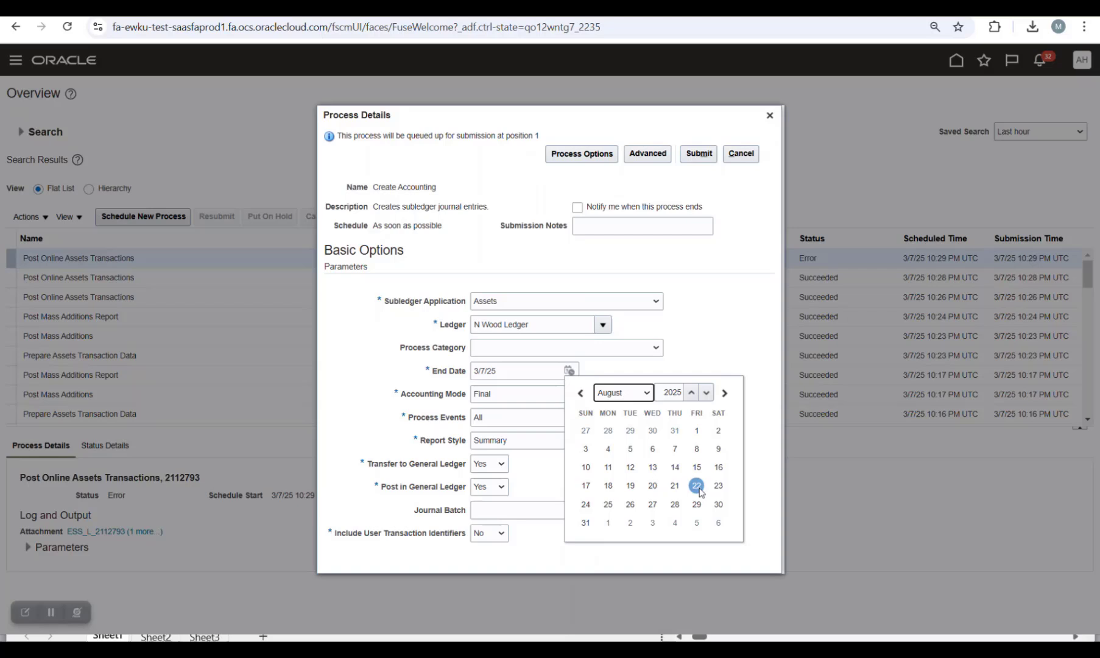
left_click(649, 396)
left_click(645, 446)
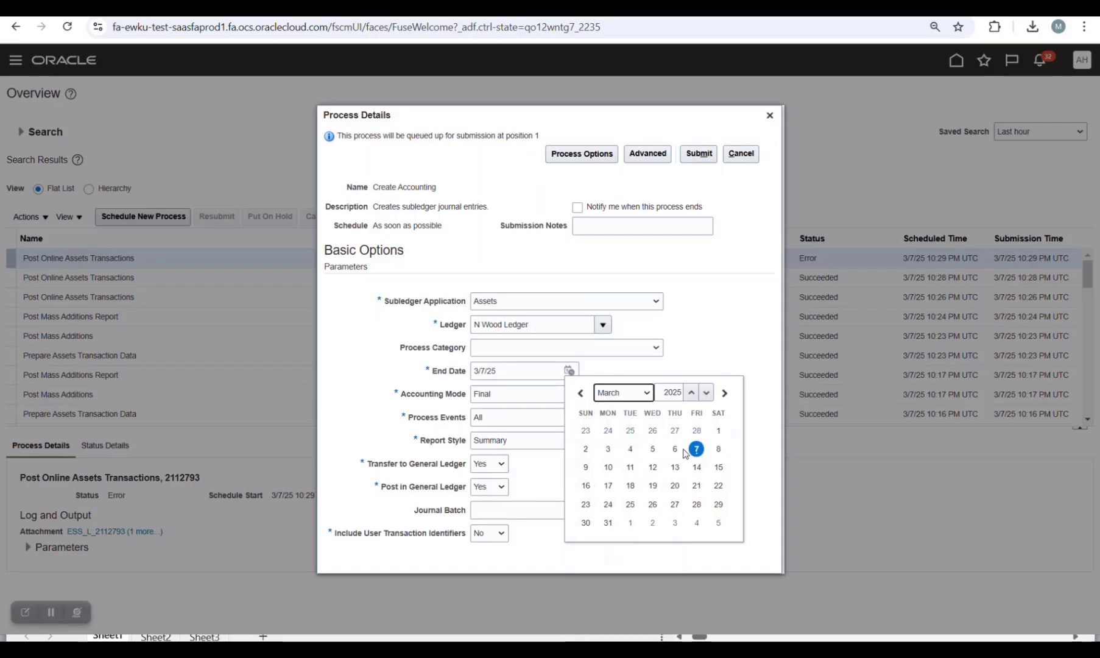
left_click(696, 449)
- Set the Create Accounting report style to Detail and submit the process, acknowledging the confirmation
left_click(537, 445)
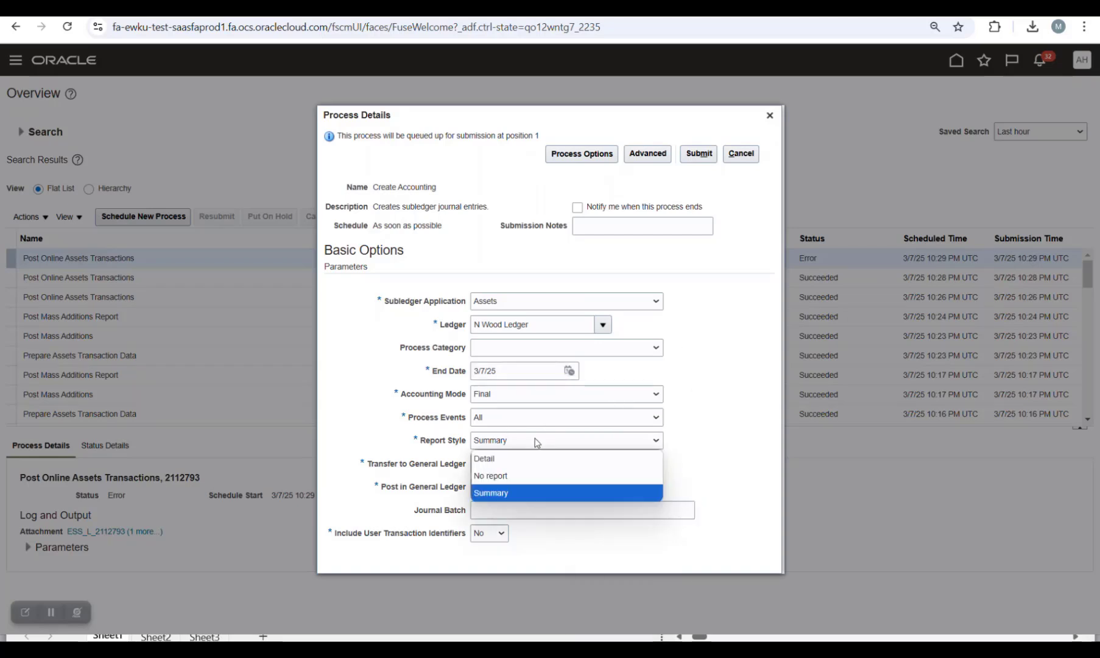
left_click(510, 455)
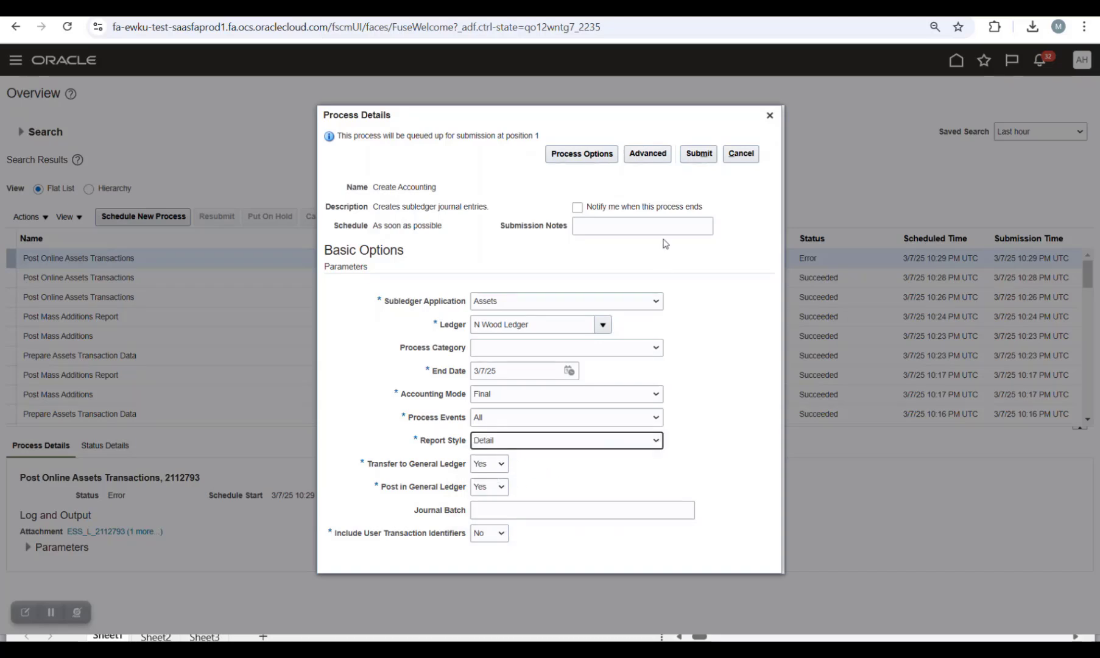
left_click(698, 153)
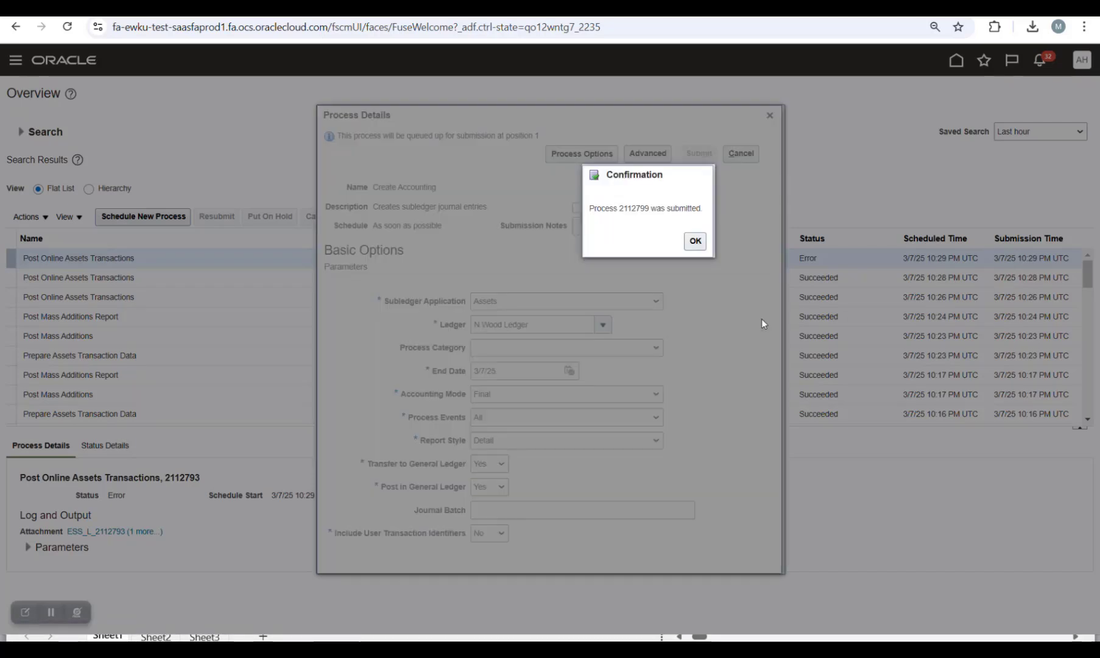
left_click(694, 240)
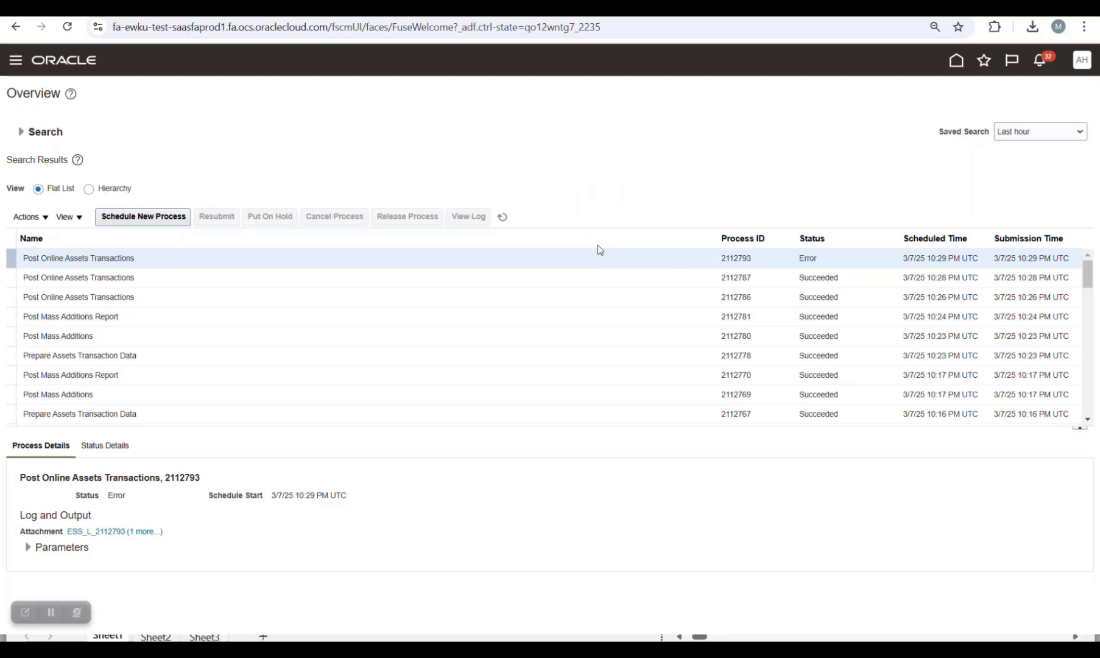
- Refresh the scheduled processes list repeatedly to monitor the Create Accounting run and its child processes
left_click(500, 221)
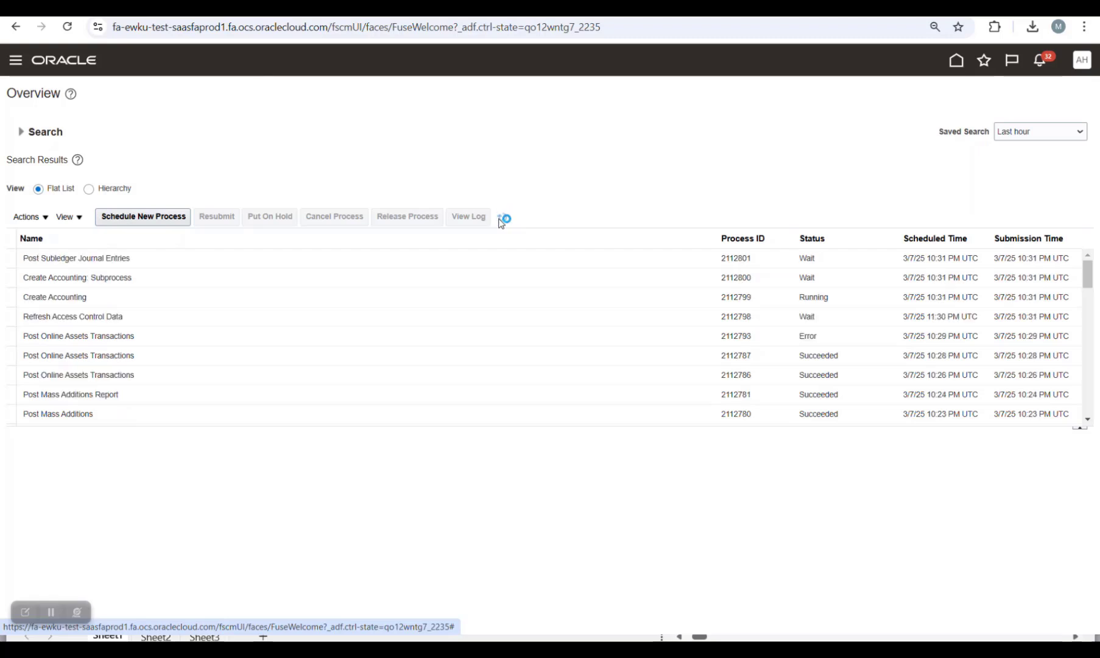
left_click(501, 218)
left_click(500, 219)
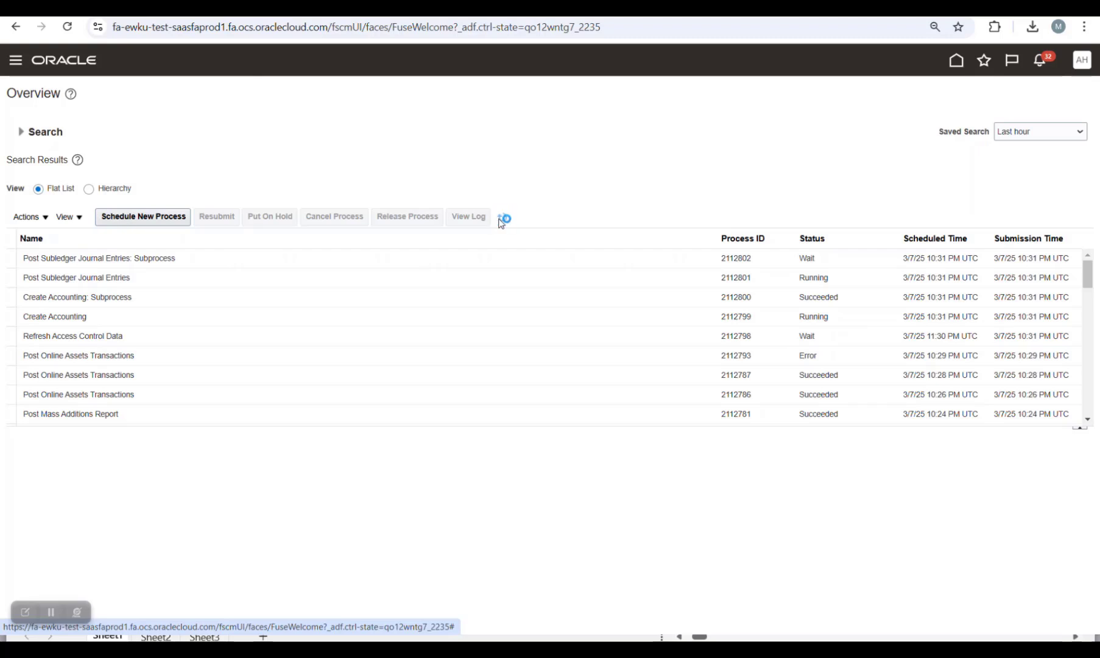
left_click(500, 218)
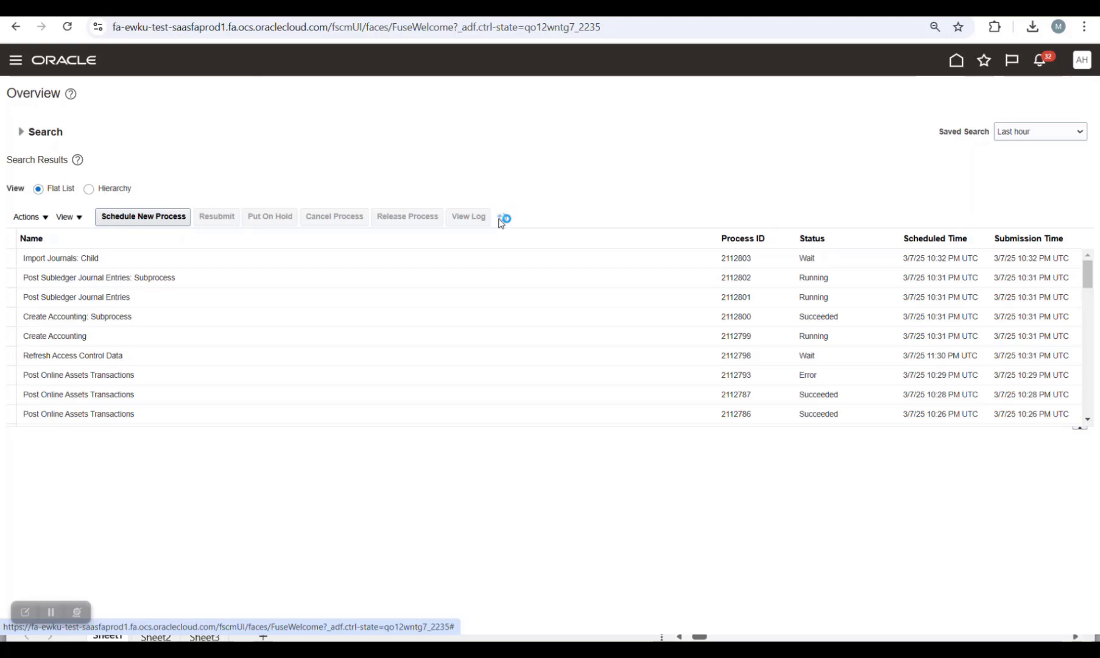
left_click(500, 220)
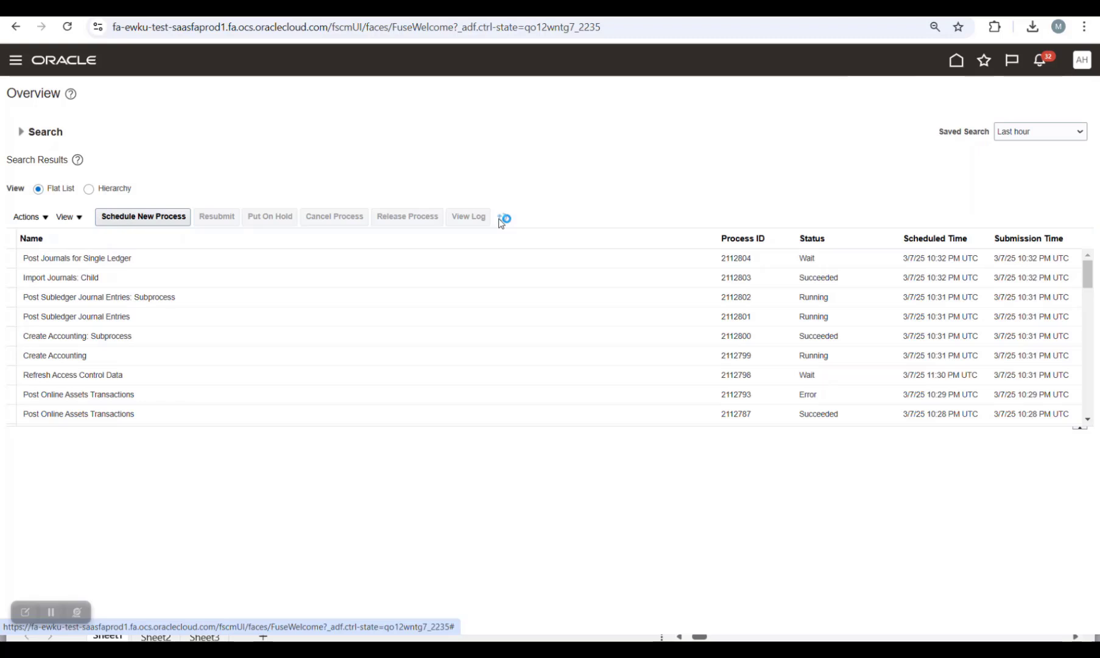
left_click(501, 218)
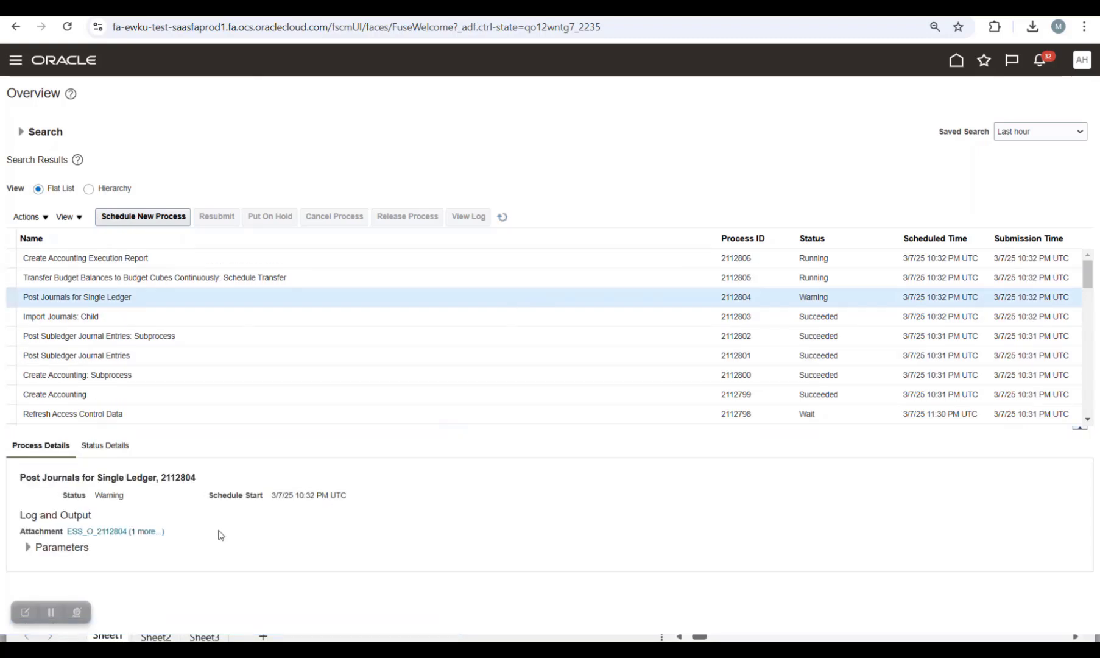
- Open and review the 2112804.log attachment of Post Journals for Single Ledger, close it, and refresh the process statuses
left_click(144, 532)
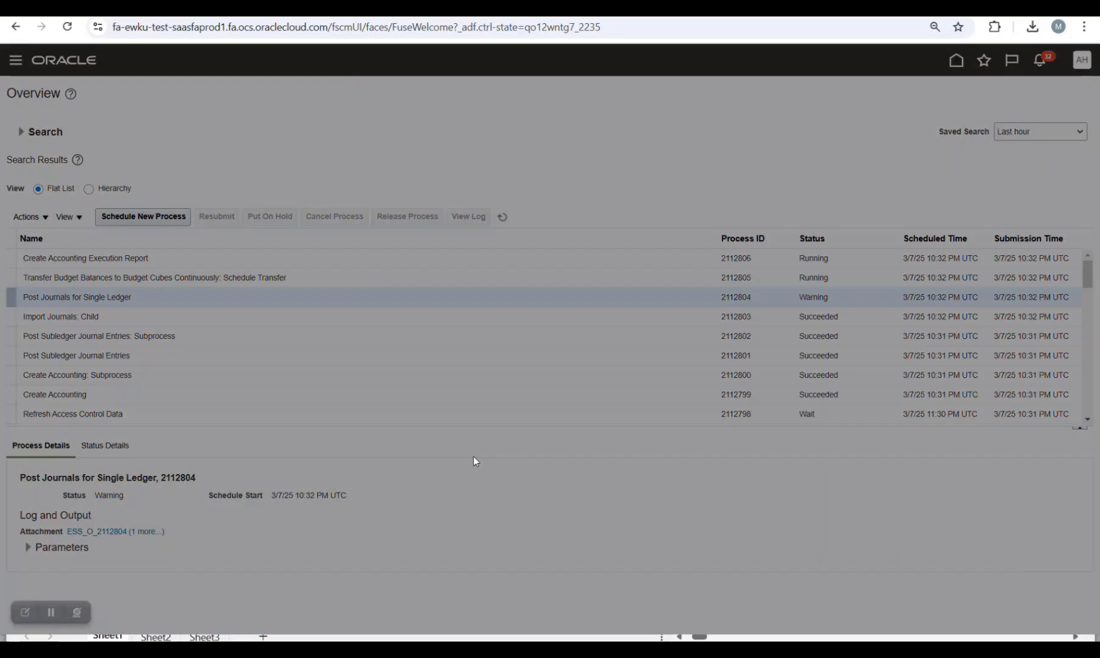
left_click(426, 354)
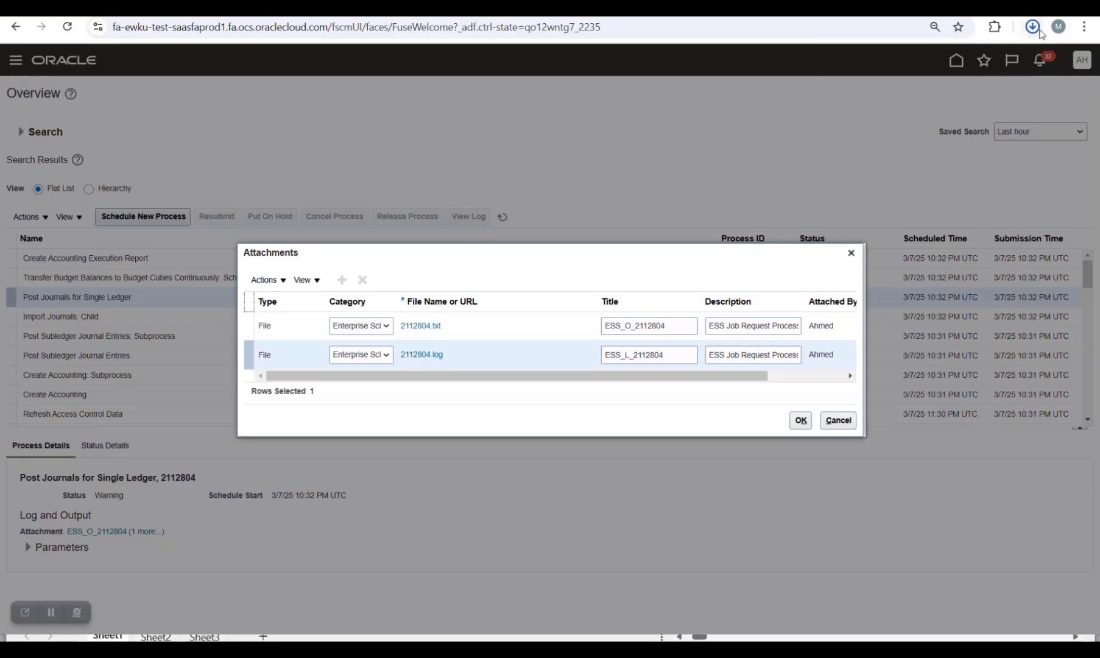
left_click(936, 59)
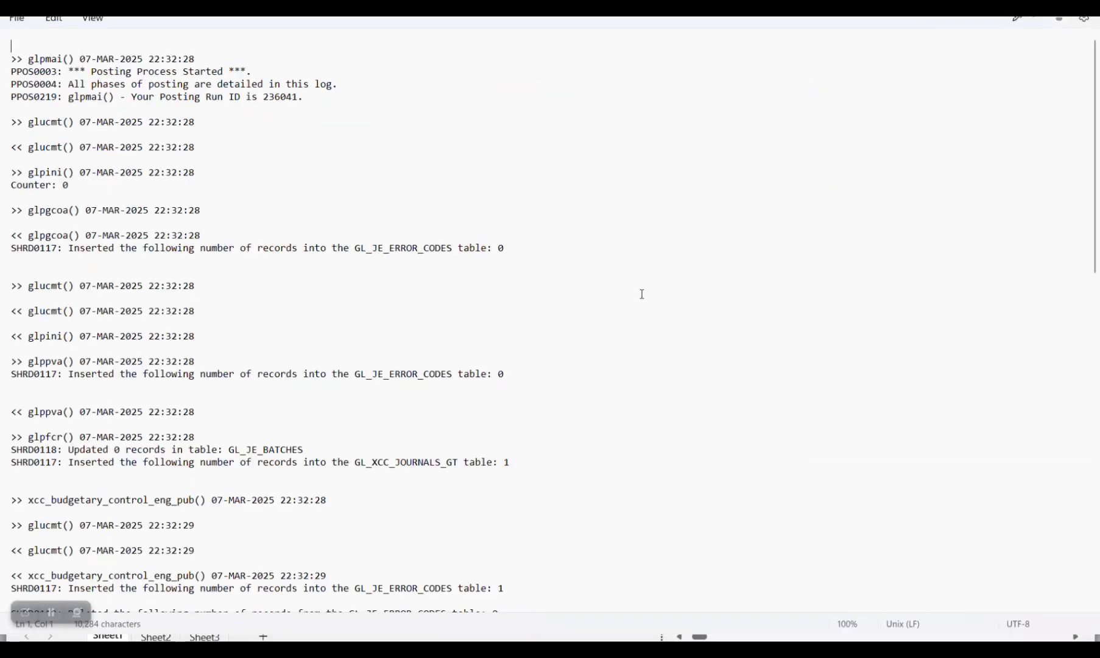
scroll(642, 294, "down", 20)
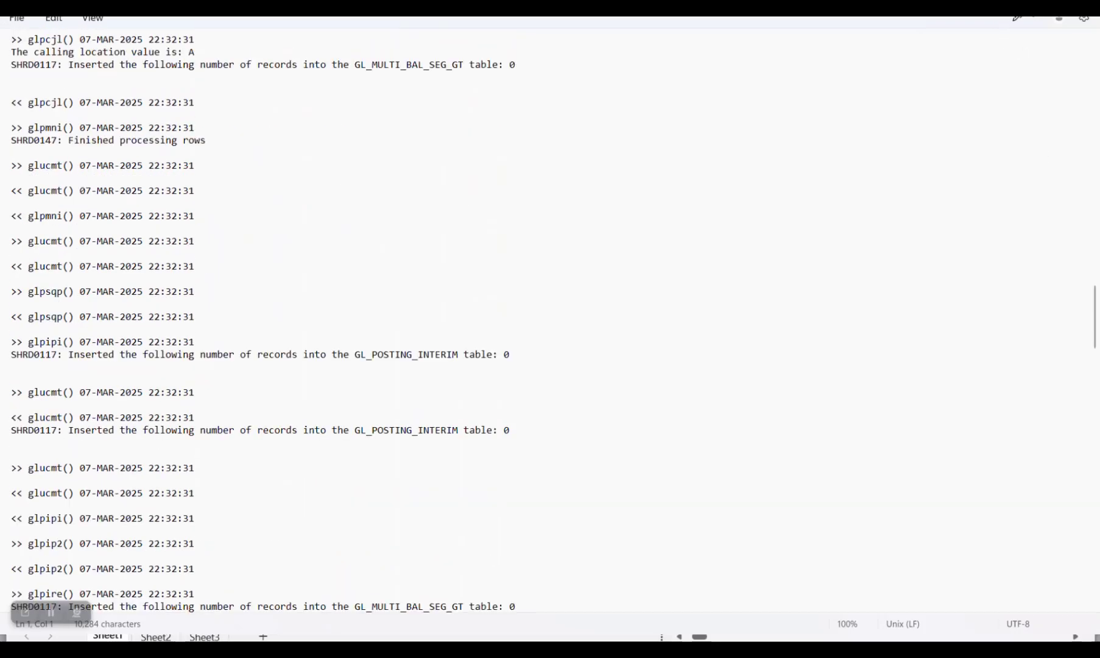
left_click(1002, 9)
left_click(851, 254)
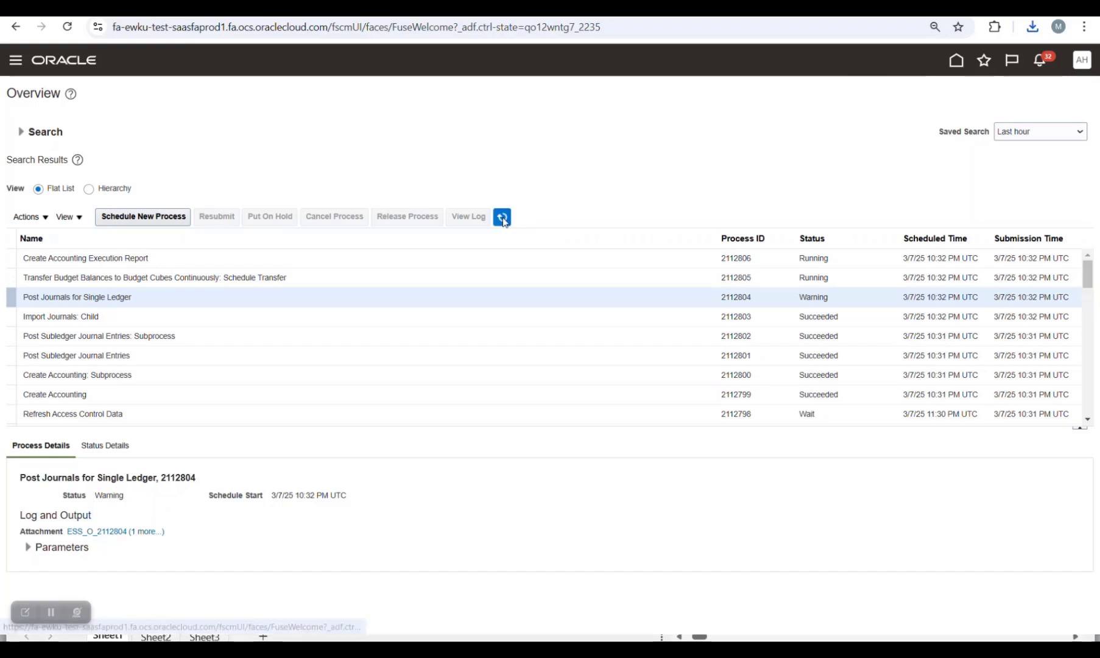
left_click(503, 219)
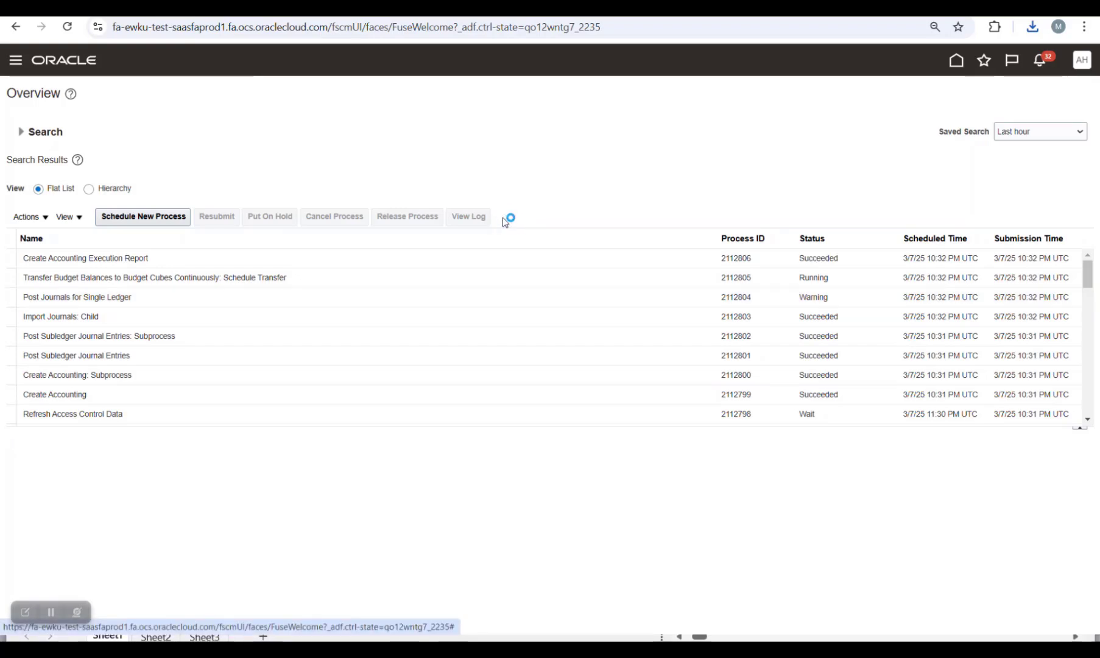
left_click(504, 220)
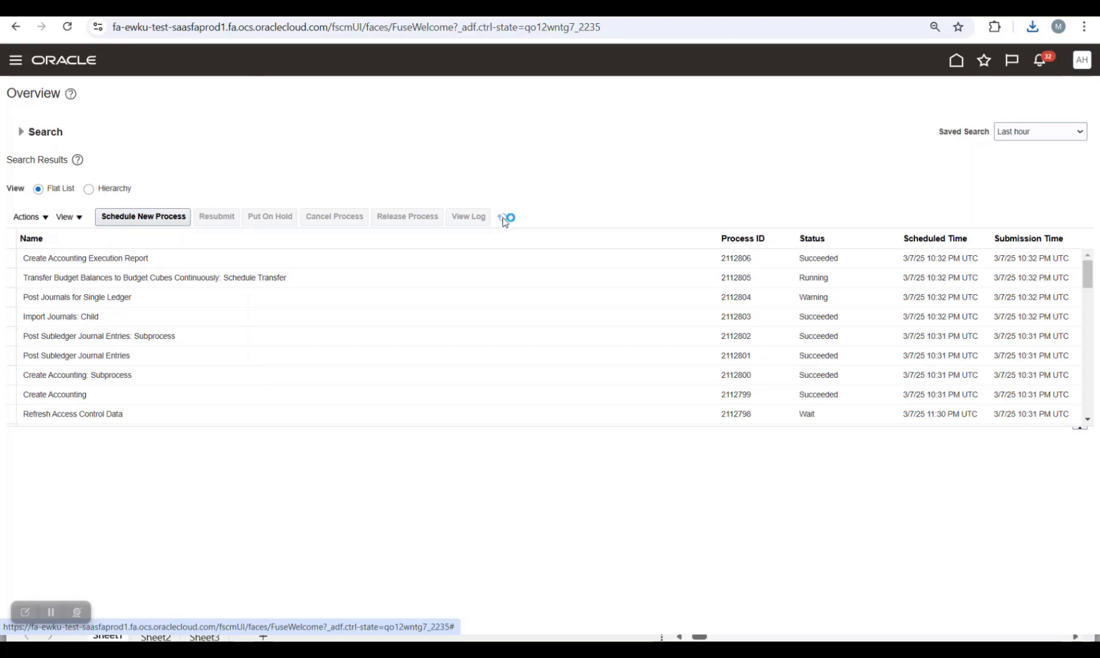
- Search Asset Inquiry in NWOODASSETSBOOK for GROUPASSET1 by asset number 1000138, copied from the group assets' Post Mass Additions Report
left_click(957, 65)
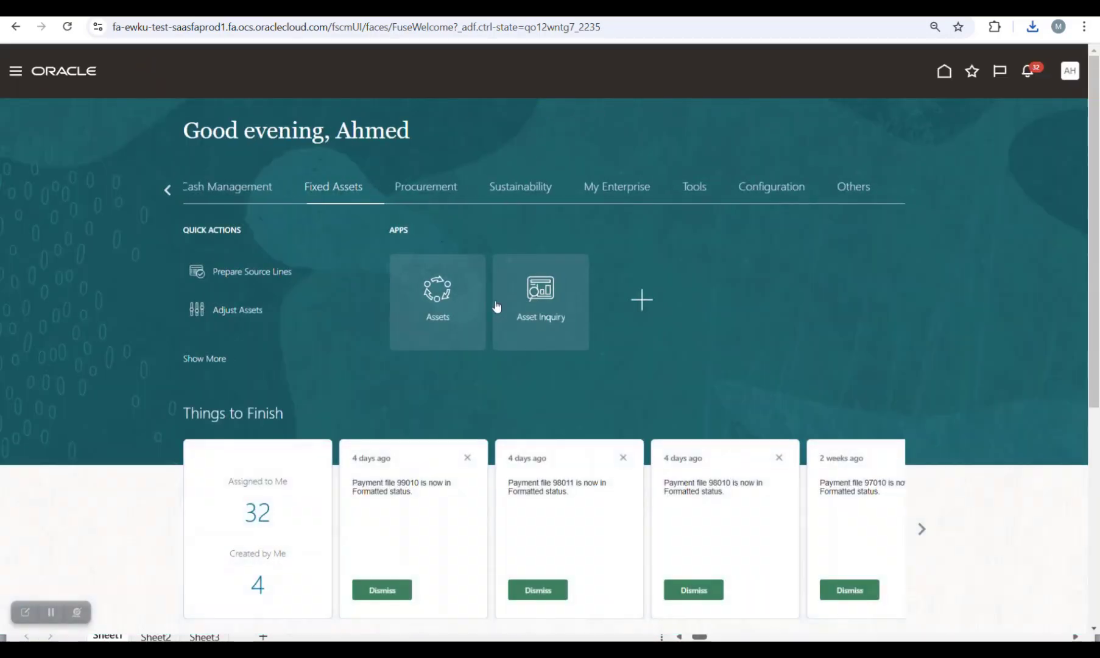
left_click(535, 296)
key("alt+Tab")
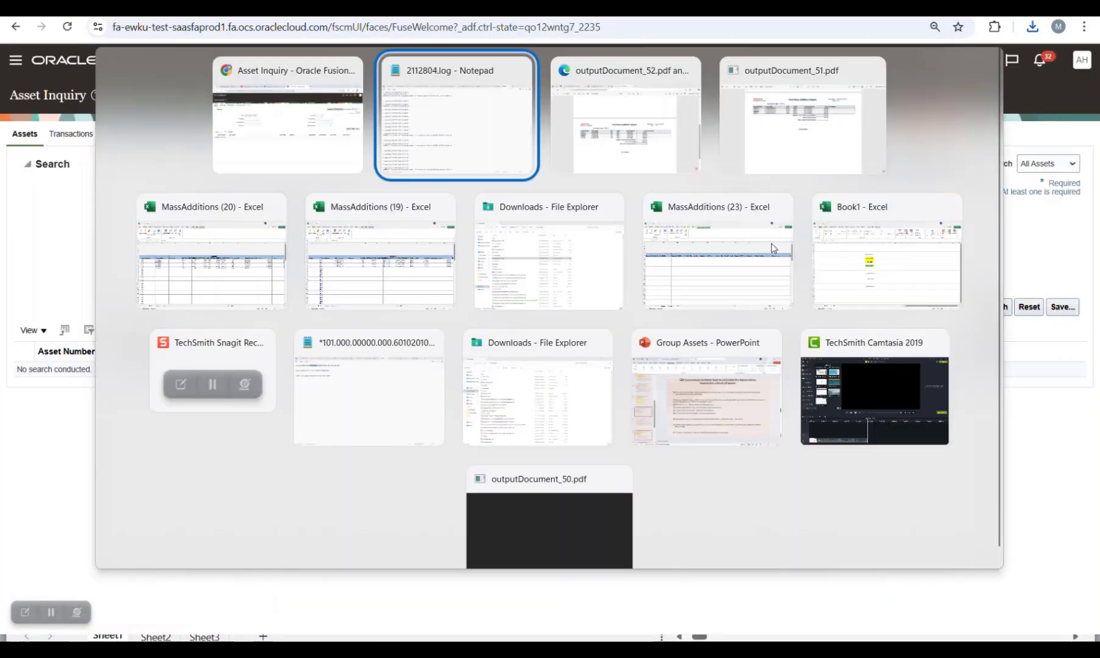
key("alt+Tab")
key("alt+Tab")
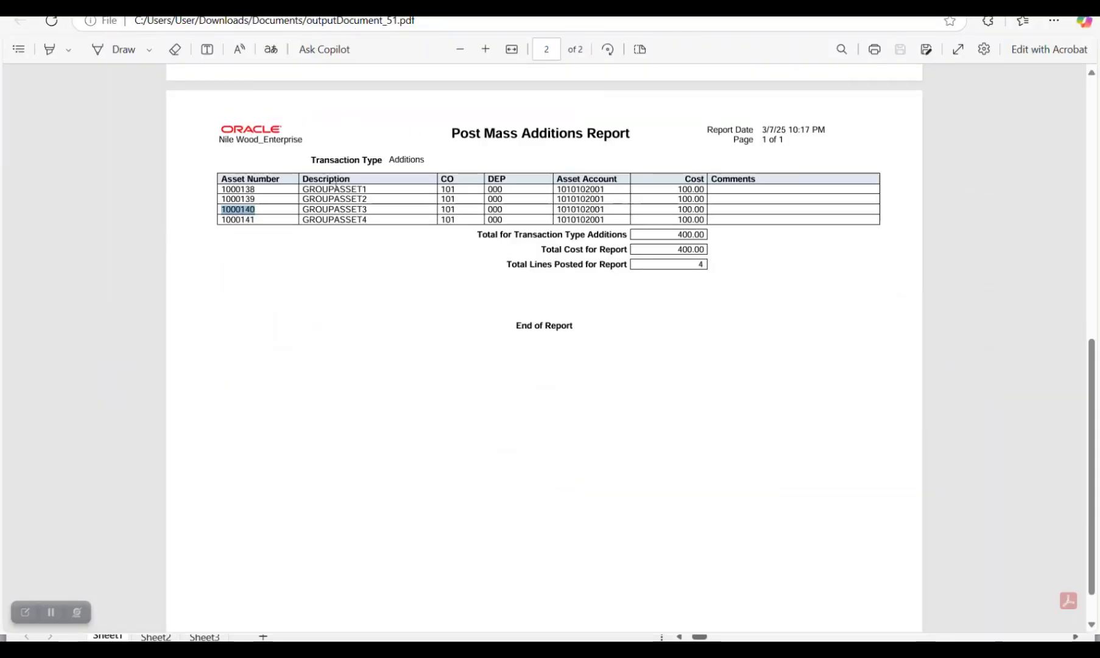
double_click(249, 189)
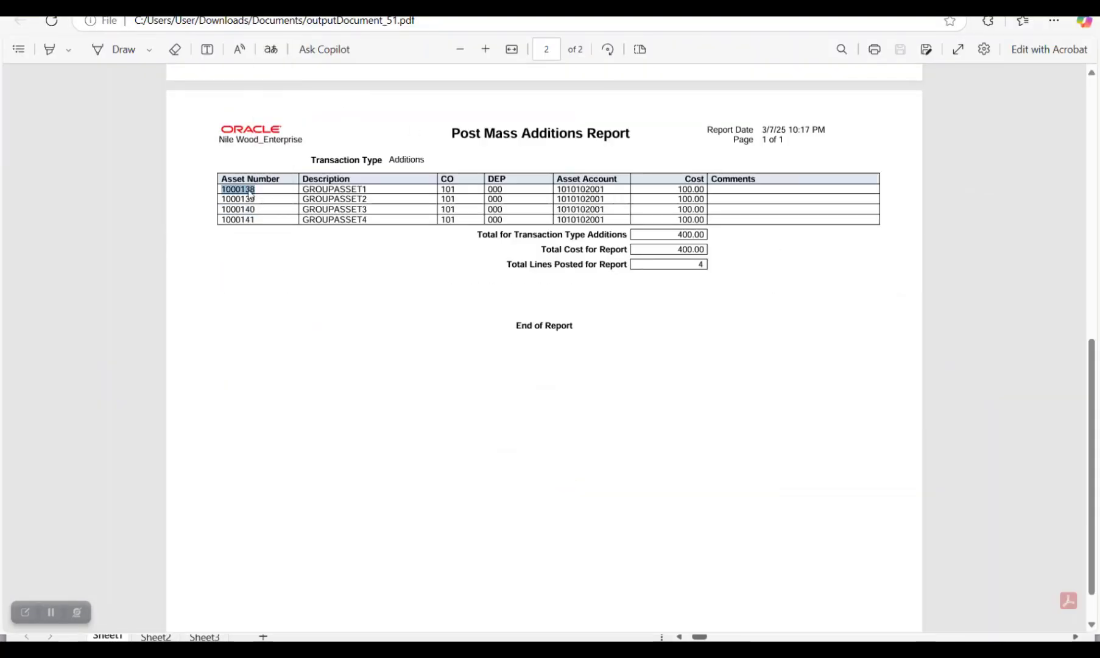
key("ctrl+c")
key("alt+Tab")
left_click(280, 256)
key("ctrl+v")
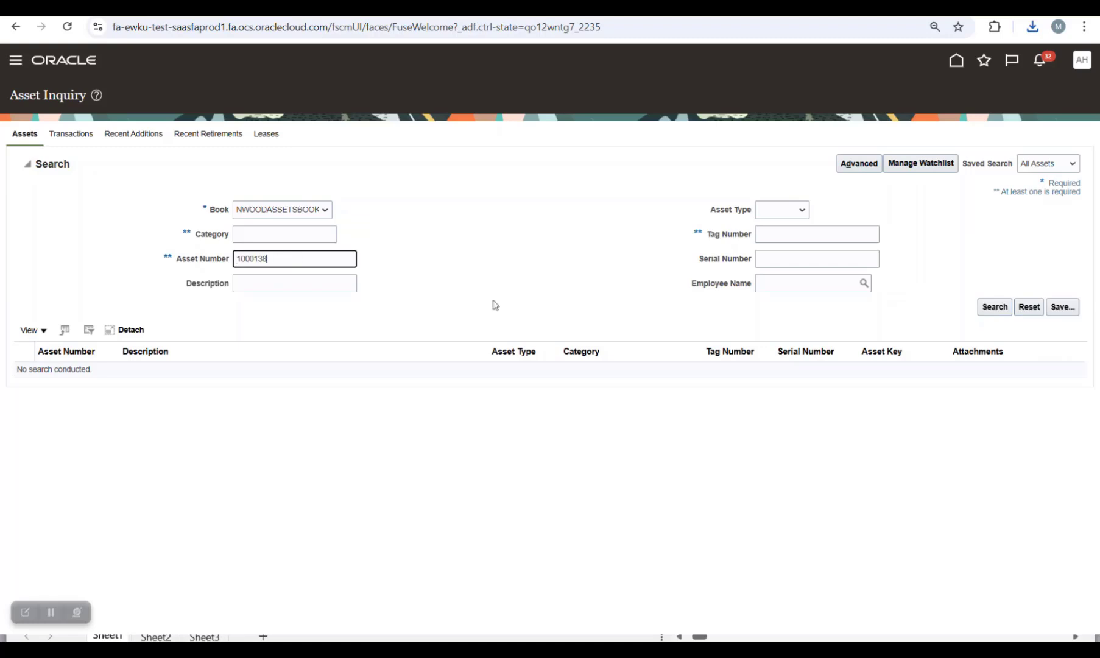
left_click(991, 309)
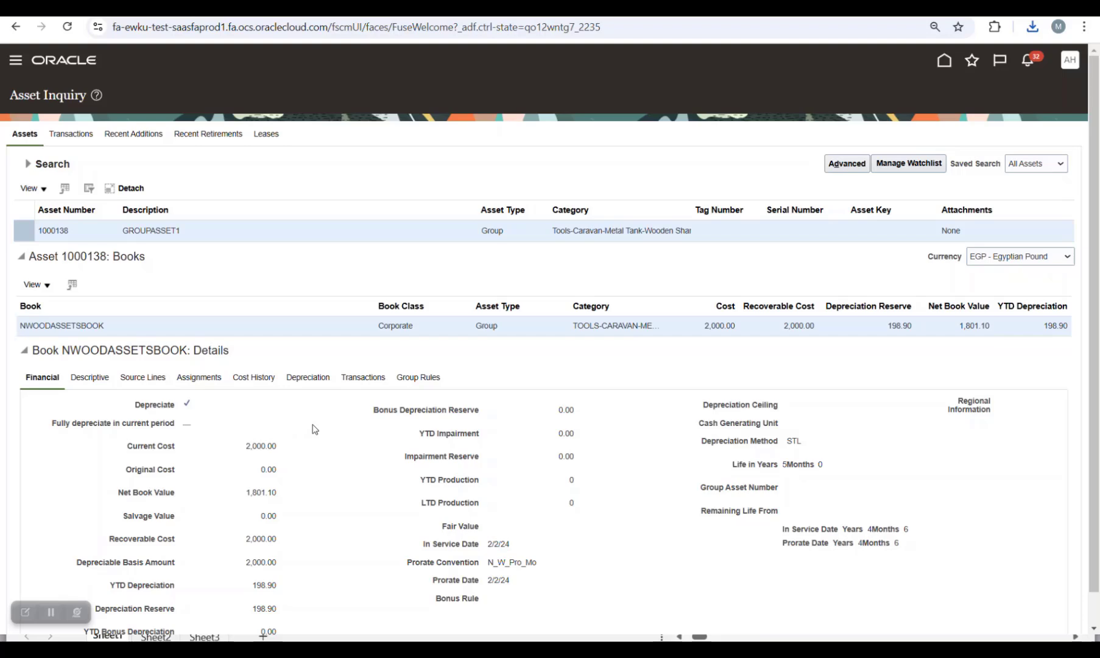
- Review GROUPASSET1's cost history and its transactions, including the before and after details of the latest group adjustment
left_click(245, 377)
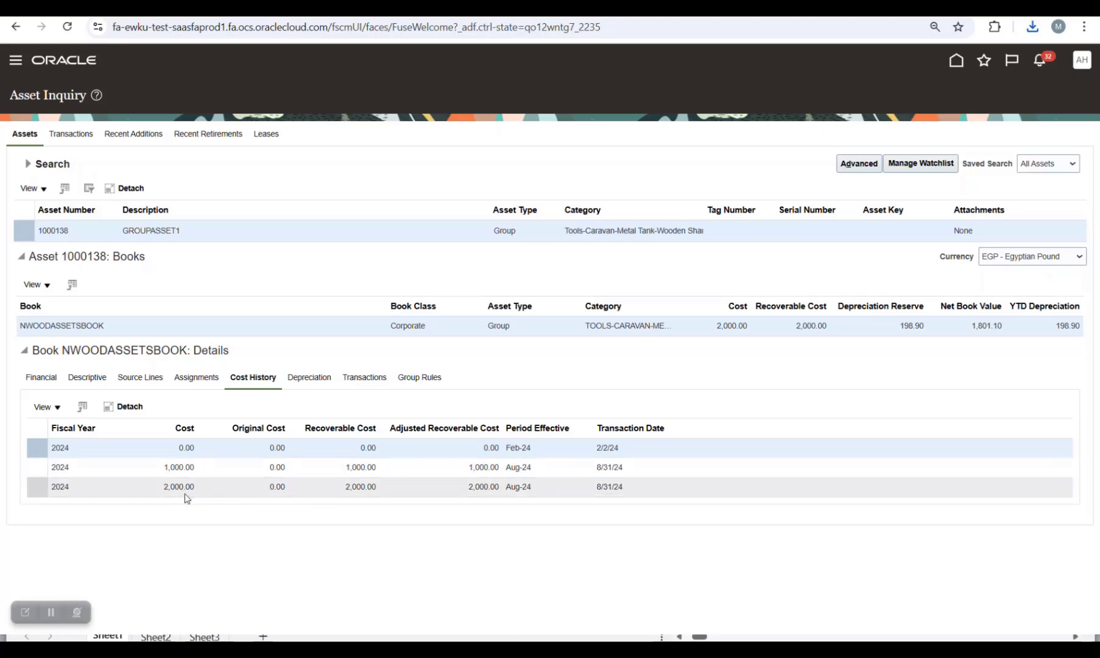
left_click(362, 378)
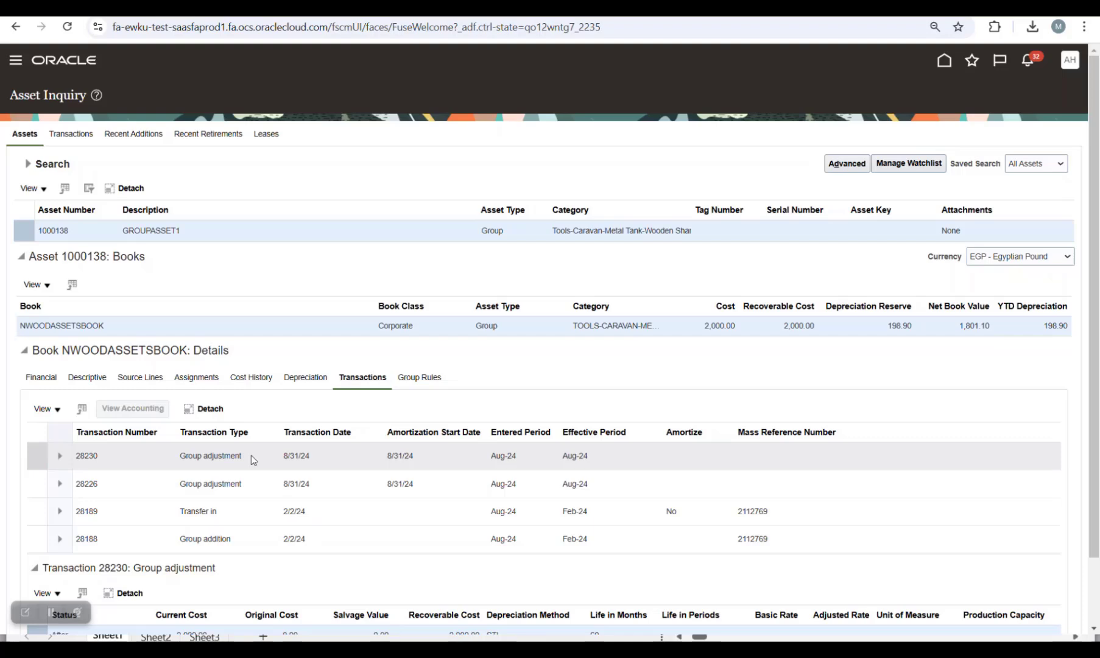
scroll(247, 485, "down", 1)
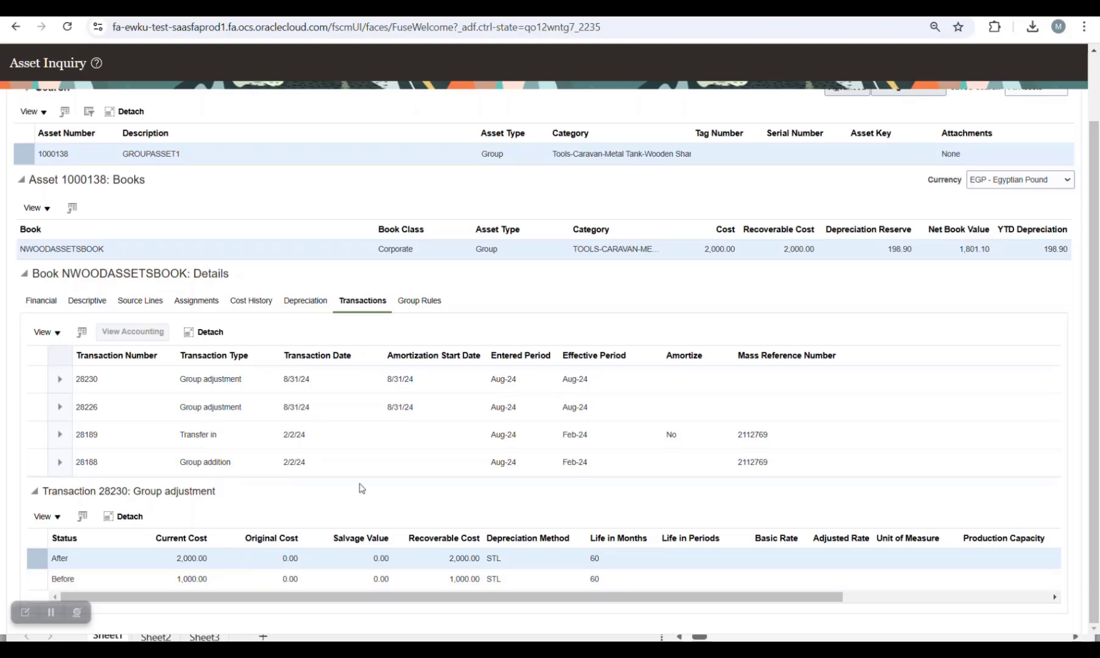
scroll(1041, 369, "up", 2)
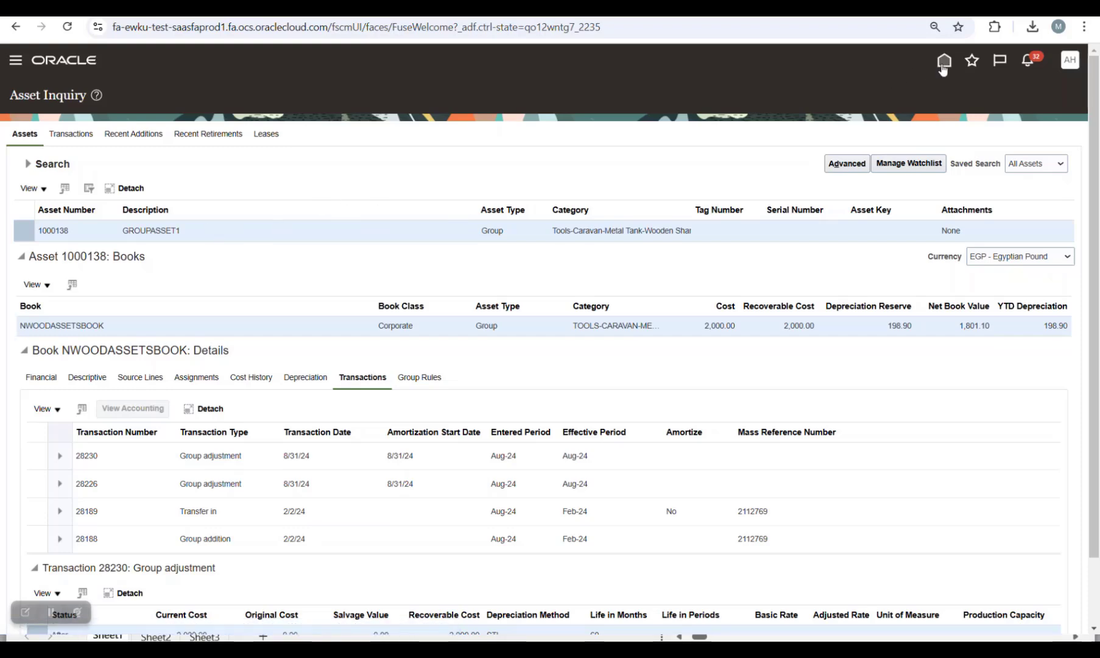
- Open the Assets work area and submit Close Period for the Aug-24 depreciation period of NWOODASSETSBOOK
left_click(943, 66)
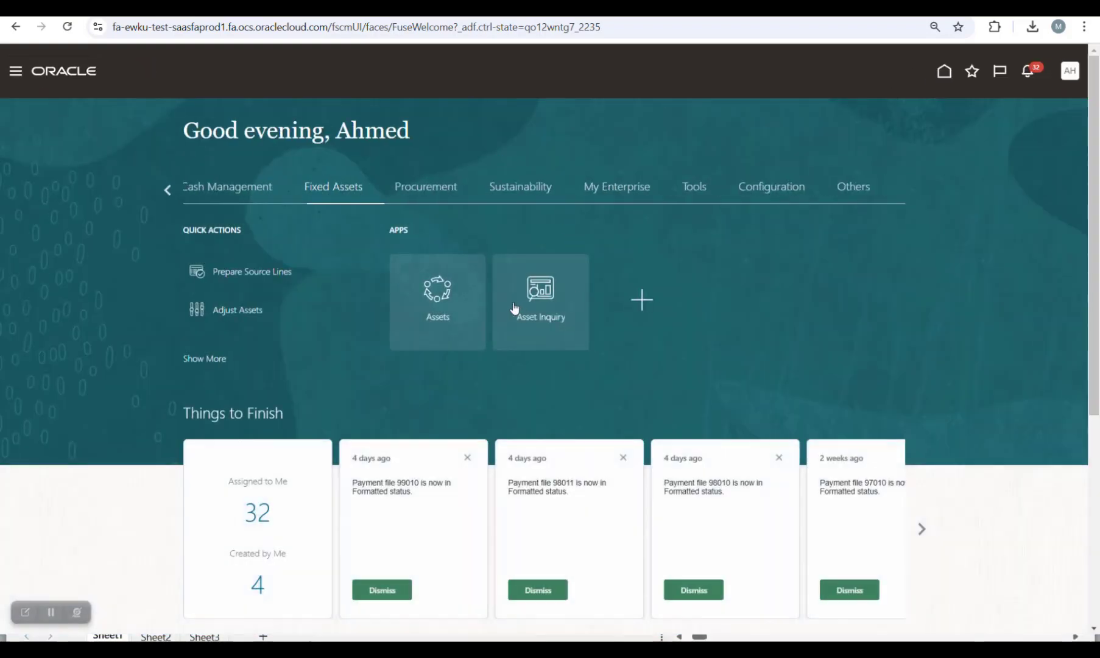
left_click(438, 298)
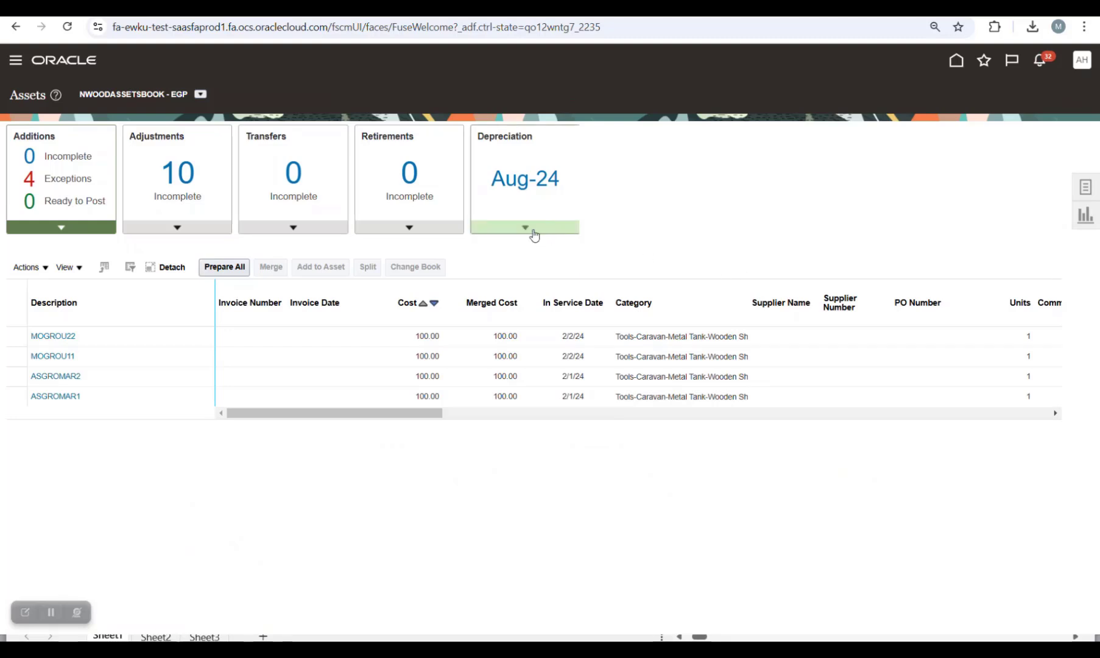
left_click(533, 234)
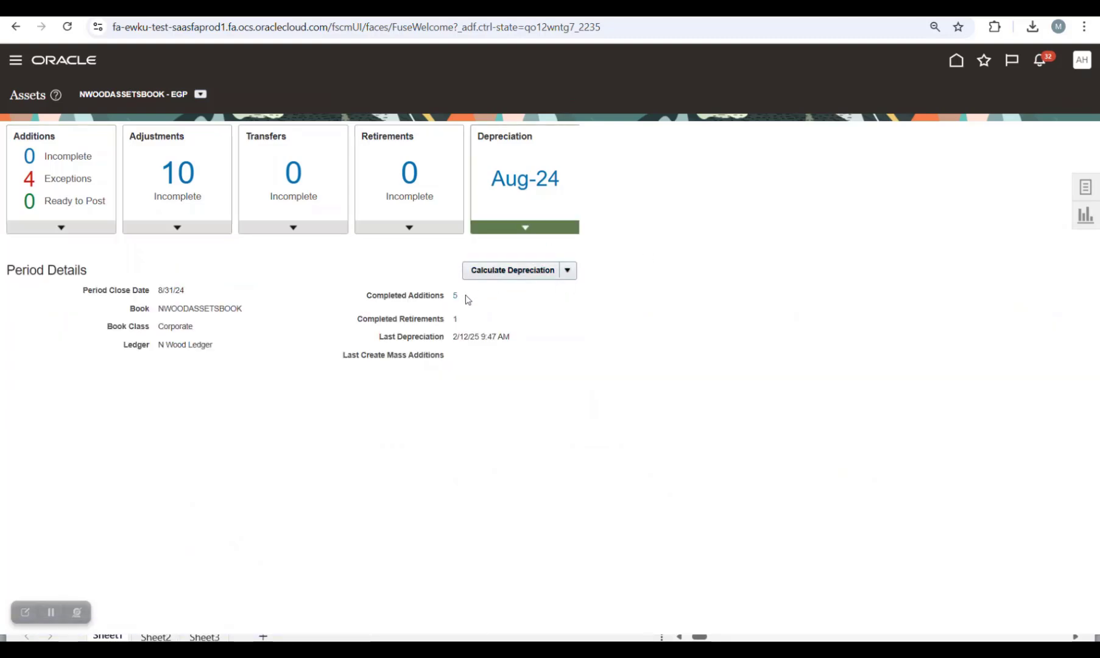
left_click(567, 271)
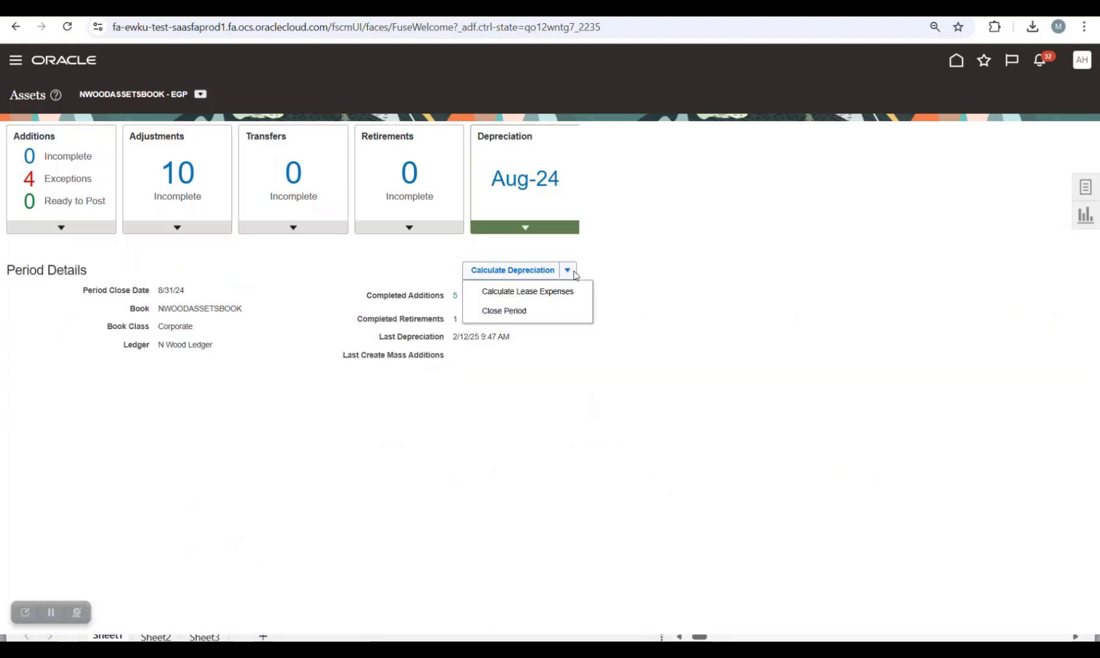
left_click(529, 315)
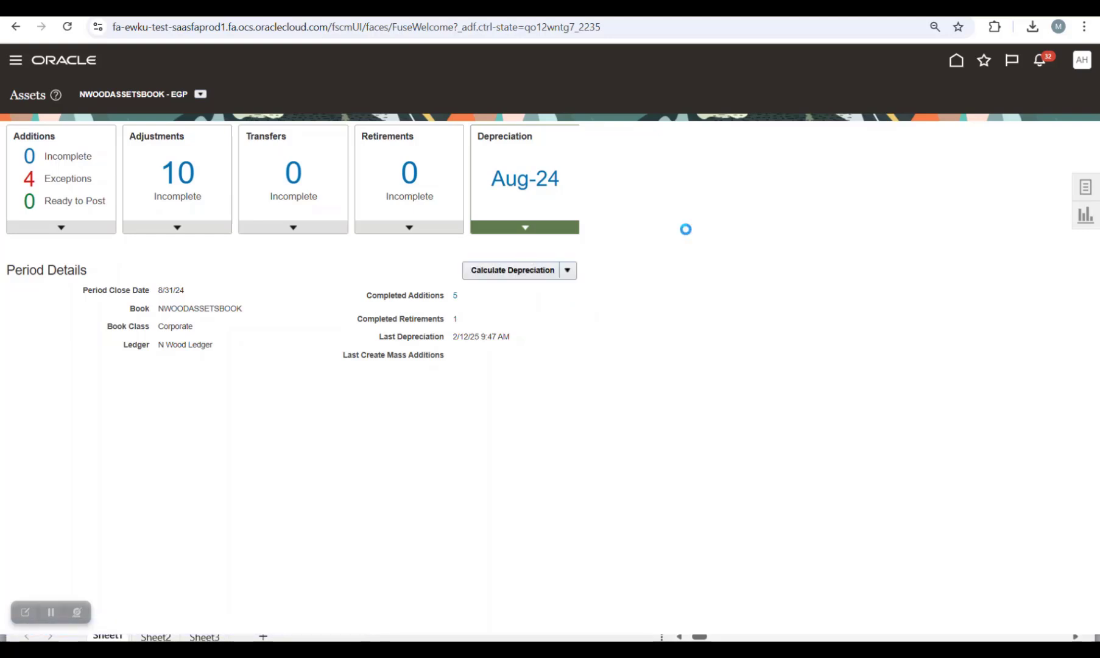
- Open Monitor Processes and refresh the list to track the Calculate Depreciation process
left_click(984, 61)
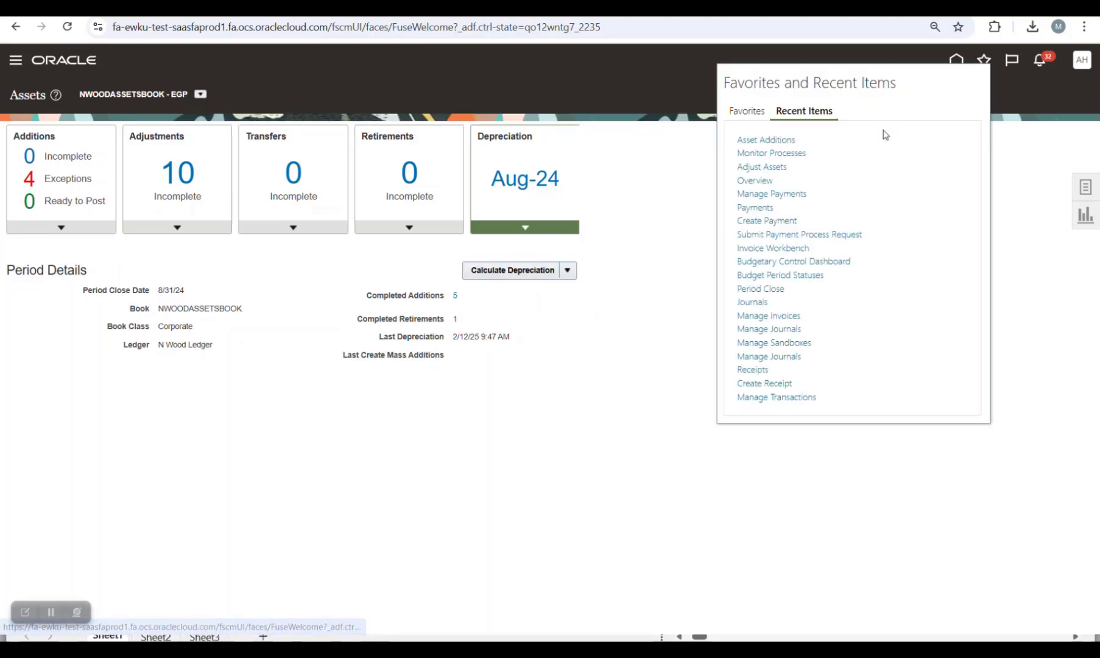
left_click(794, 154)
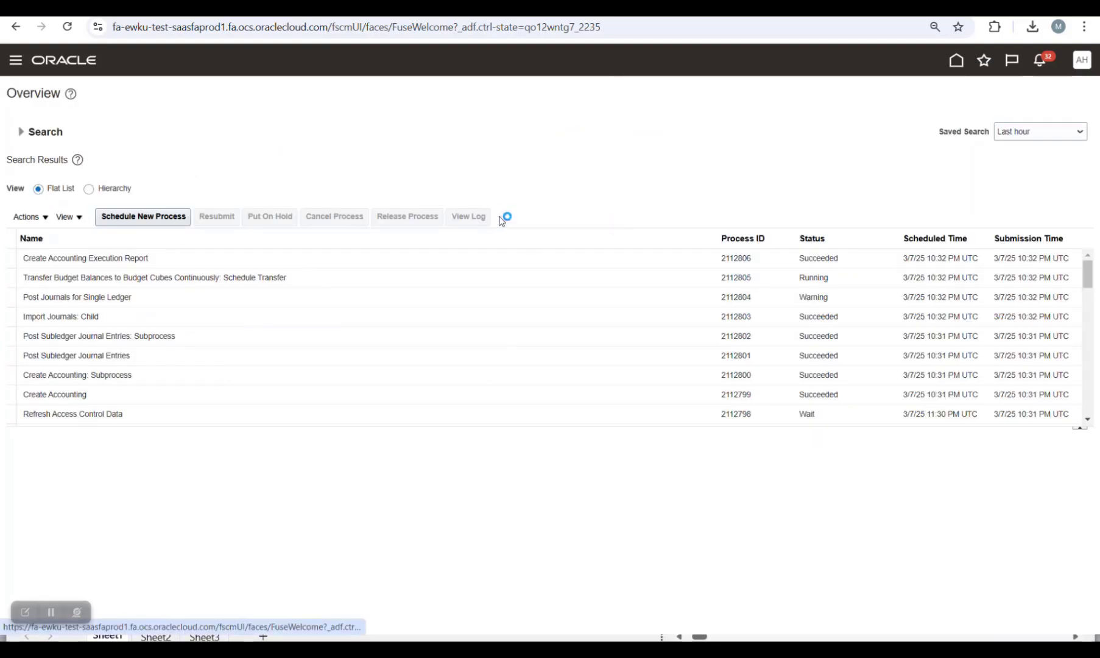
left_click(500, 217)
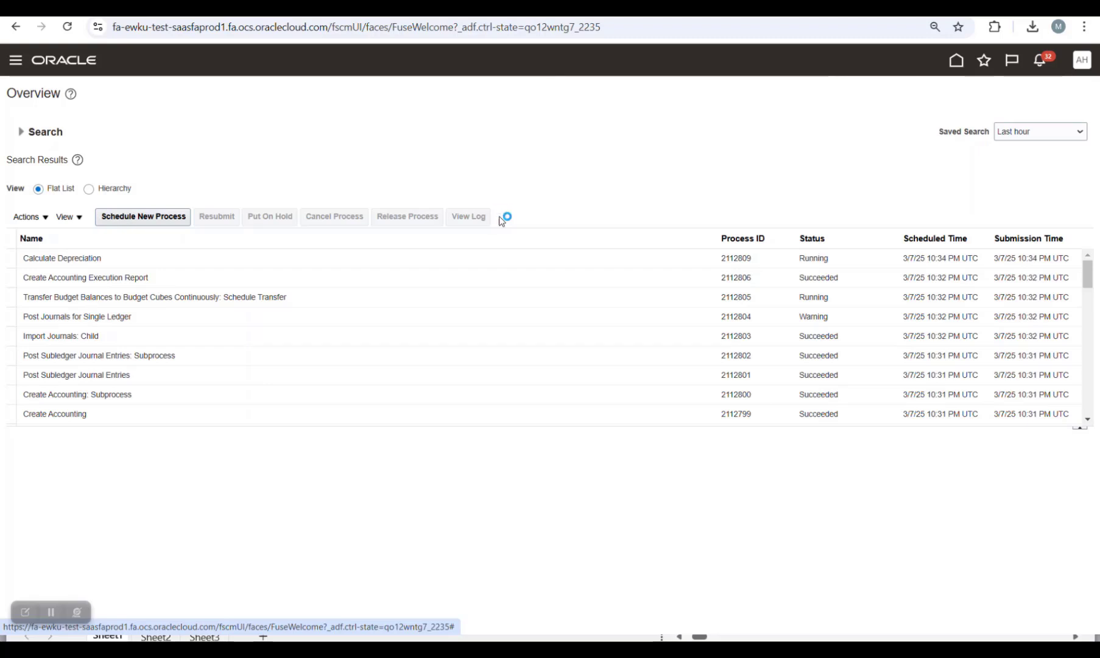
left_click(500, 218)
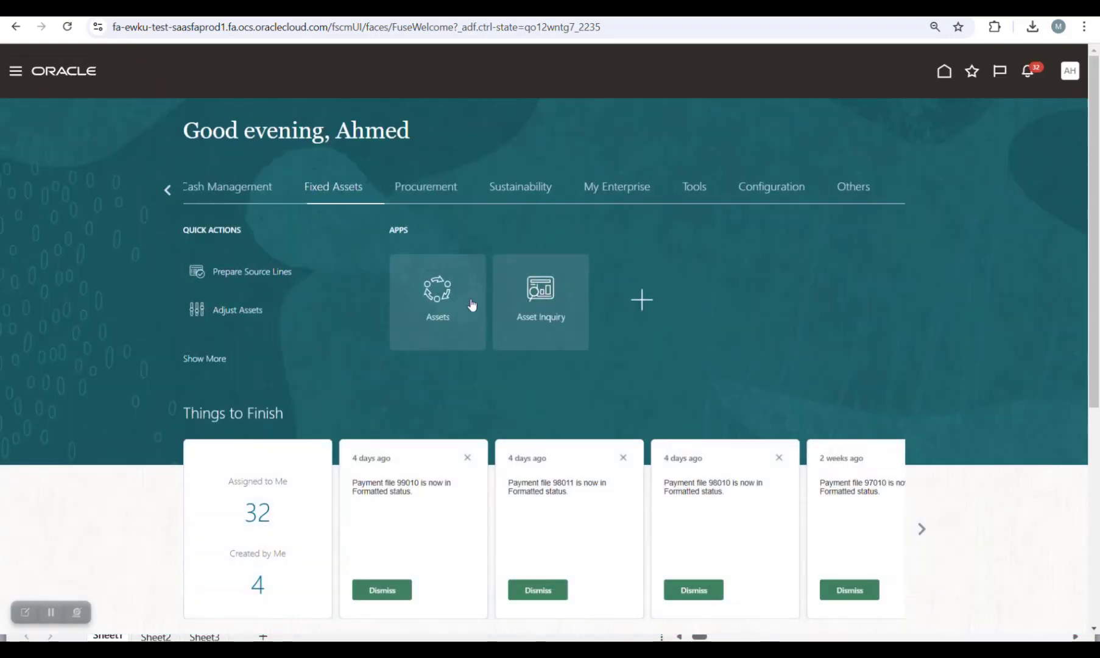
- Open Asset Inquiry and copy ASEMEMB1's asset number 1000142 from the member assets' Post Mass Additions Report
left_click(542, 297)
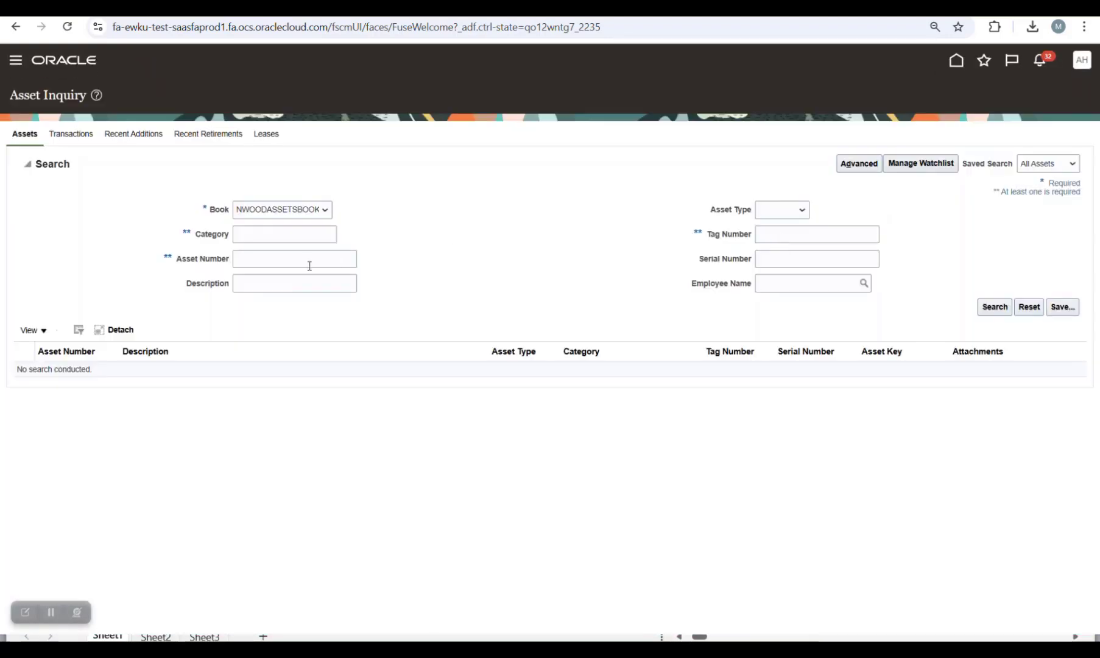
left_click(309, 265)
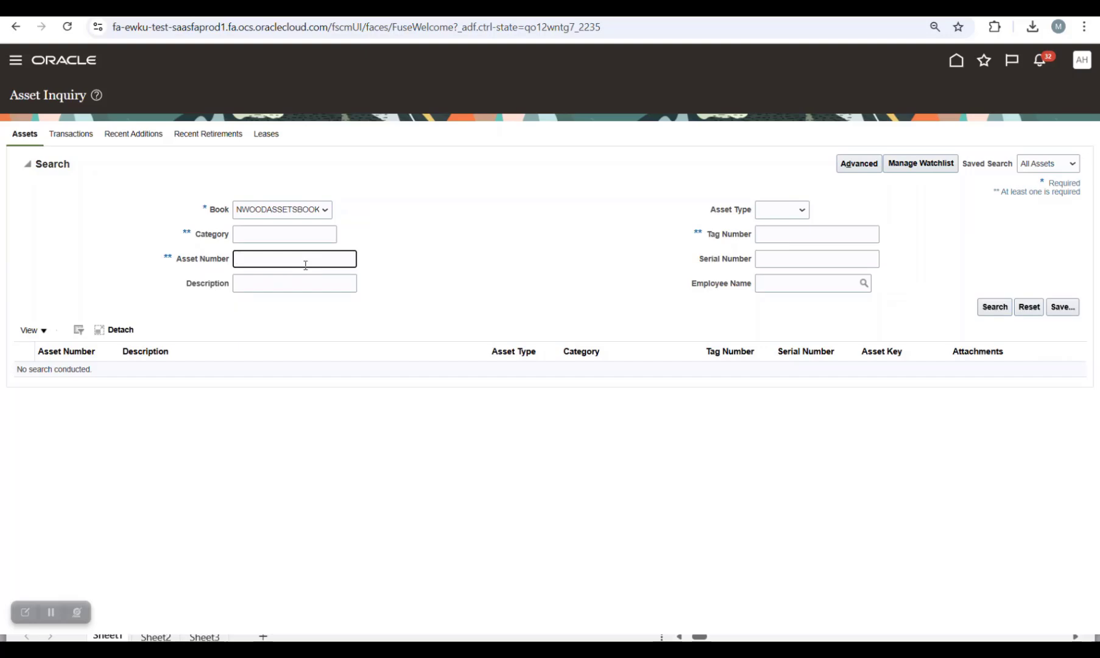
key("alt+Tab")
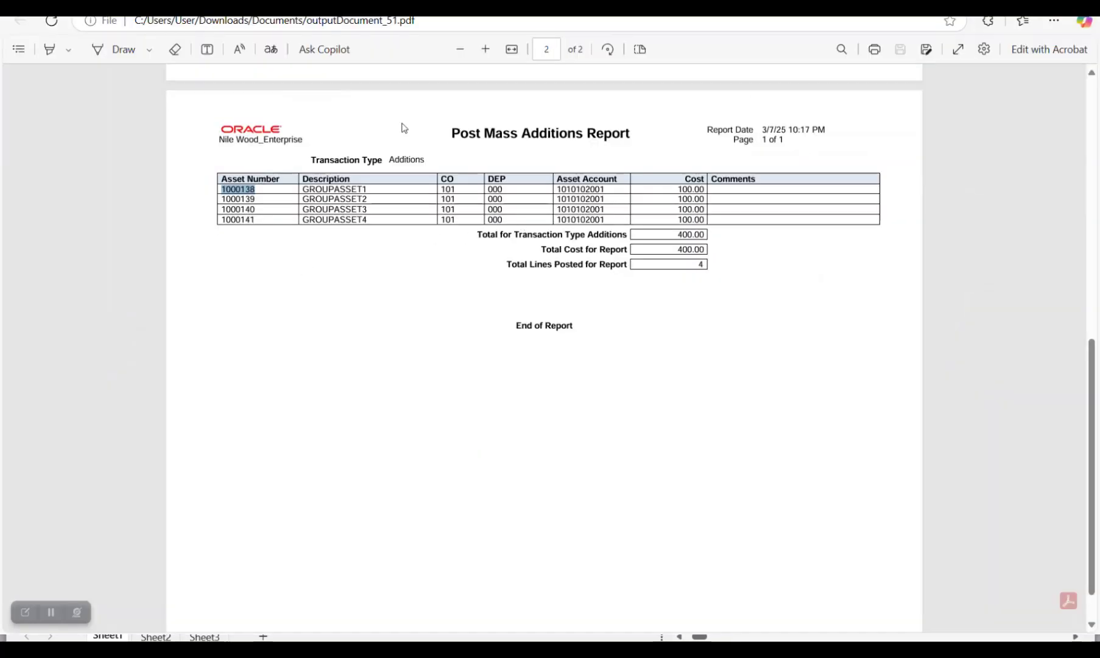
left_click(476, 7)
double_click(238, 332)
key("ctrl+c")
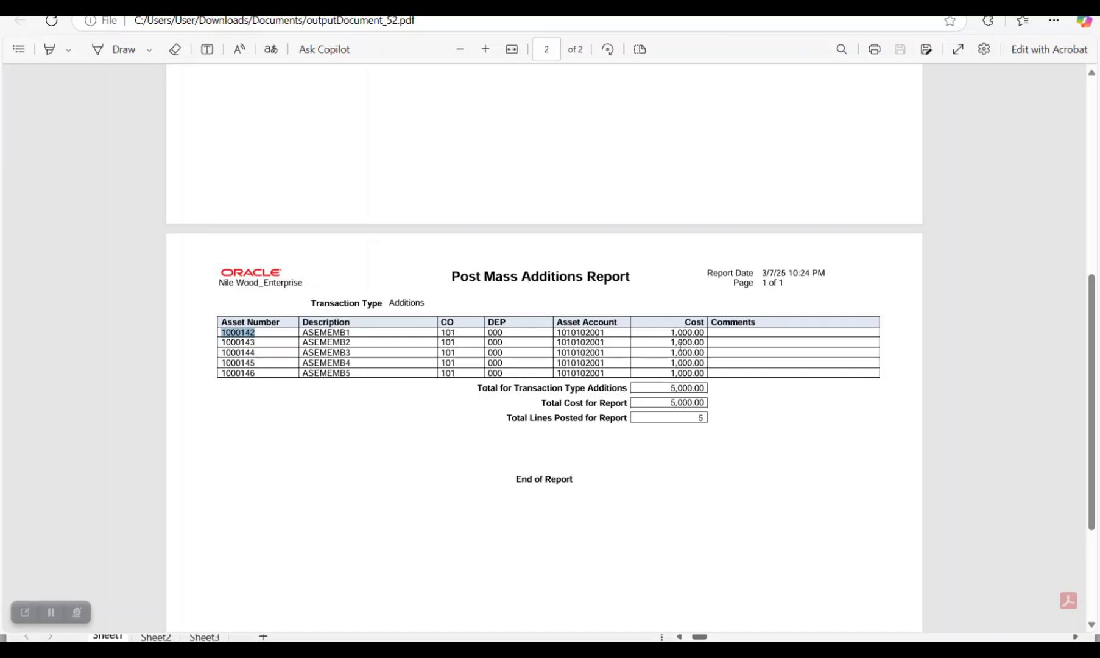
- Search Asset Inquiry for asset number 1000142 in NWOODASSETSBOOK and review ASEMEMB1's financial details
key("alt+Tab")
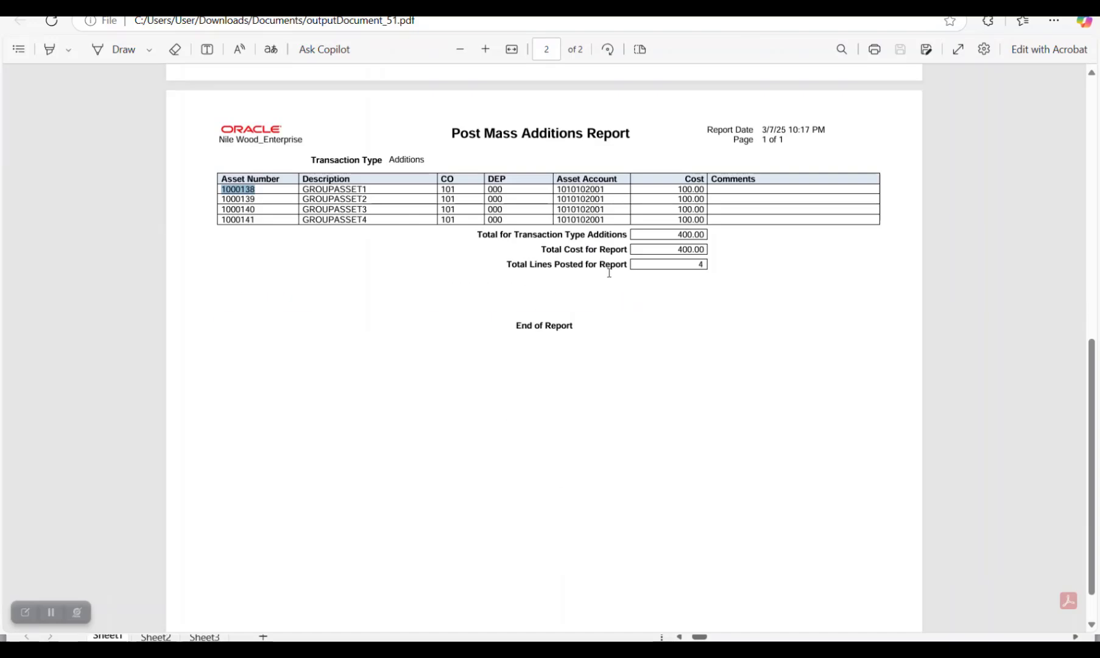
key("alt+Tab")
key("Tab")
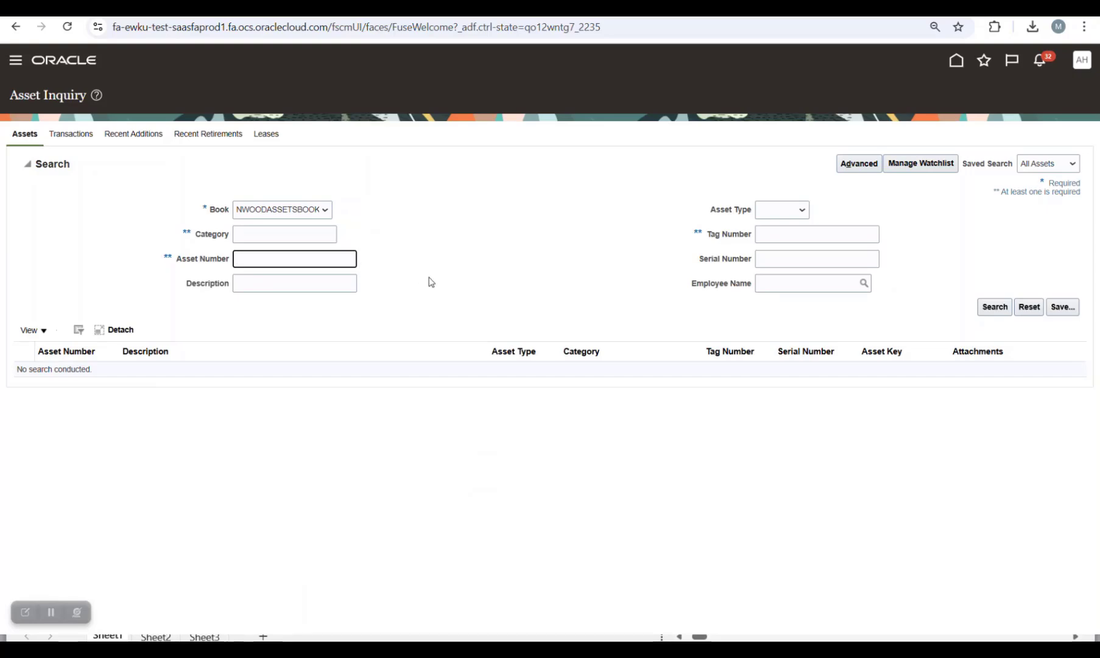
key("ctrl+v")
left_click(994, 313)
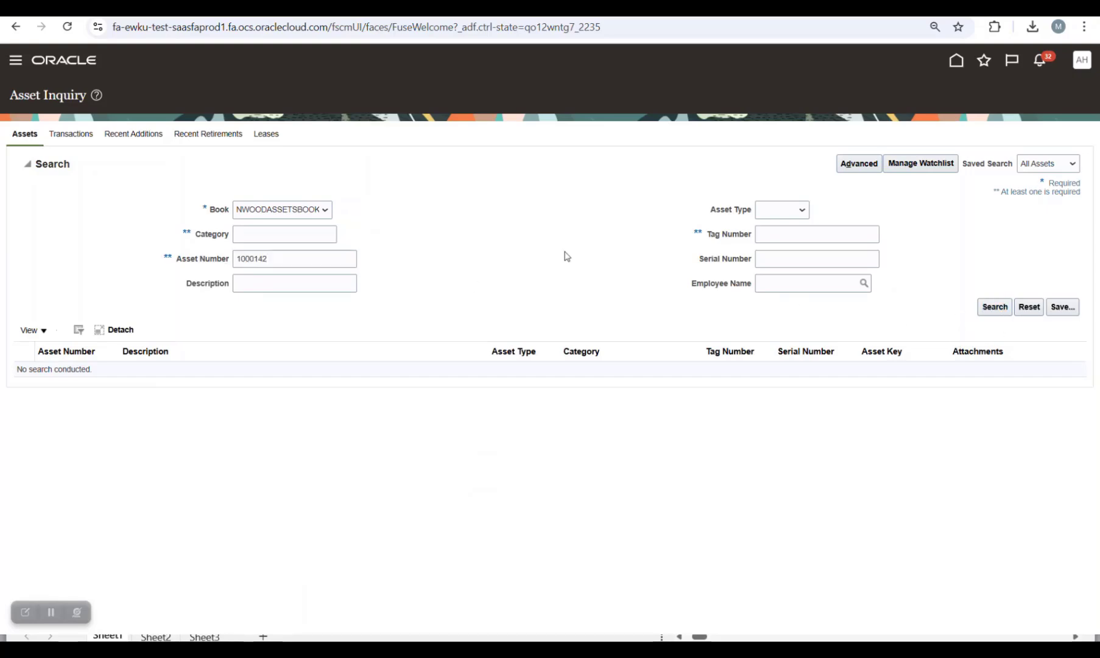
scroll(525, 373, "down", 1)
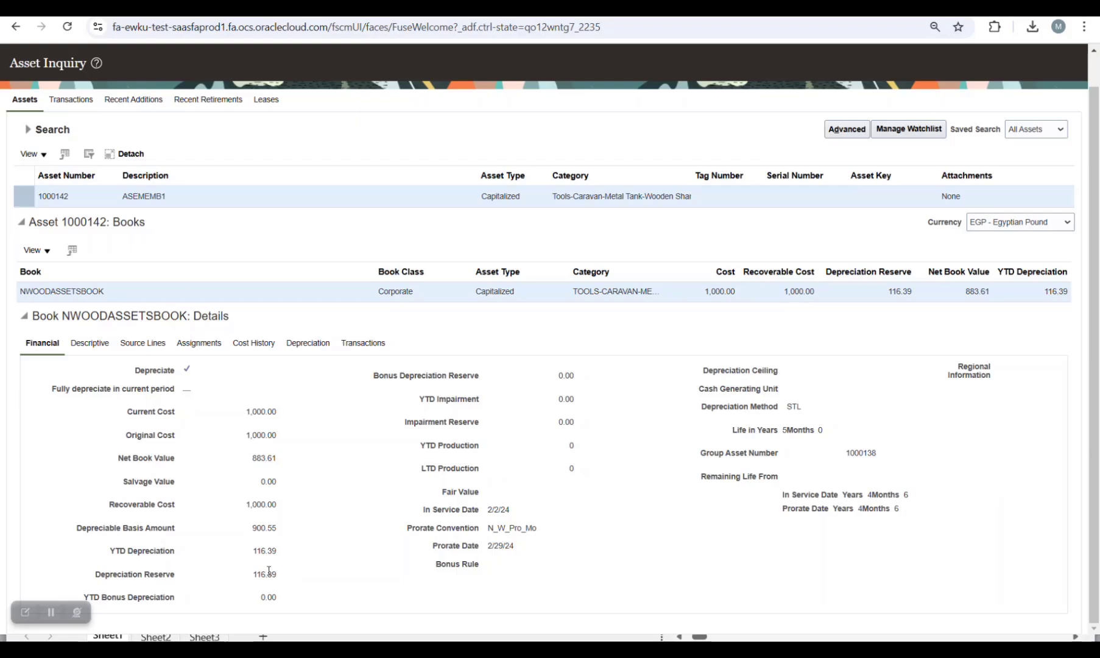
scroll(717, 232, "up", 1)
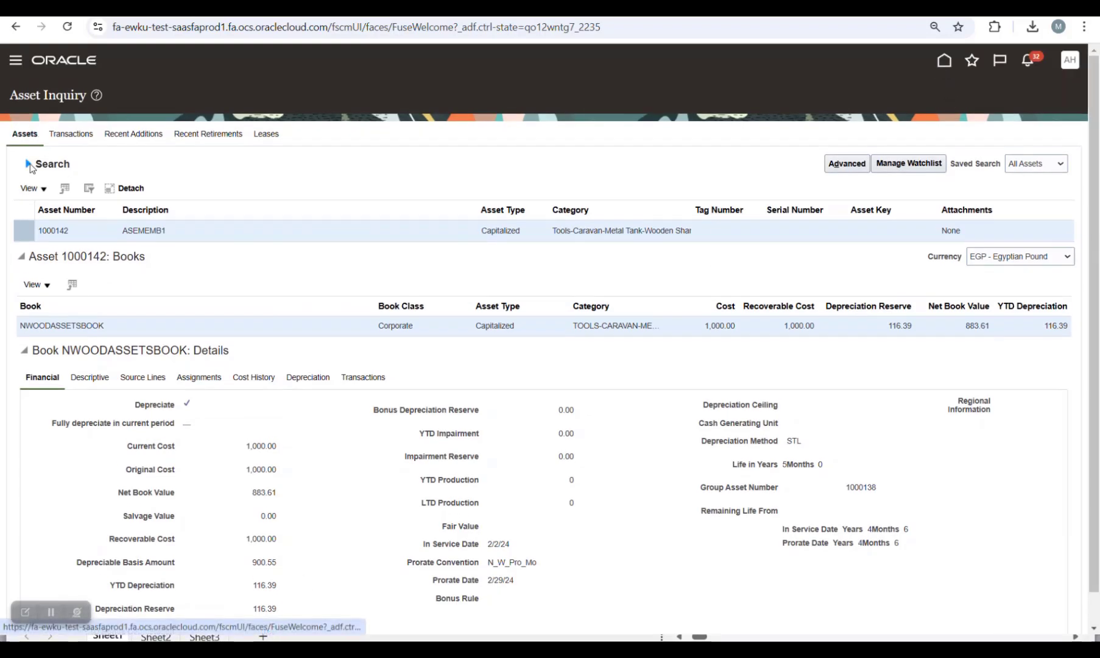
- Search for group asset number 1000138 and review GROUPASSET1's cost and depreciation in its financial details
key("alt+Tab")
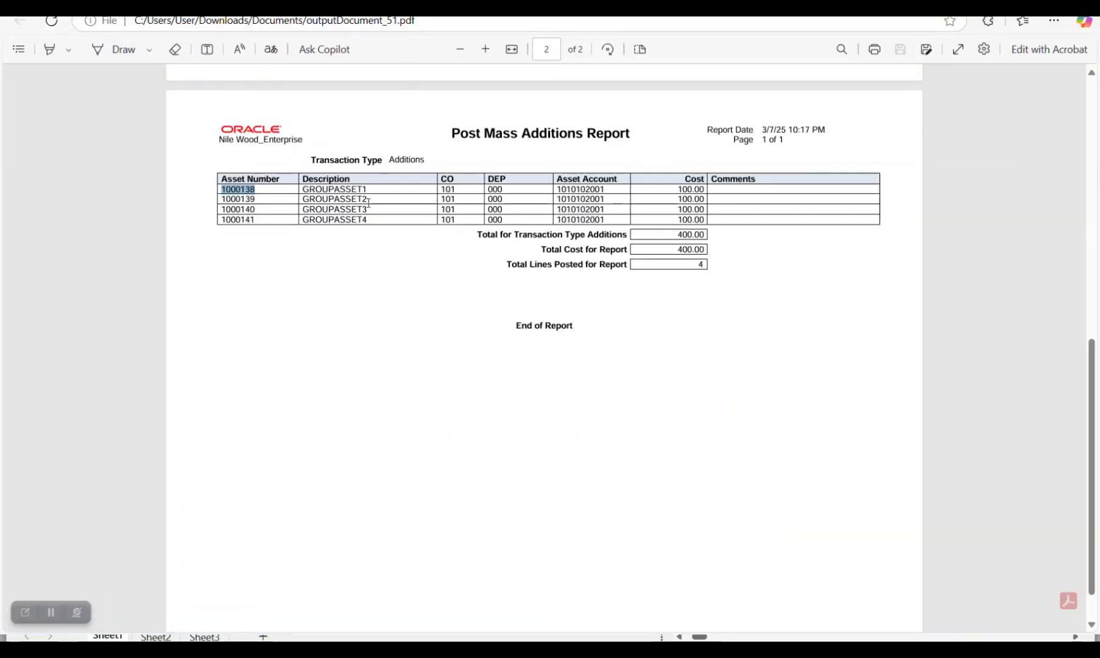
key("alt+Tab")
double_click(287, 258)
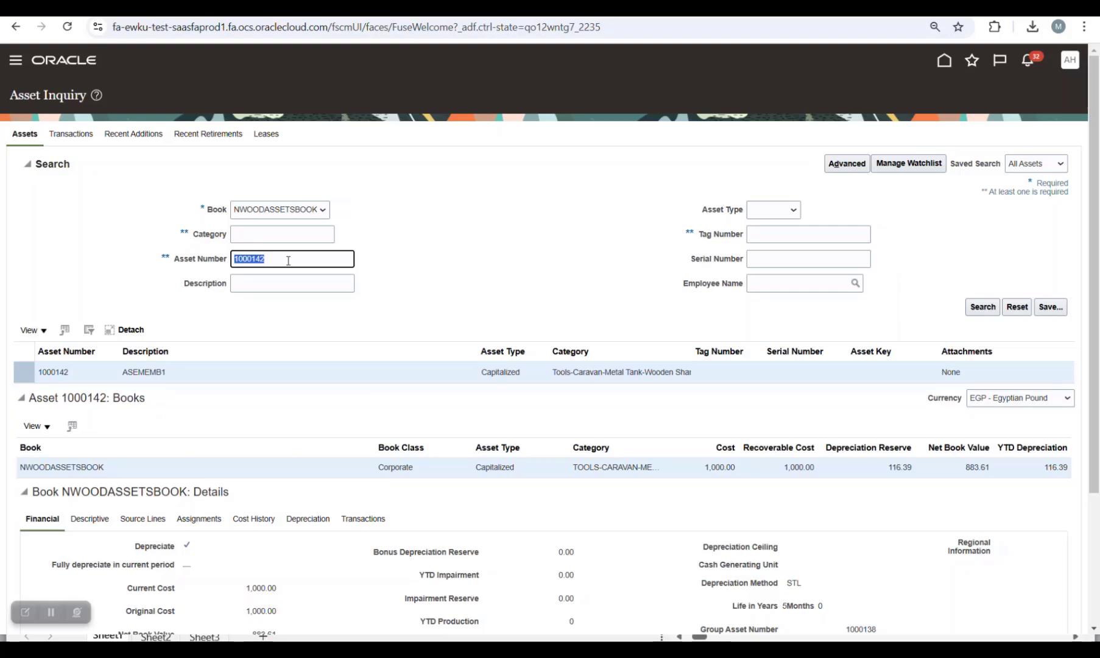
type("1000138")
left_click(981, 307)
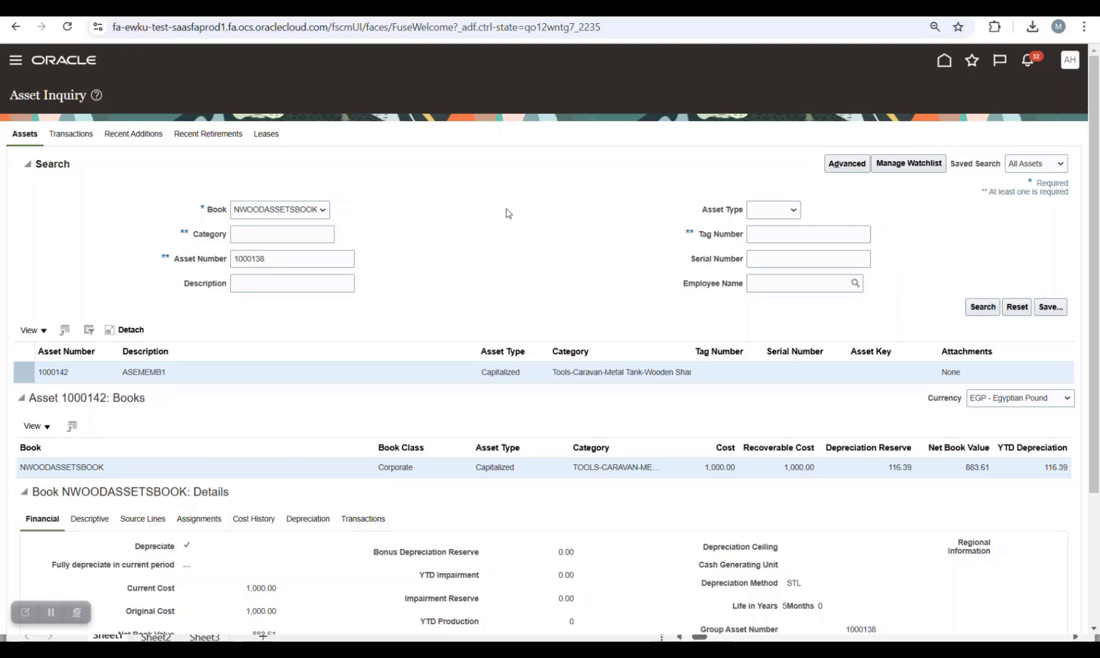
scroll(579, 341, "down", 1)
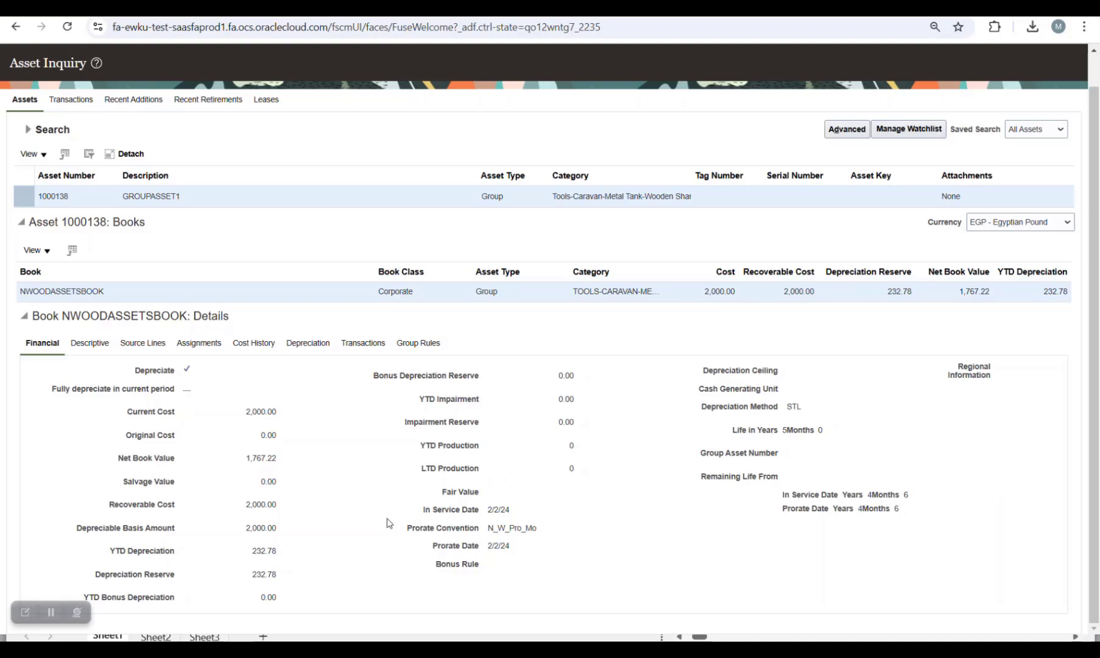
- Replace the asset number search criterion with 1000142 and bring ASEMEMB1's details back up
left_click(28, 130)
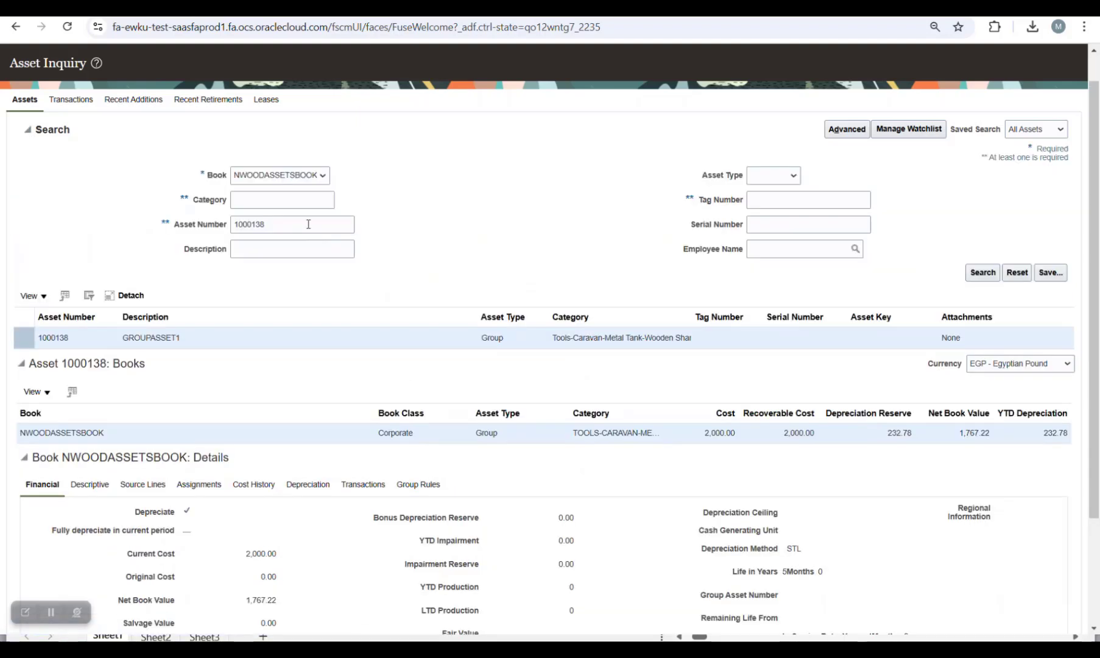
double_click(308, 224)
left_click(316, 226)
key("BackSpace")
key("BackSpace")
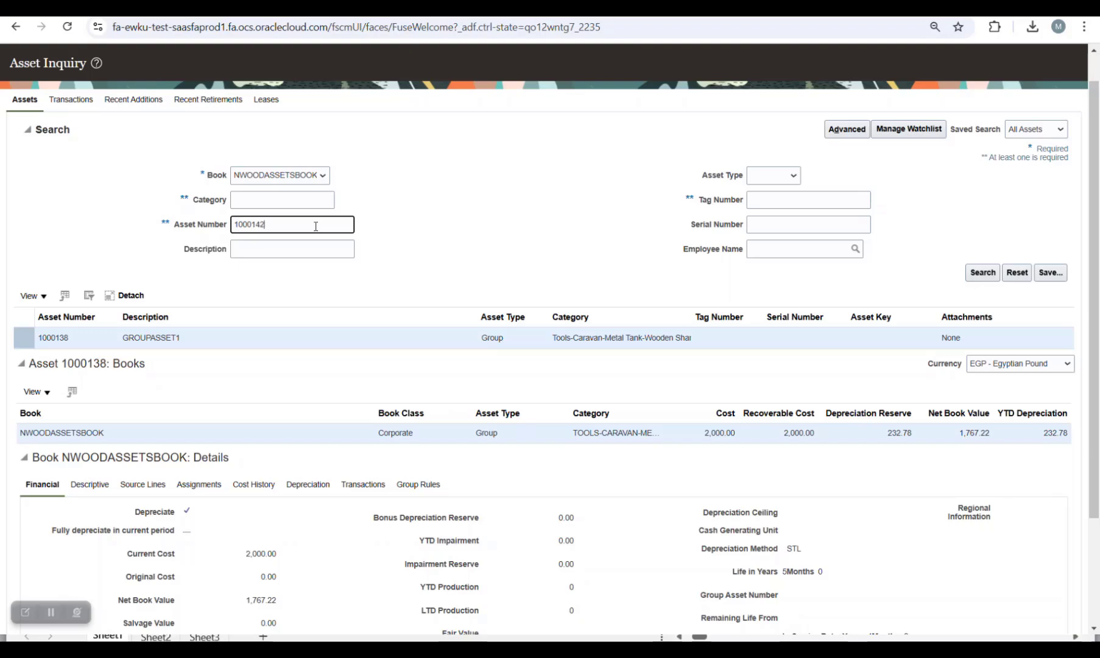
key("Return")
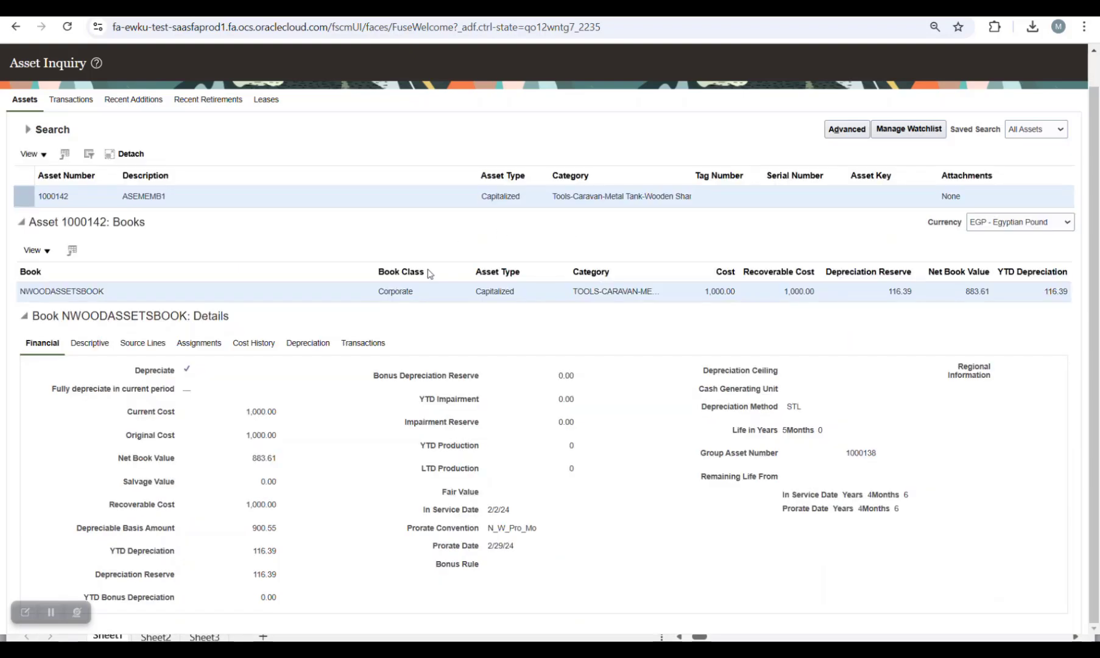
- Copy ASEMEMB1's YTD Depreciation amount from its financial details
double_click(263, 550)
left_click(374, 469)
scroll(326, 443, "up", 1)
double_click(271, 587)
key("ctrl+c")
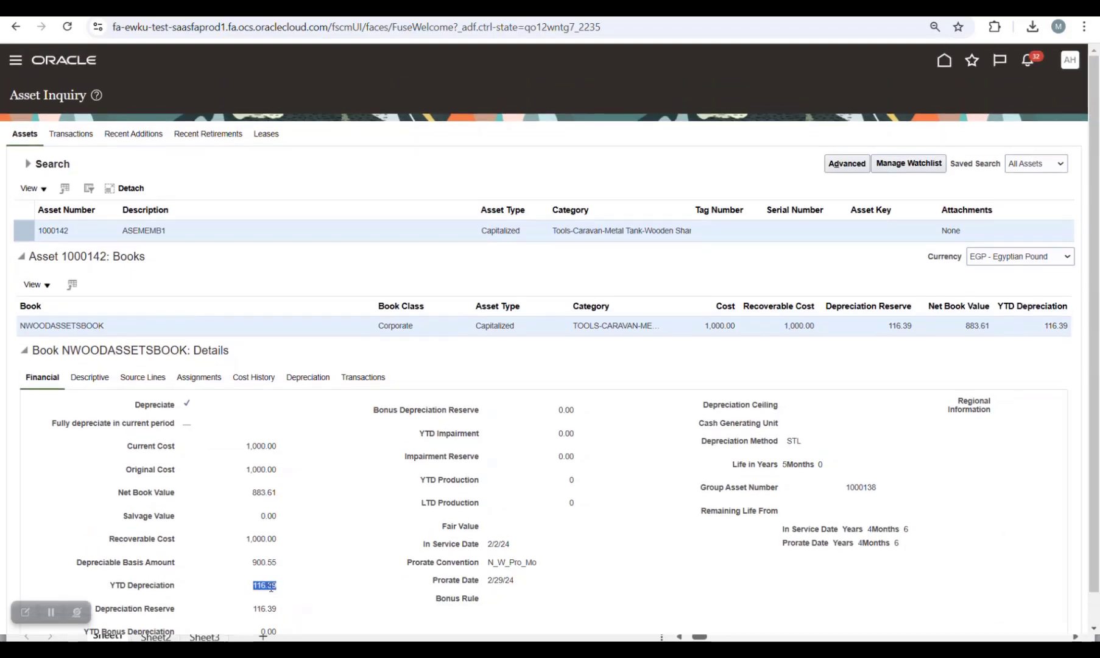
- Change the asset number criterion to 1000138 and run the search to display GROUPASSET1 again
left_click(28, 164)
left_click(297, 263)
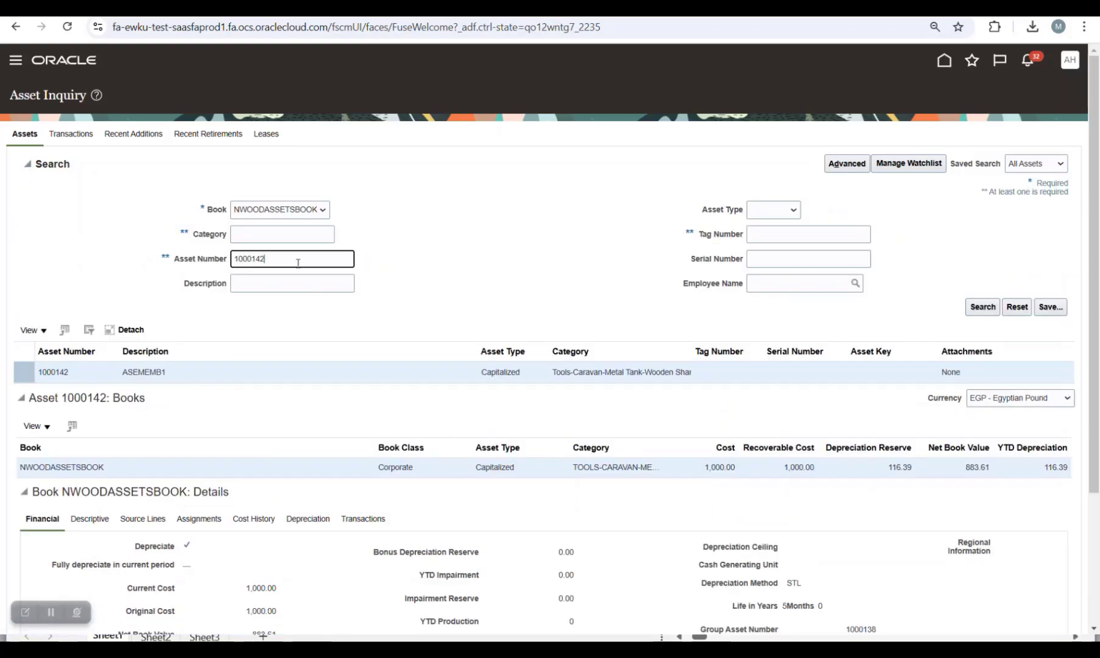
type("38")
key("Return")
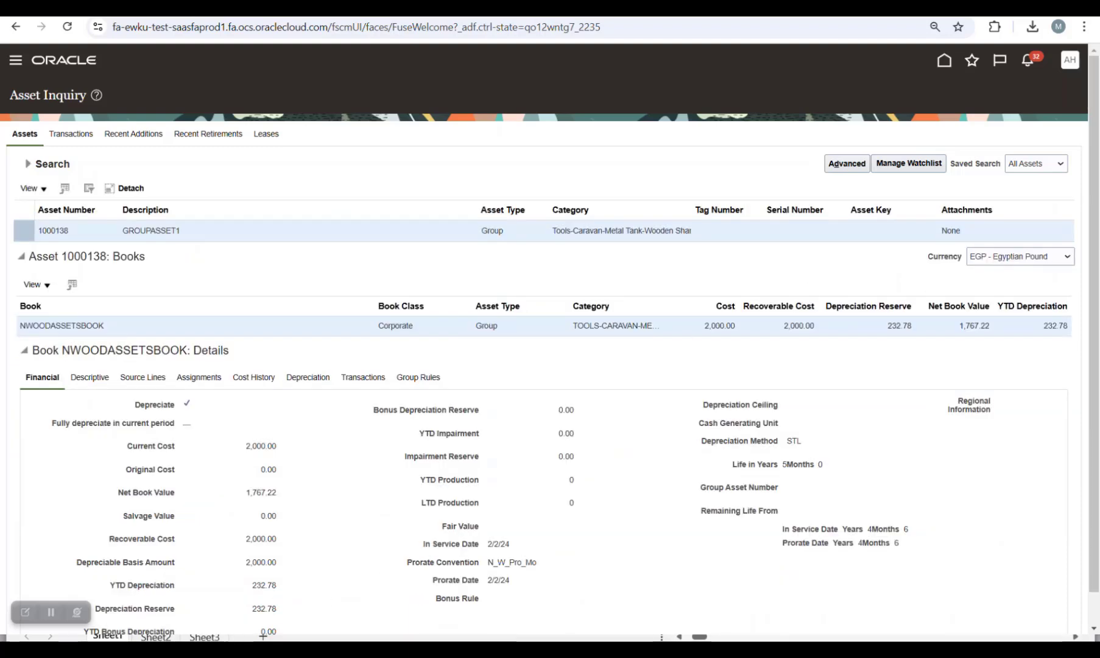
- Switch to Excel, paste the copied depreciation into H12 of Sheet3, and calculate =H12*2 in I12
left_click(255, 645)
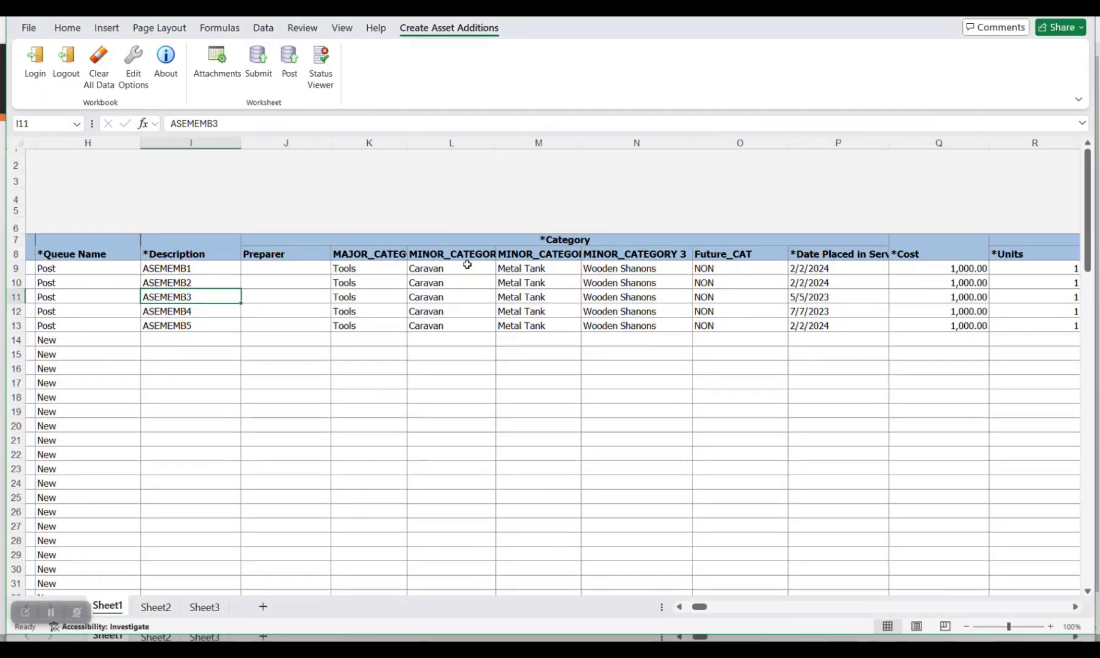
left_click(223, 613)
left_click(360, 291)
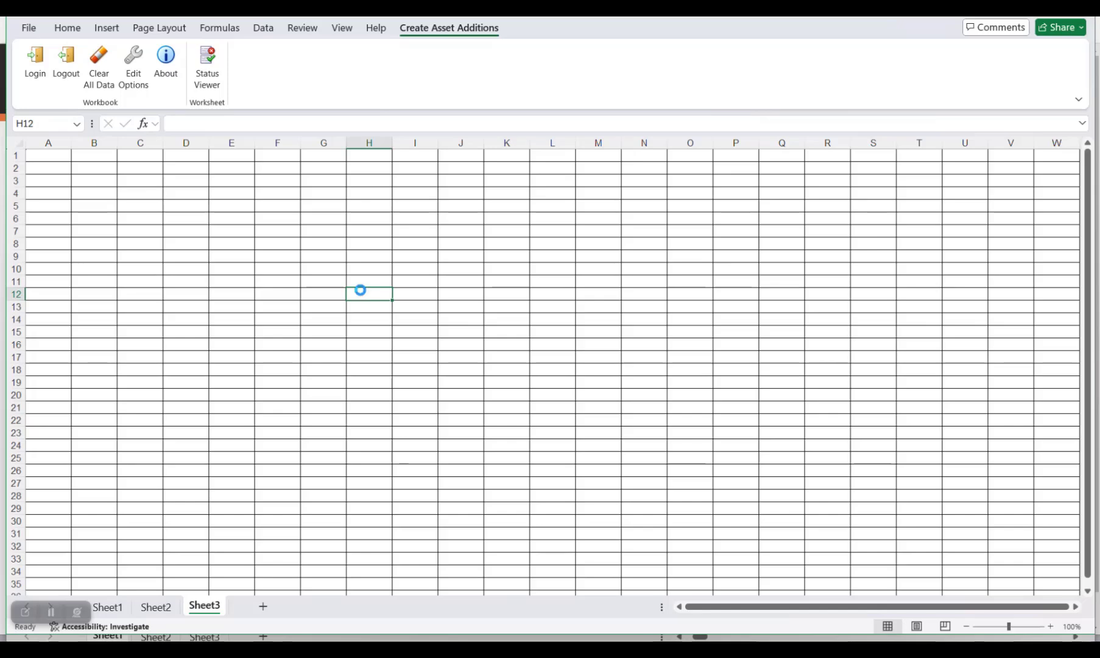
key("ctrl+v")
left_click(427, 293)
type("=")
left_click(365, 292)
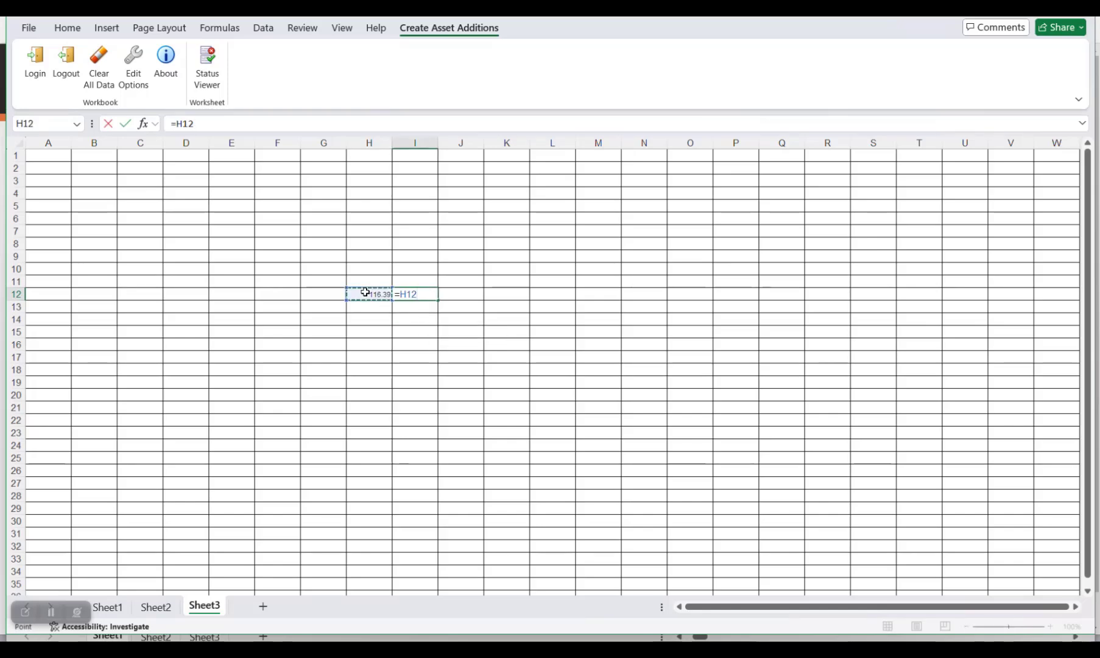
type("*2")
key("Return")
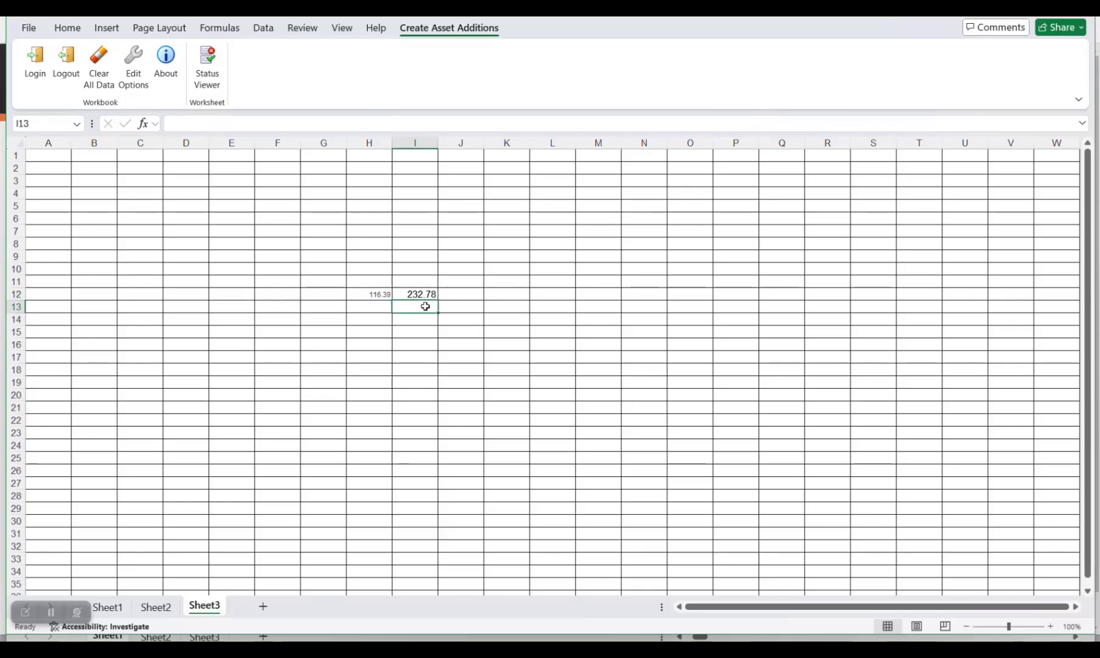
- Return to Asset Inquiry and compare GROUPASSET1's YTD Depreciation with the doubled member amount
key("alt+Tab")
scroll(274, 550, "down", 1)
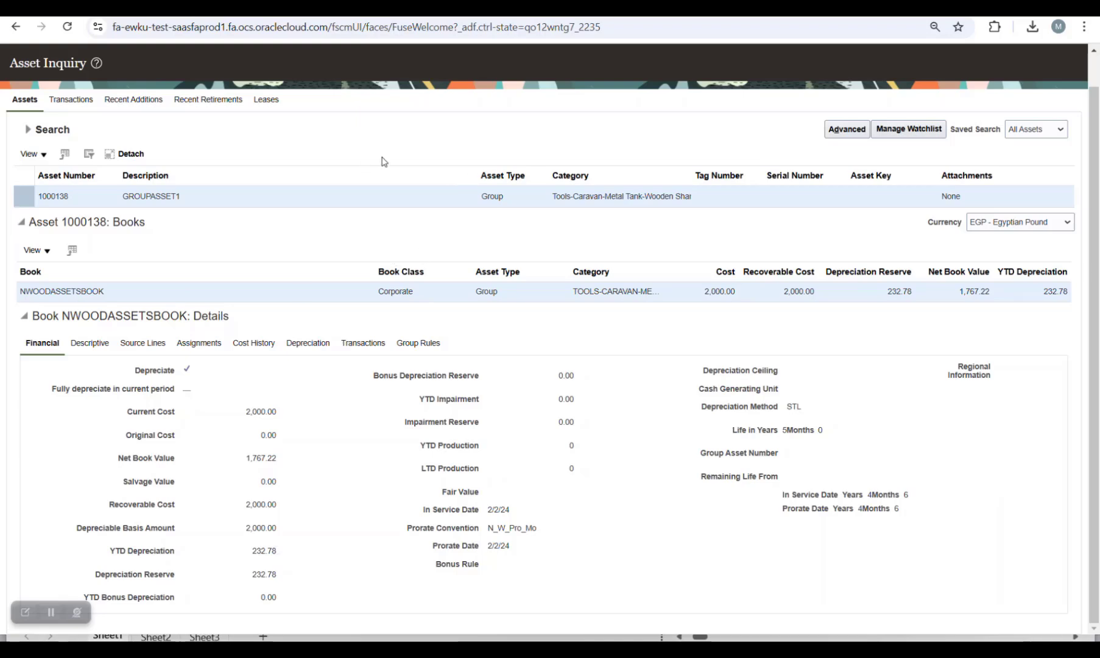
scroll(792, 234, "up", 1)
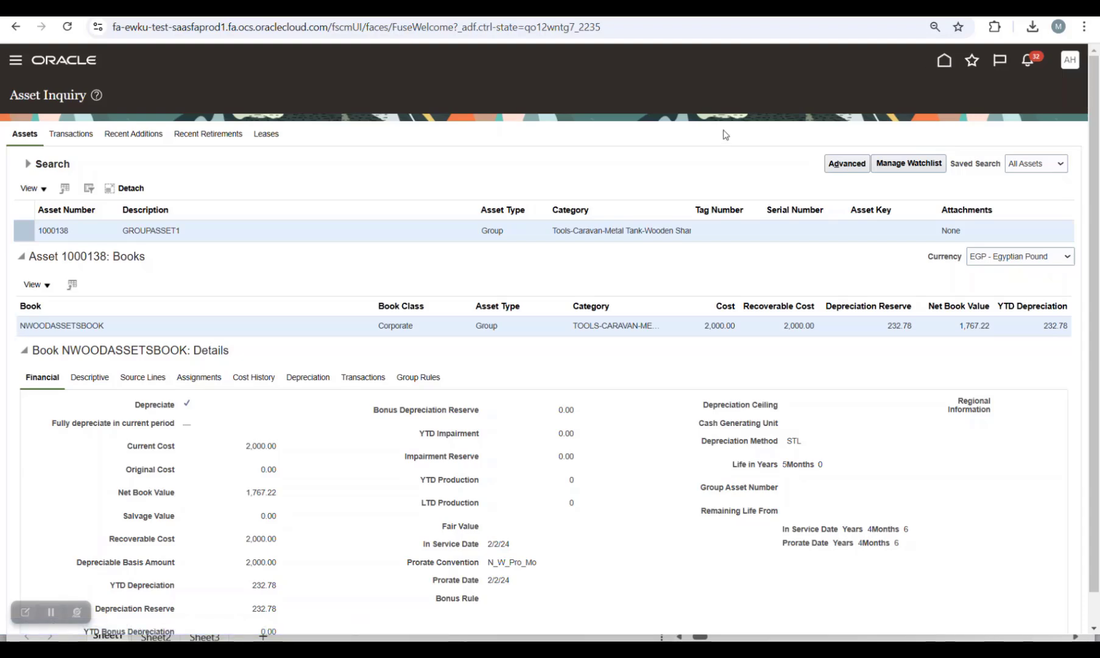
- Open Monitor Processes, start scheduling a new process, and try to find a job named "asset group"
left_click(974, 65)
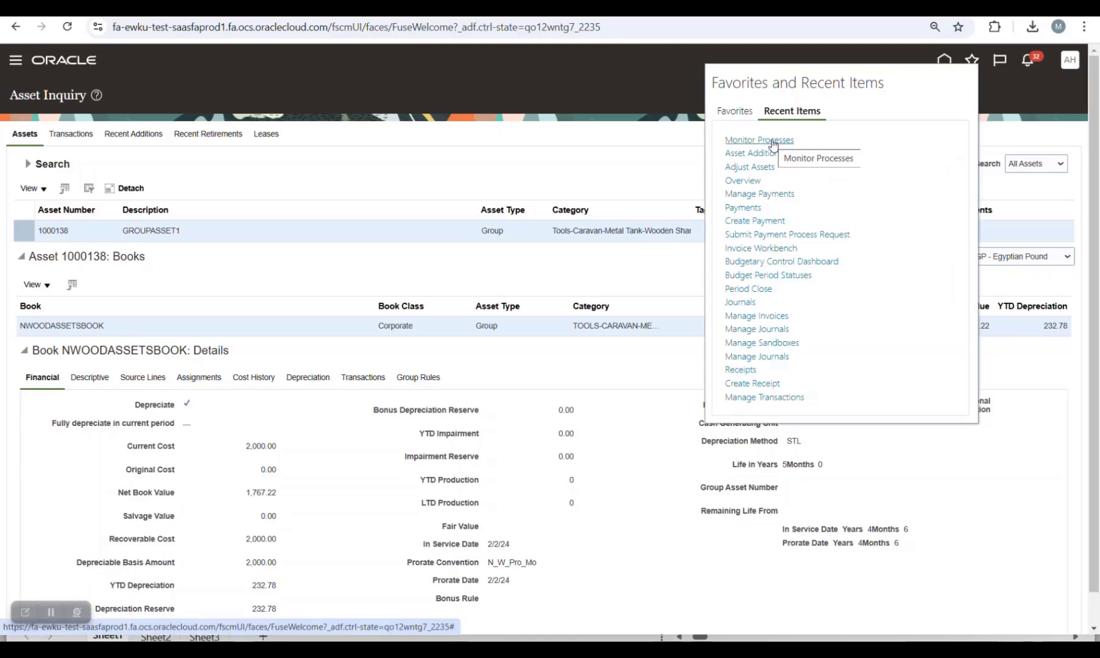
left_click(771, 142)
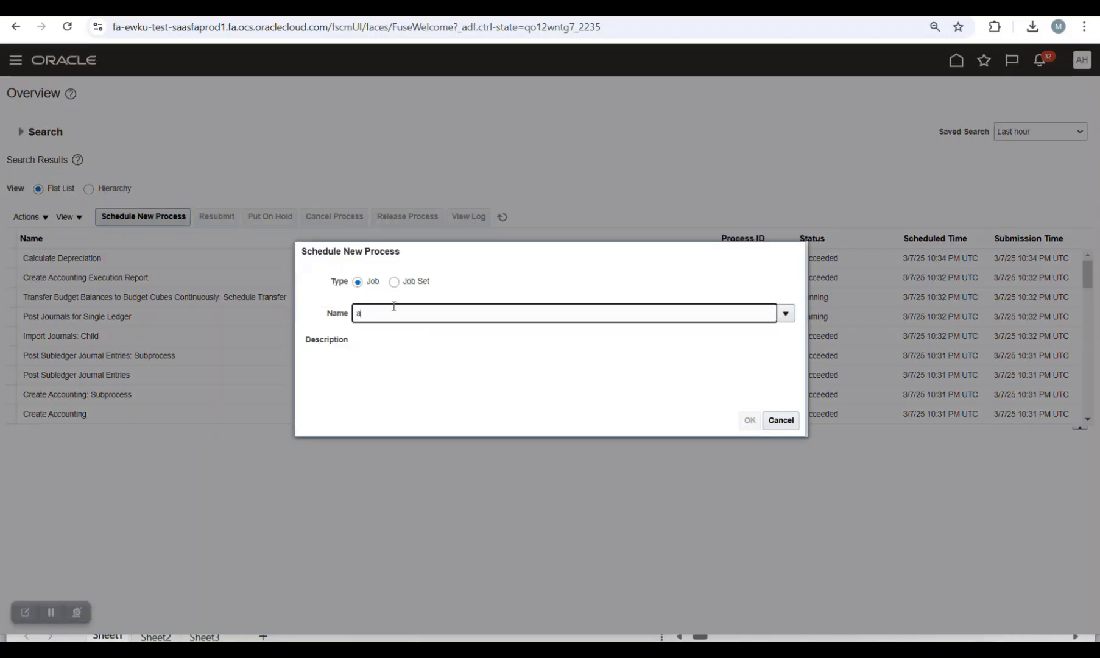
type("sset group")
key("Tab")
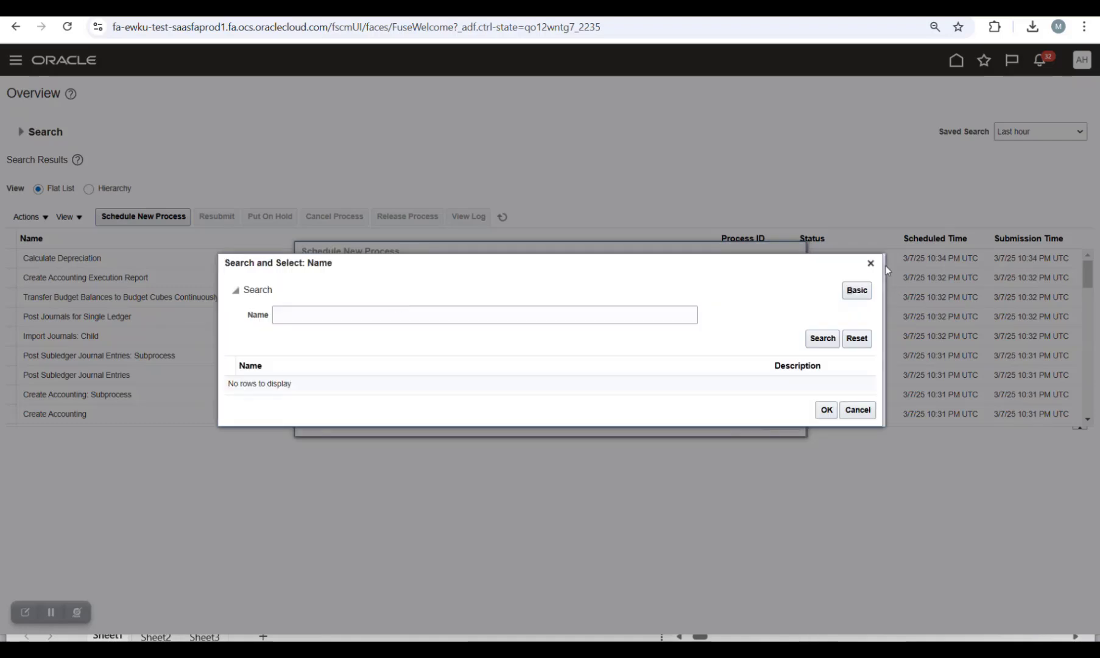
left_click(870, 262)
- Shorten the job name search to "asset" and look through the matching processes for the group asset reports
key("BackSpace")
key("BackSpace")
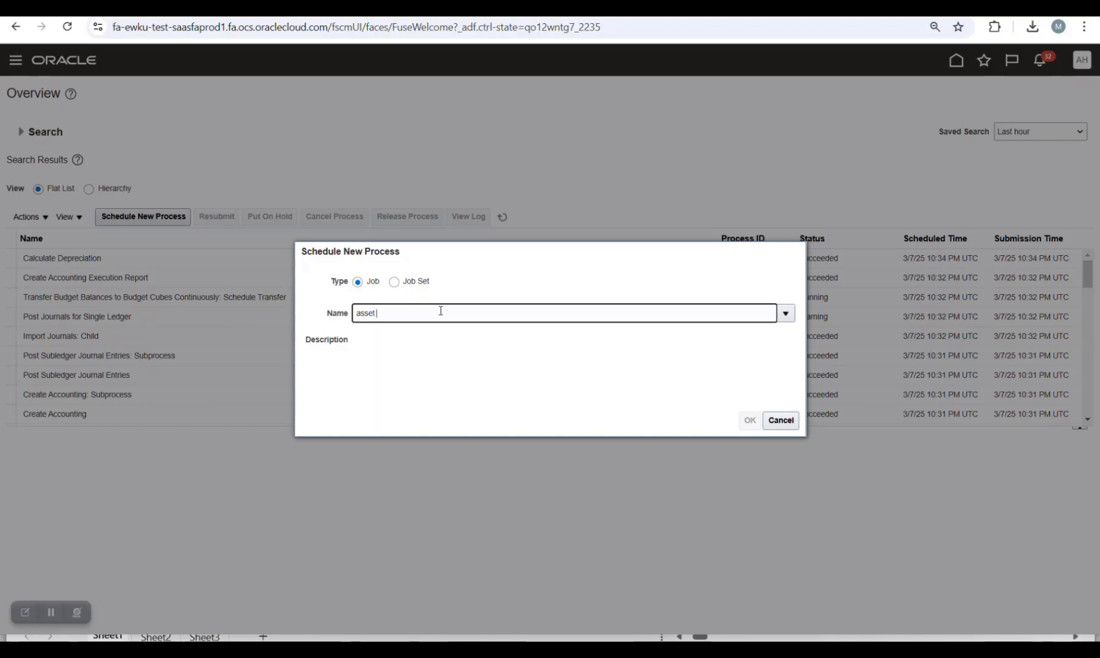
key("Tab")
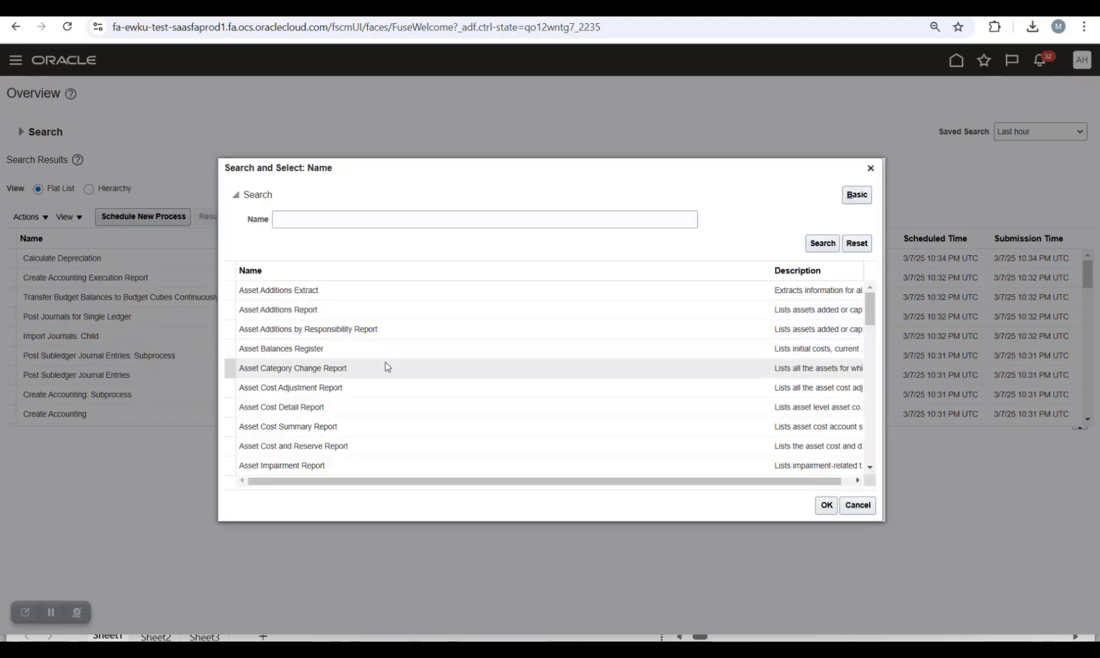
scroll(387, 385, "down", 5)
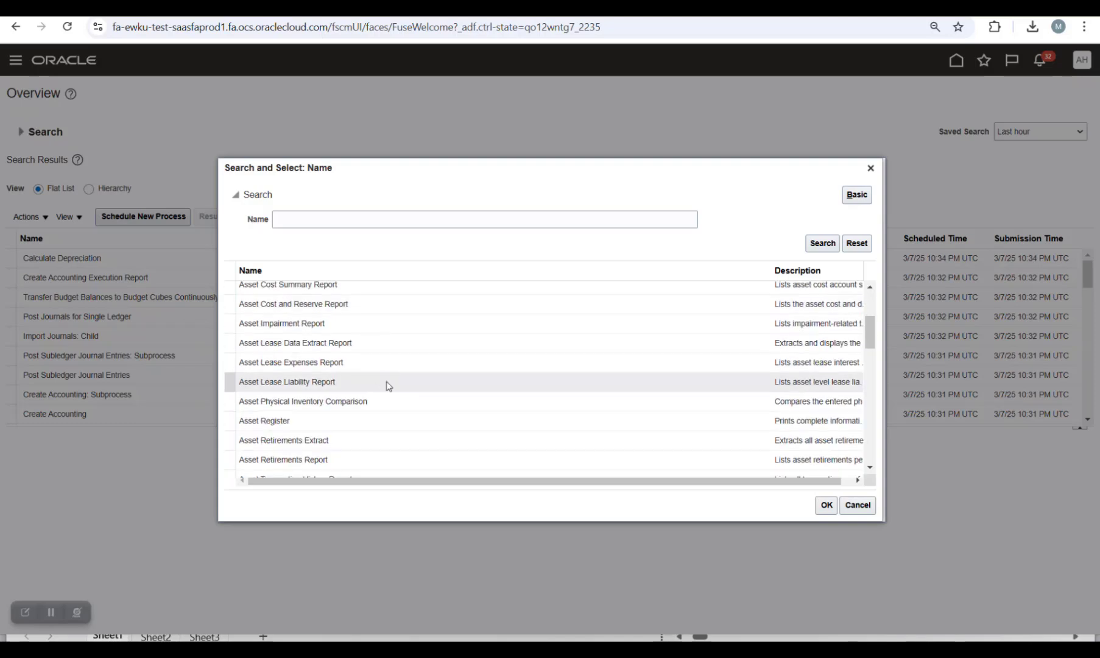
scroll(387, 386, "down", 4)
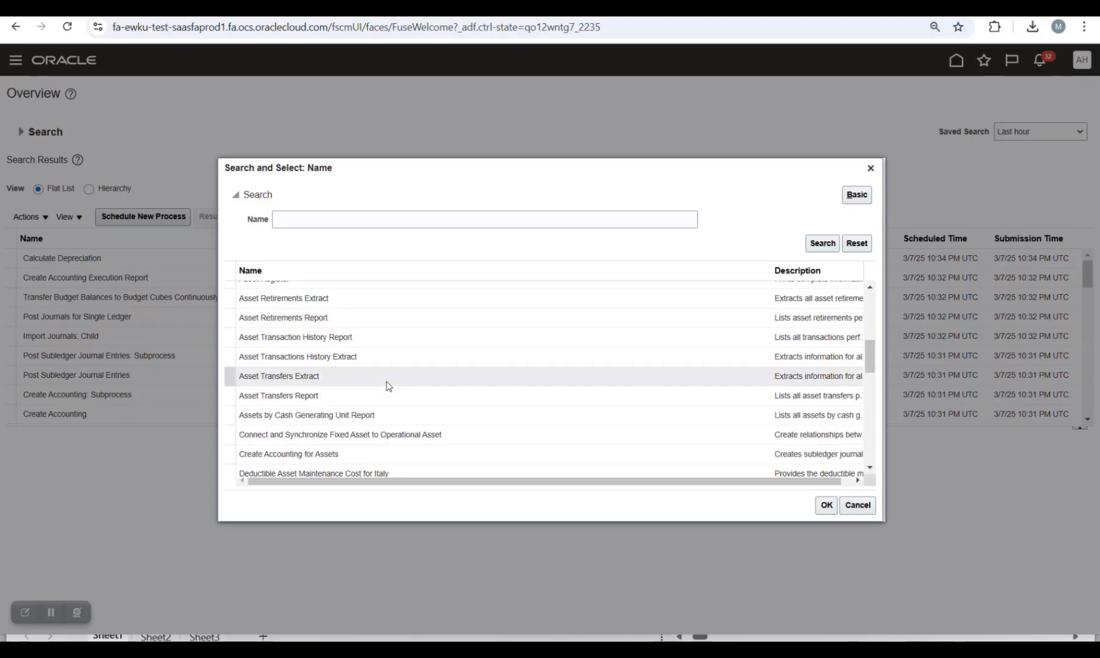
scroll(388, 385, "down", 2)
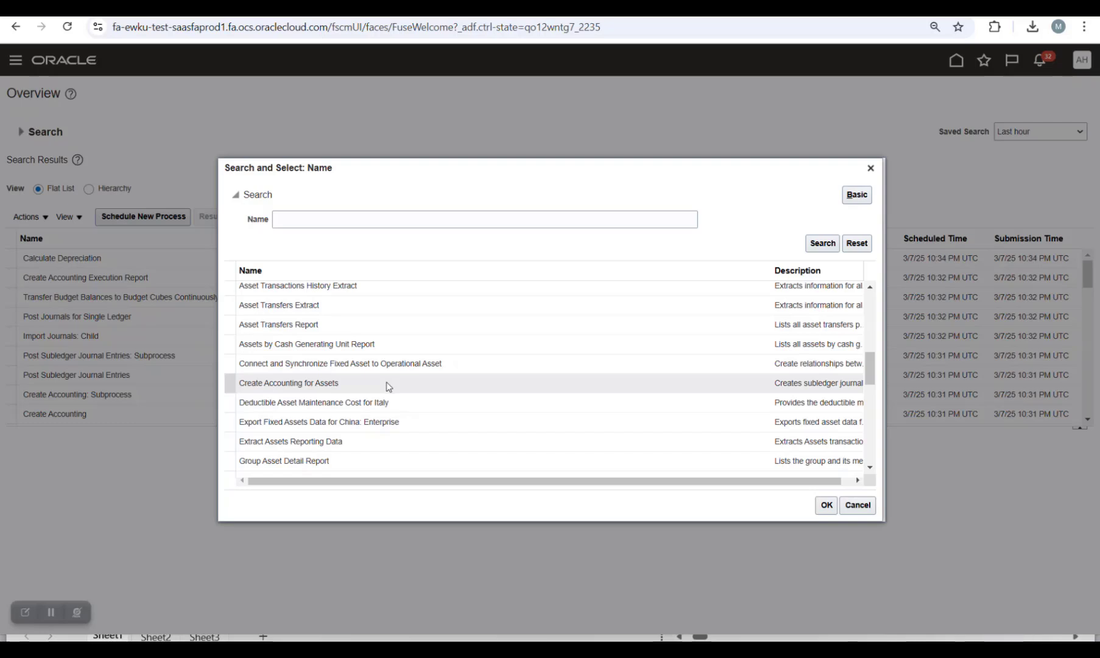
- Choose Group Asset Detail Report as the job and open its process details
left_click(376, 460)
scroll(390, 450, "down", 2)
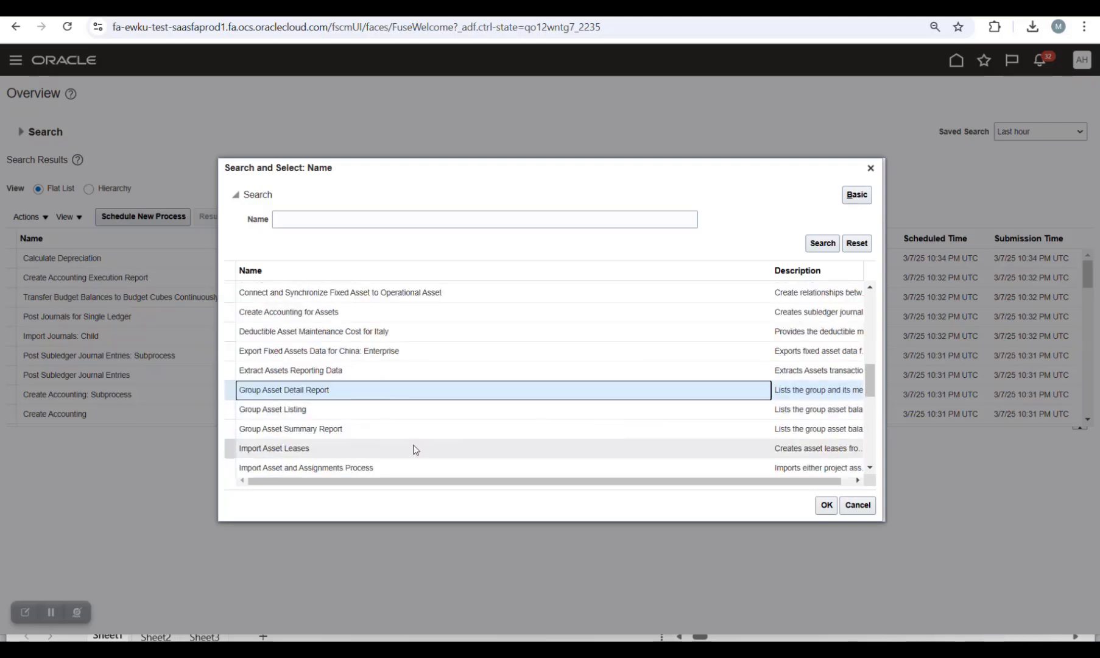
left_click(371, 430)
left_click(366, 407)
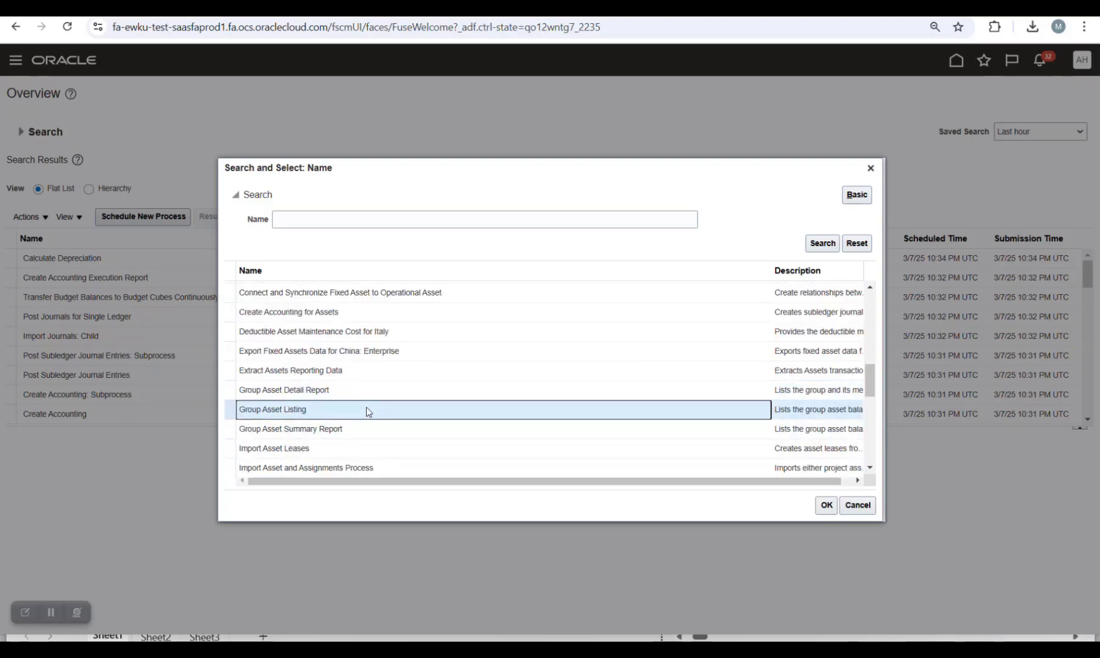
left_click(365, 387)
left_click(827, 510)
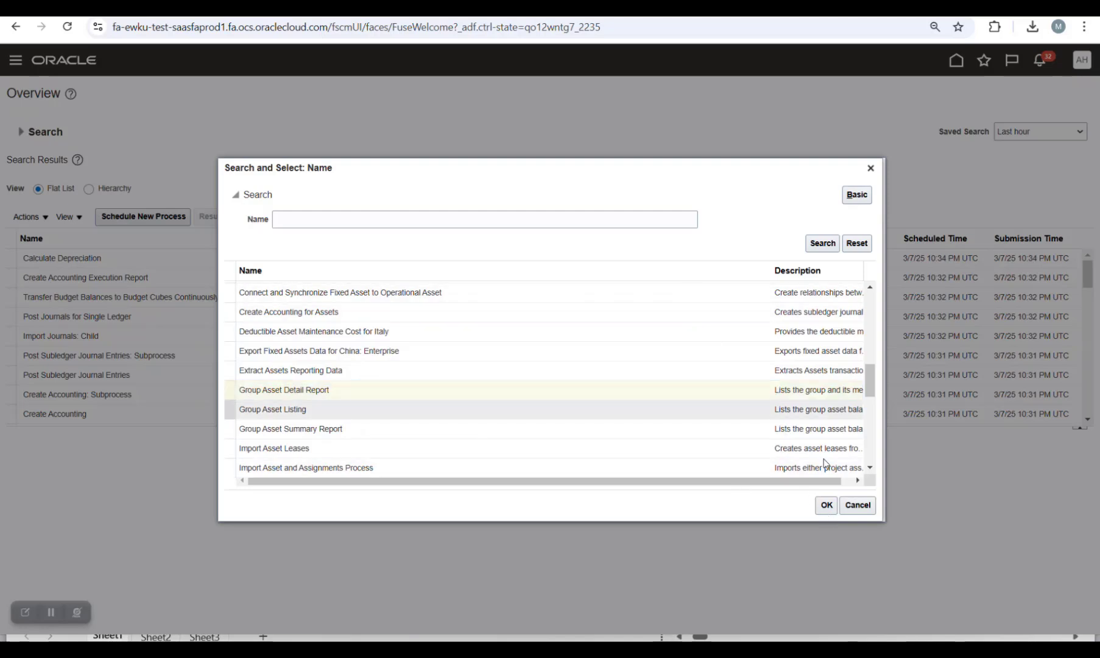
left_click(752, 424)
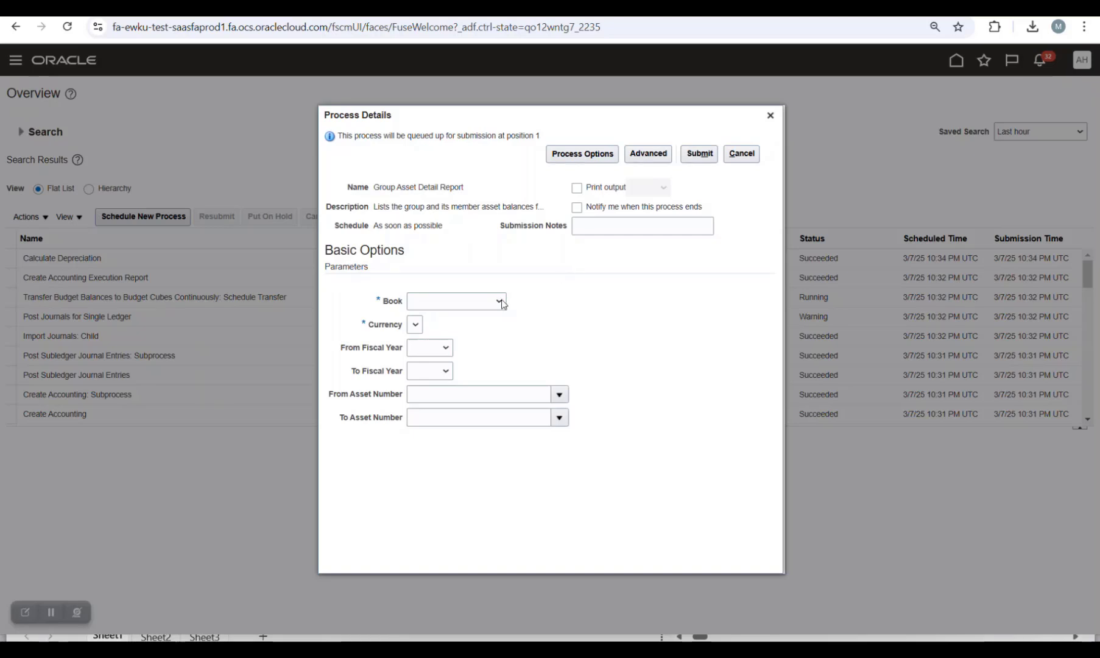
- Set the report's book to NWOODASSETSBOOK and currency to EGP - Egyptian Pound, and submit the process
left_click(499, 301)
left_click(487, 369)
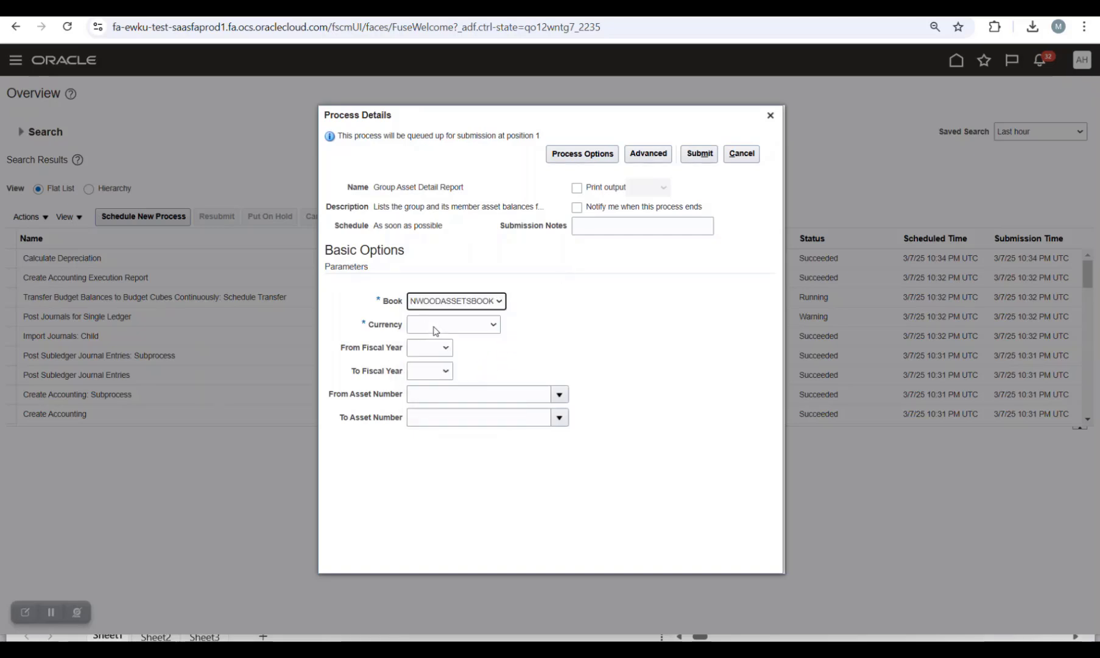
left_click(460, 329)
left_click(457, 359)
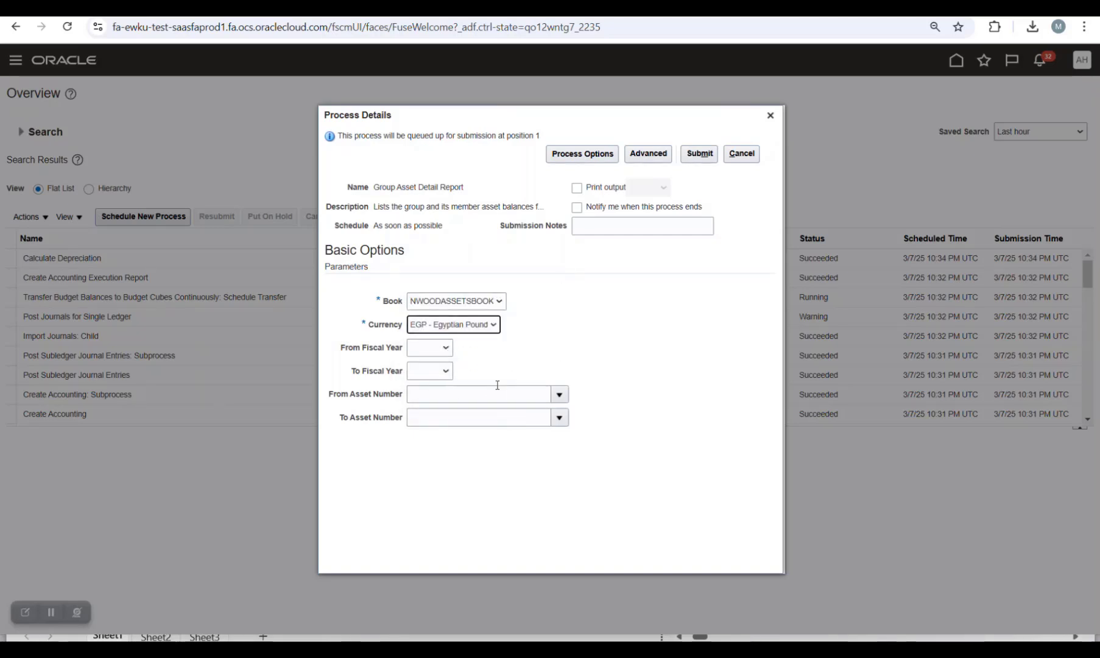
left_click(700, 154)
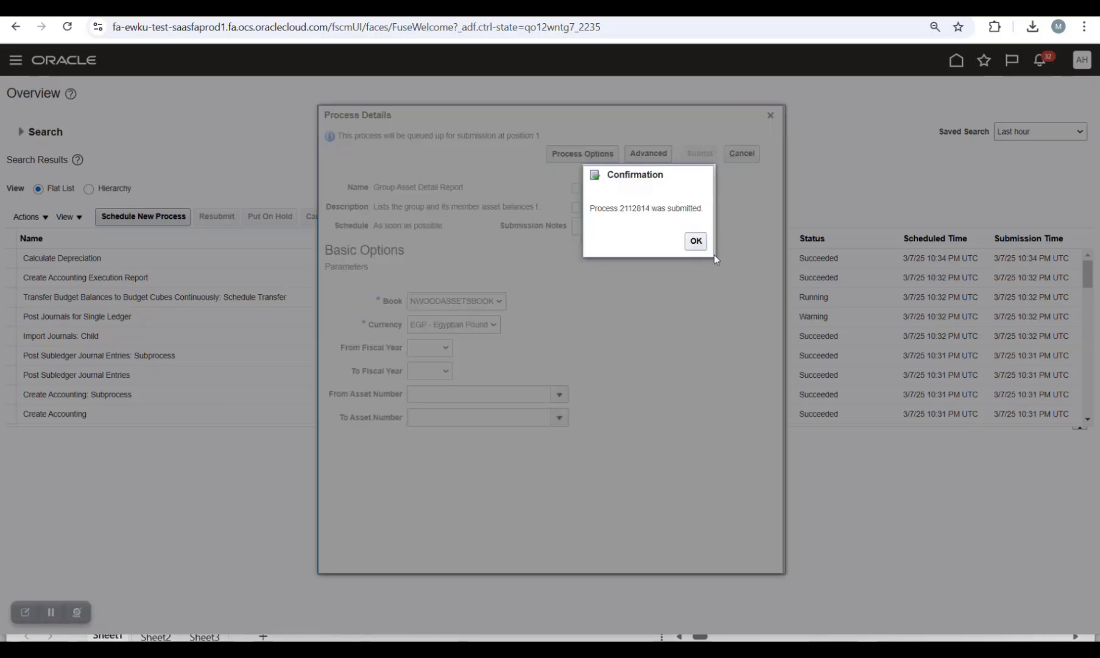
left_click(695, 239)
- Refresh the process list until Group Asset Detail Report finishes, and show that process's details
left_click(502, 218)
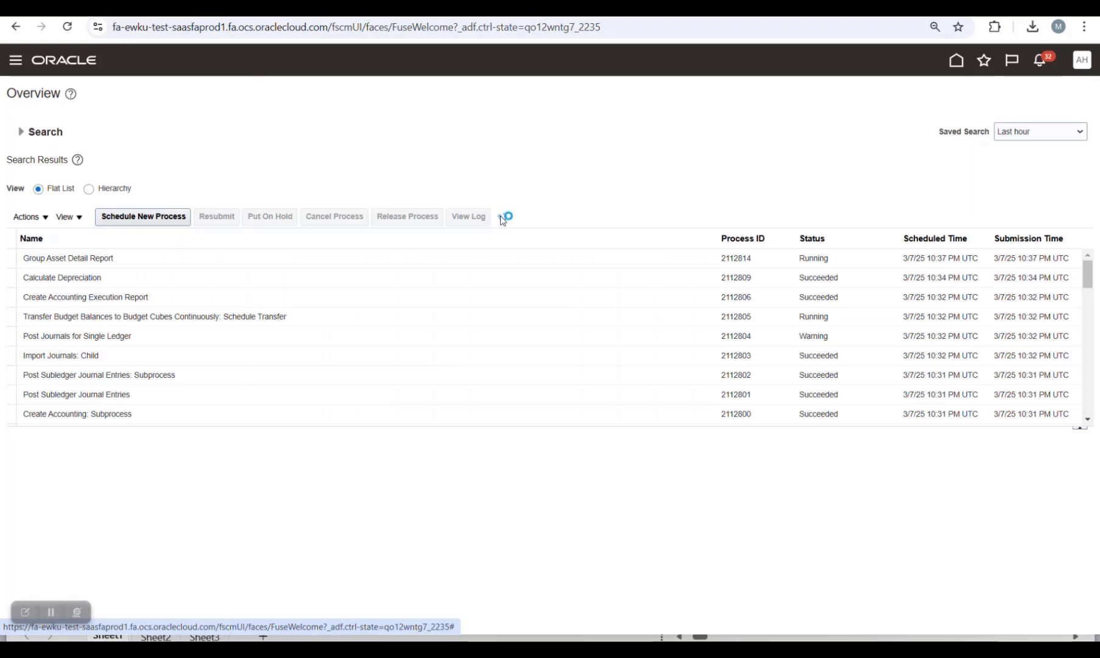
left_click(500, 217)
left_click(501, 218)
left_click(500, 218)
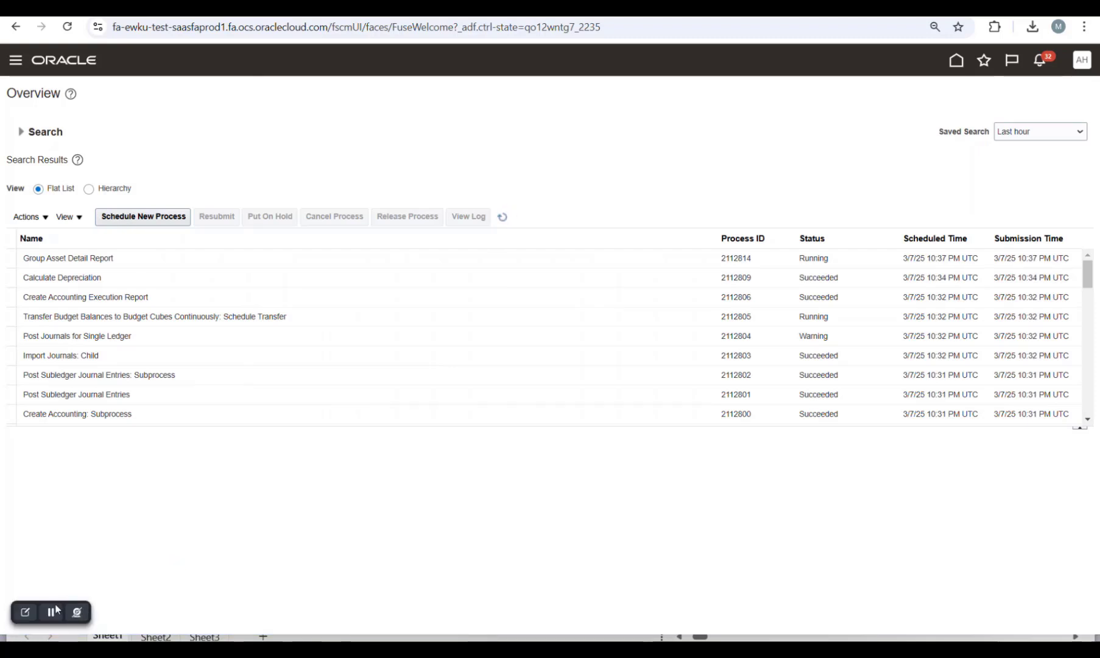
left_click(195, 258)
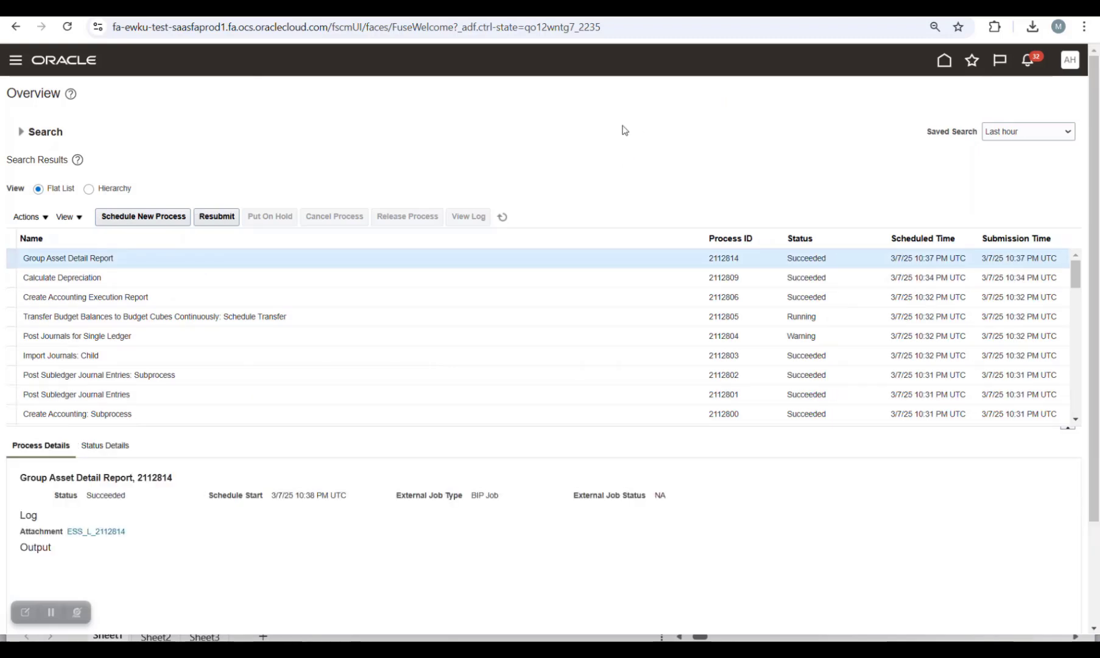
- Download the report's output archive and open the GroupAssetDetail HTML file inside it
scroll(164, 429, "down", 2)
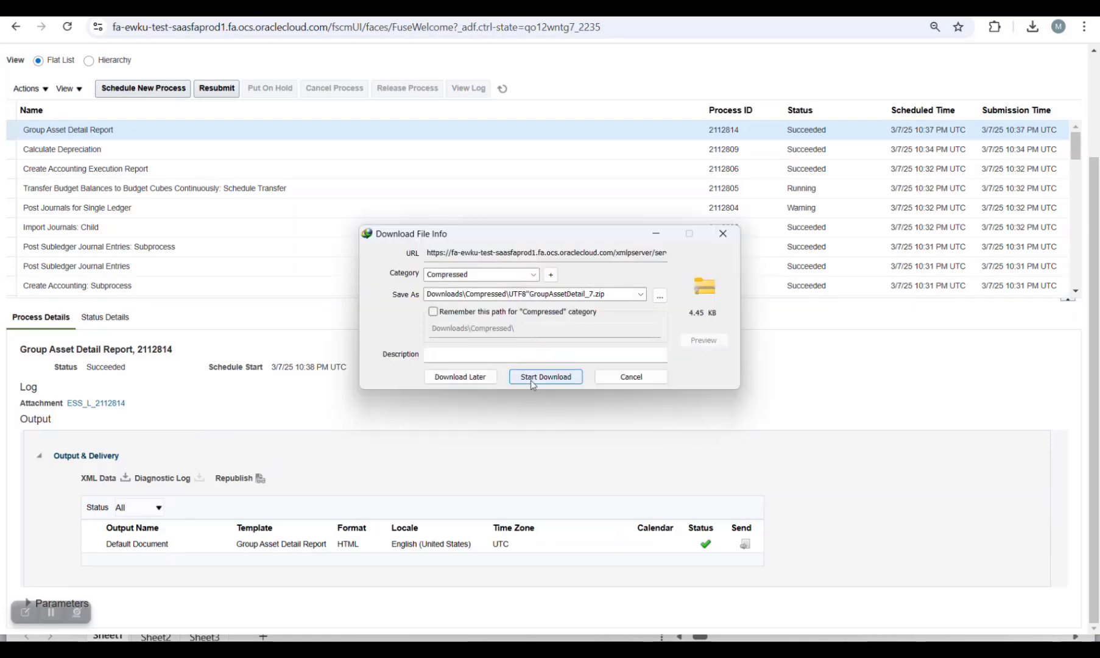
left_click(530, 380)
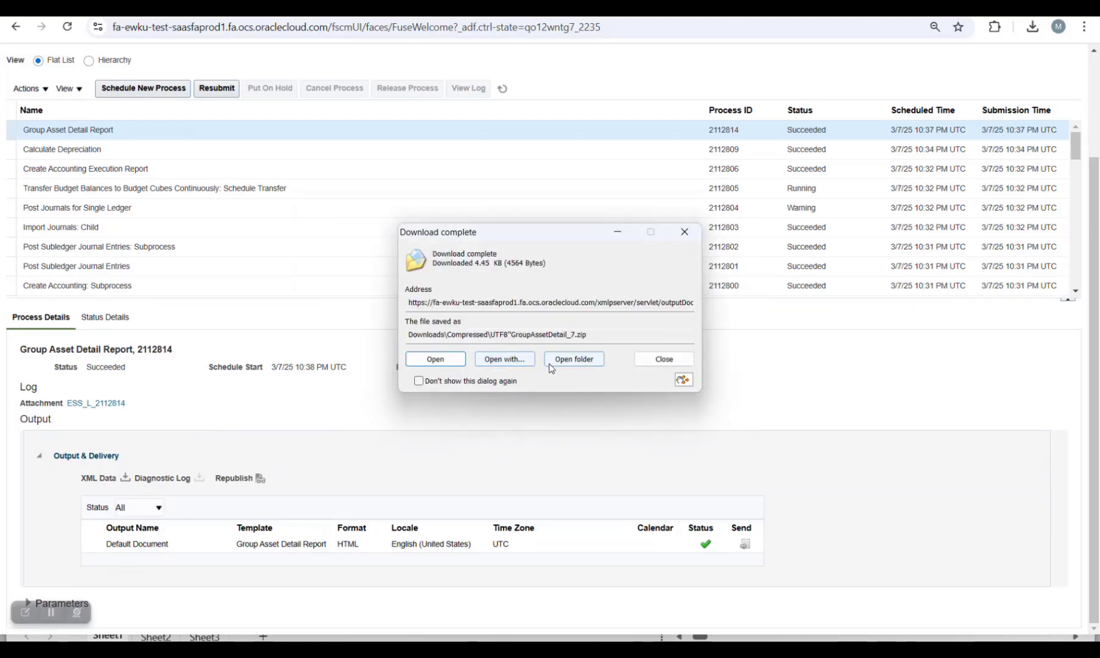
left_click(573, 359)
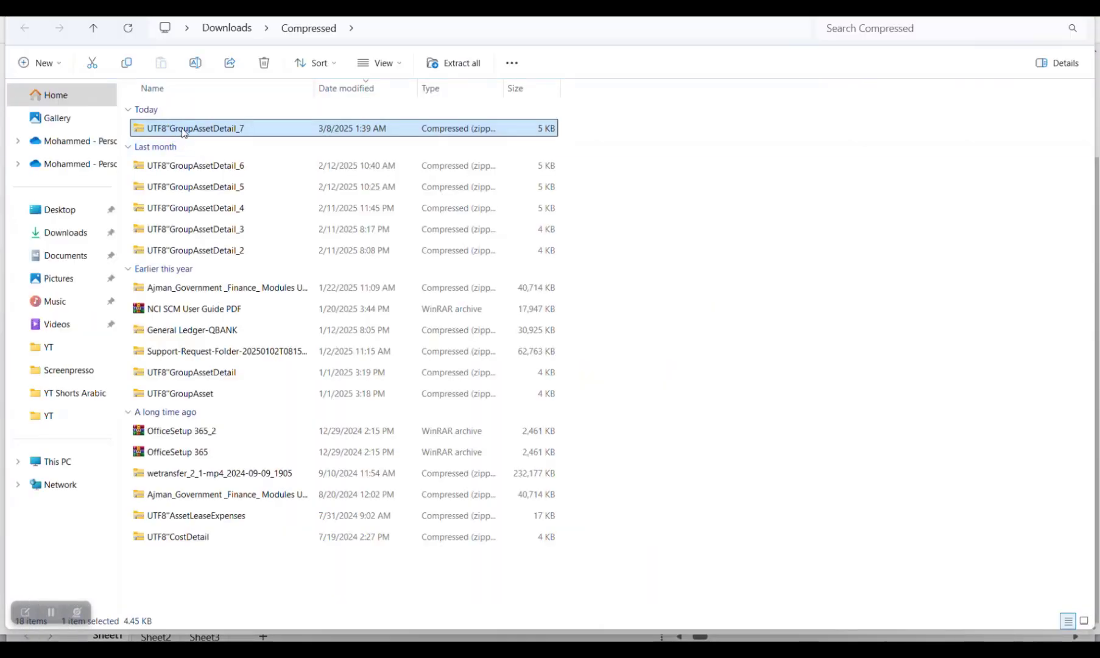
double_click(549, 124)
double_click(181, 111)
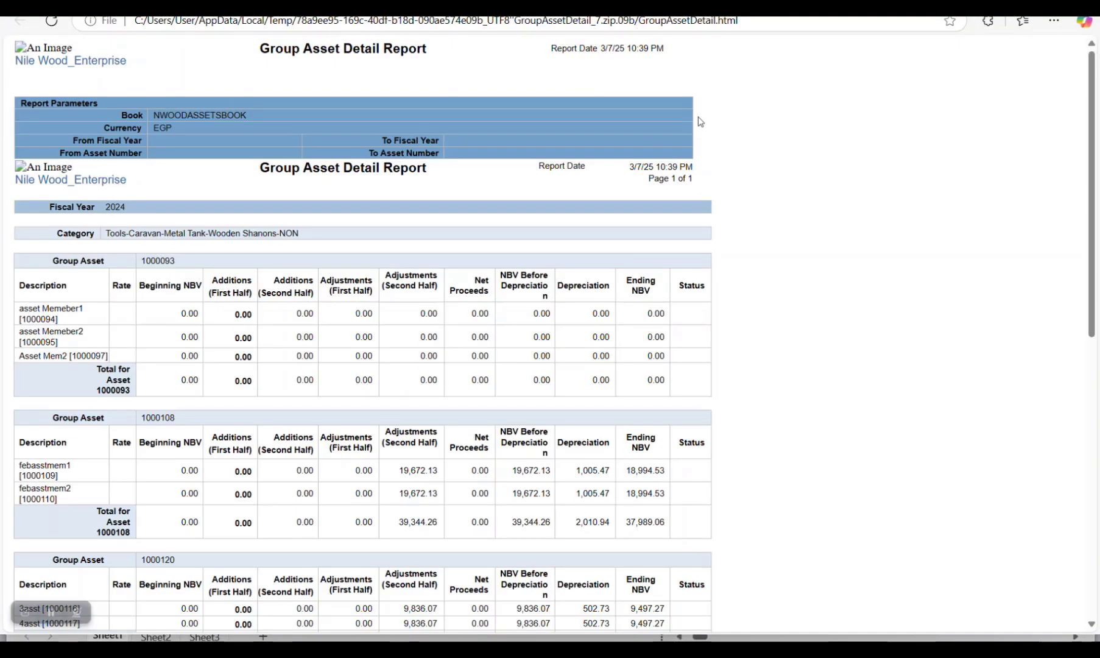
- Examine the Group Asset Detail Report for group asset 1000138 and its members' depreciation and ending NBV
scroll(296, 332, "down", 7)
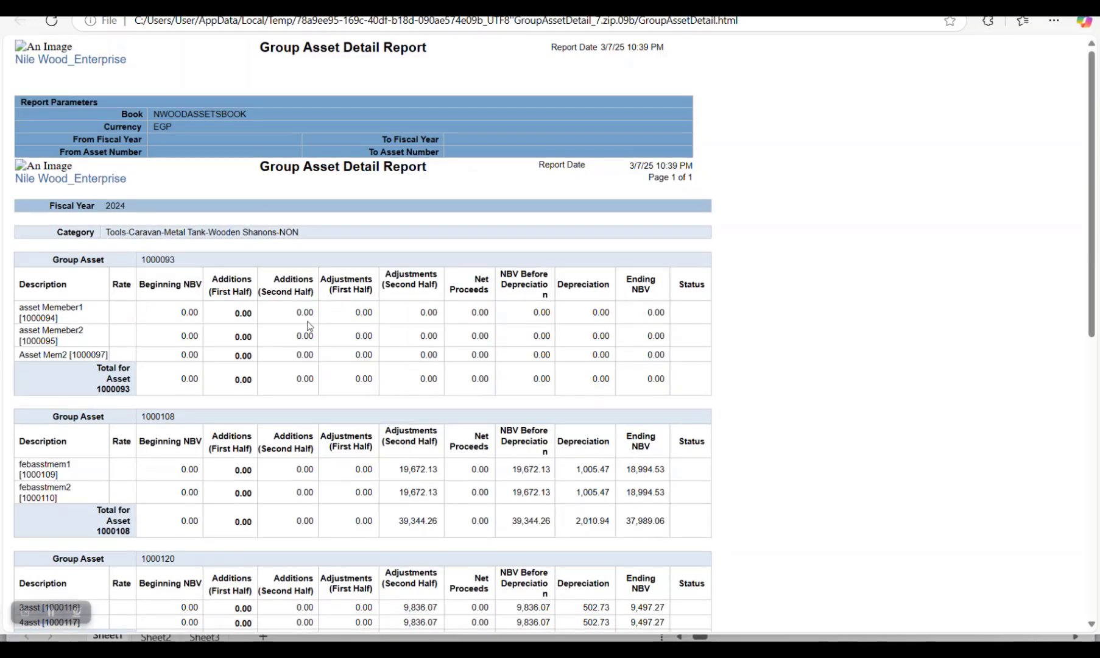
scroll(262, 277, "down", 2)
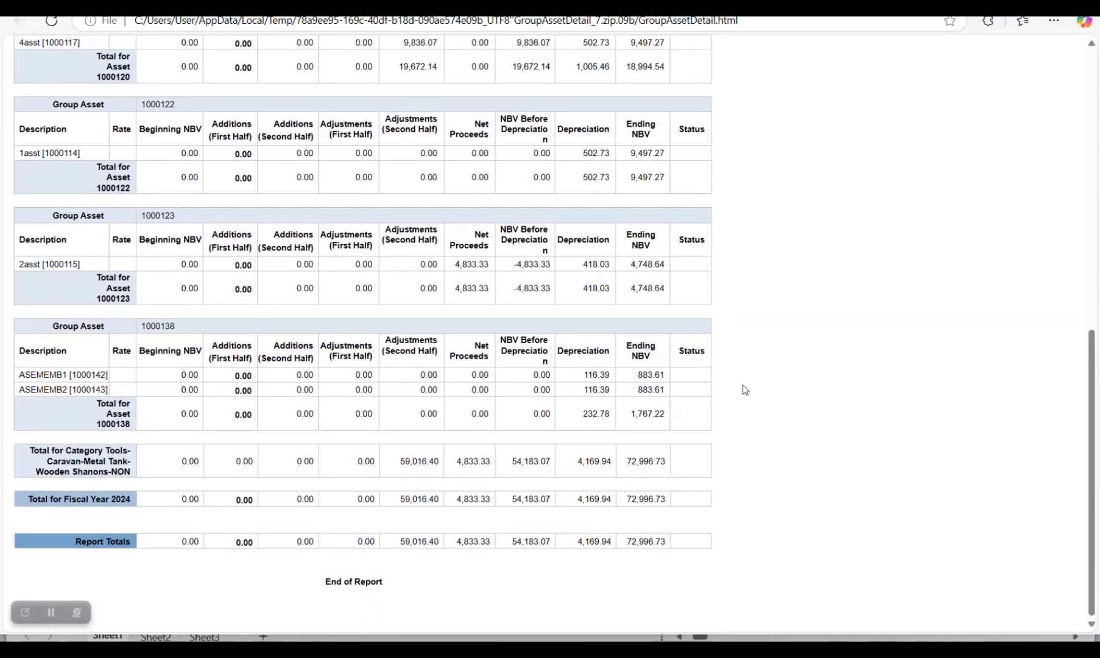
scroll(758, 385, "up", 10)
scroll(760, 385, "down", 2)
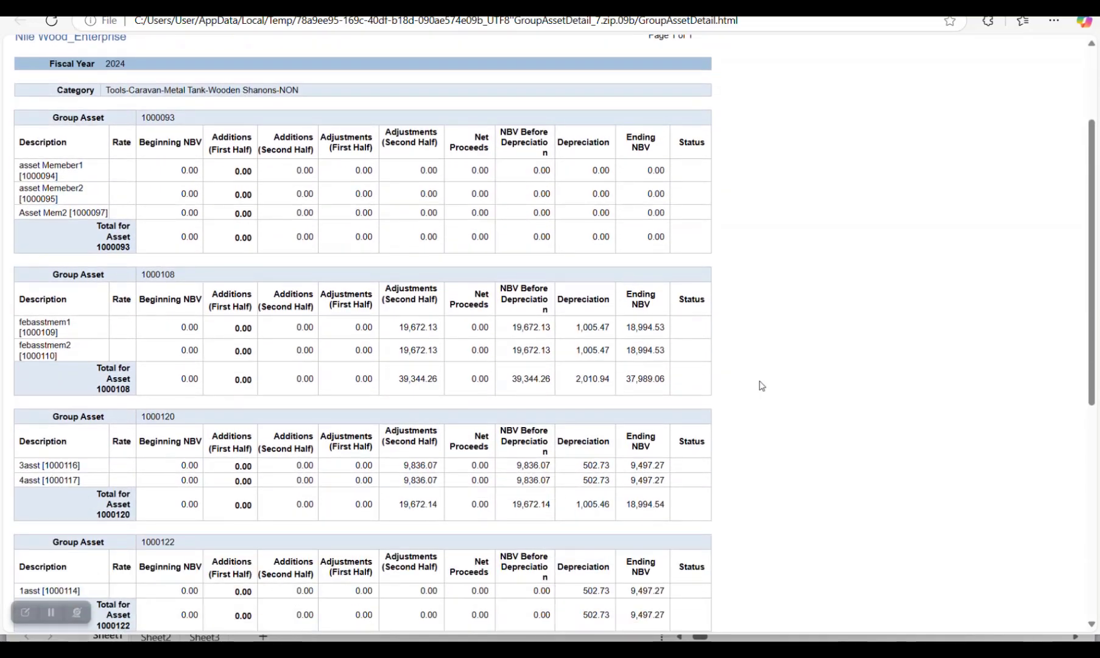
scroll(760, 385, "down", 7)
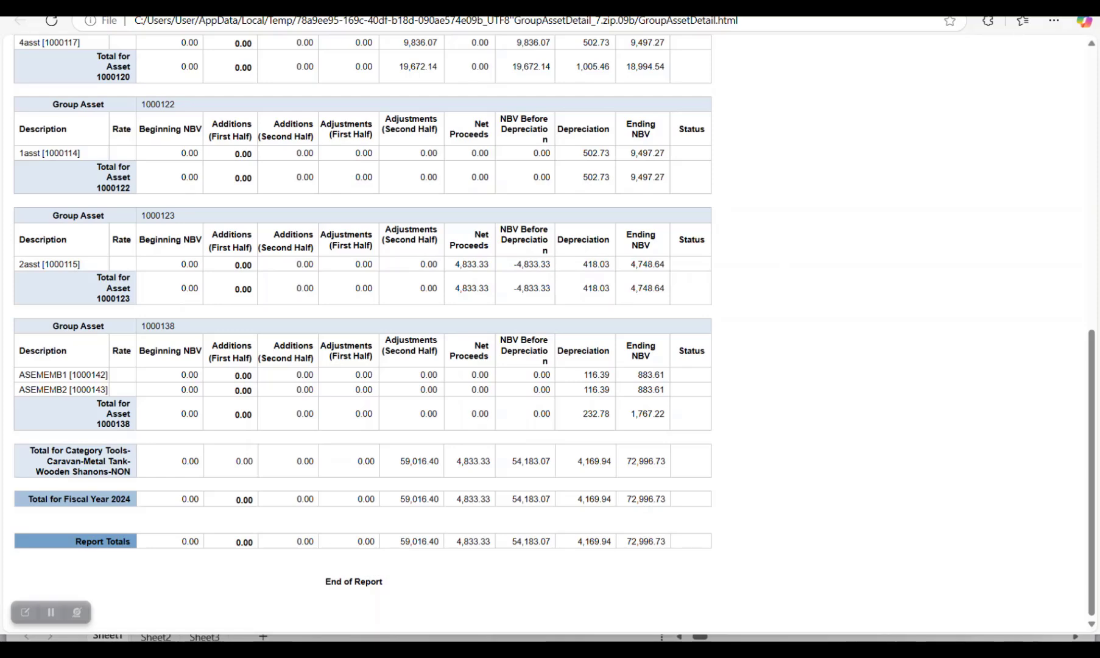
- Minimize the report and folder windows and go back to the Oracle home page
left_click(1082, 17)
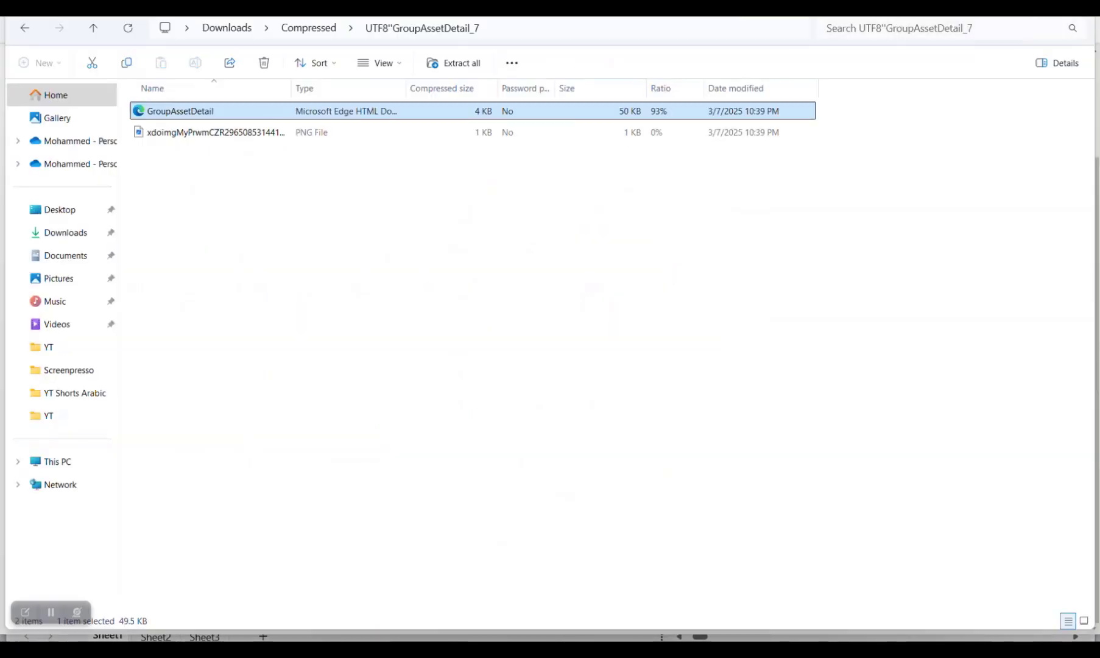
left_click(1081, 13)
scroll(547, 274, "up", 3)
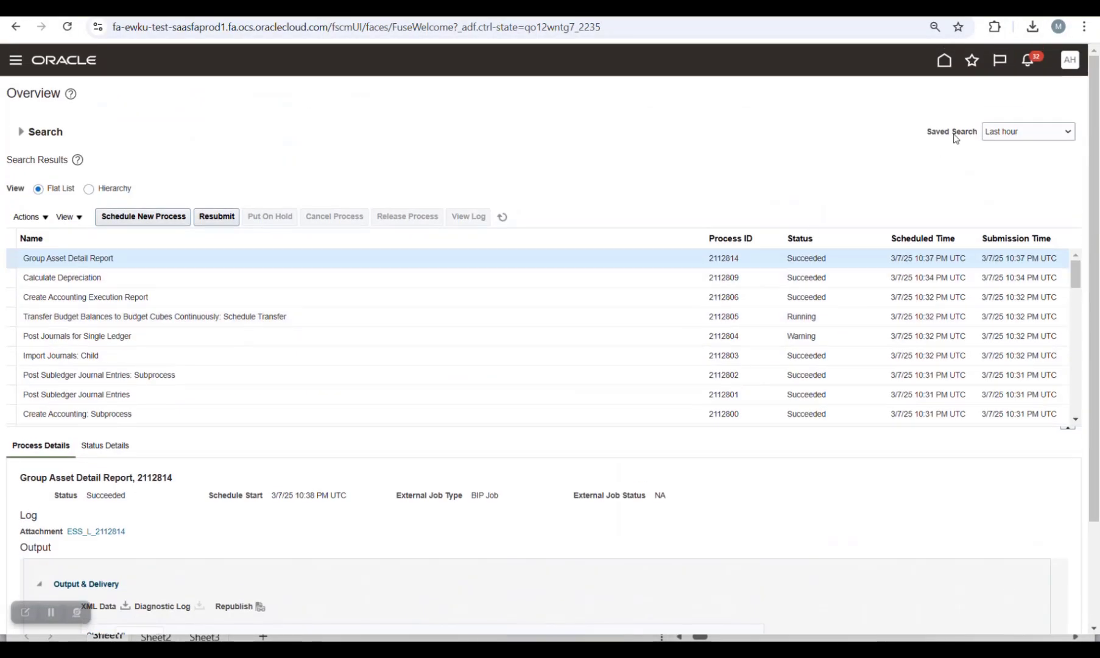
left_click(943, 62)
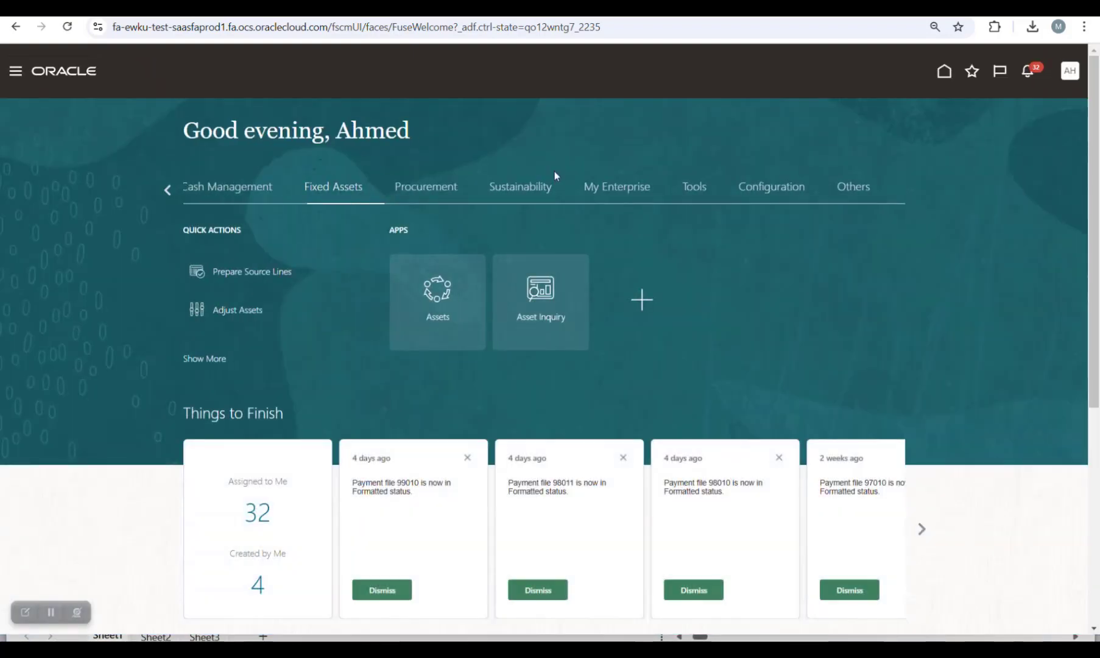
- Switch to the Group Assets presentation in PowerPoint, start the slide show from slide 9, and reveal its paragraph on member asset retirement entries
key("alt+Tab")
key("alt+Tab")
key("alt+Tab")
key("alt+Tab")
key("alt+Tab")
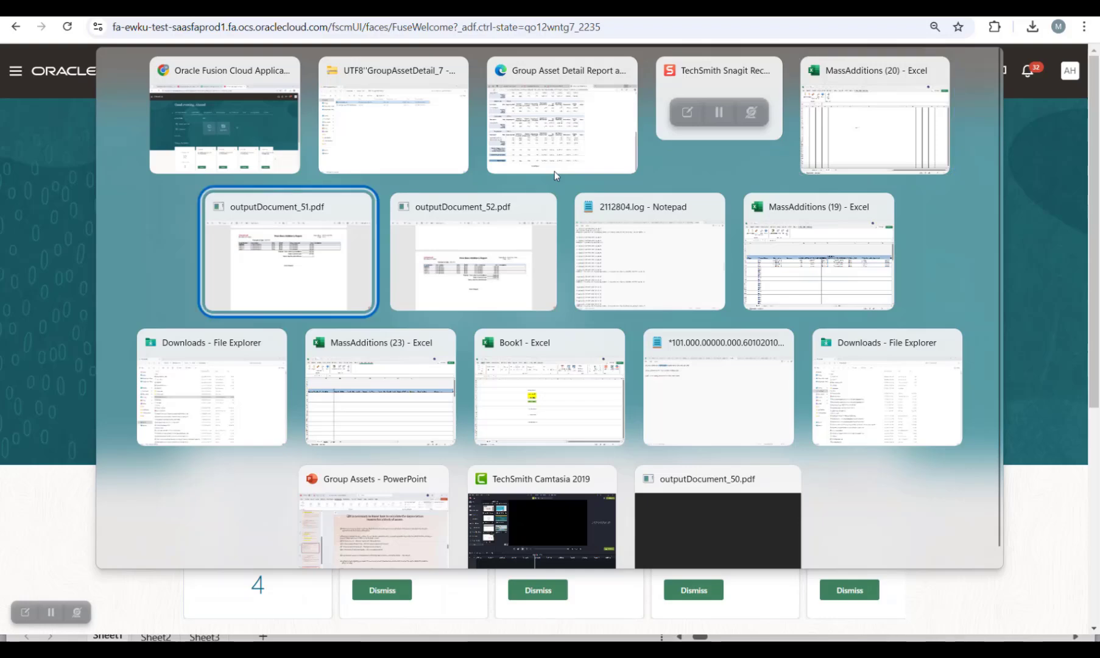
key("alt+Tab")
key("alt+Tab")
key("alt+Tab")
key("alt+Tab")
key("alt+Tab")
key("alt+Tab")
key("alt+Tab")
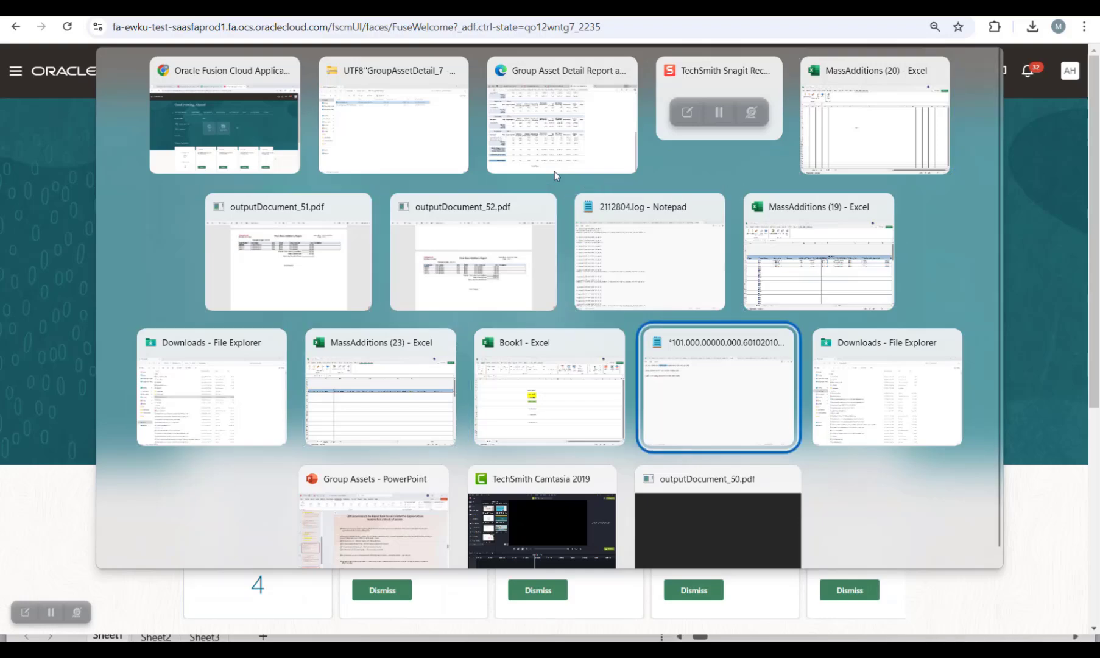
key("alt+Tab")
key("alt+Tab")
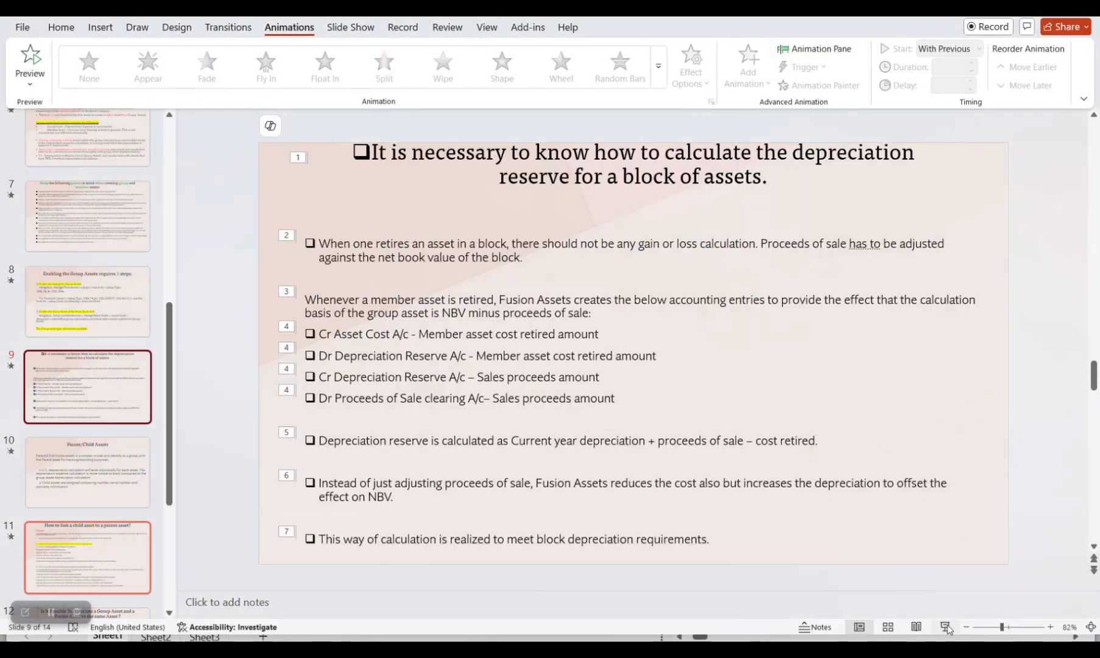
left_click(946, 628)
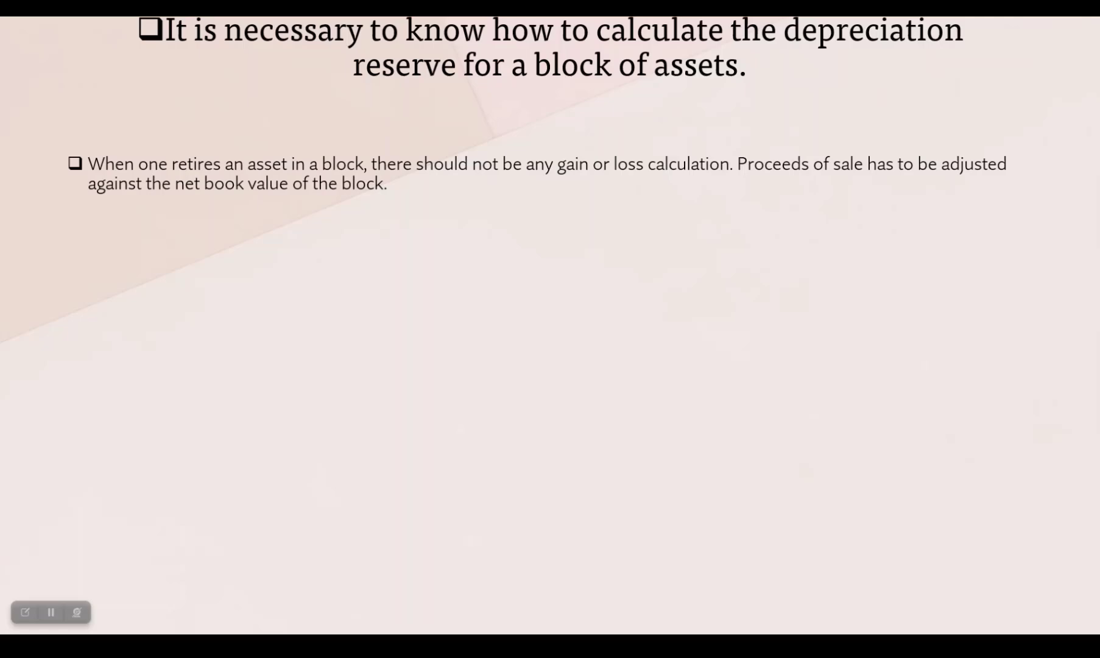
key("Right")
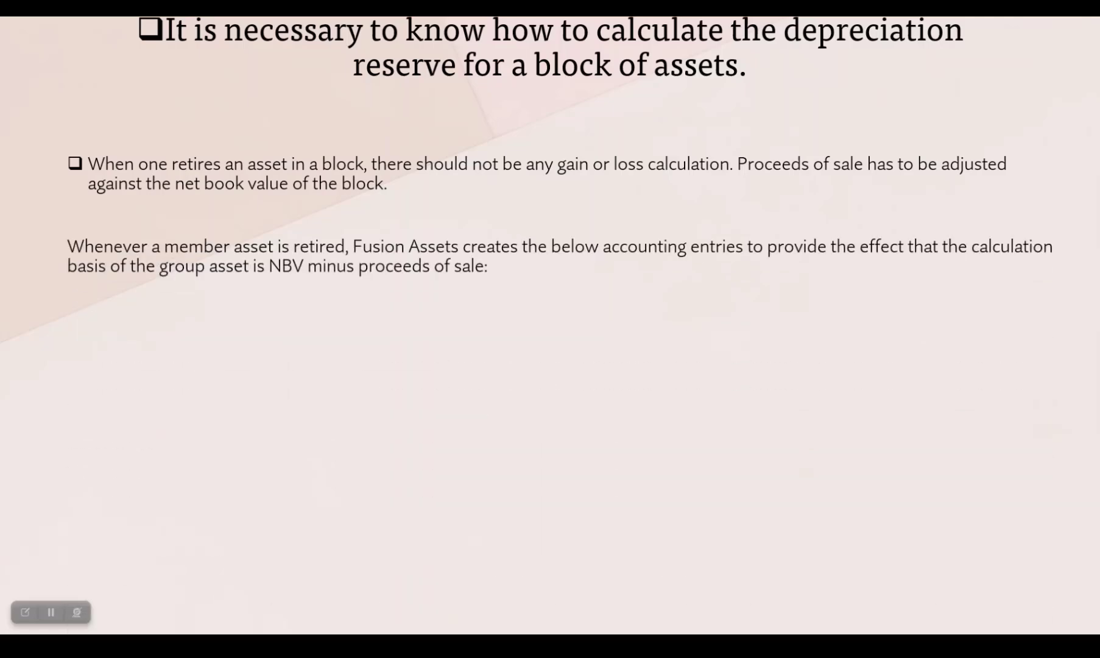